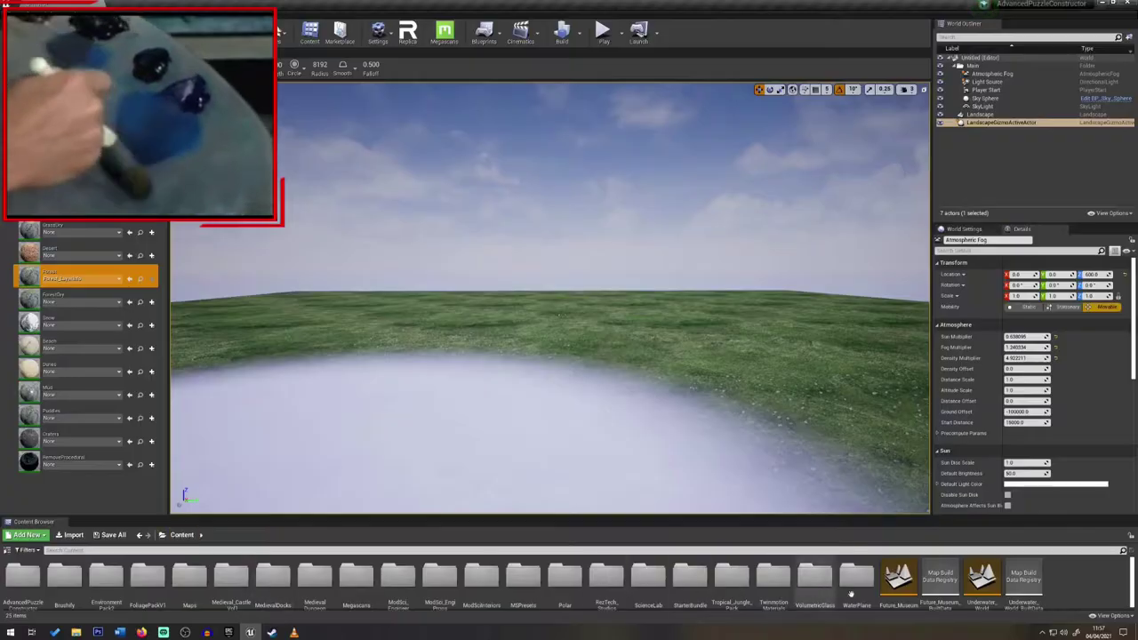
Place the BP_LakeWater blueprint from the WaterPlane/Lake/Blueprint folder onto the grass landscape
double_click(856, 578)
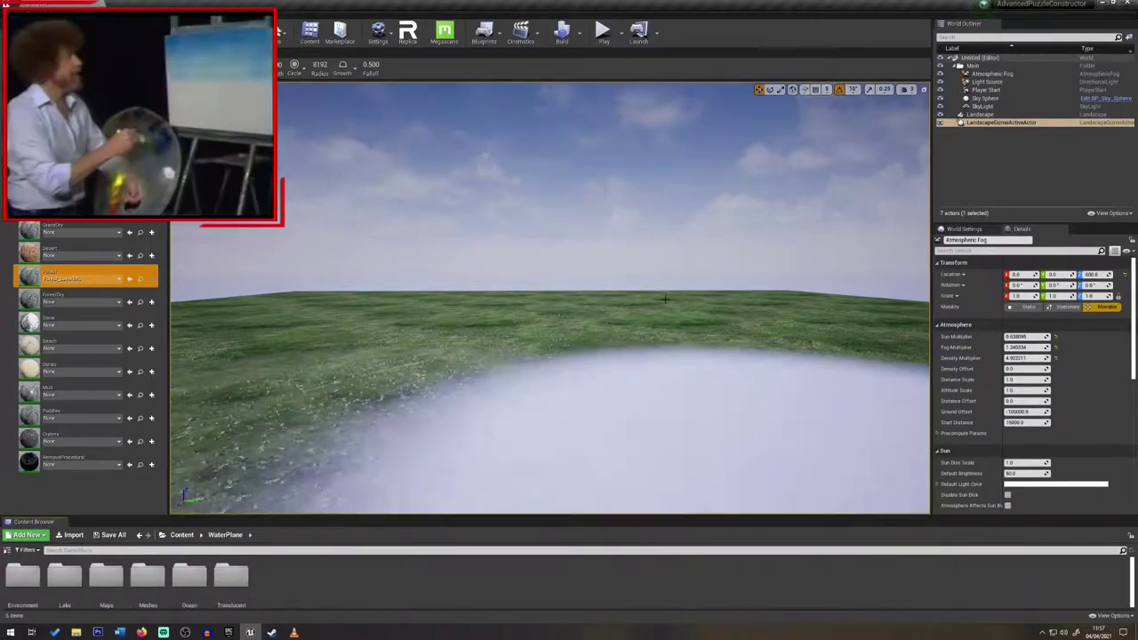
double_click(67, 580)
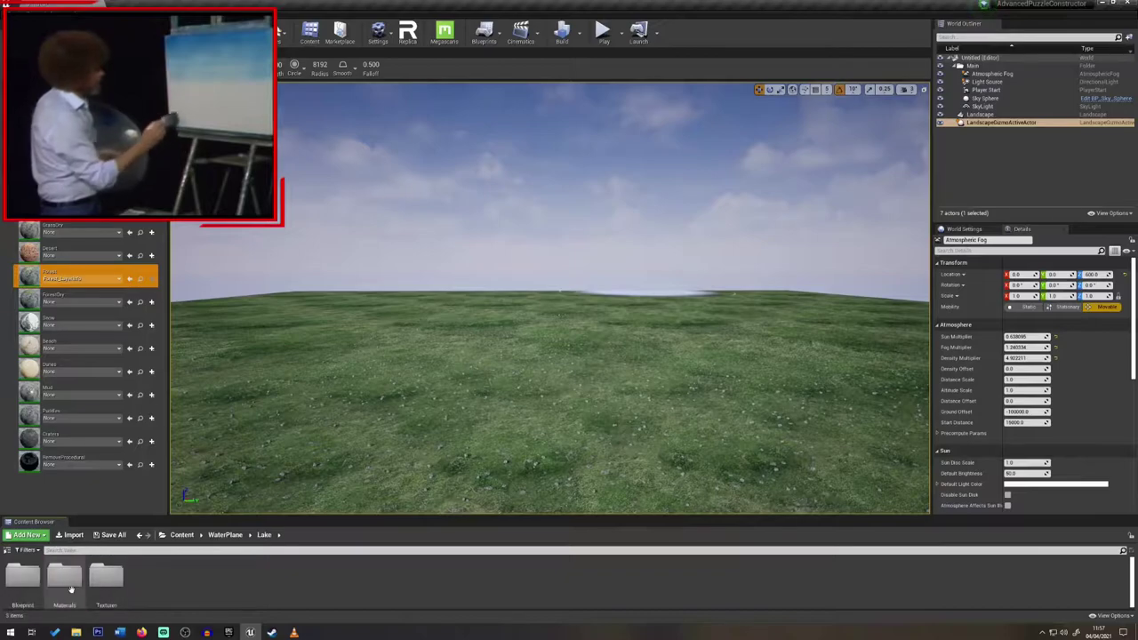
double_click(27, 578)
drag(31, 575, 412, 439)
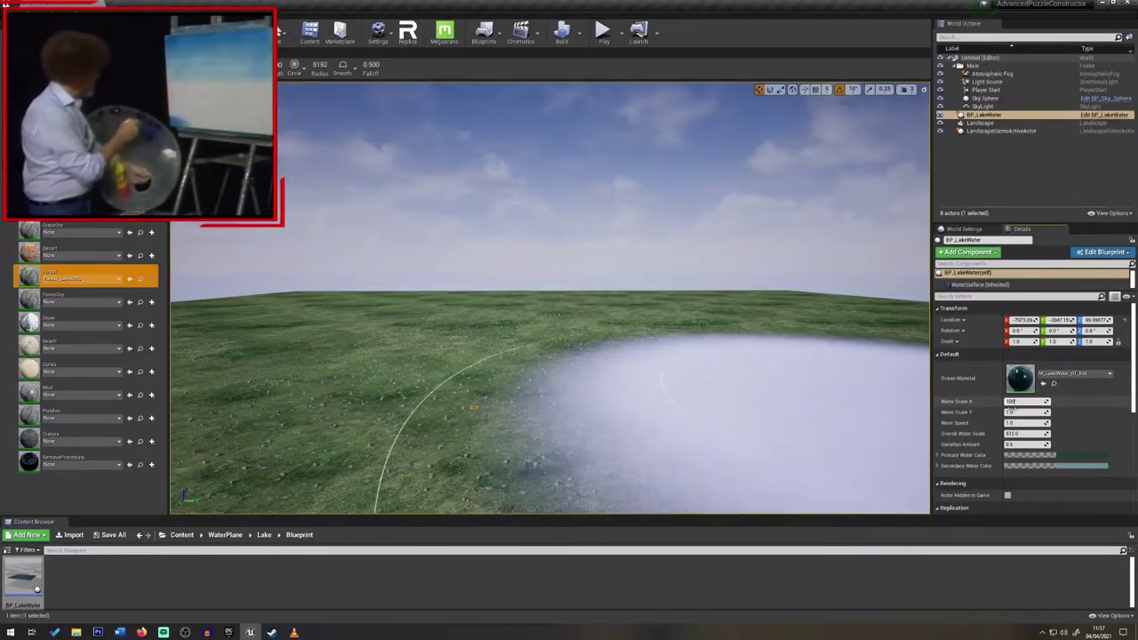
Set the lake's Water Scale X and Y to 100 and switch the editor from landscape editing to object placement
click(1018, 413)
key(Return)
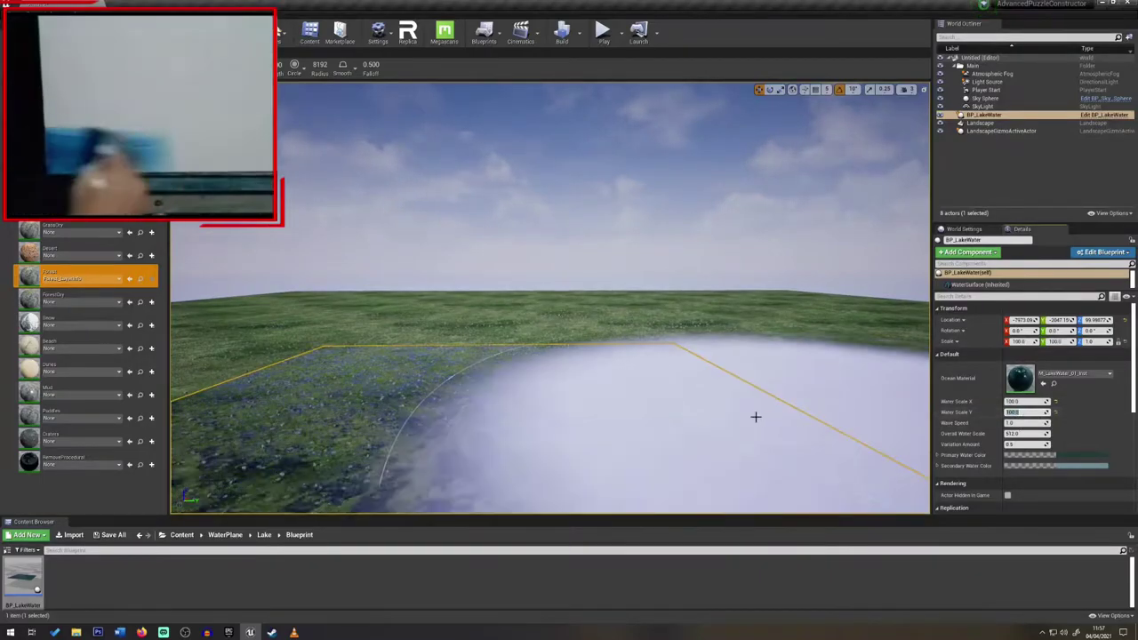
right_drag(739, 386, 739, 471)
right_drag(584, 355, 584, 362)
key(s)
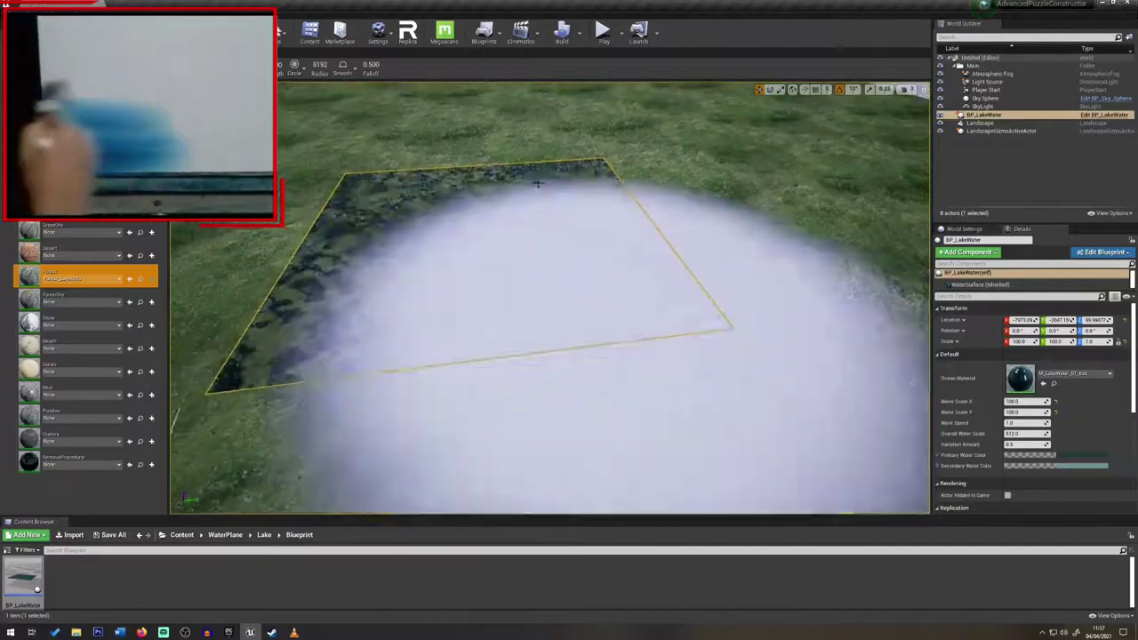
click(272, 33)
click(293, 57)
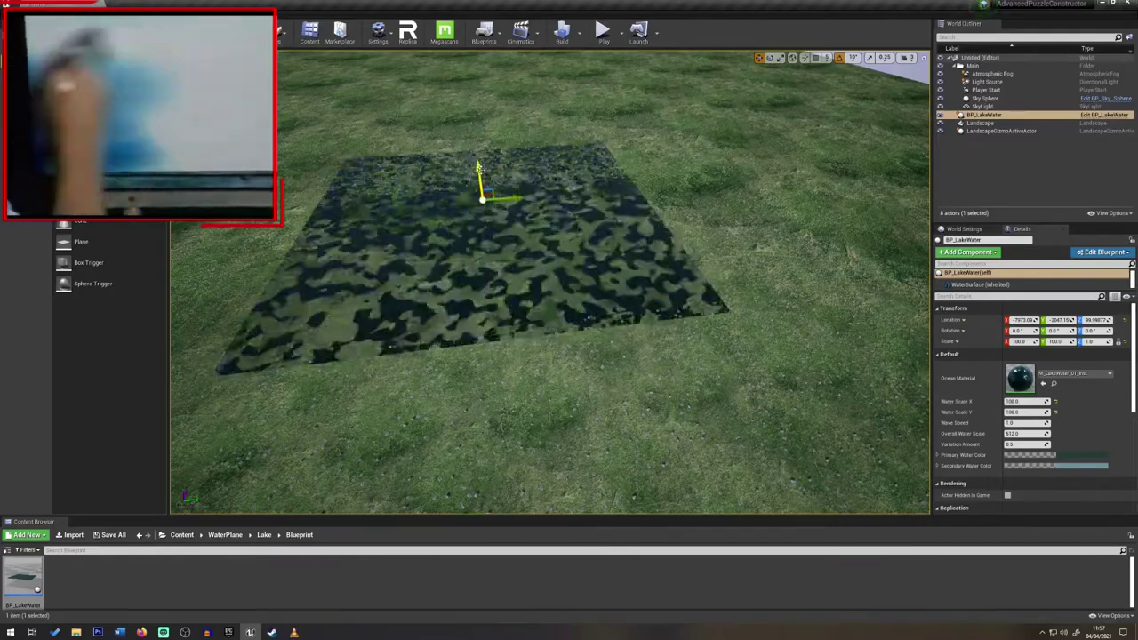
Move the Landscape and LandscapeGizmoActiveActor into the Main folder of the scene hierarchy
click(979, 123)
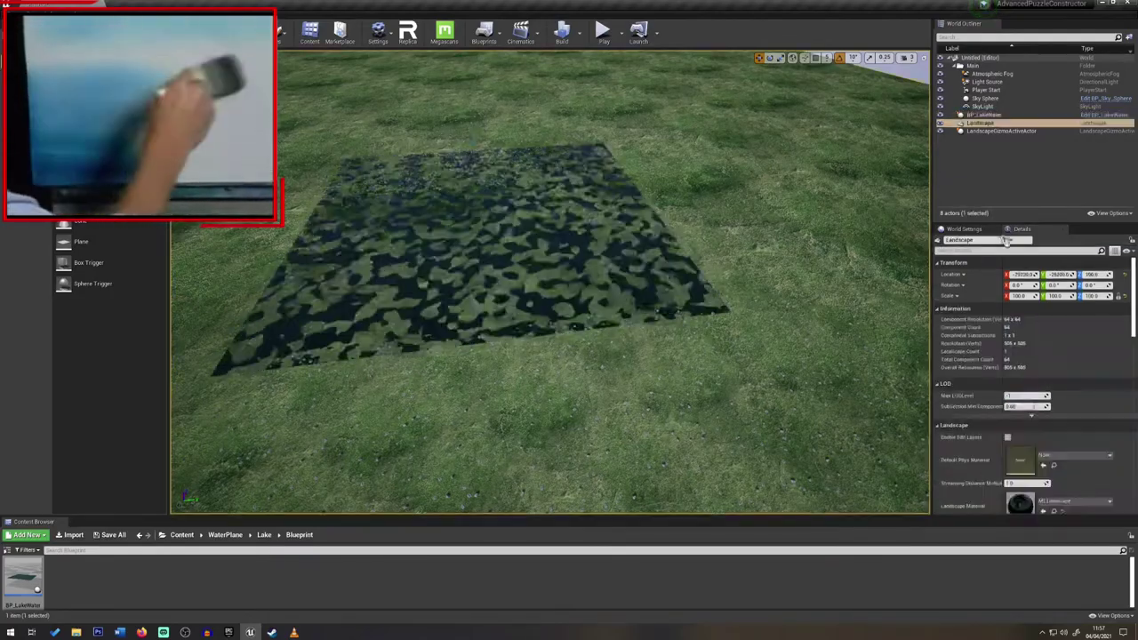
click(983, 132)
shift+click(985, 124)
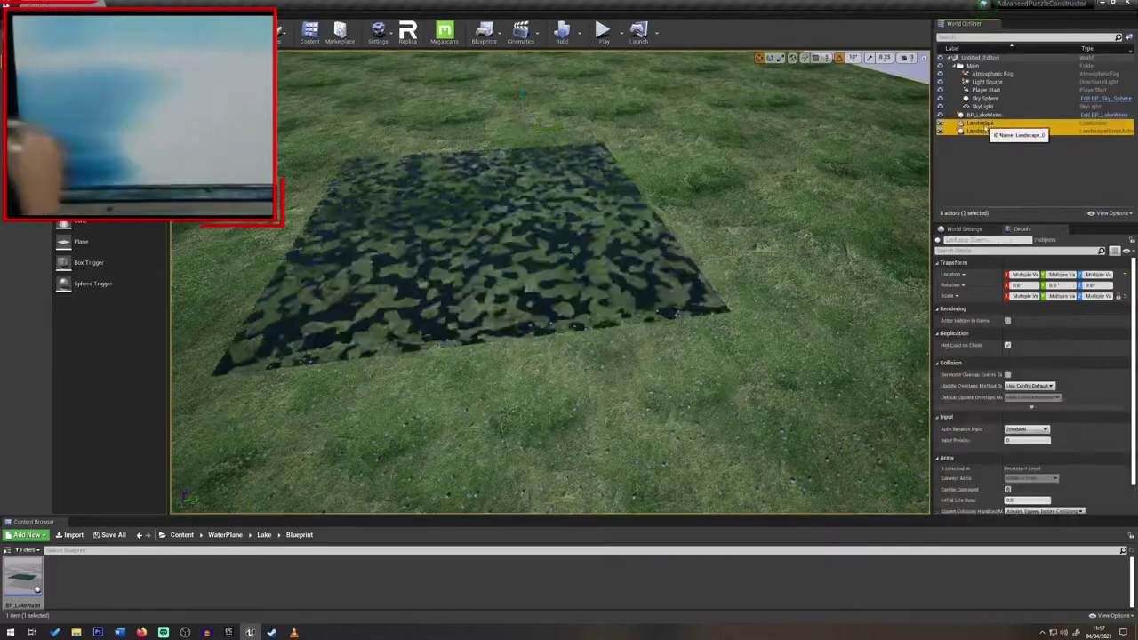
drag(985, 124, 982, 112)
Raise the BP_LakeWater plane above the grass to a Z location of about 166
click(982, 130)
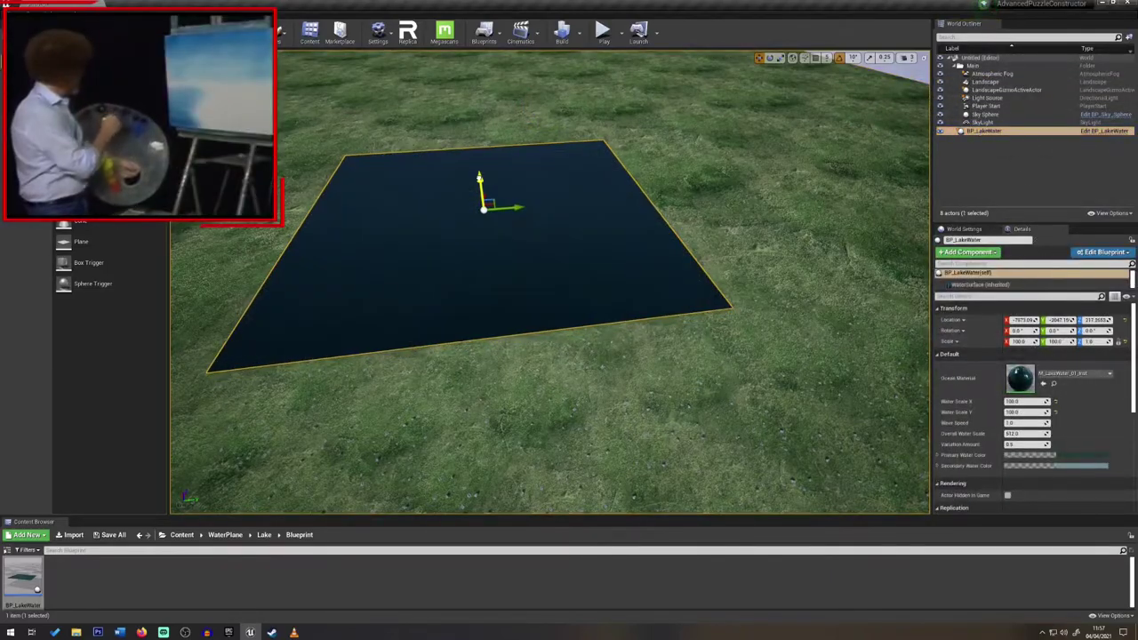
key(w)
right_drag(551, 302, 500, 251)
key(s)
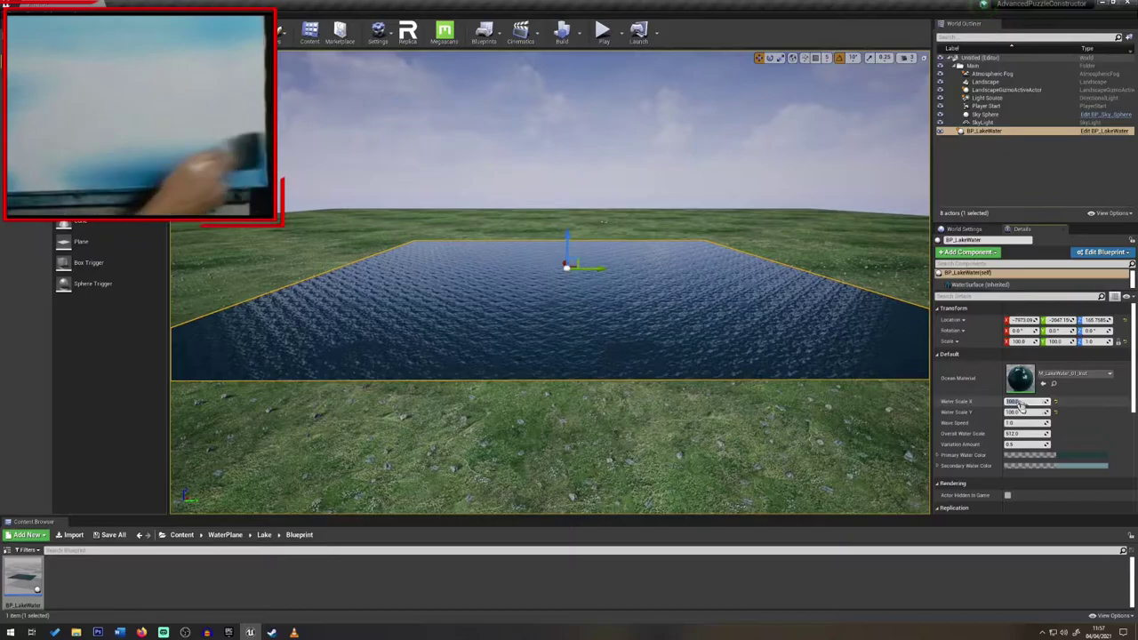
Set the lake's Water Scale X and Y to 500
text(50)
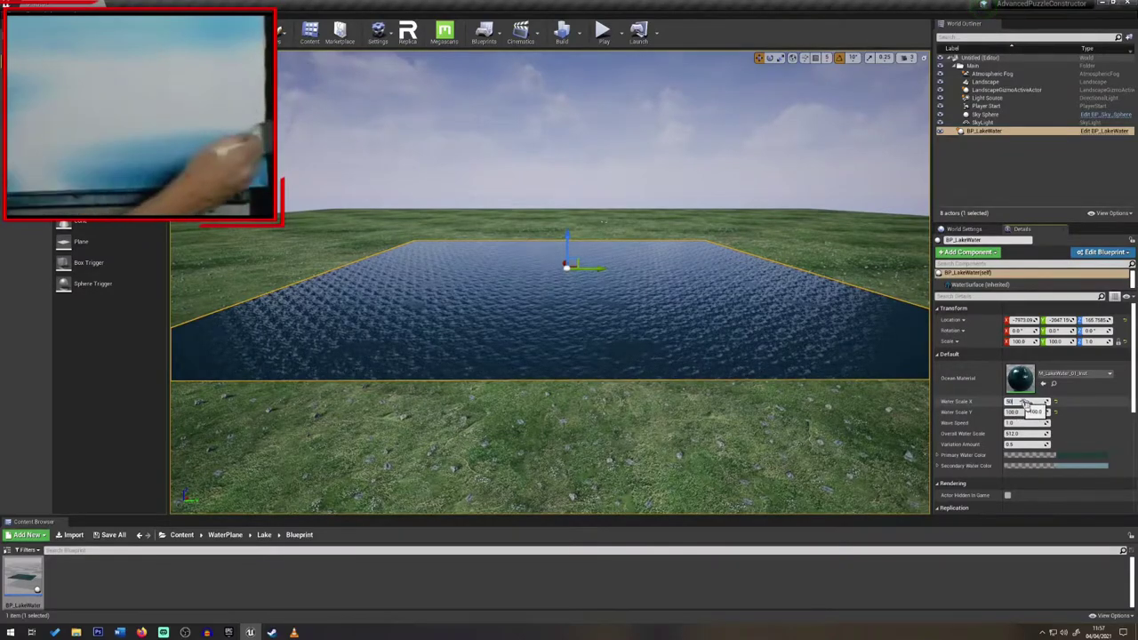
text(0)
click(1027, 415)
text(50)
key(Return)
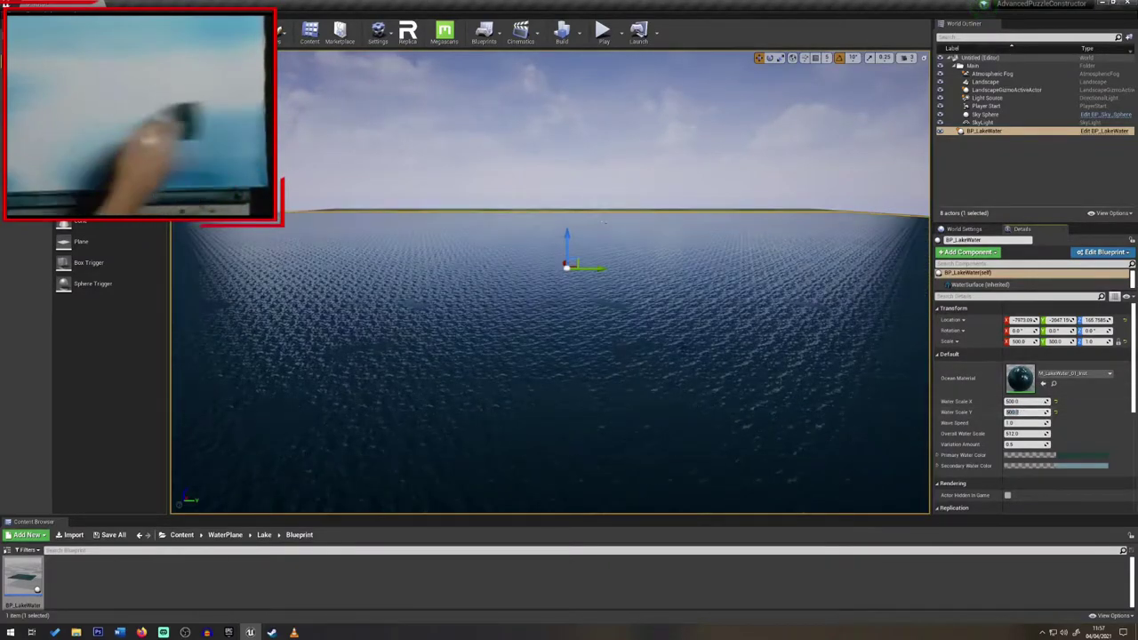
Reposition the enlarged lake plane over the landscape and deselect it
mouse_move(622, 293)
right_down()
mouse_move(680, 311)
mouse_move(663, 301)
mouse_move(680, 295)
mouse_move(591, 304)
mouse_move(620, 308)
right_up()
drag(605, 240, 611, 207)
right_drag(663, 307, 690, 329)
key(Escape)
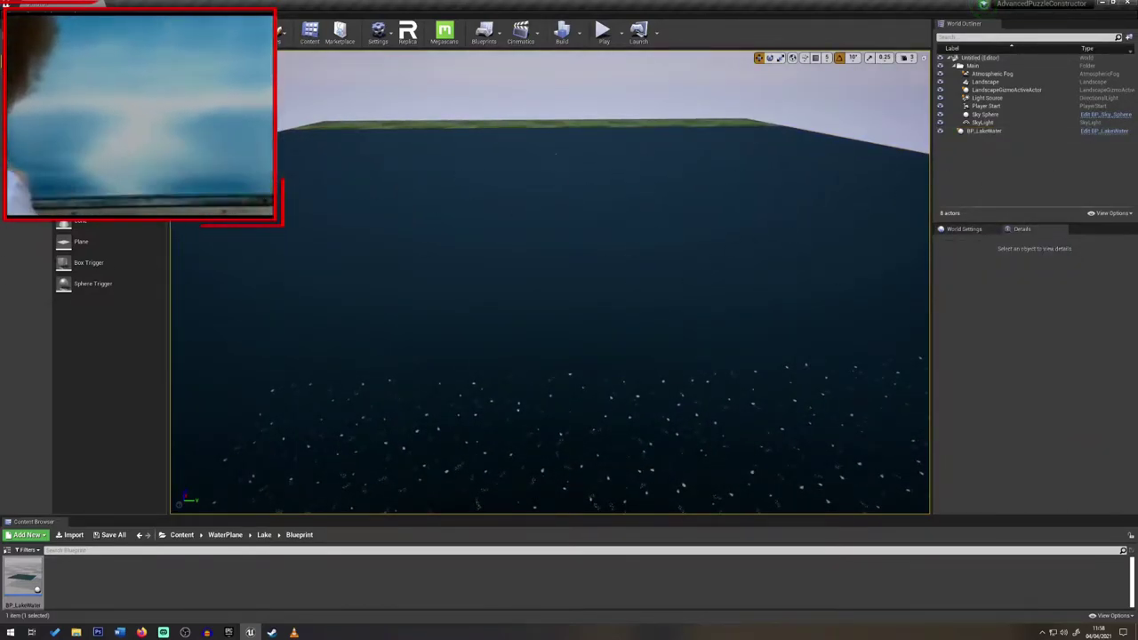
Increase the Sky Sphere's Cloud Opacity for denser clouds above the lake
right_drag(569, 320, 756, 233)
key(w)
mouse_move(685, 182)
right_down()
mouse_move(684, 231)
mouse_move(684, 203)
right_up()
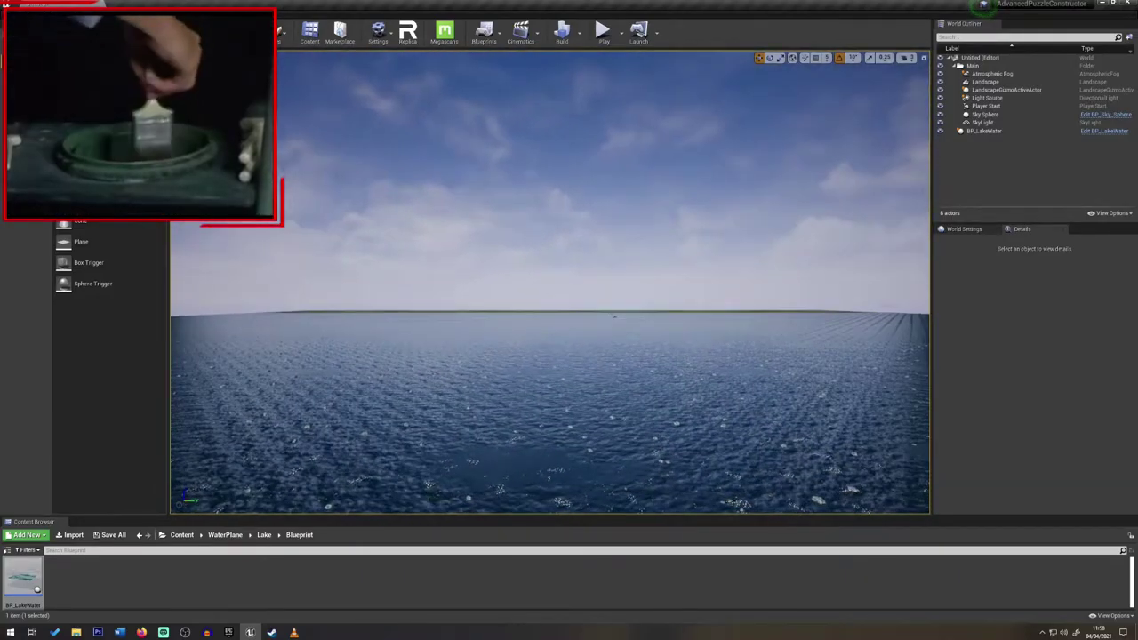
click(984, 114)
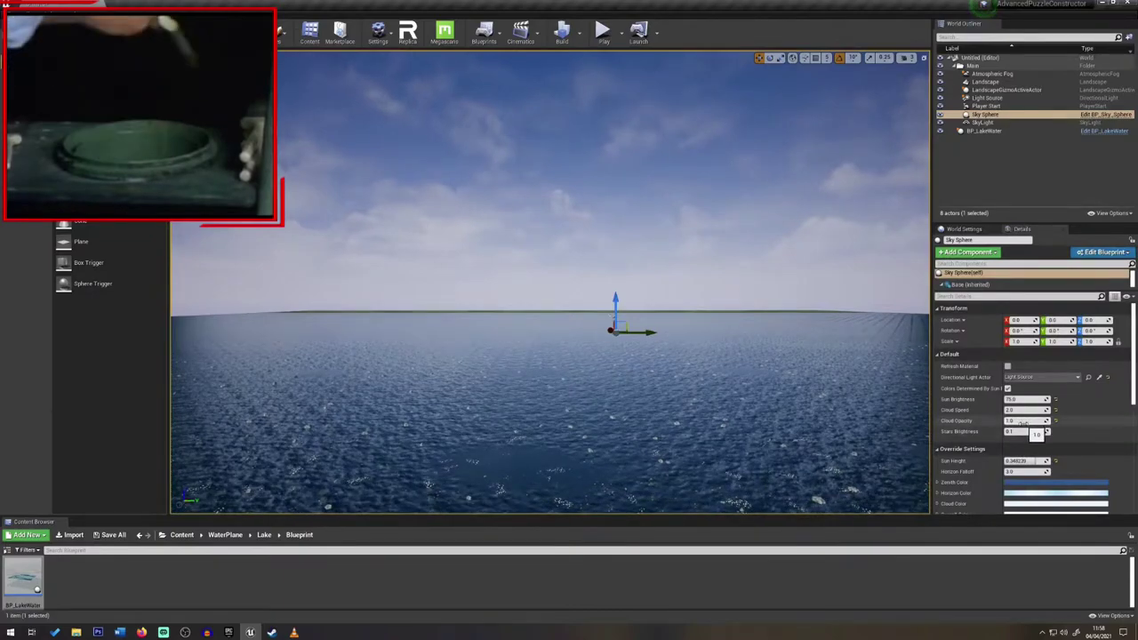
drag(1024, 422, 1058, 420)
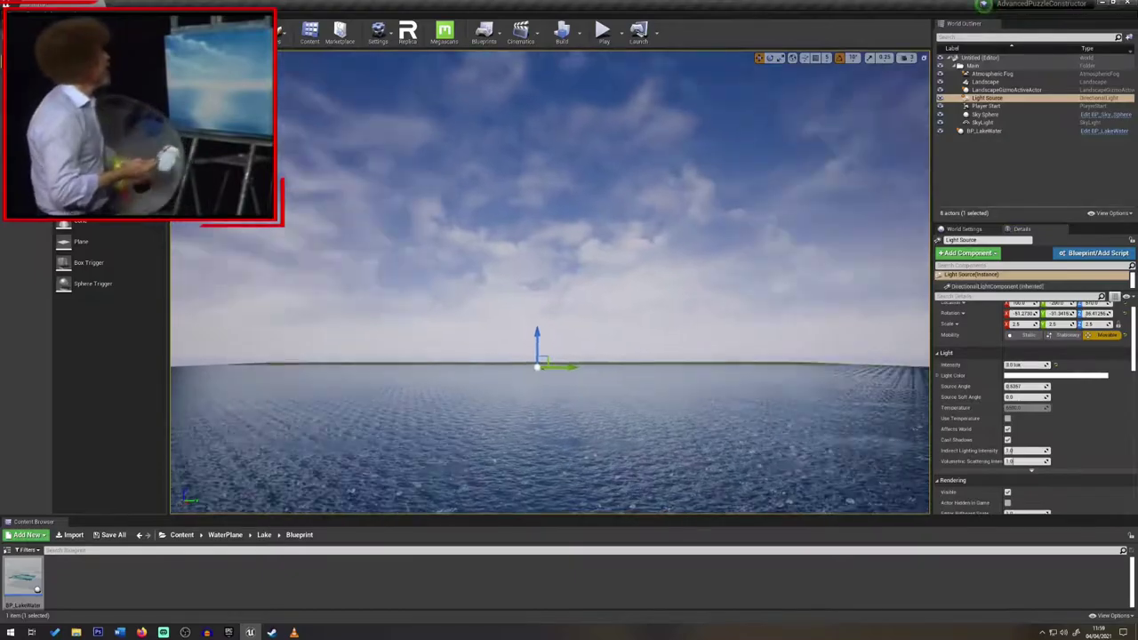
right_drag(551, 281, 570, 299)
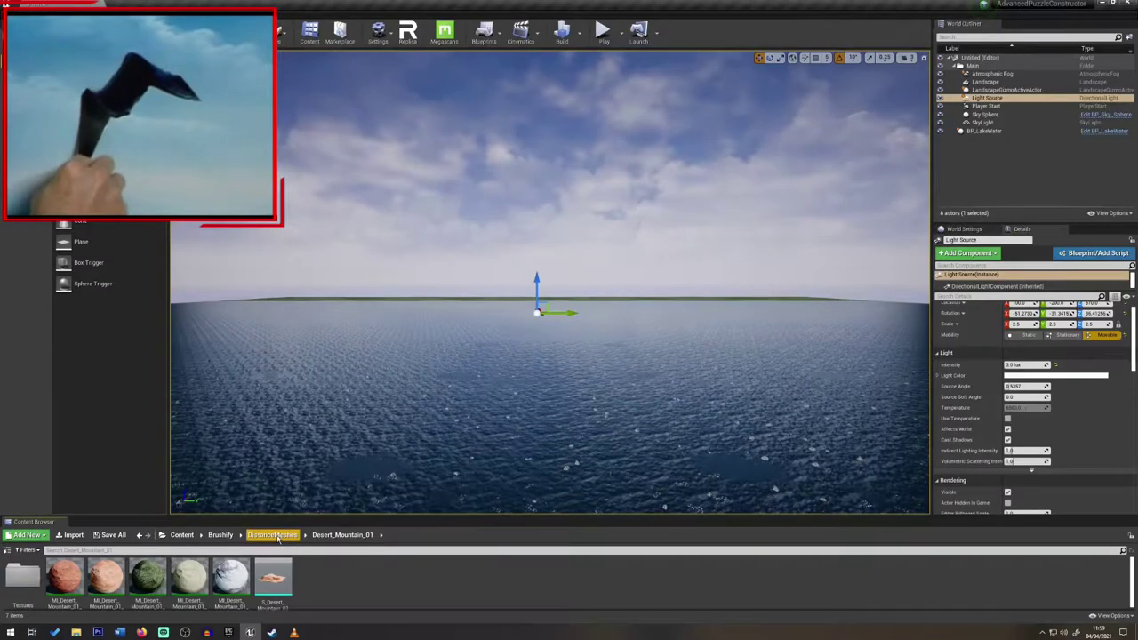
Place the S_Mountain_Generic_04 mesh from the Brushify/DistanceMeshes/Mountain_Generic_04 folder into the lake
click(279, 539)
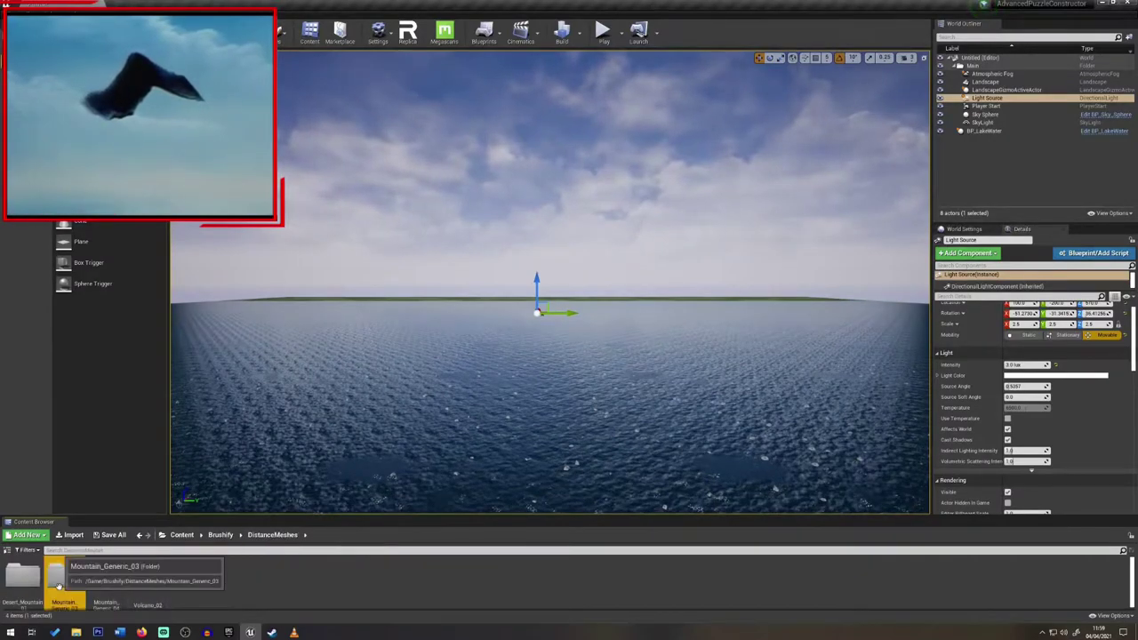
double_click(59, 583)
click(273, 535)
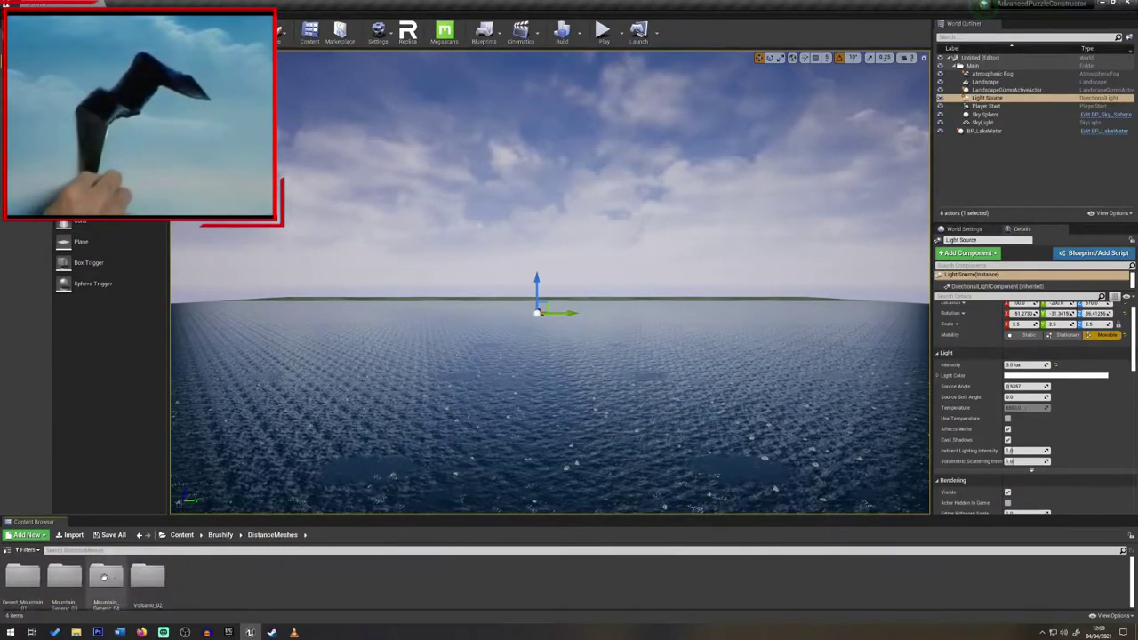
double_click(101, 578)
click(235, 585)
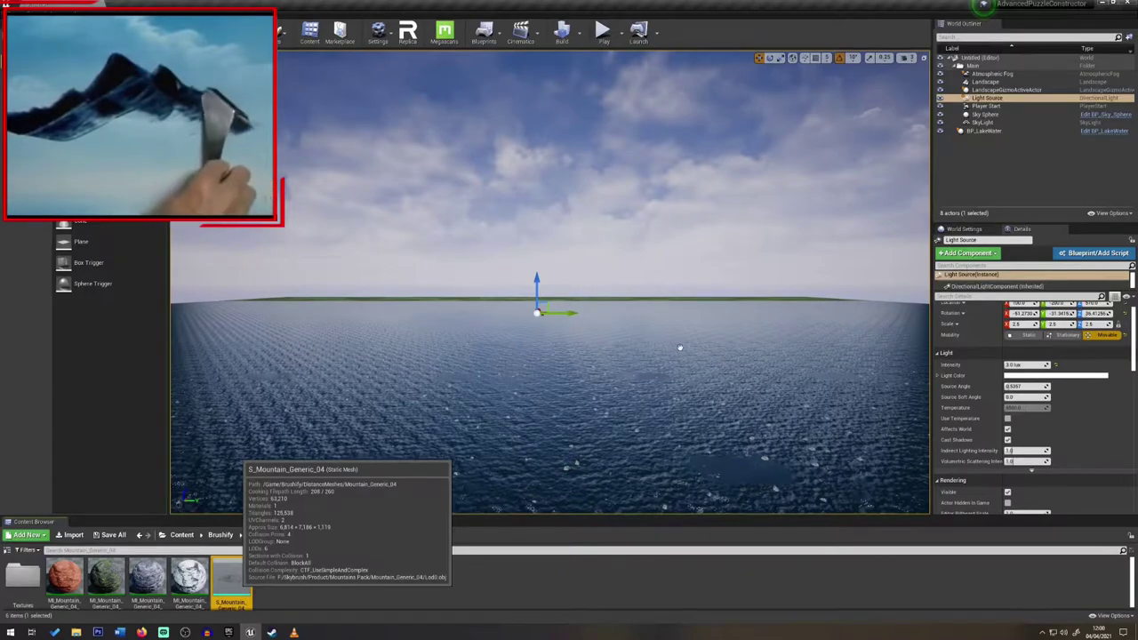
drag(679, 347, 681, 351)
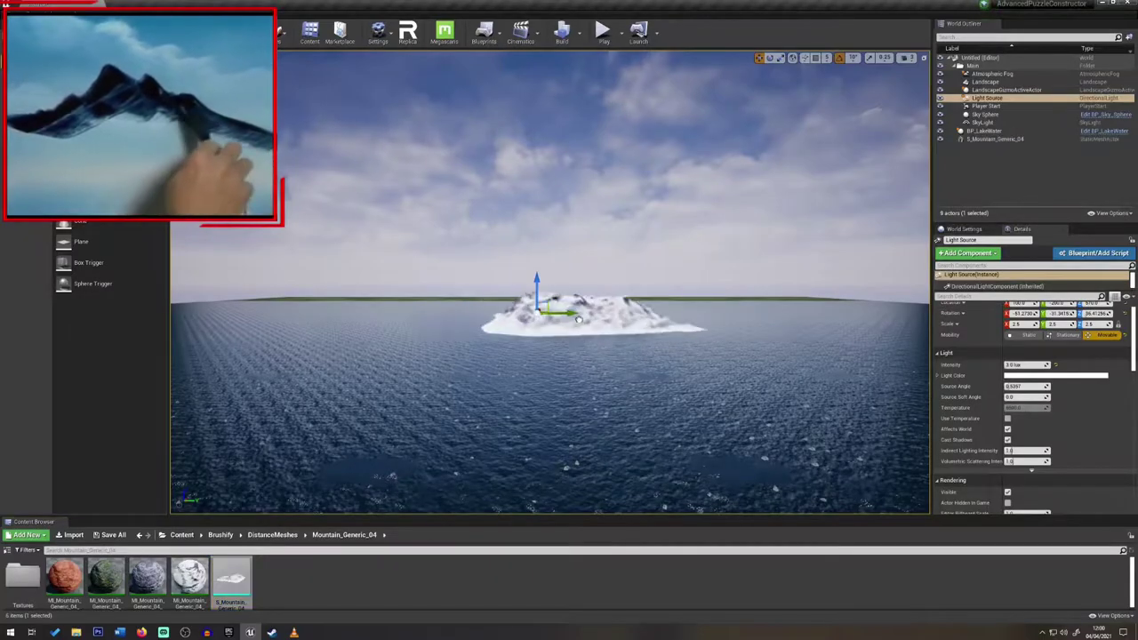
Scale the snowy mountain up to about 1.87 in X and Y and about 3.05 in Z
click(559, 318)
key(f)
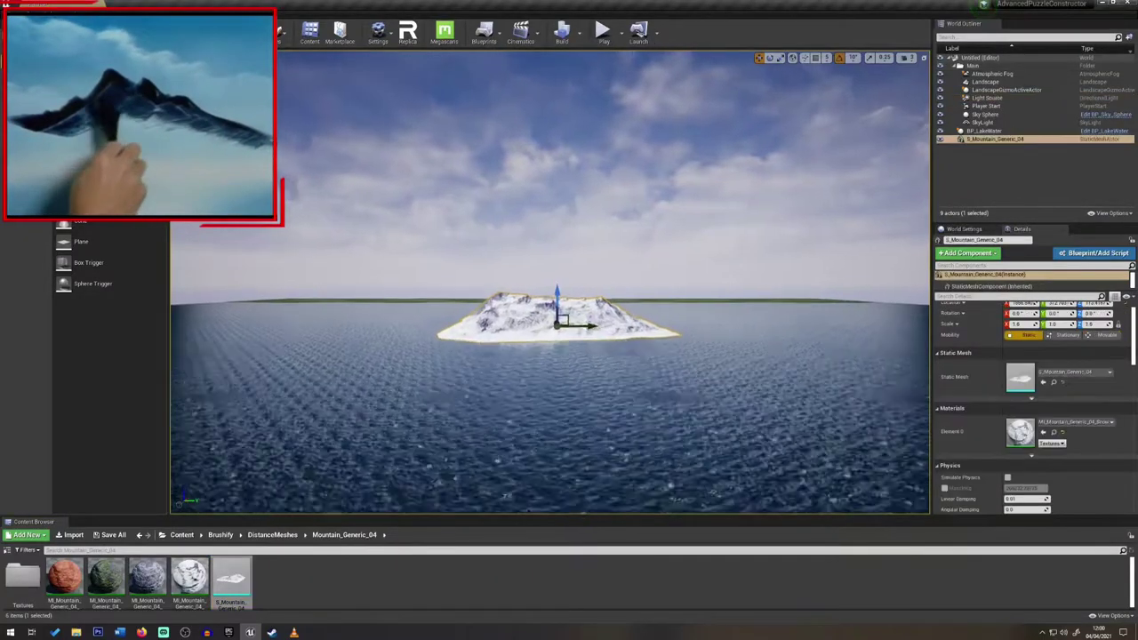
key(w)
right_drag(558, 318, 560, 280)
key(s)
key(s)
key(r)
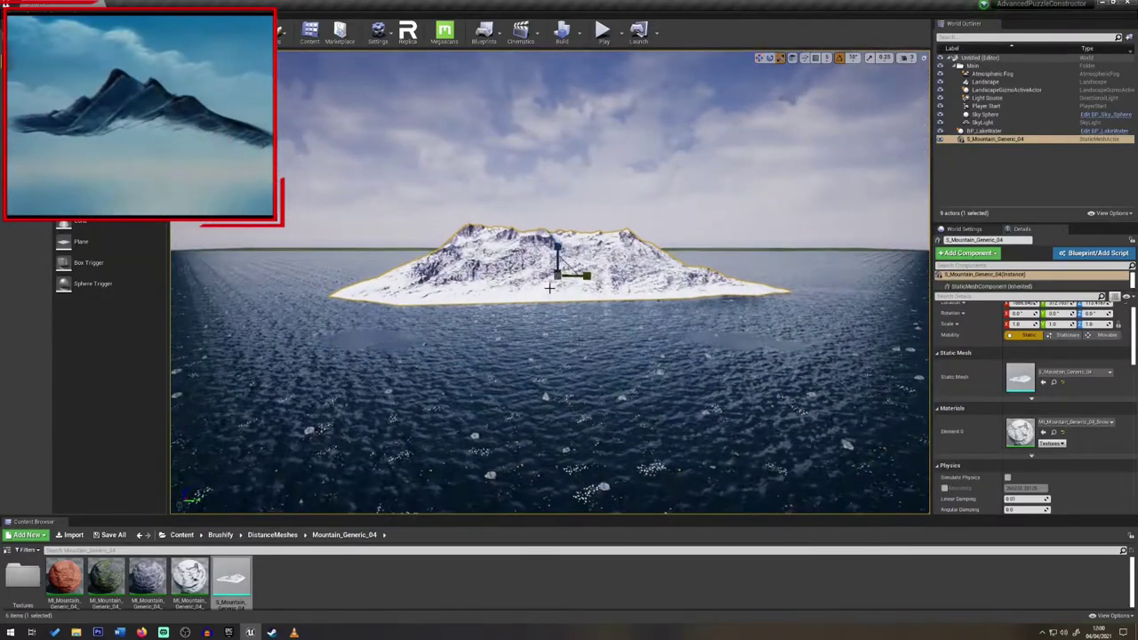
drag(559, 276, 557, 191)
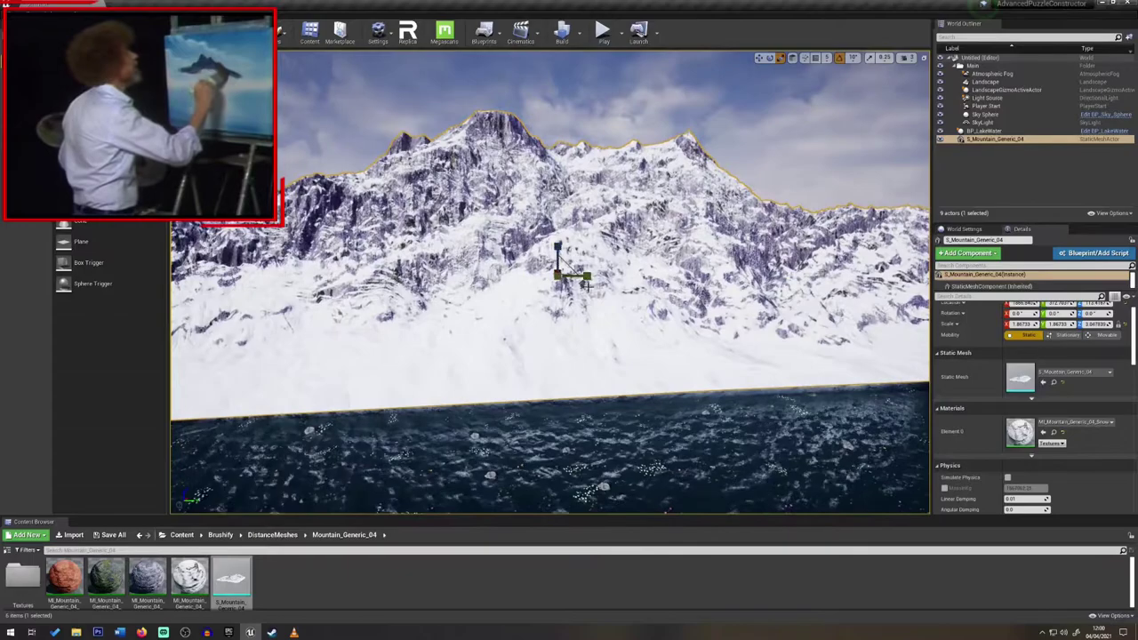
Lower the mountain into the water and move it back to the distant horizon
key(s)
right_drag(588, 286, 618, 285)
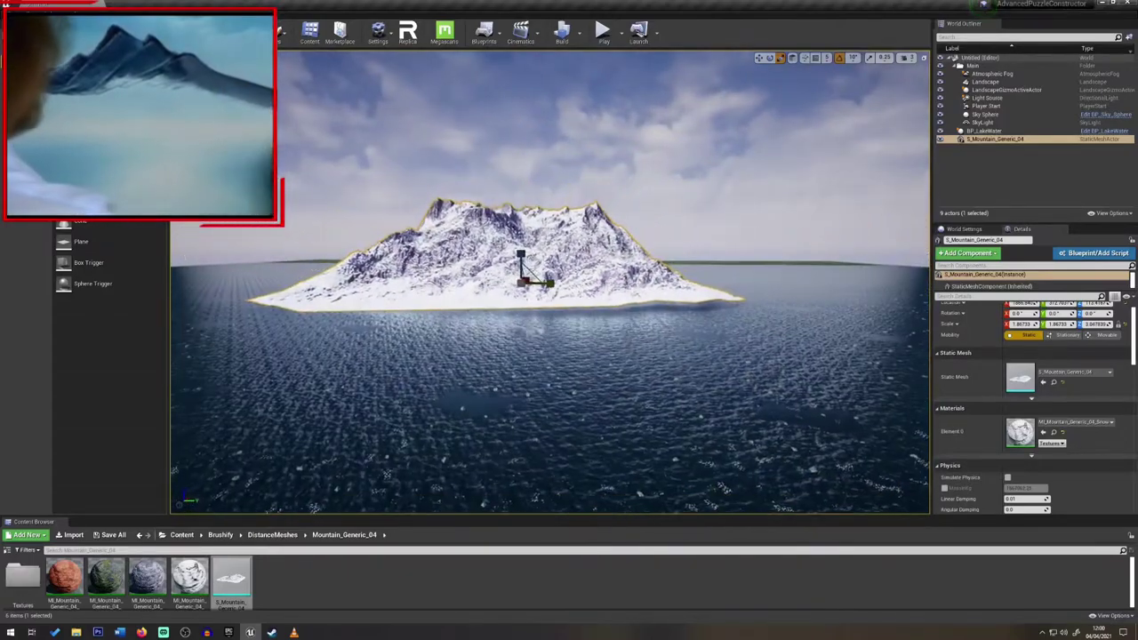
key(w)
drag(523, 253, 523, 267)
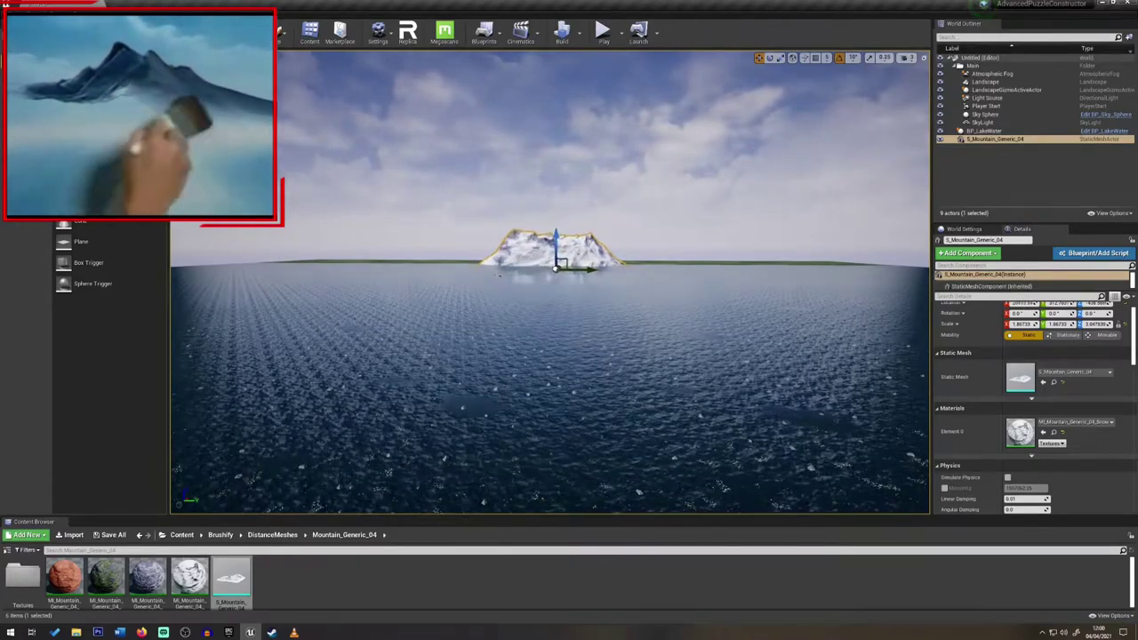
key(w)
mouse_move(556, 283)
right_down()
mouse_move(520, 307)
mouse_move(553, 277)
right_up()
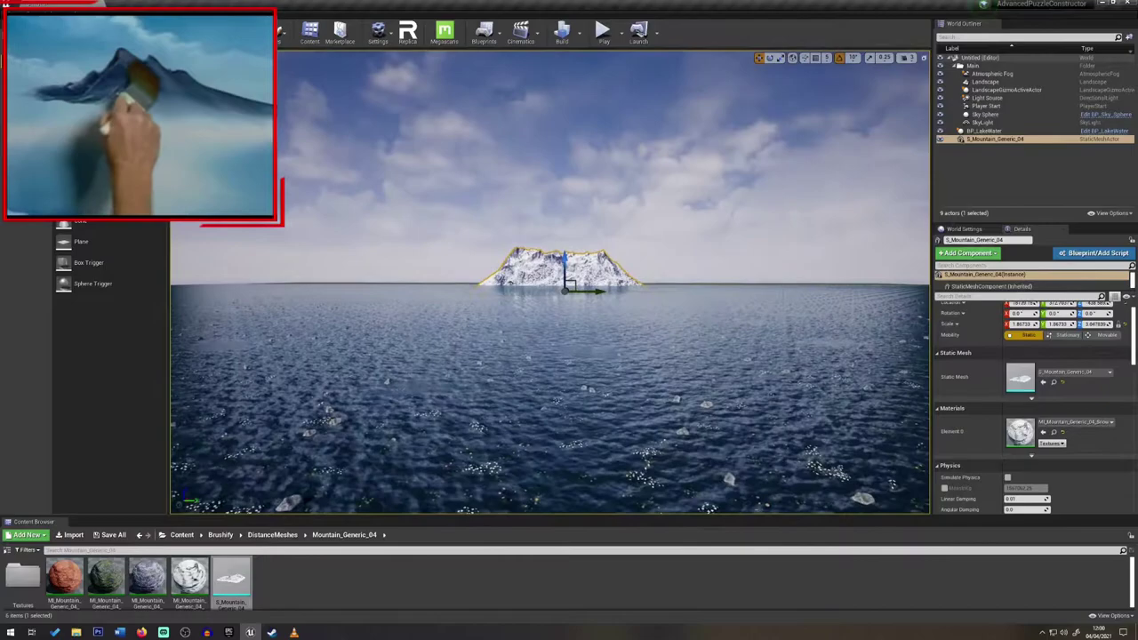
Check the reference painting video, enlarge the mountain to a Z scale of about 13.5 and adjust its position on the horizon
click(295, 633)
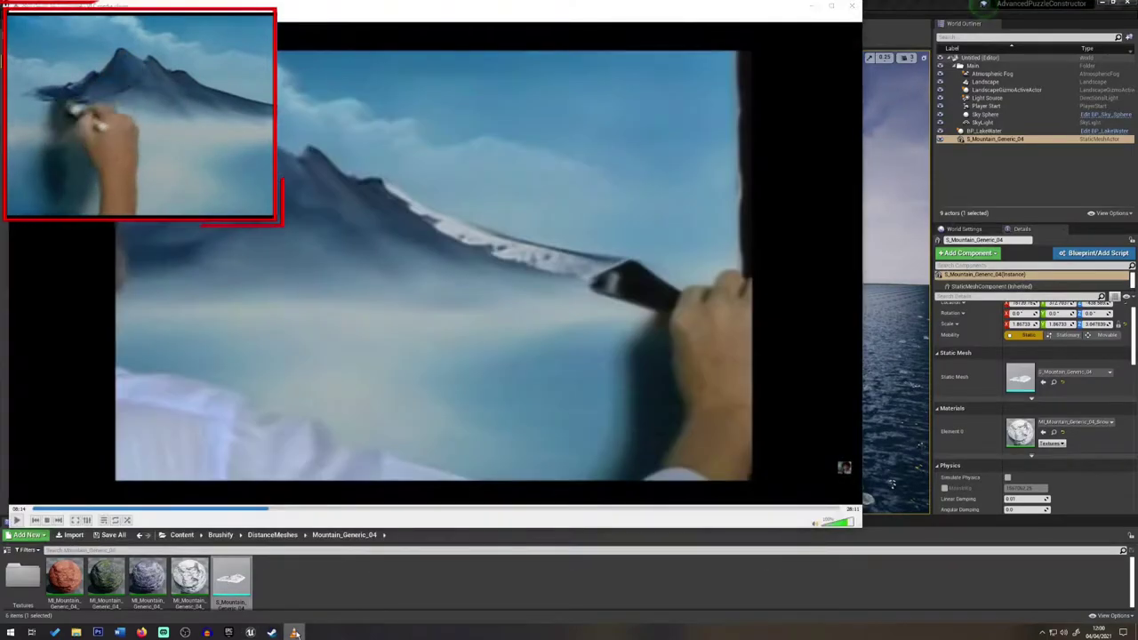
click(294, 633)
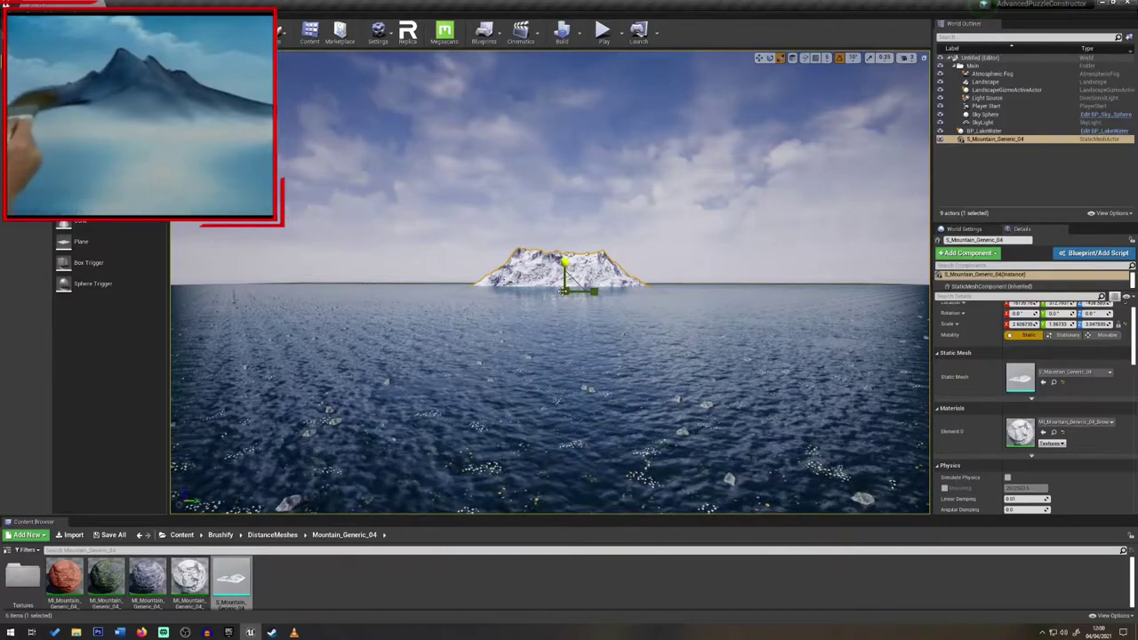
drag(566, 291, 578, 217)
key(w)
drag(564, 272, 564, 295)
scroll(568, 306, down, 6)
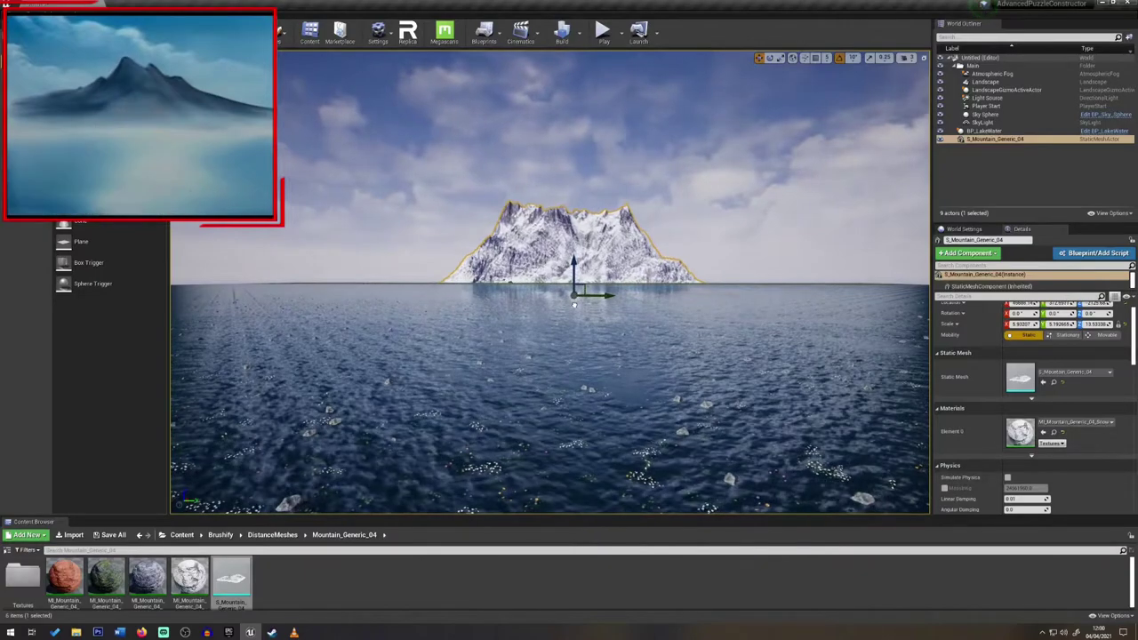
scroll(573, 306, up, 2)
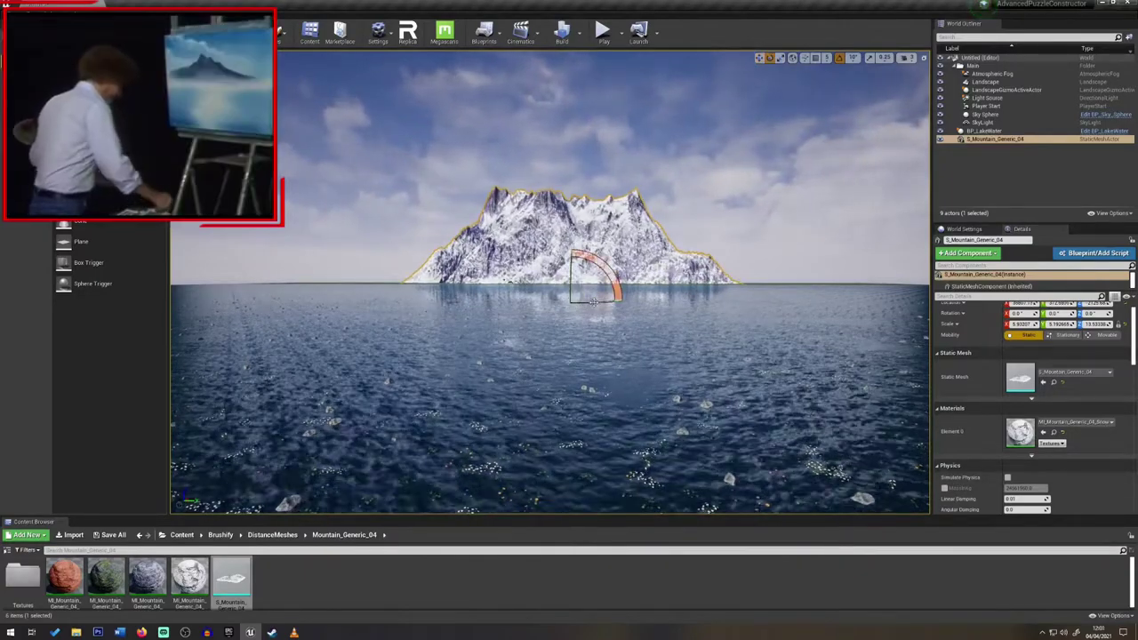
Duplicate the snowy mountain and shift the copy sideways from the original
drag(601, 300, 599, 274)
right_drag(599, 274, 551, 160)
right_drag(551, 338, 519, 371)
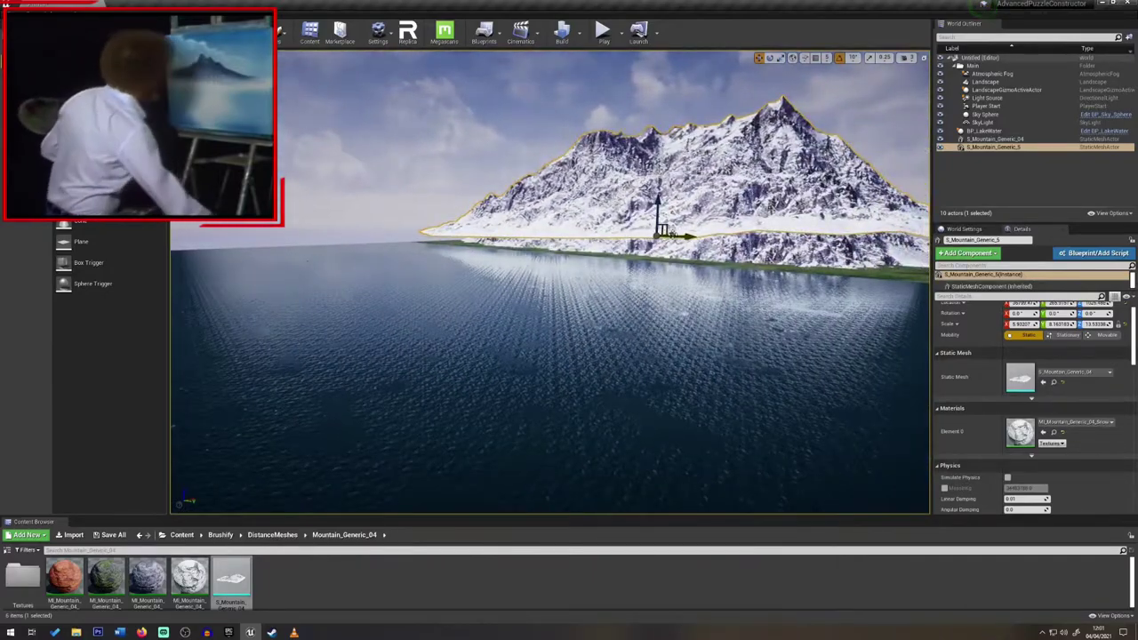
drag(672, 233, 730, 232)
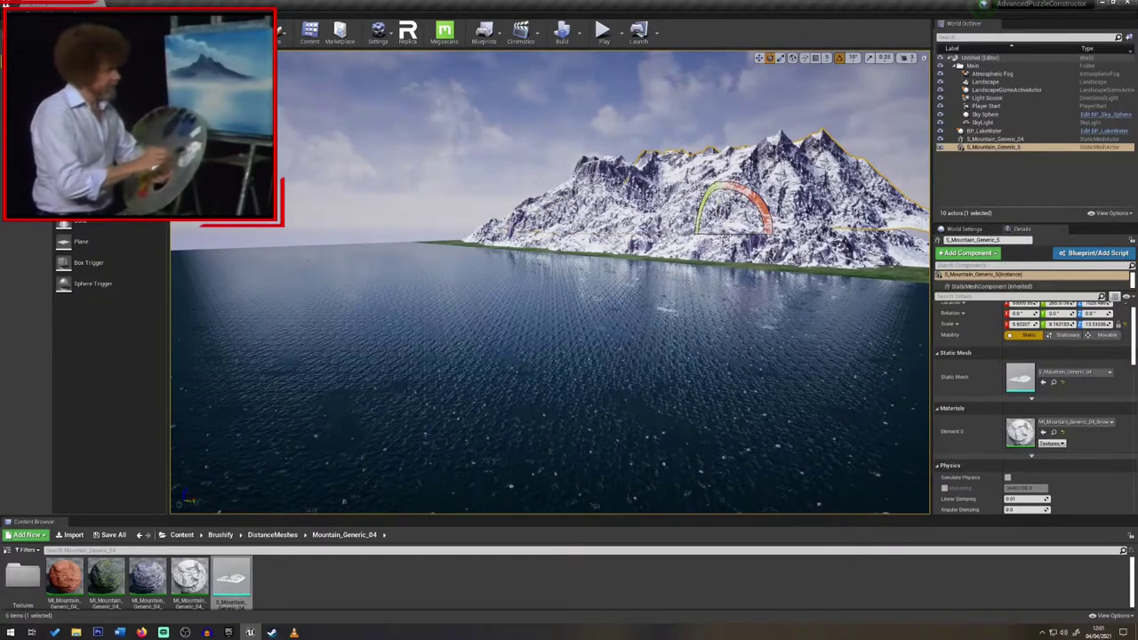
Rotate the copied mountain to -70° about Z and move it back behind the original
key(w)
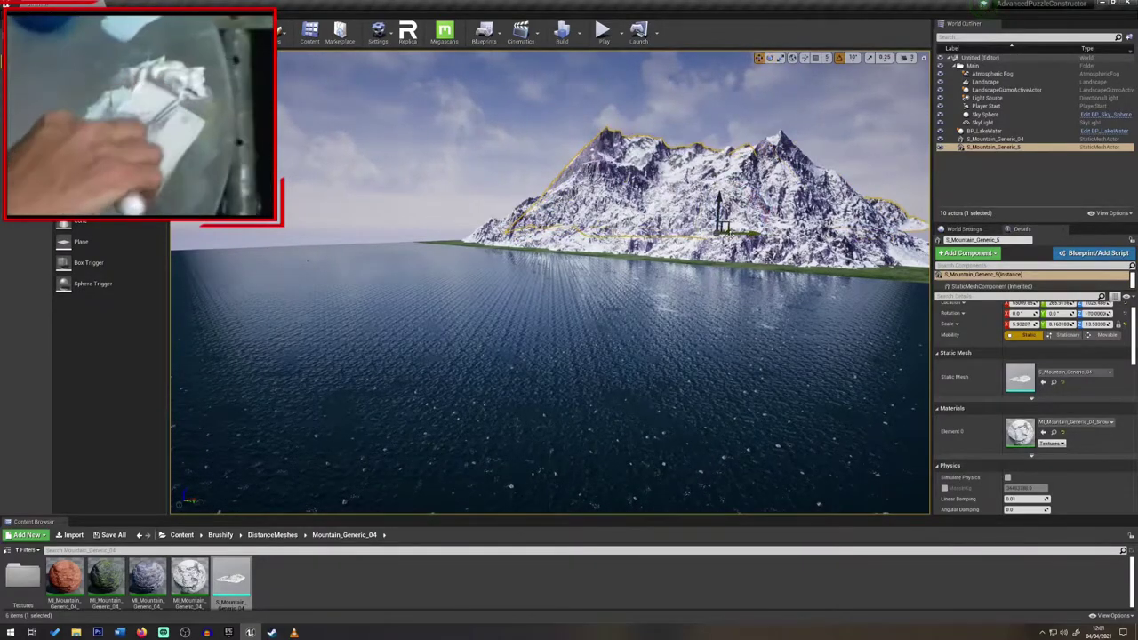
right_drag(730, 232, 731, 230)
key(w)
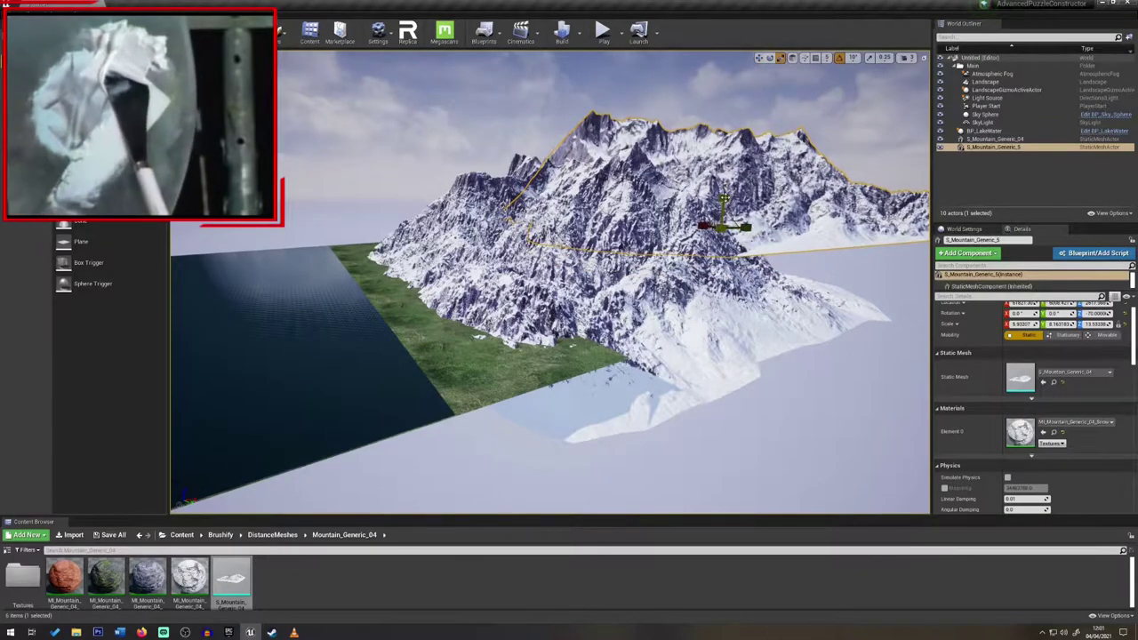
Inspect the two overlapping mountains and their base from across the lake, checking the composition against the reference painting
key(Escape)
key(w)
right_drag(731, 231, 810, 212)
key(s)
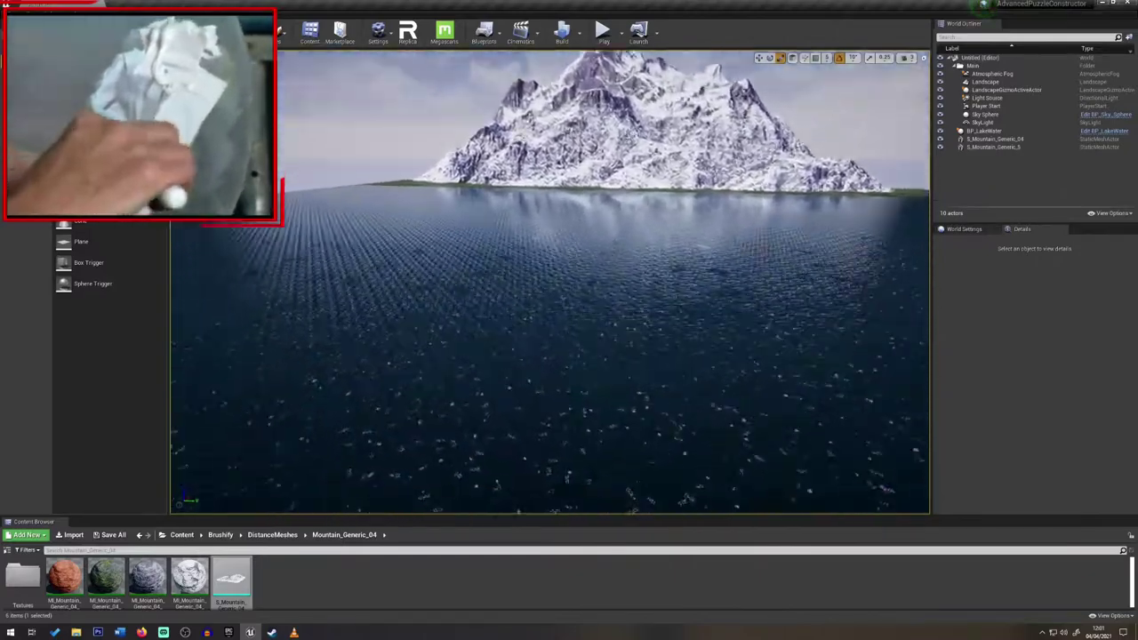
right_drag(549, 282, 549, 198)
right_drag(553, 333, 577, 331)
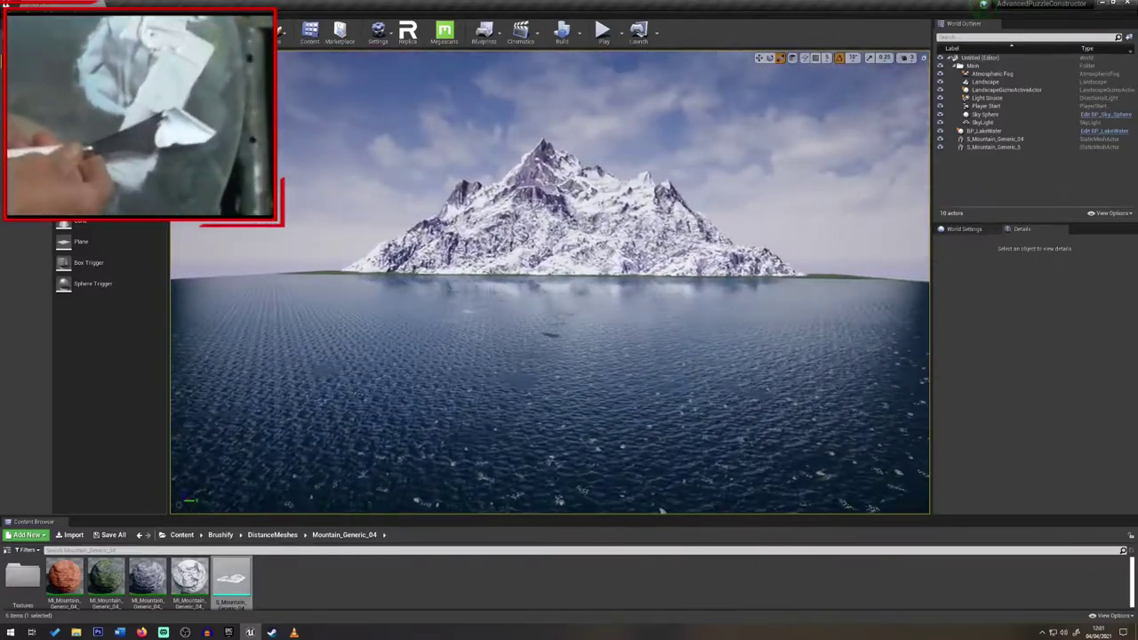
click(295, 633)
click(294, 635)
click(581, 399)
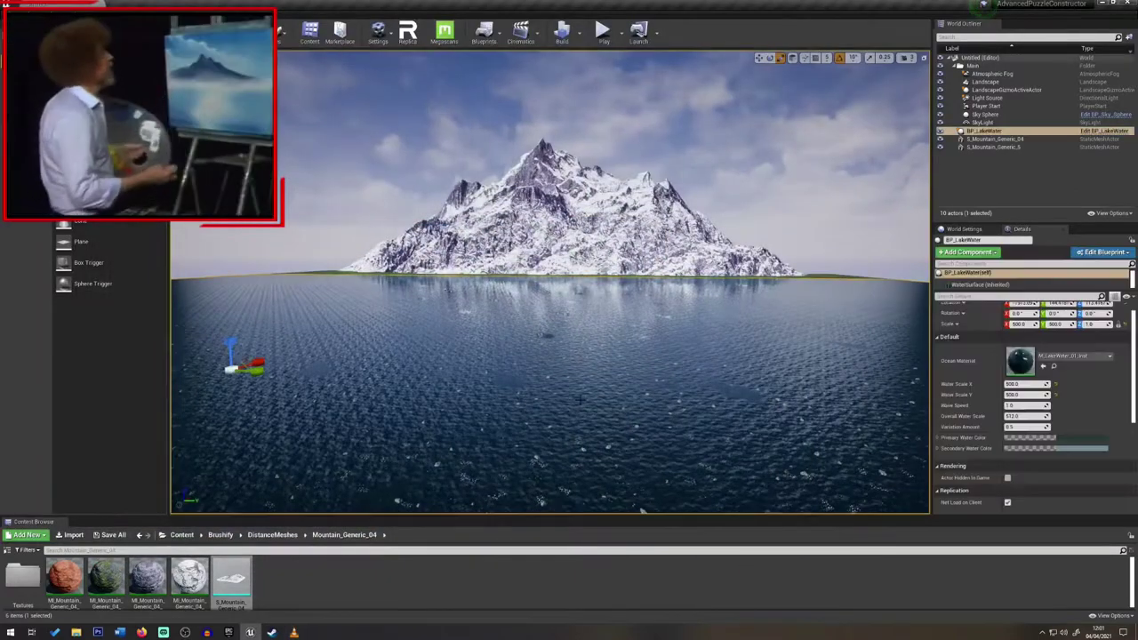
key(Escape)
right_drag(580, 400, 543, 416)
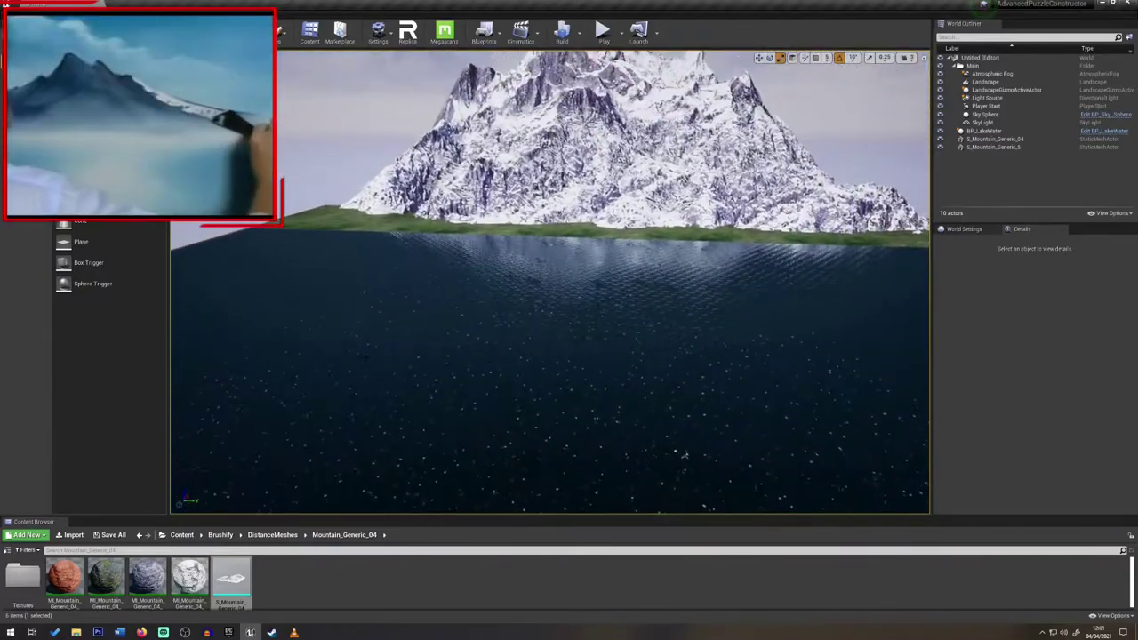
Switch to landscape sculpting and raise grassy ground out of the water in front of the mountains with the 8192-radius brush
click(499, 230)
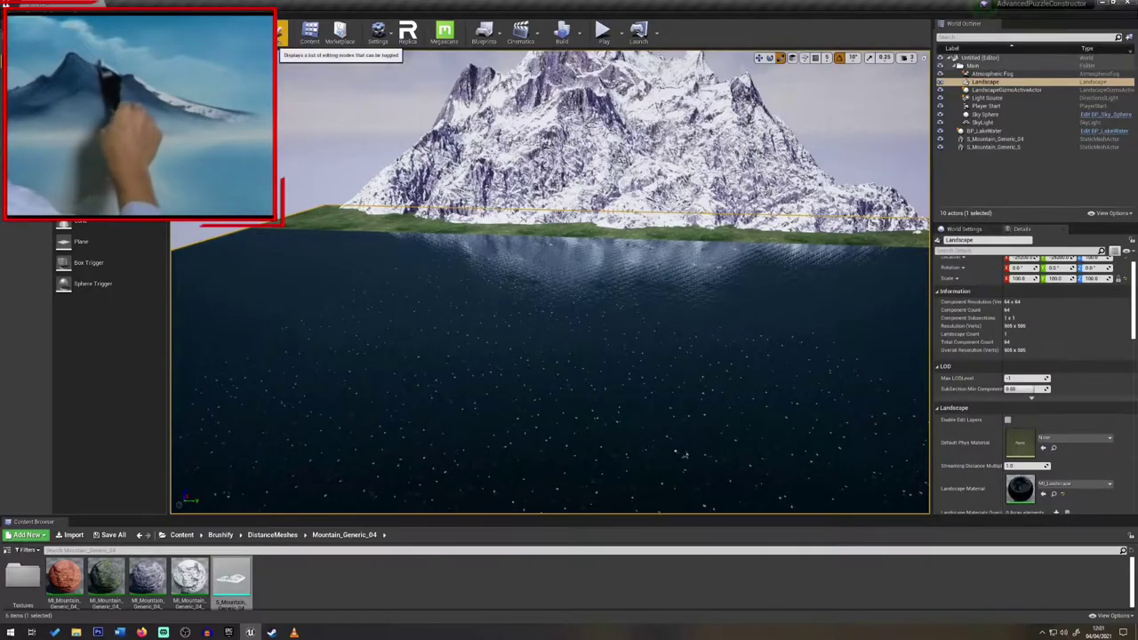
click(281, 35)
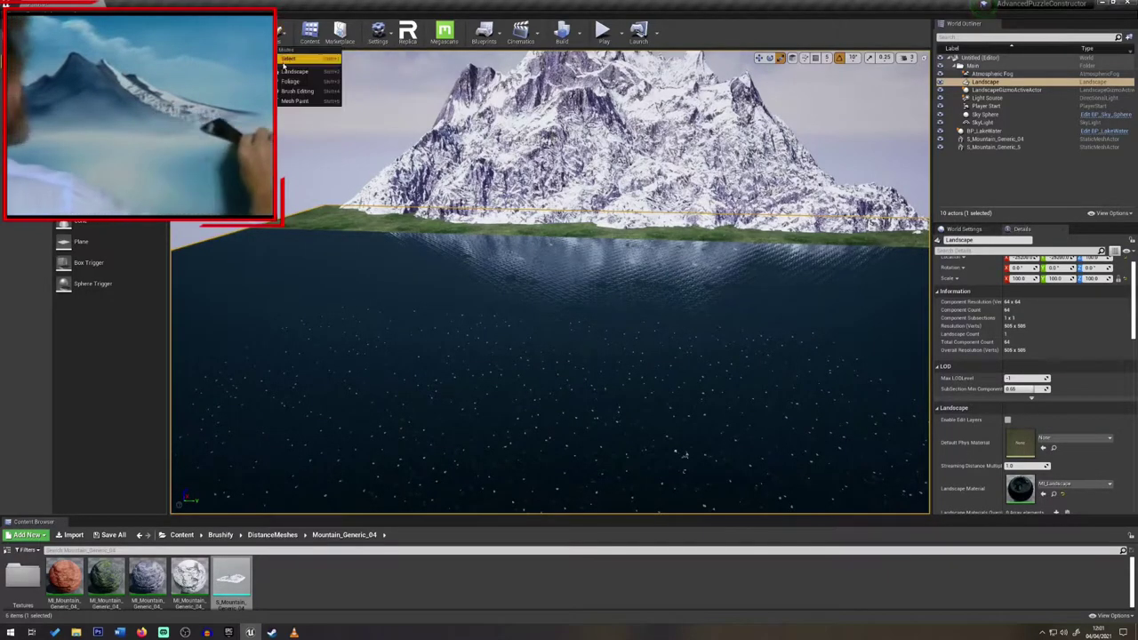
click(288, 131)
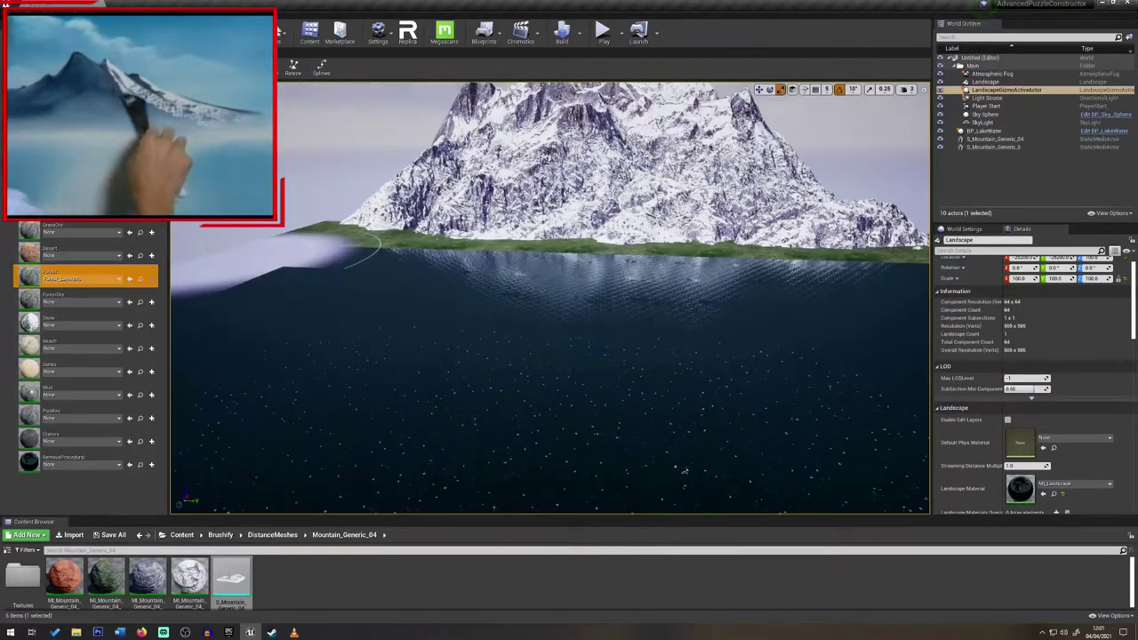
click(60, 68)
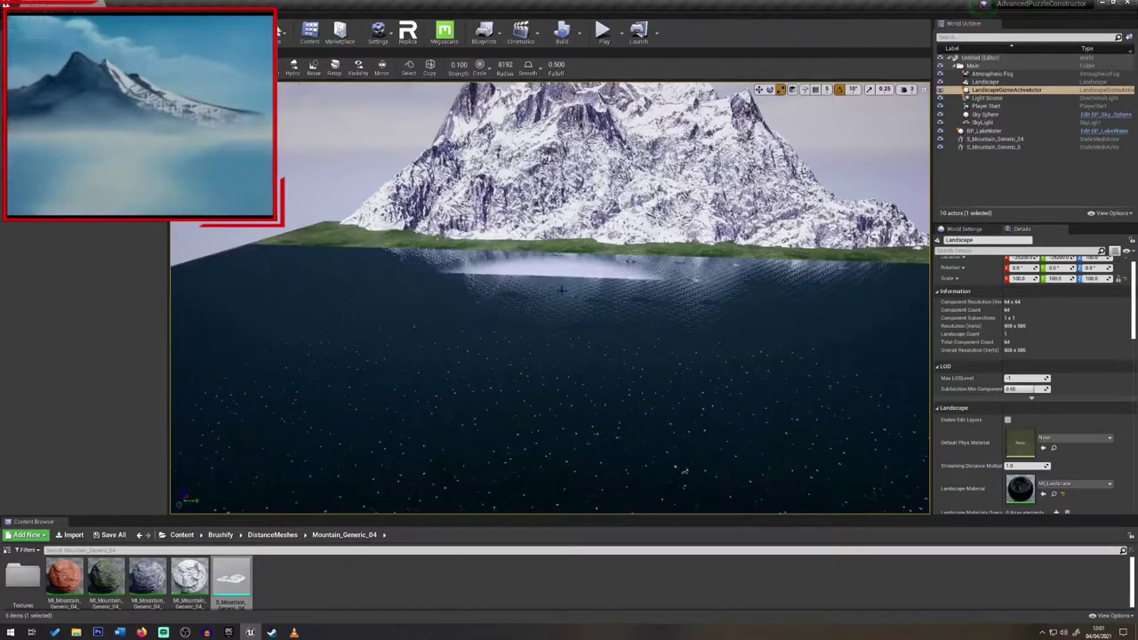
mouse_move(542, 270)
mouse_down()
mouse_move(440, 317)
mouse_move(663, 275)
mouse_move(468, 350)
mouse_move(418, 272)
mouse_up()
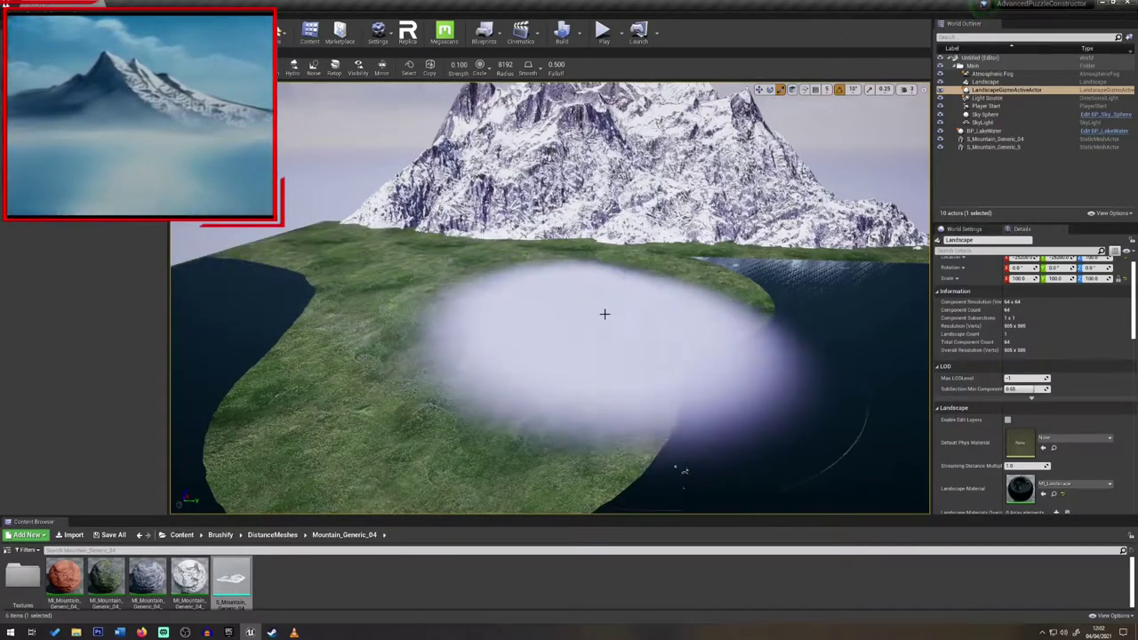
right_drag(605, 312, 579, 297)
drag(578, 297, 557, 257)
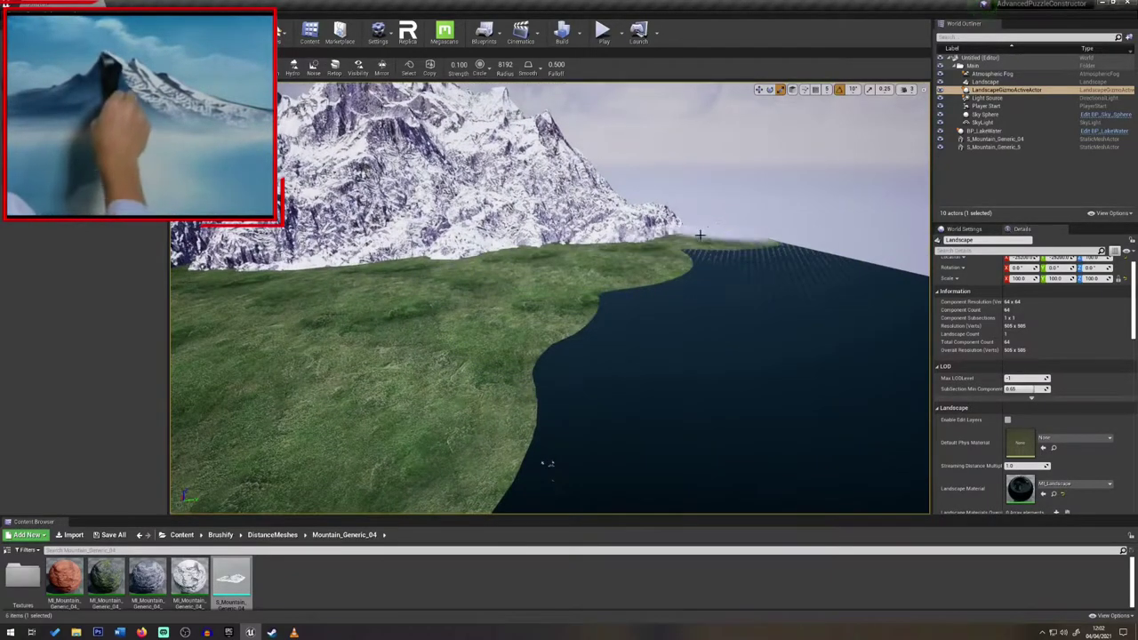
Extend the raised ground sideways across the water to both sides of the mountains, reaching the landscape's outer edge
mouse_move(700, 235)
right_down()
mouse_move(756, 275)
mouse_move(453, 236)
mouse_move(547, 258)
mouse_move(666, 258)
mouse_move(654, 329)
mouse_move(627, 266)
right_up()
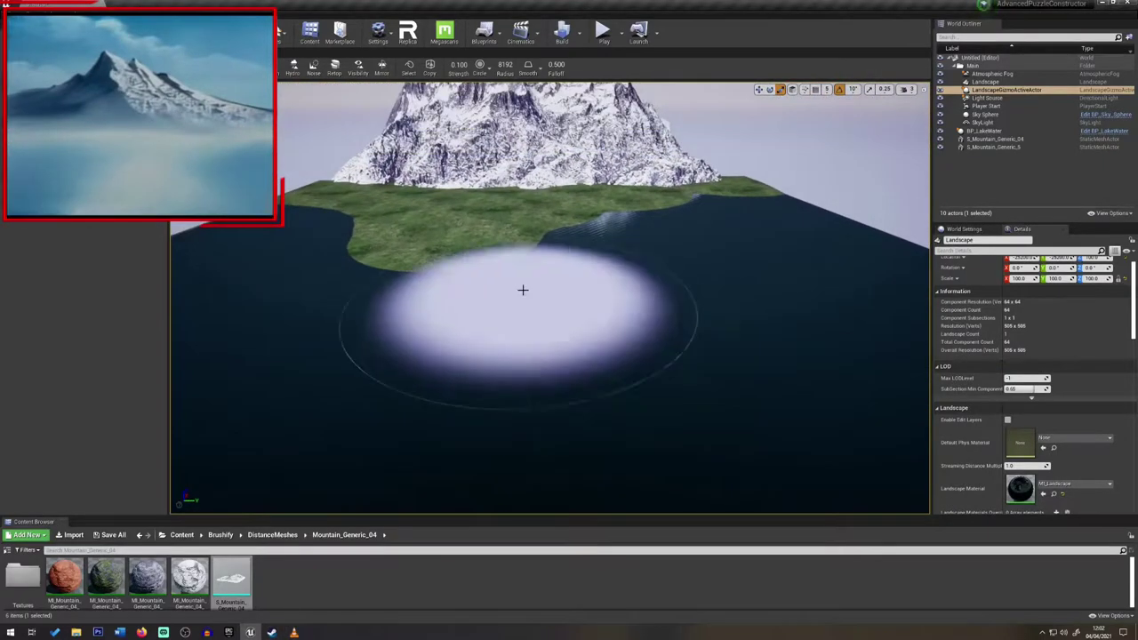
mouse_move(484, 260)
mouse_down()
mouse_move(317, 214)
mouse_move(318, 232)
mouse_move(698, 222)
mouse_up()
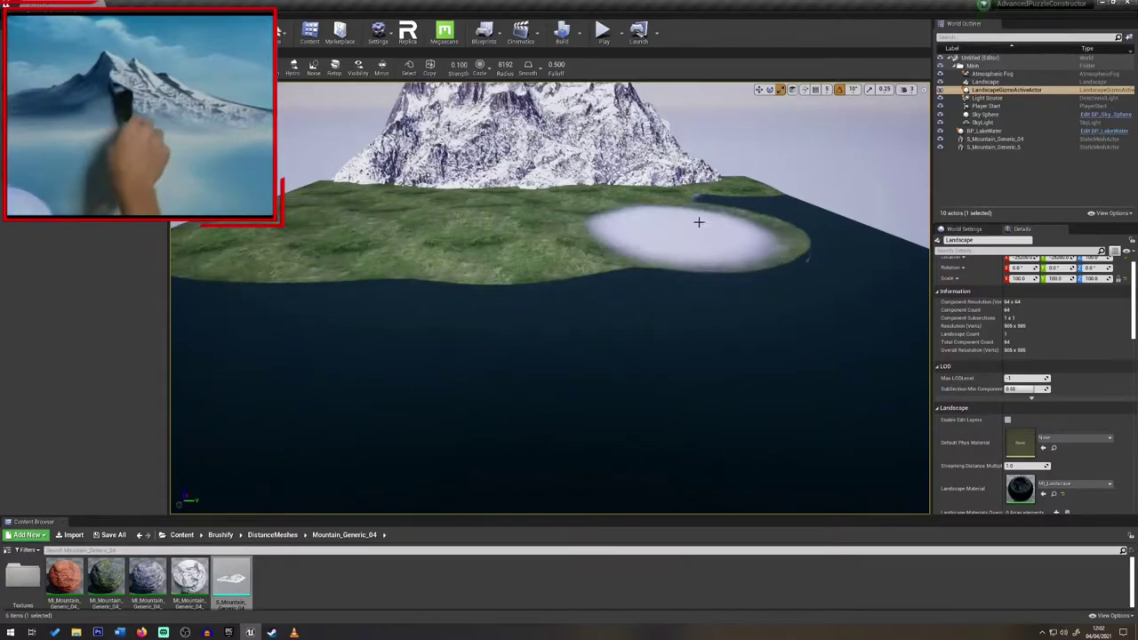
mouse_move(808, 214)
mouse_down()
mouse_move(495, 272)
mouse_move(184, 284)
mouse_up()
right_drag(378, 277, 257, 277)
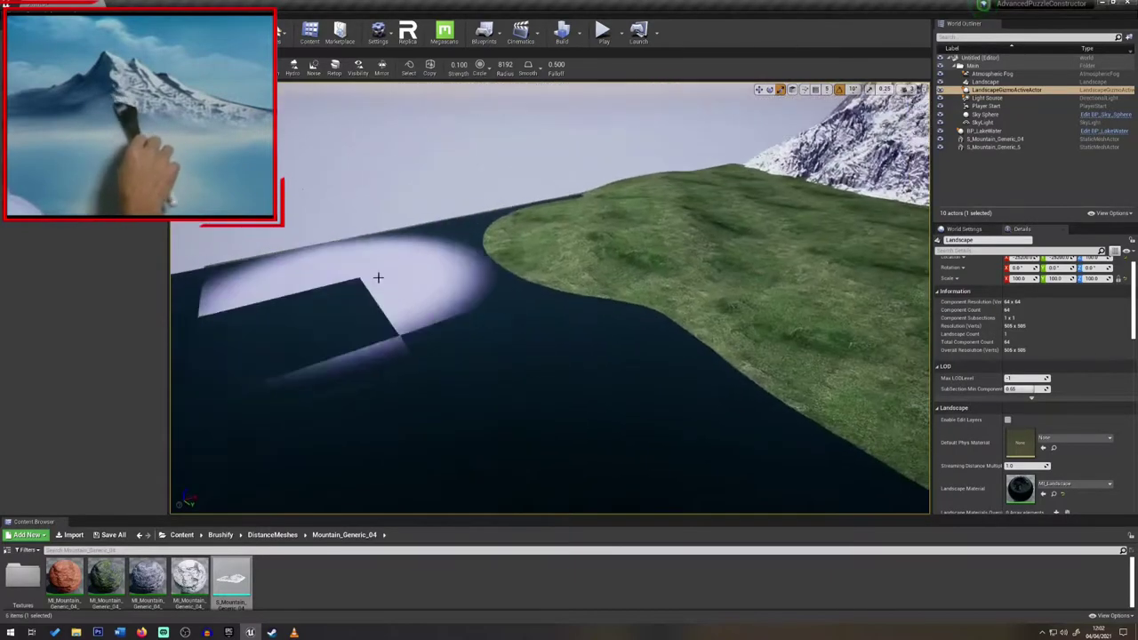
mouse_move(379, 276)
mouse_down()
mouse_move(533, 197)
mouse_move(615, 198)
mouse_move(445, 248)
mouse_up()
right_drag(444, 249, 294, 249)
mouse_move(569, 245)
mouse_down()
mouse_move(665, 234)
mouse_move(589, 228)
mouse_up()
Raise the remaining low stretches around the mountains to form gentle grassy hills between the base and the foreground
mouse_move(590, 229)
right_down()
mouse_move(711, 258)
mouse_move(867, 262)
right_up()
drag(569, 233, 496, 229)
right_drag(495, 228, 604, 159)
mouse_move(604, 159)
mouse_down()
mouse_move(602, 320)
mouse_move(780, 213)
mouse_up()
mouse_move(779, 213)
right_down()
mouse_move(720, 267)
mouse_move(569, 312)
mouse_move(578, 205)
mouse_move(602, 171)
mouse_move(627, 218)
right_up()
right_drag(428, 222, 442, 276)
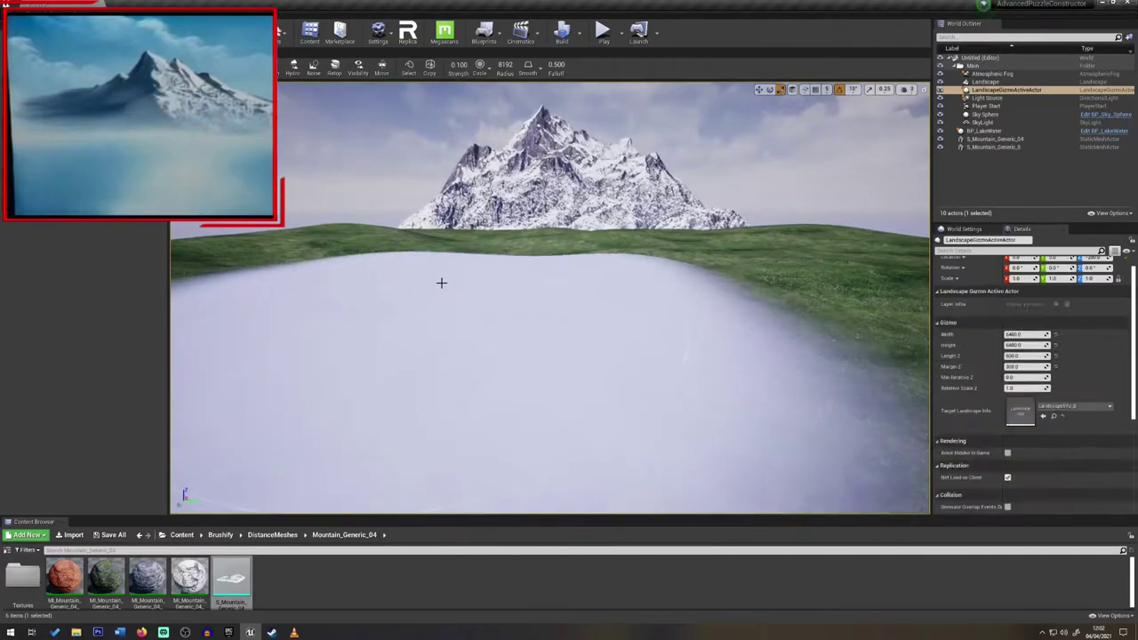
Lower and even out the grassy hills to the left of the mountain with the sculpting brush
shift+drag(314, 238, 306, 234)
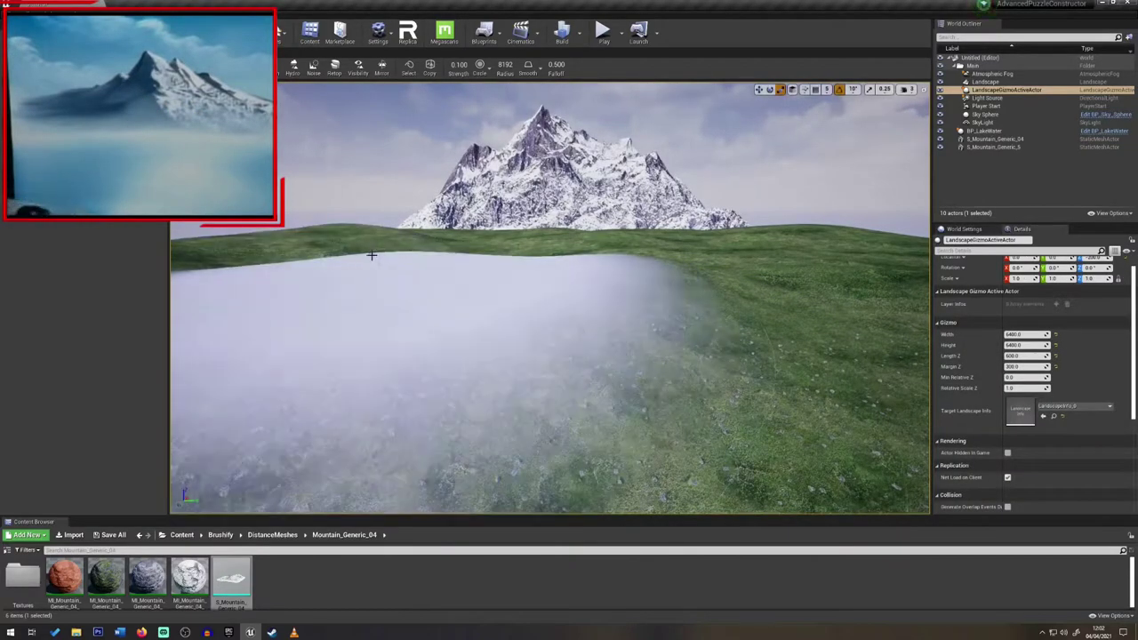
mouse_move(249, 260)
shift+mouse_down()
mouse_move(500, 330)
mouse_move(338, 239)
mouse_move(533, 263)
mouse_move(360, 258)
shift+mouse_up()
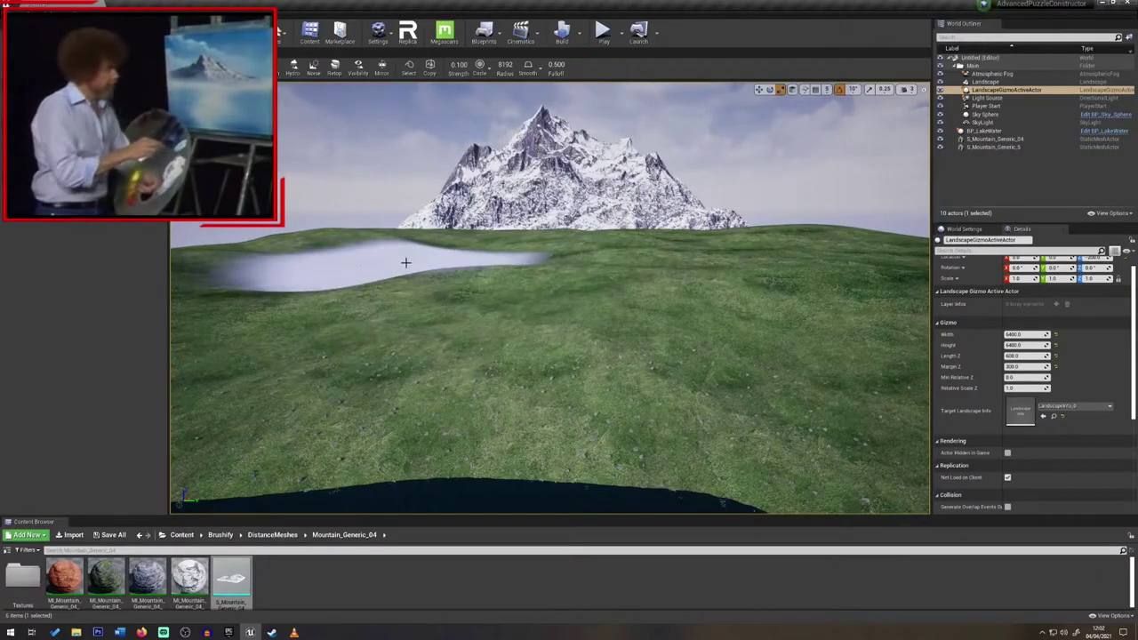
click(294, 267)
mouse_move(345, 272)
right_down()
mouse_move(293, 218)
mouse_move(336, 281)
mouse_move(345, 272)
right_up()
key(w)
right_drag(431, 260, 400, 215)
right_click(400, 264)
key(Escape)
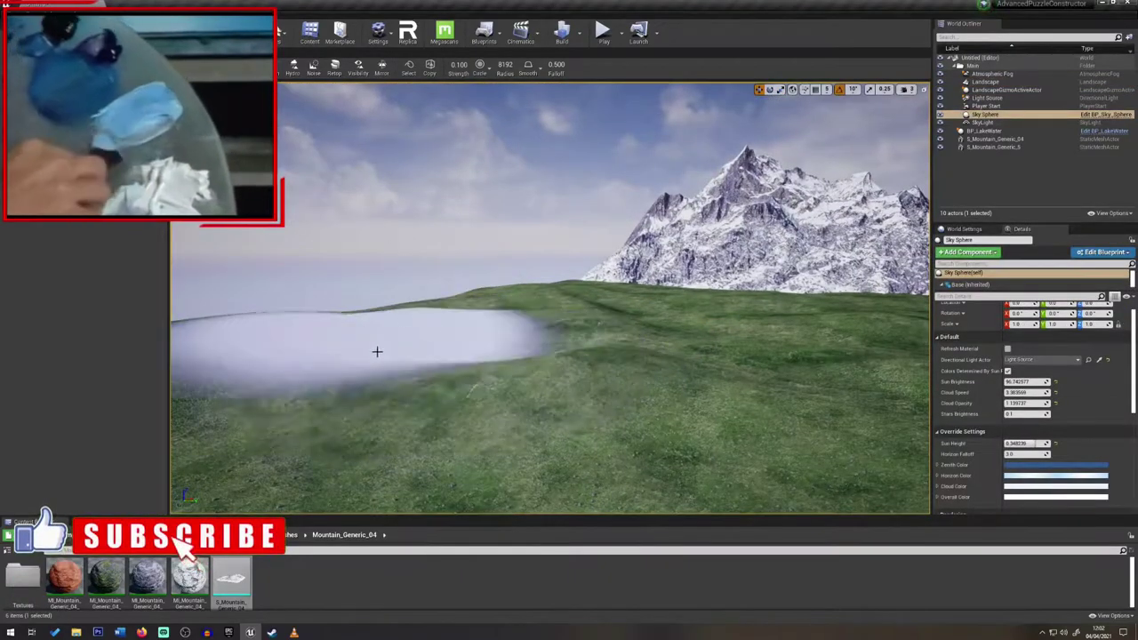
Switch to landscape painting near the mountain's foot and assign the snow layer info to the Snow layer
right_drag(814, 364, 921, 355)
mouse_move(694, 336)
right_down()
mouse_move(614, 289)
mouse_move(676, 364)
mouse_move(662, 407)
right_up()
key(w)
right_drag(310, 245, 310, 245)
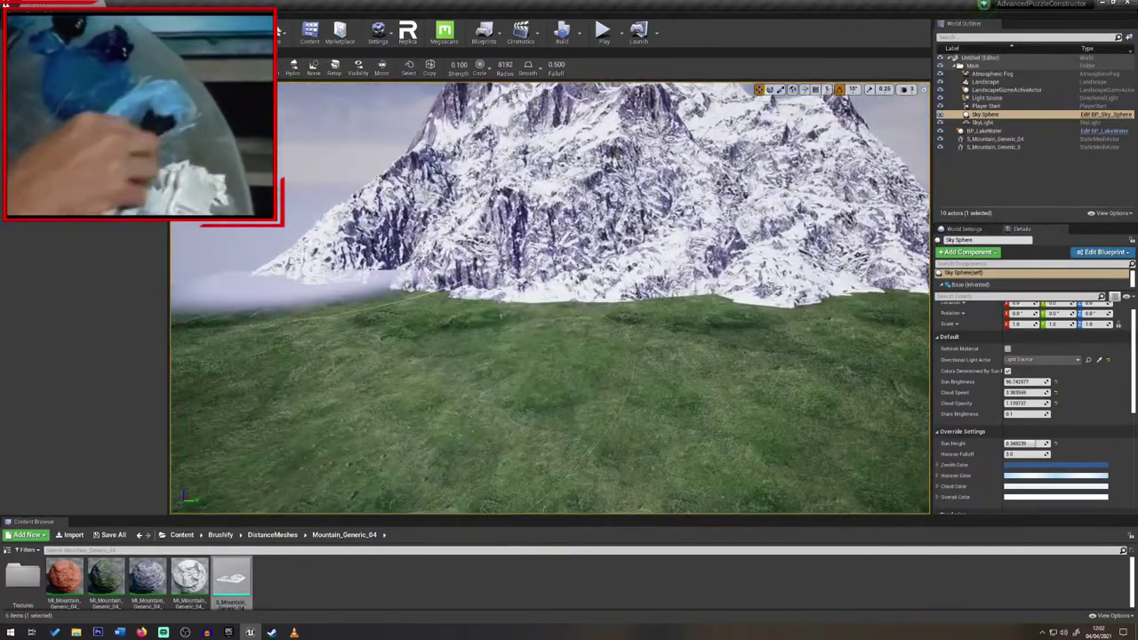
click(116, 66)
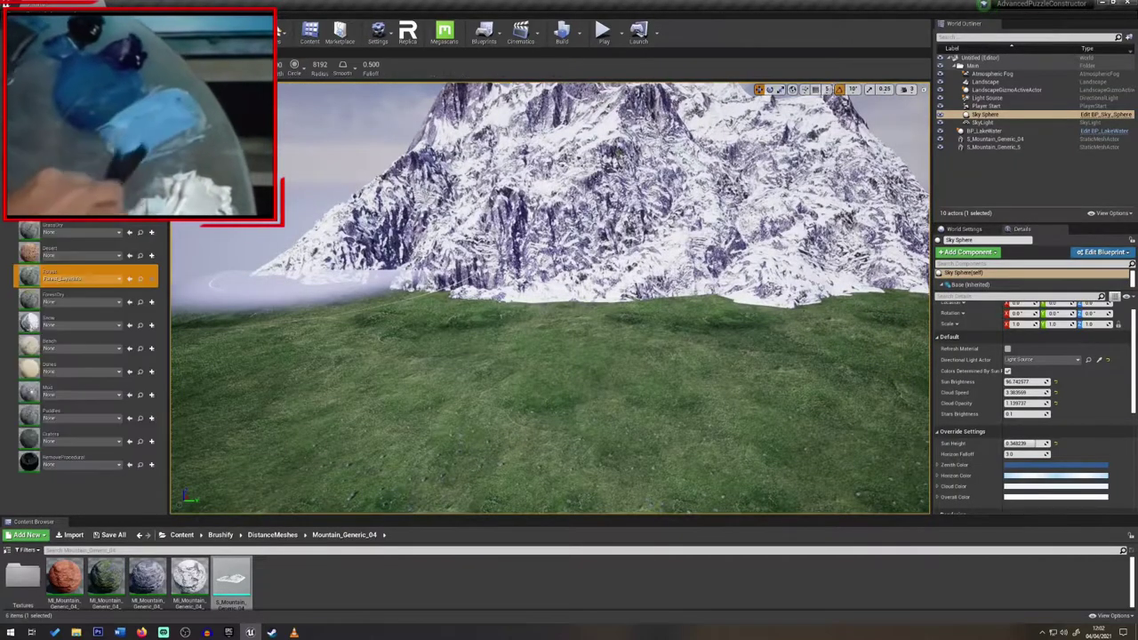
click(118, 326)
click(80, 381)
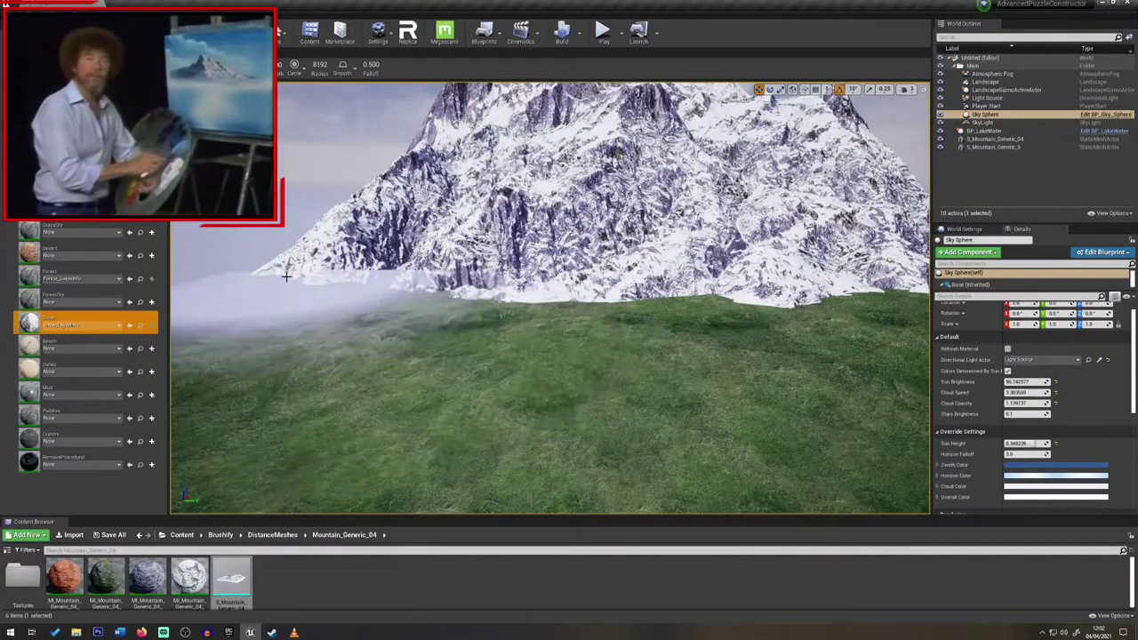
Paint snow over the grassy ground all along the mountain's base with the 8192-radius brush
mouse_move(355, 290)
mouse_down()
mouse_move(620, 299)
mouse_move(539, 302)
mouse_up()
right_drag(539, 302, 539, 302)
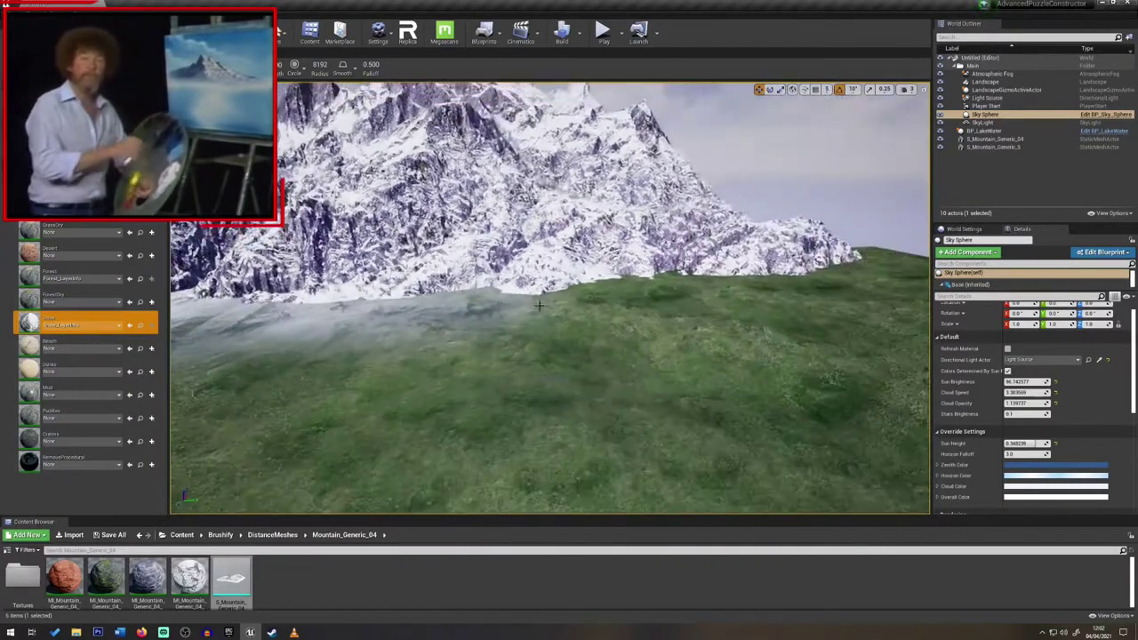
mouse_move(538, 302)
mouse_down()
mouse_move(368, 297)
mouse_move(800, 271)
mouse_move(860, 254)
mouse_up()
drag(782, 297, 289, 311)
right_drag(289, 312, 178, 311)
mouse_move(427, 322)
mouse_down()
mouse_move(498, 333)
mouse_move(432, 287)
mouse_move(337, 320)
mouse_move(681, 348)
mouse_move(782, 400)
mouse_up()
right_drag(676, 400, 889, 400)
mouse_move(658, 427)
mouse_down()
mouse_move(424, 376)
mouse_move(656, 315)
mouse_move(363, 381)
mouse_move(406, 381)
mouse_up()
right_drag(406, 381, 340, 310)
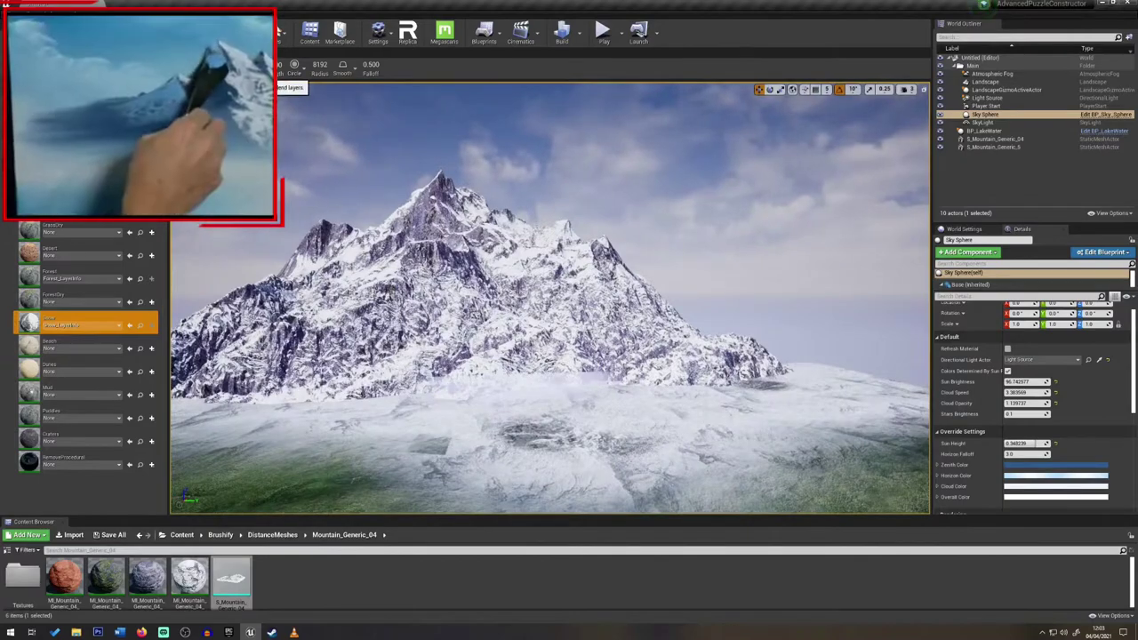
Return to landscape sculpting and examine the snow-covered base from several angles, plus the whole scene from the grassy foreground
click(71, 67)
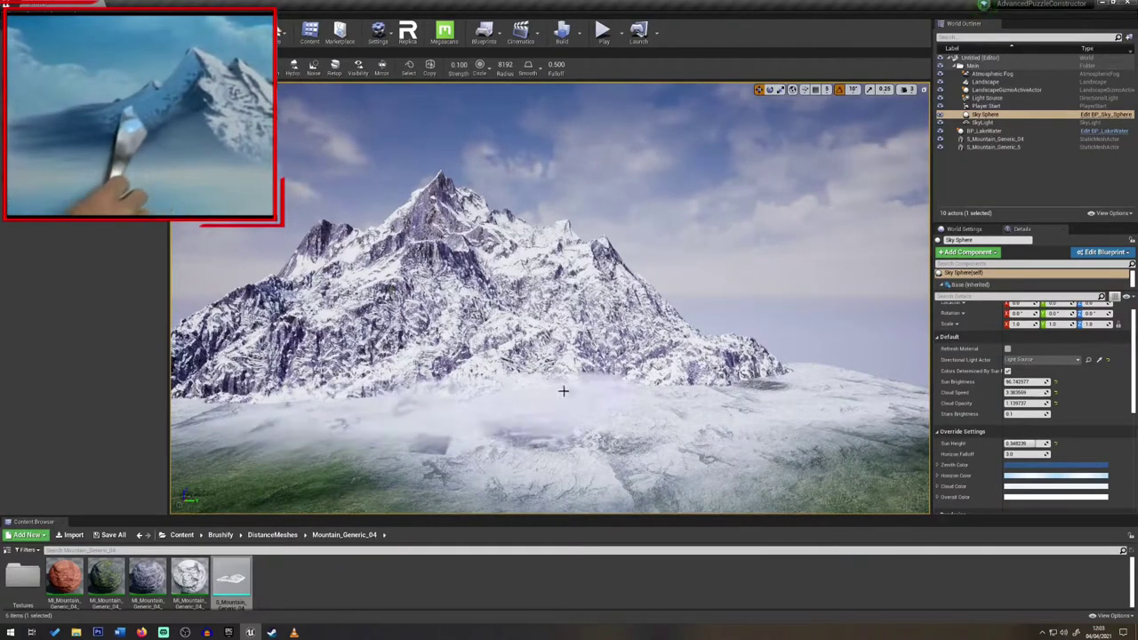
right_drag(812, 366, 751, 449)
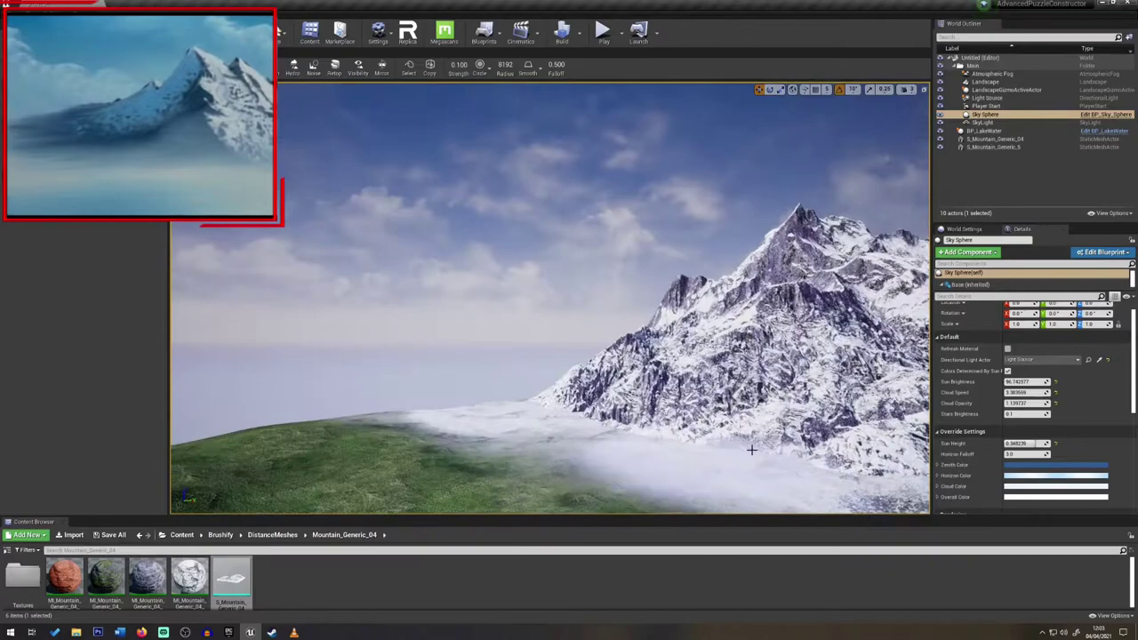
right_drag(606, 423, 408, 413)
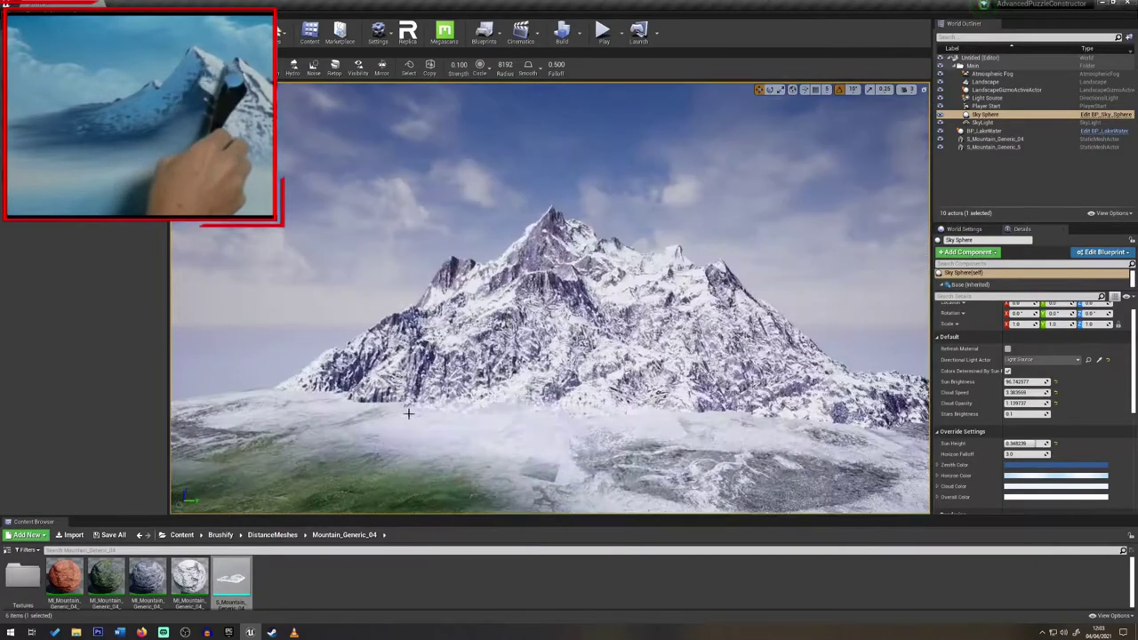
right_drag(488, 427, 471, 397)
right_drag(489, 336, 862, 343)
key(Escape)
right_drag(550, 299, 542, 257)
key(s)
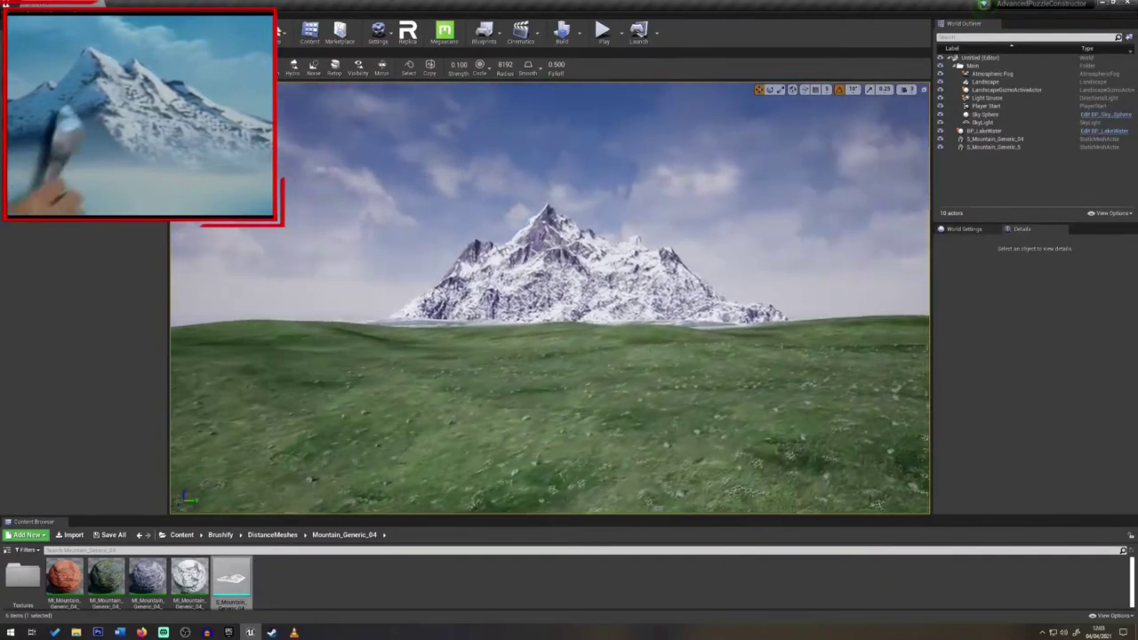
mouse_move(686, 320)
right_down()
mouse_move(686, 302)
mouse_move(688, 322)
right_up()
Switch to foliage mode and look through the EnvironmentPack2 meshes for something to place on the land
click(280, 36)
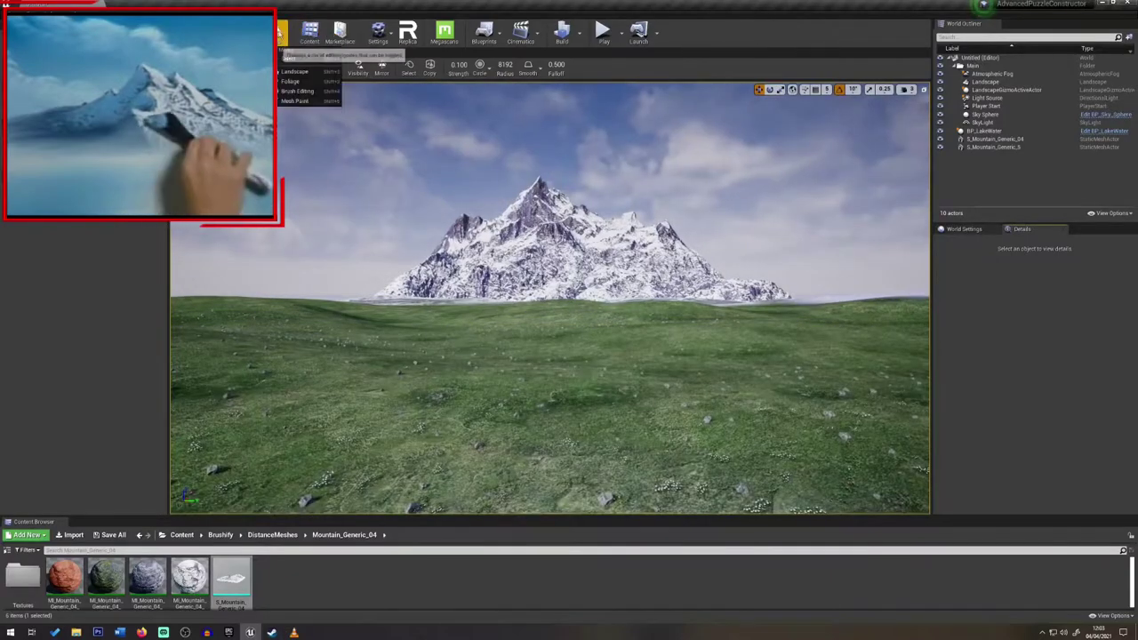
click(298, 81)
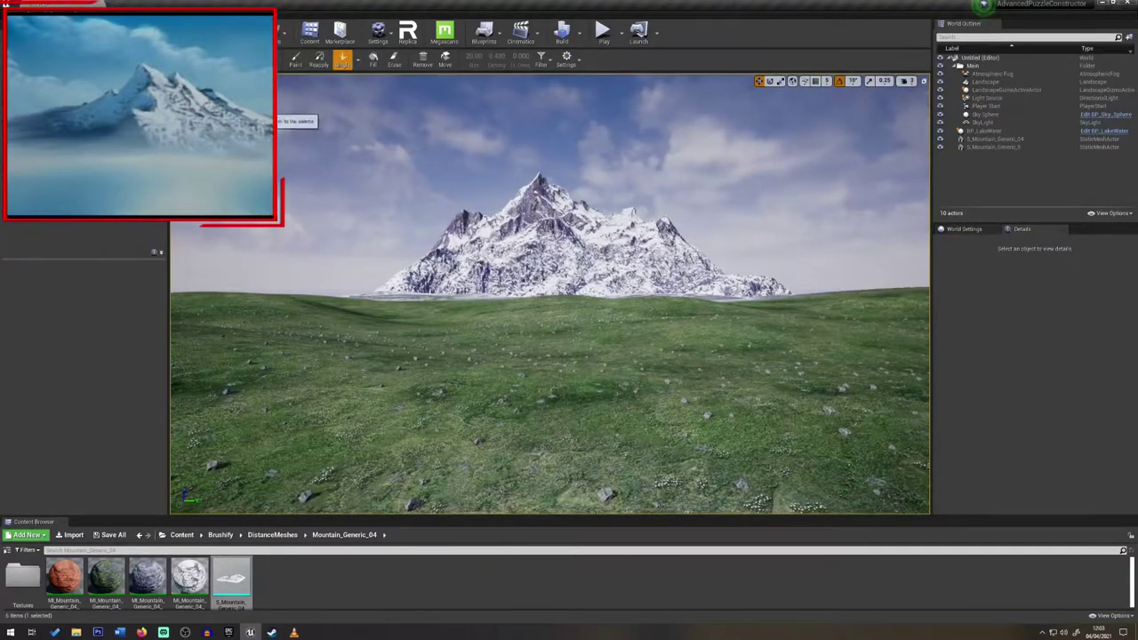
click(181, 535)
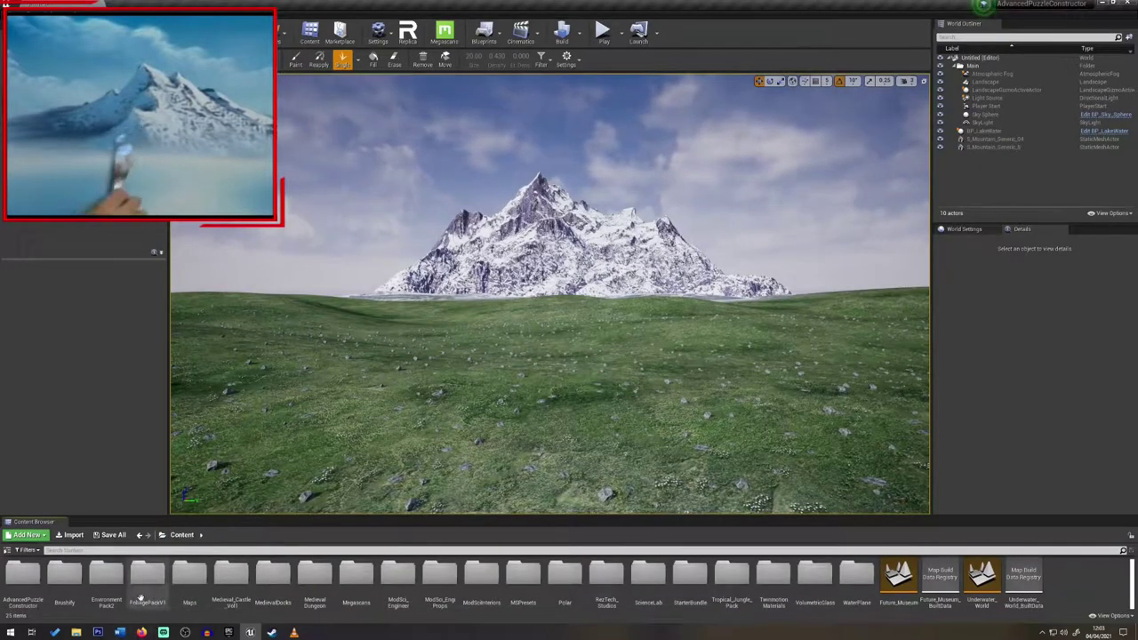
double_click(105, 577)
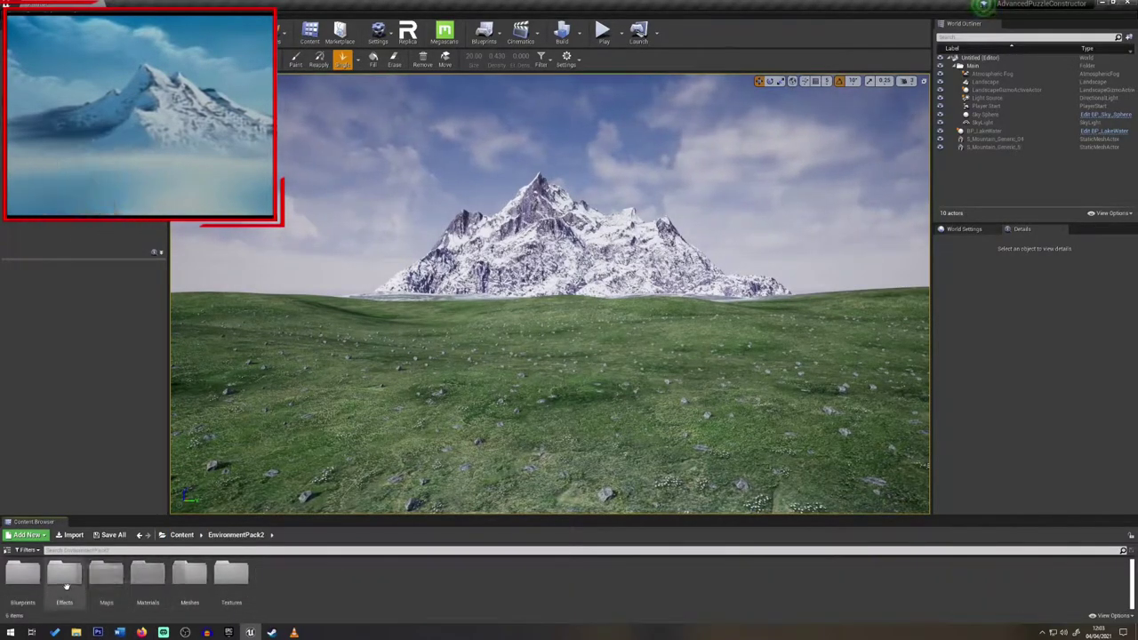
double_click(198, 590)
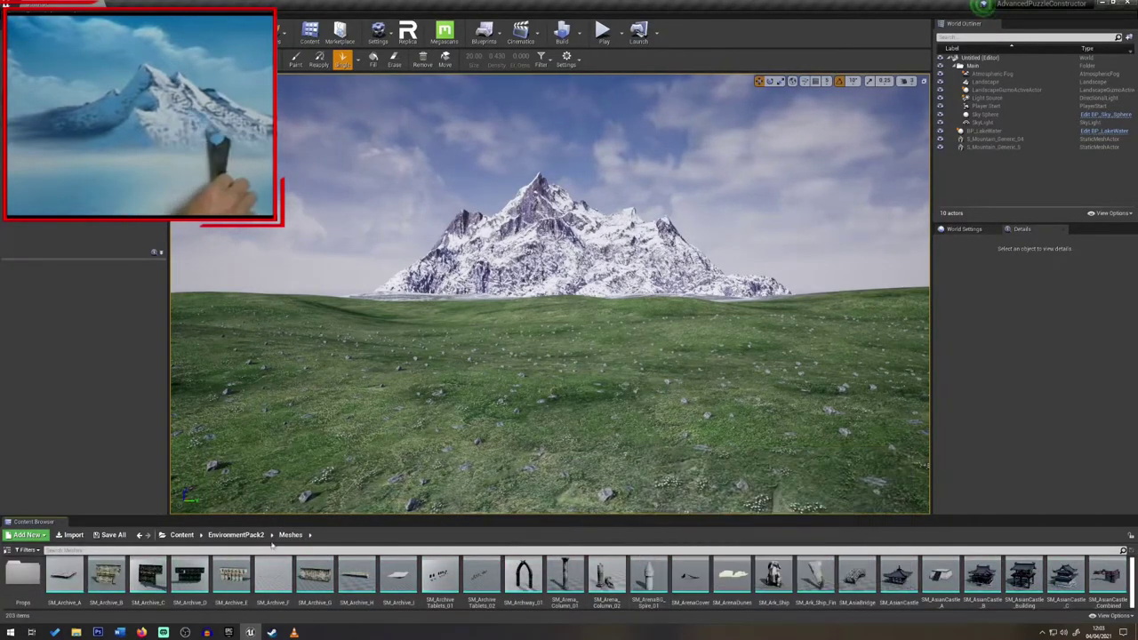
click(237, 535)
click(182, 535)
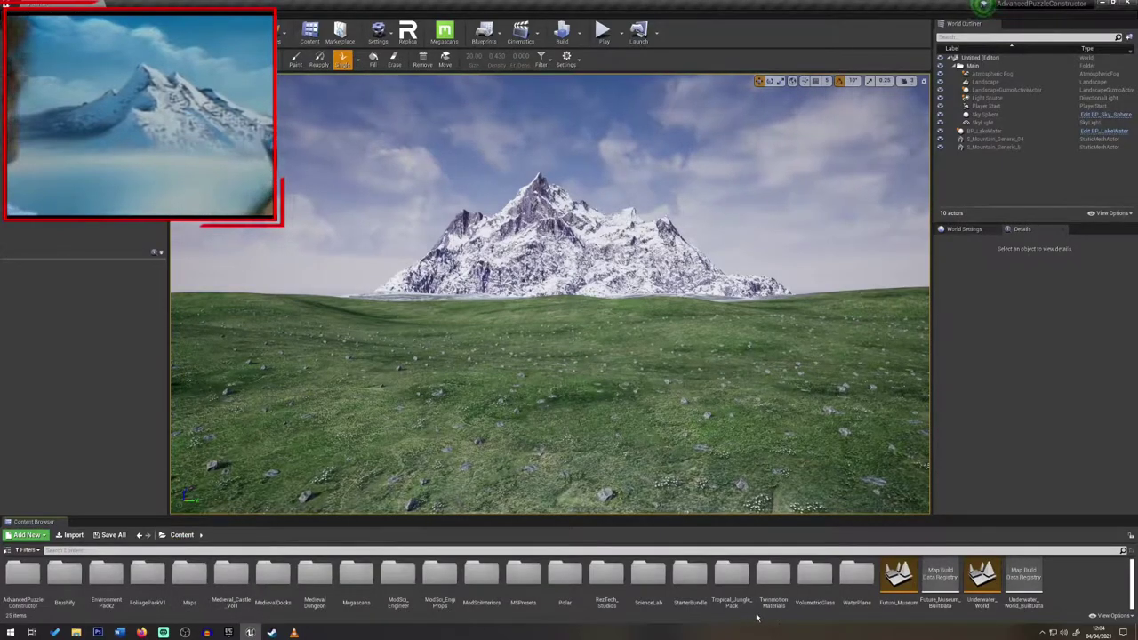
Look through the Tropical_Jungle_Pack mesh folders for plants, including Plants, and return to the Content root
double_click(732, 582)
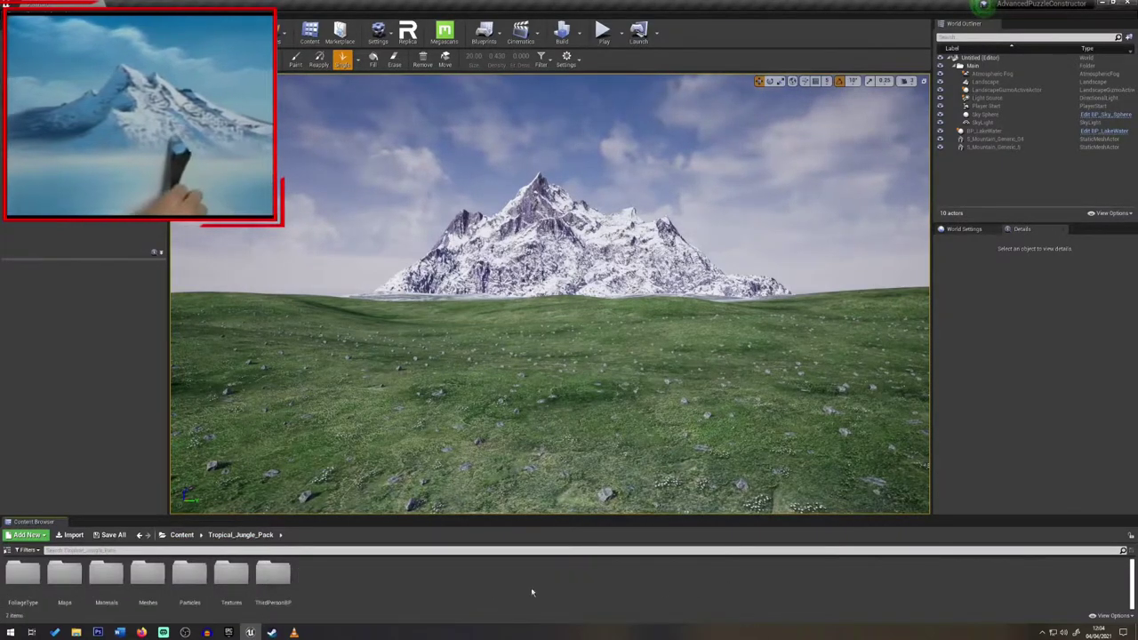
double_click(151, 580)
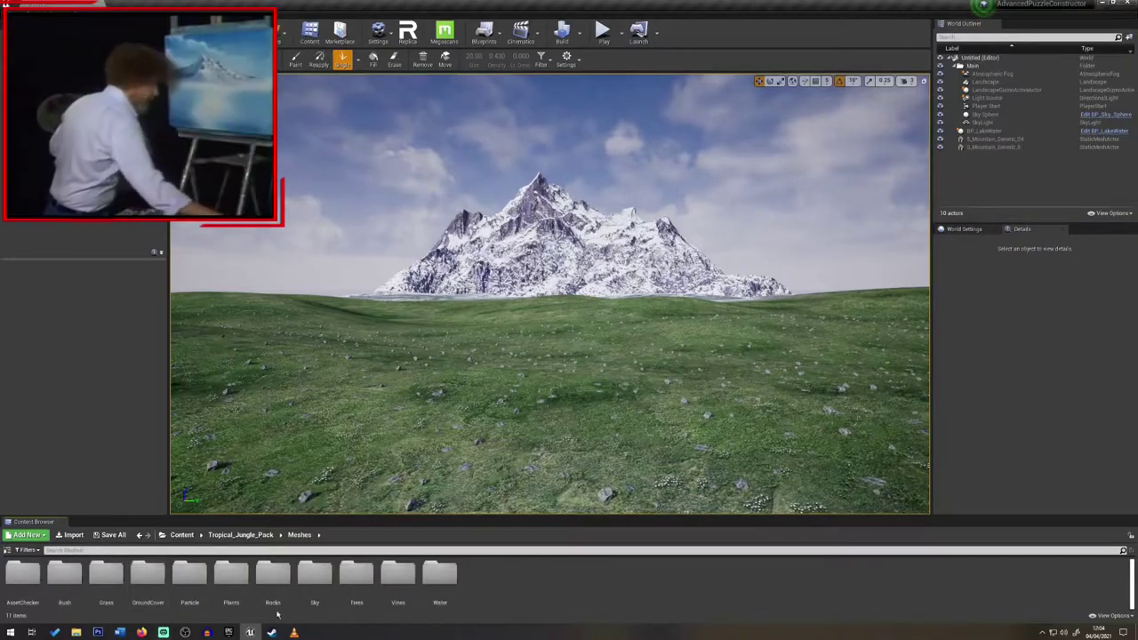
double_click(229, 575)
click(299, 534)
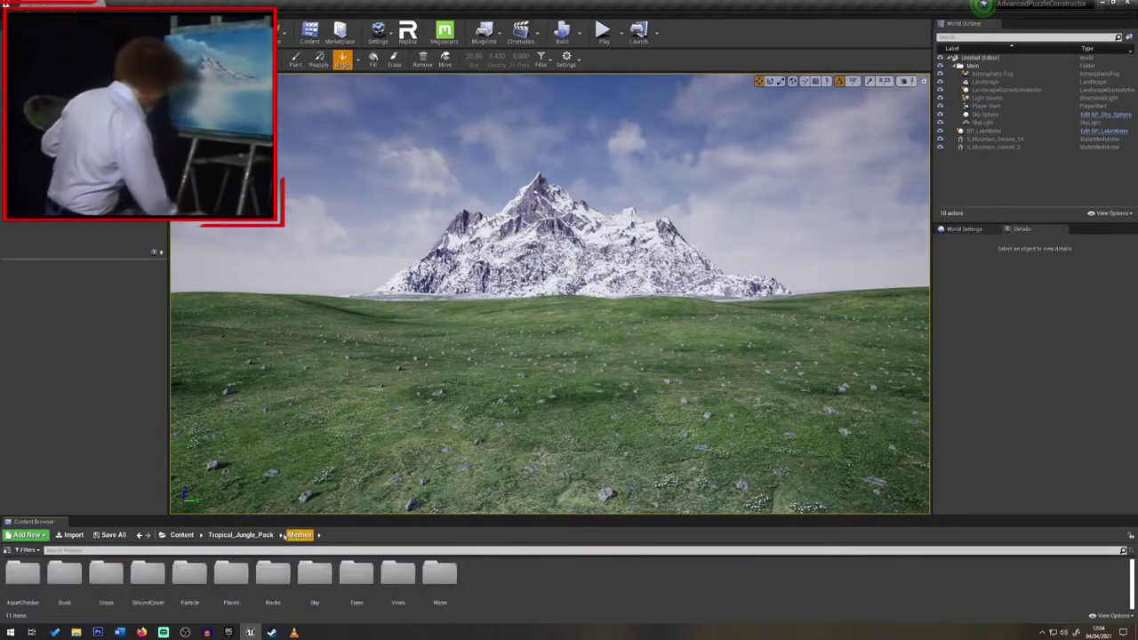
click(240, 534)
click(181, 534)
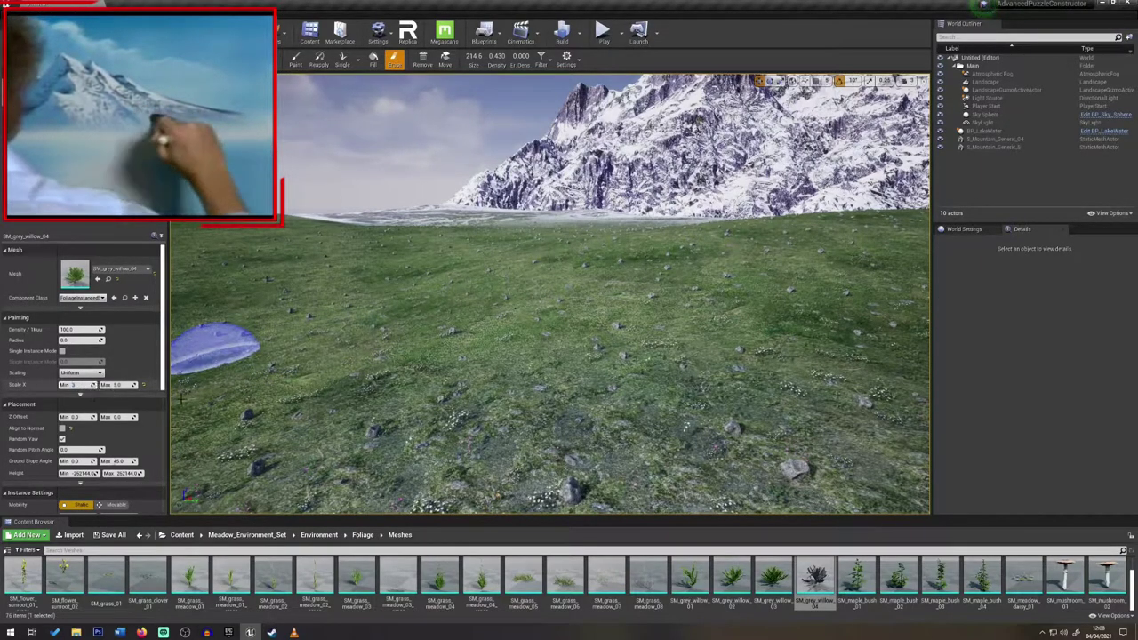
Place a single SM_grey_willow_04 shrub with scale 3.0 to 5.0 near the mountain's foot and view it from the grassy foreground
key(w)
mouse_move(610, 278)
right_down()
mouse_move(686, 213)
mouse_move(686, 263)
right_up()
click(342, 59)
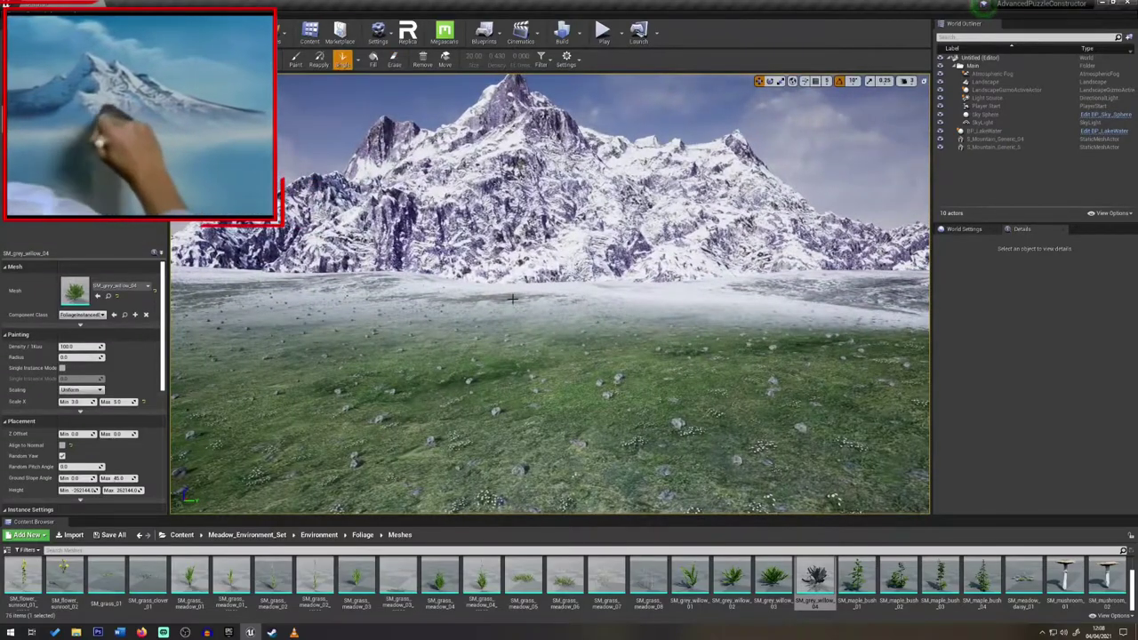
right_drag(540, 322, 400, 283)
right_drag(516, 284, 536, 296)
key(w)
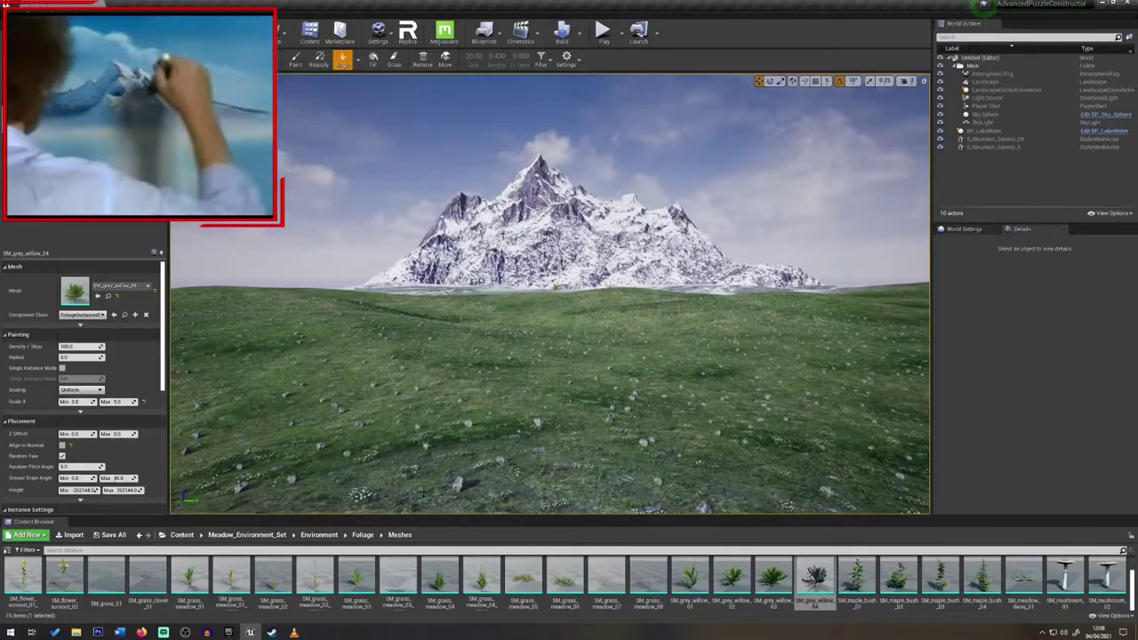
Consult the reference painting and try painting a strip of SM_grey_willow_04 along the snowy shore with the 214.6-size brush at 0.430 density
click(294, 633)
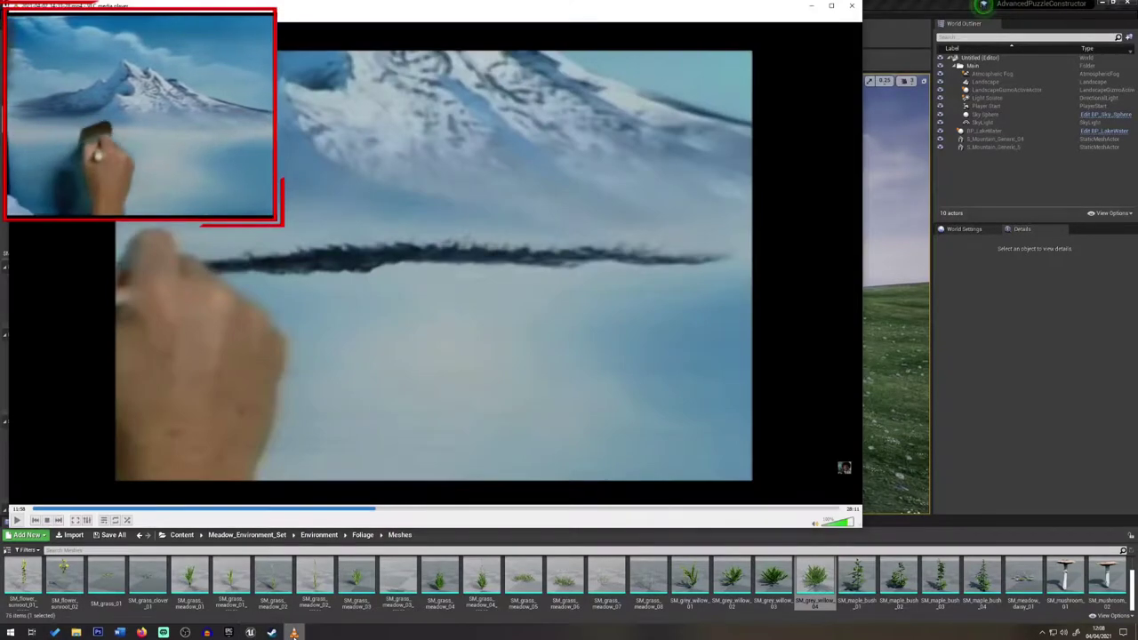
click(295, 633)
click(295, 60)
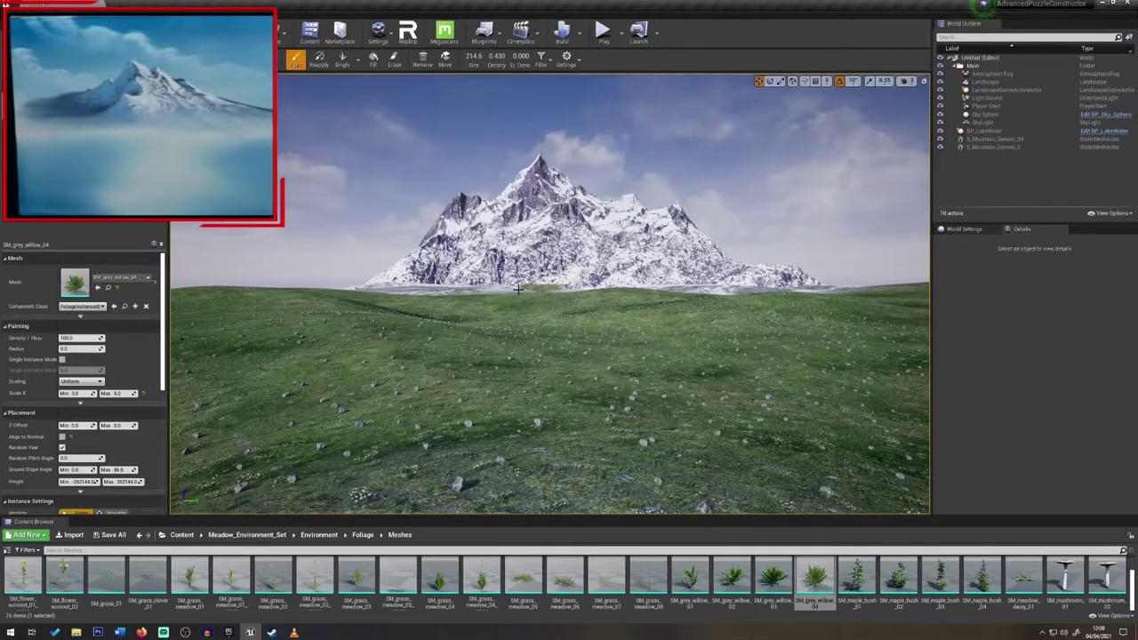
key(w)
right_drag(414, 281, 384, 280)
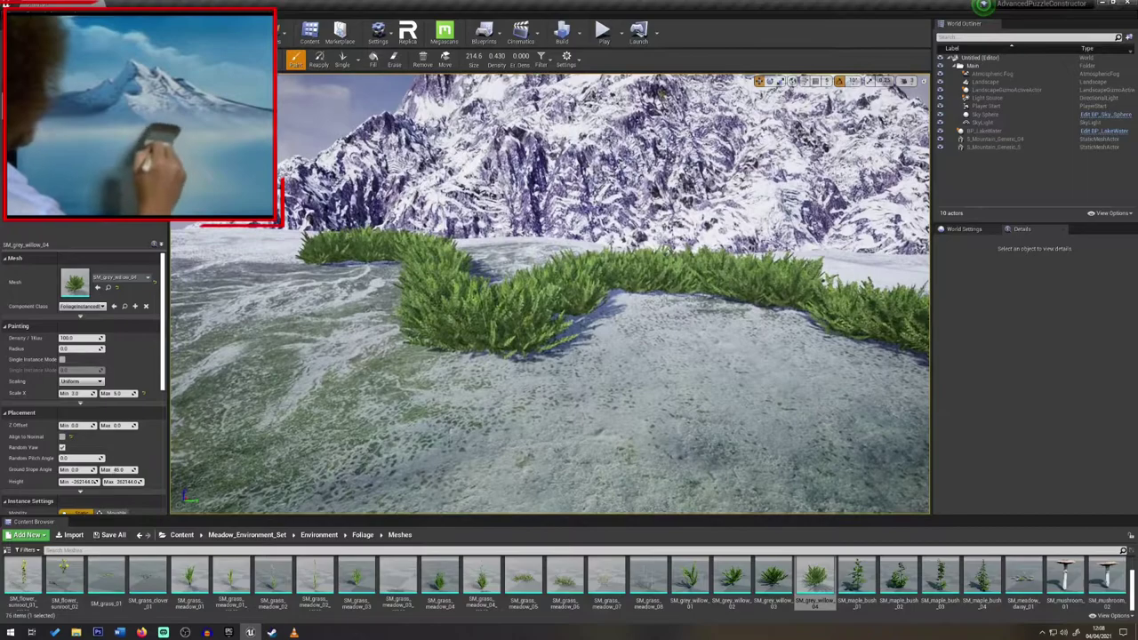
scroll(550, 269, down, 5)
key(ctrl+z)
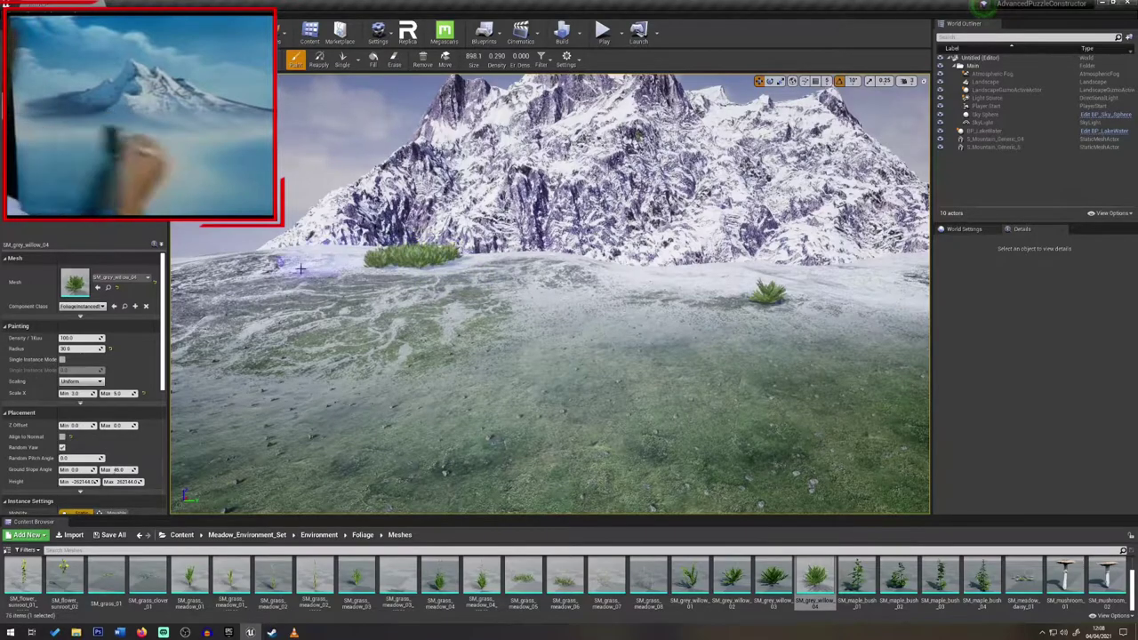
Paint a band of SM_grey_willow_04 along the whole mountain foot with brush size 898.1, density 0.290 and radius 30
mouse_move(295, 258)
right_down()
mouse_move(366, 274)
mouse_move(295, 258)
right_up()
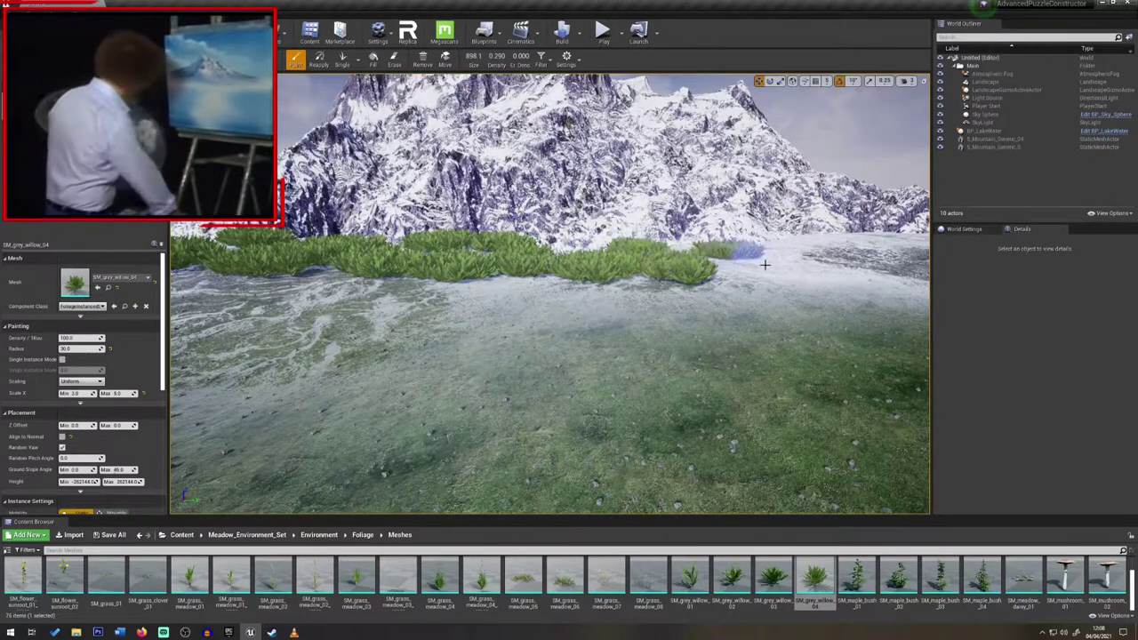
right_drag(680, 263, 707, 263)
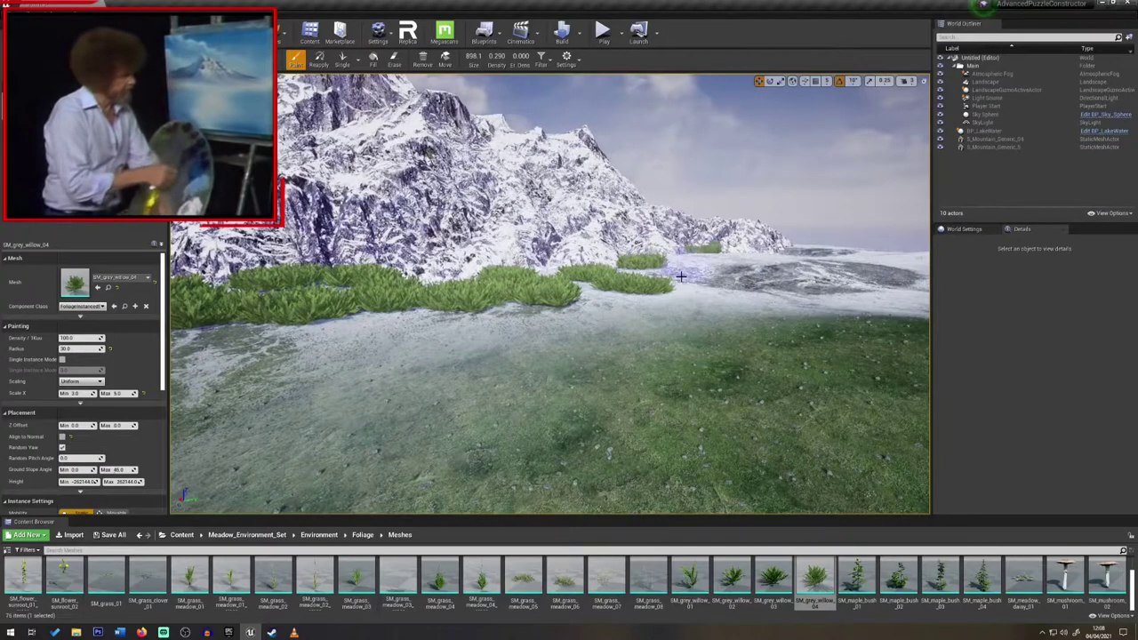
right_drag(749, 262, 721, 347)
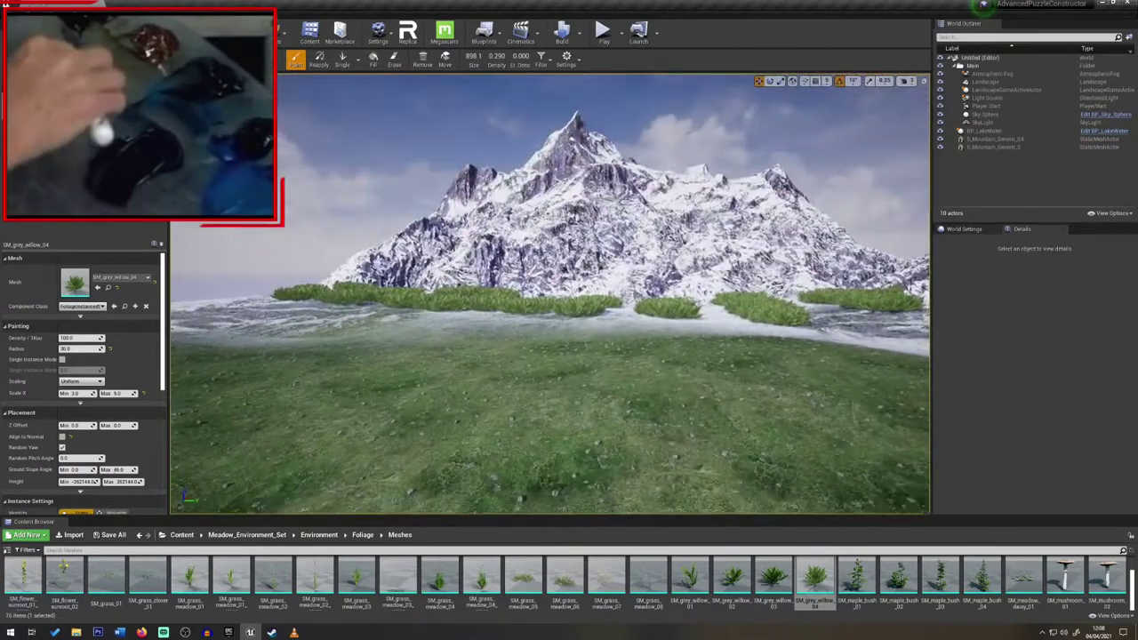
key(s)
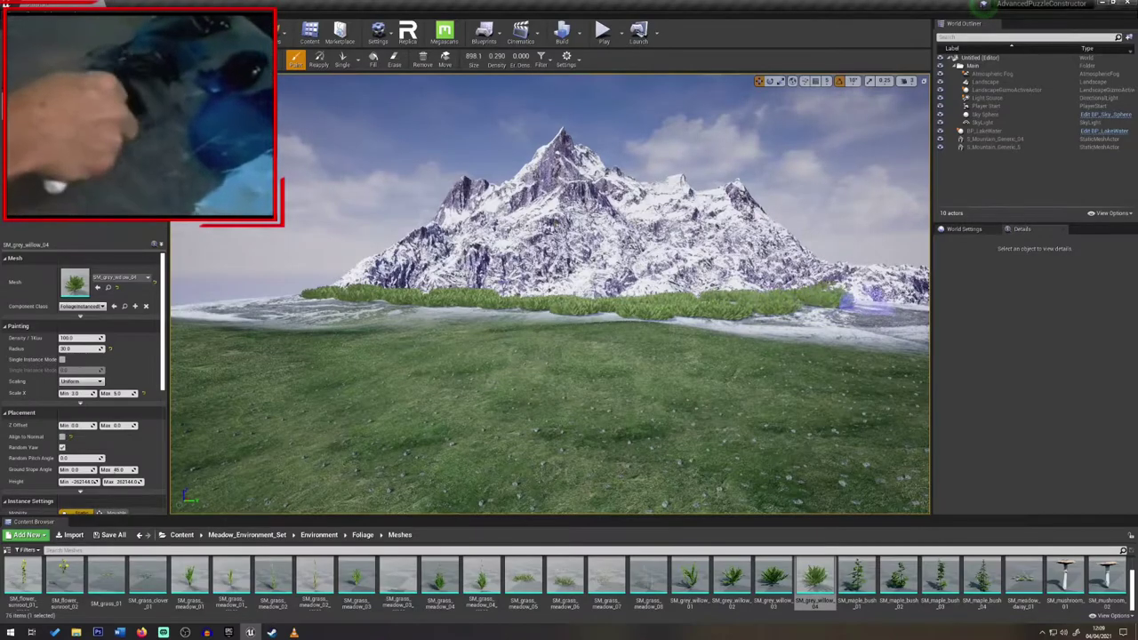
mouse_move(723, 305)
right_down()
mouse_move(756, 305)
mouse_move(724, 305)
right_up()
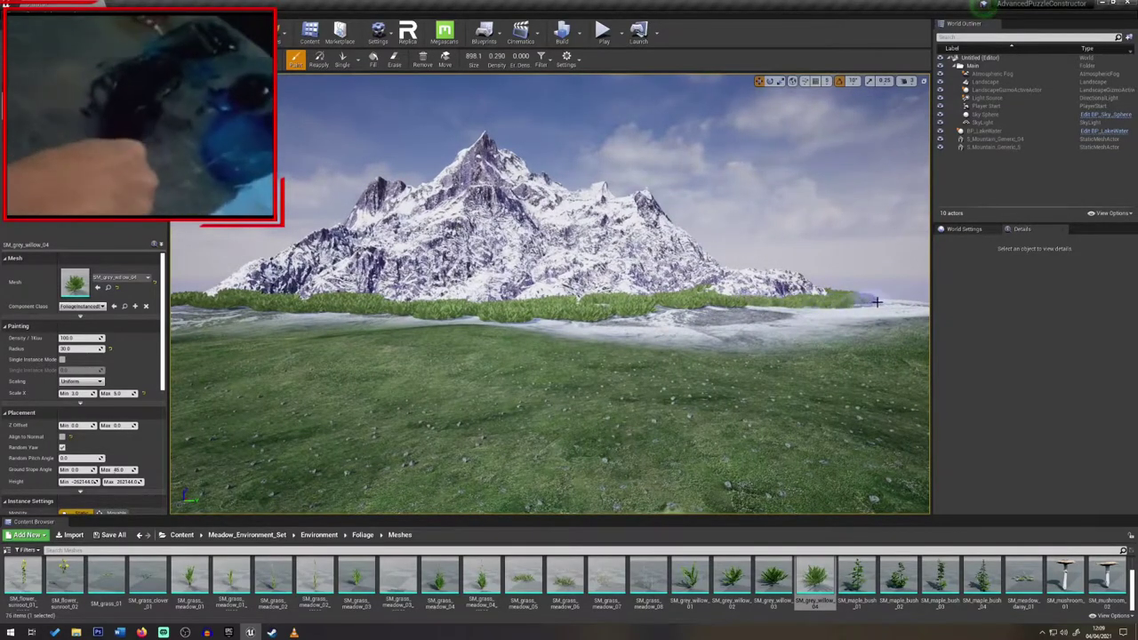
right_drag(690, 318, 428, 313)
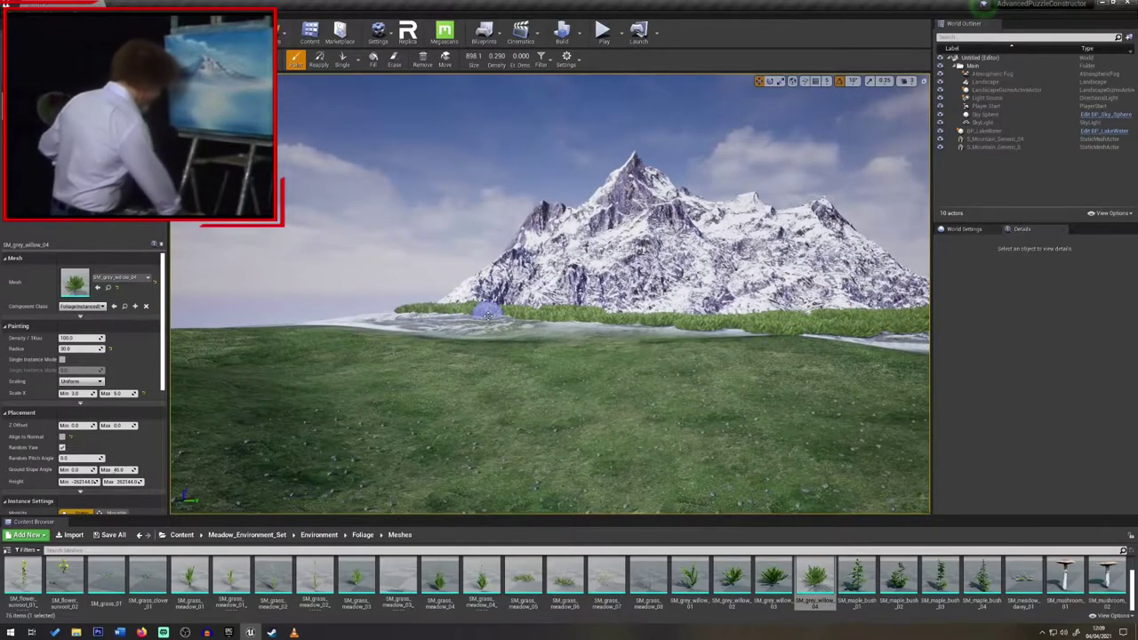
mouse_move(581, 321)
right_down()
mouse_move(924, 327)
mouse_move(565, 331)
right_up()
mouse_move(560, 504)
right_down()
mouse_move(649, 504)
mouse_move(633, 504)
mouse_move(645, 504)
mouse_move(538, 308)
right_up()
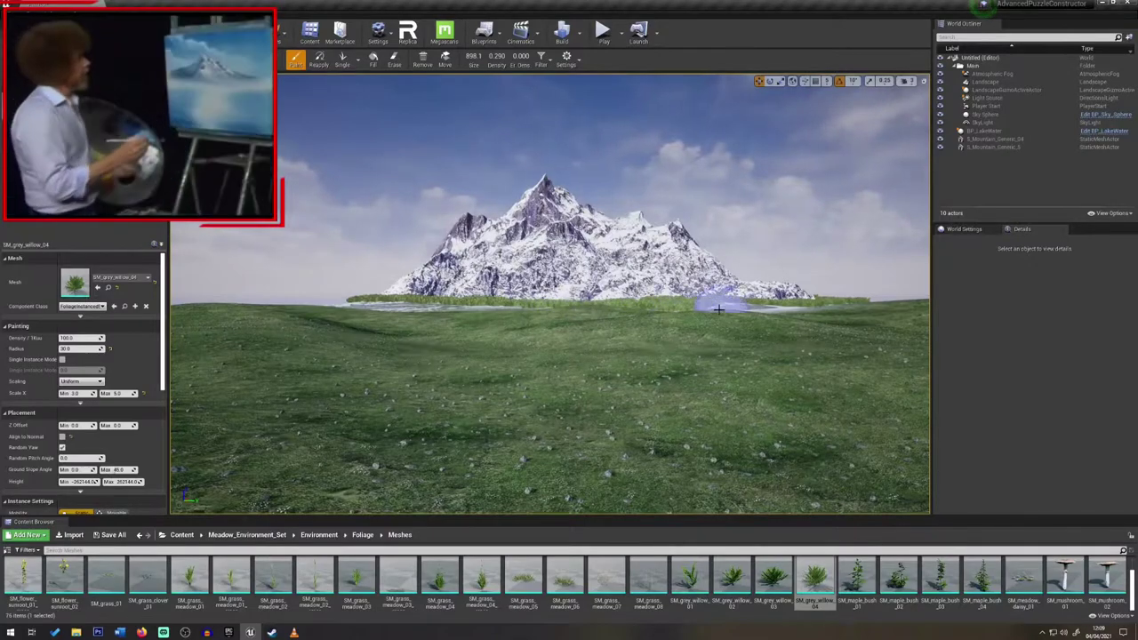
Erase the stray willow shrubs scattered over the grassy ground in front of the willow band
mouse_move(724, 313)
shift+mouse_down()
mouse_move(710, 311)
mouse_move(743, 310)
shift+mouse_up()
key(shift)
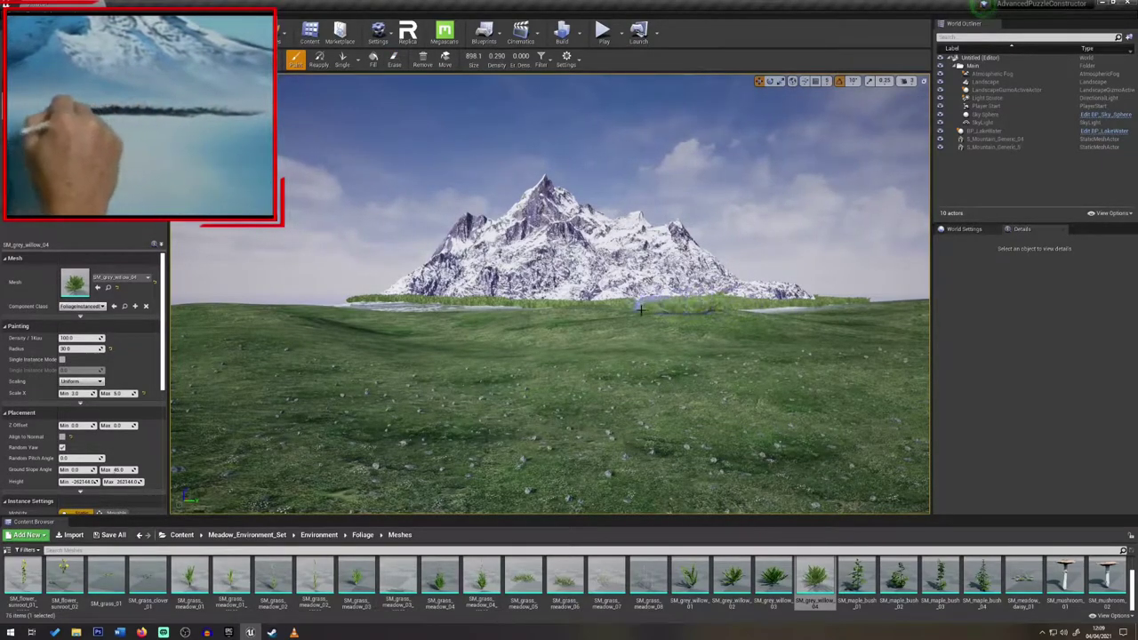
key(shift)
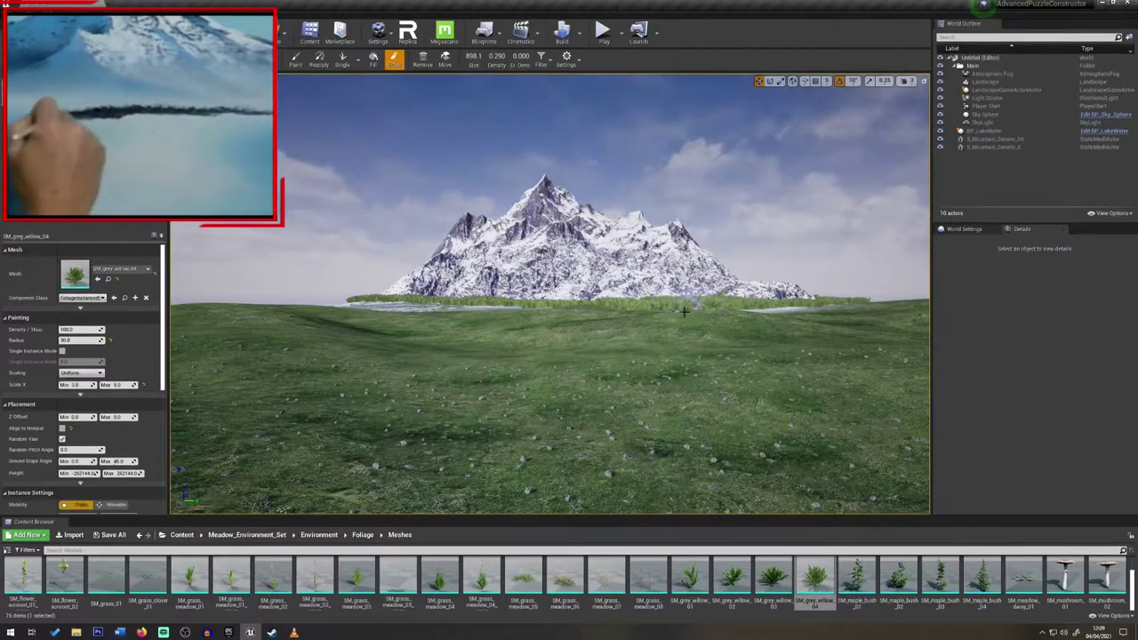
mouse_move(683, 309)
right_down()
mouse_move(737, 266)
mouse_move(737, 343)
right_up()
key(w)
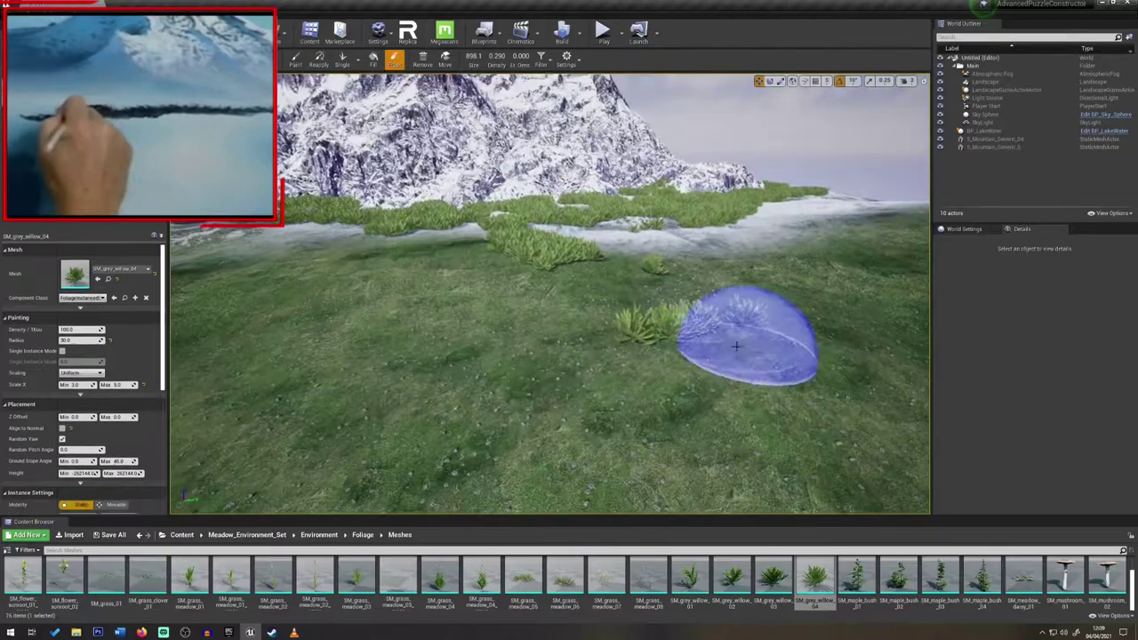
mouse_move(737, 343)
shift+mouse_down()
mouse_move(758, 326)
mouse_move(622, 255)
shift+mouse_up()
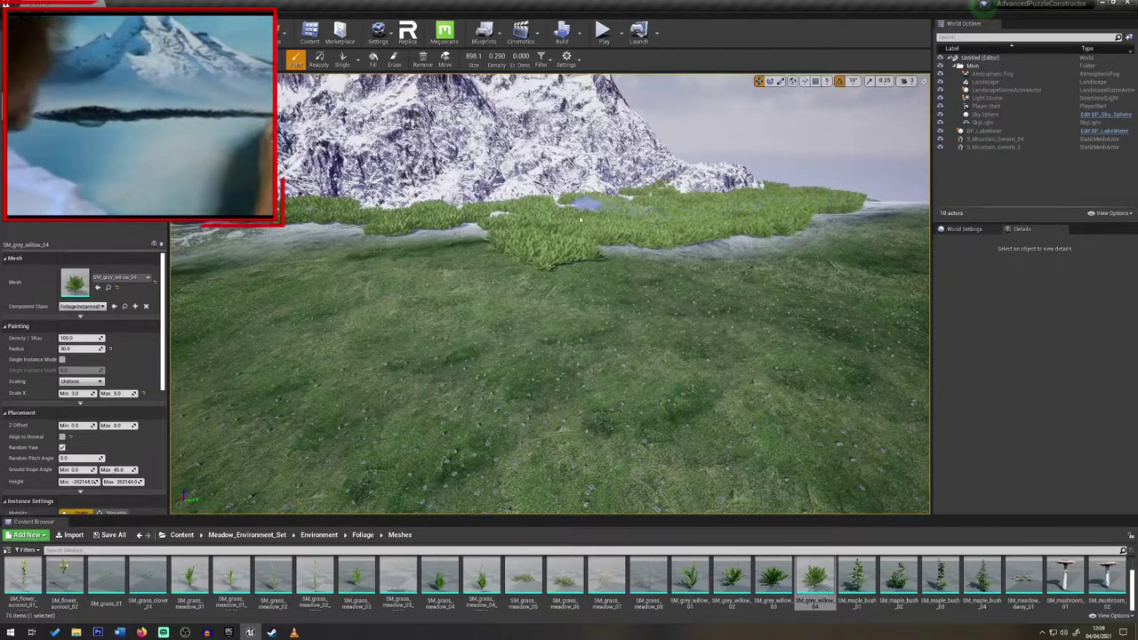
Extend and thicken the willow band along its near edge, filling the gaps visible from the grassy foreground
right_drag(362, 221, 266, 217)
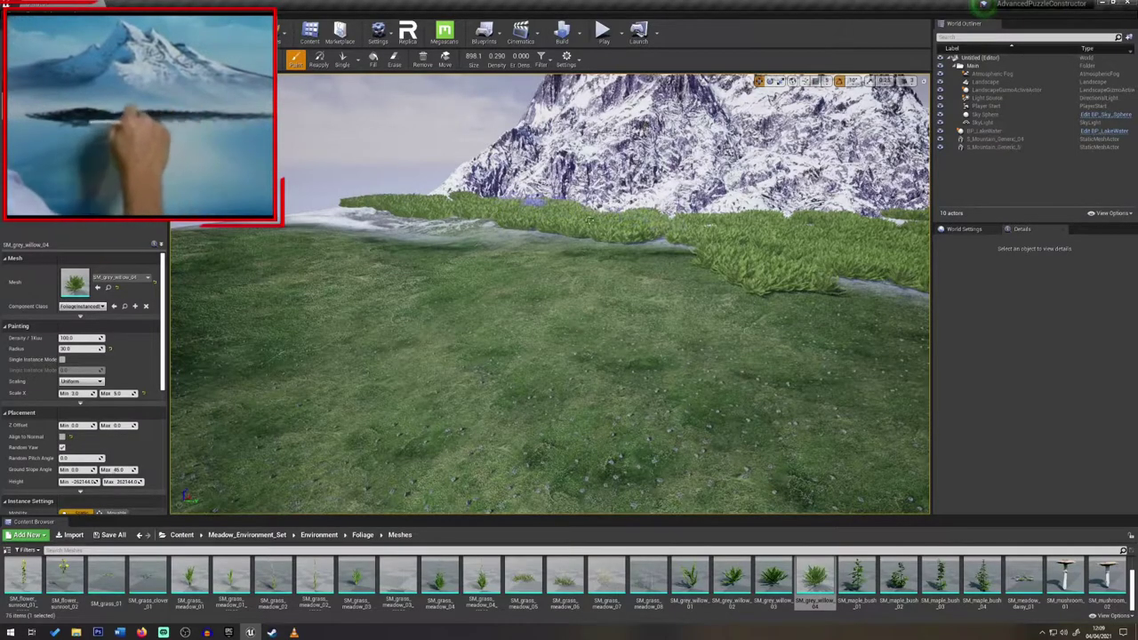
mouse_move(736, 229)
right_down()
mouse_move(840, 209)
mouse_move(663, 209)
mouse_move(689, 207)
mouse_move(707, 178)
mouse_move(715, 233)
right_up()
key(w)
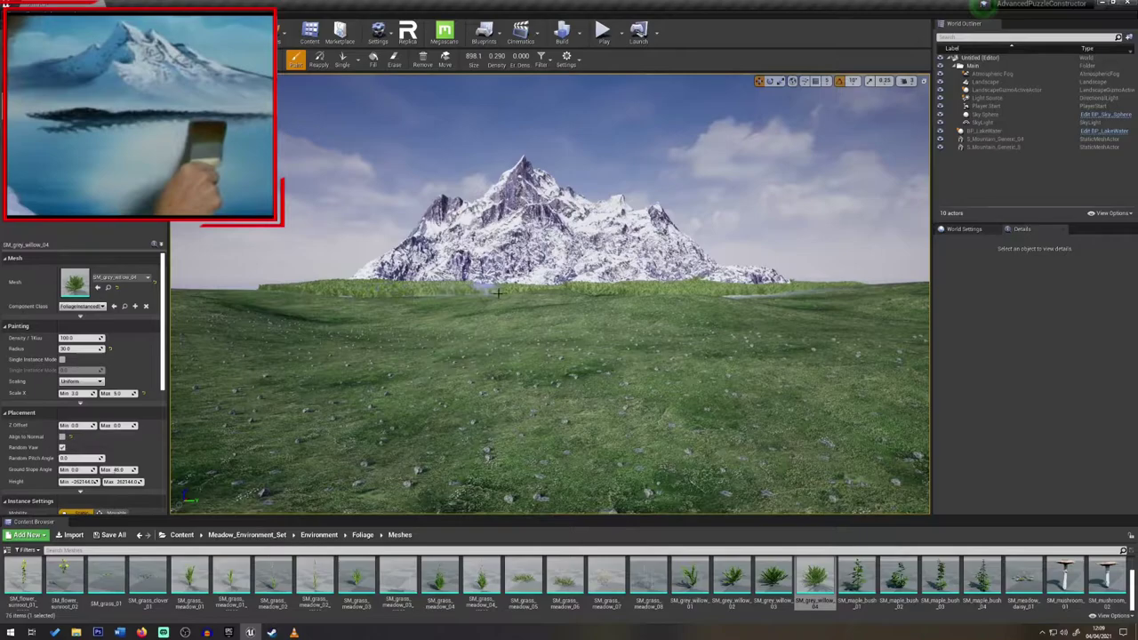
mouse_move(642, 354)
right_down()
mouse_move(667, 316)
mouse_move(659, 383)
right_up()
key(w)
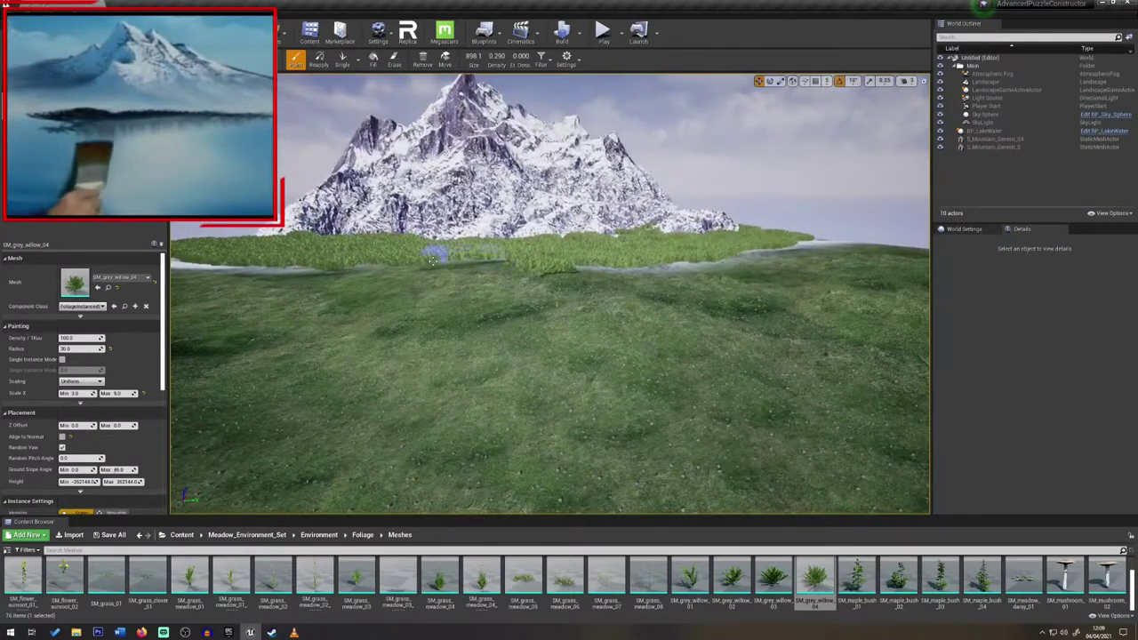
key(w)
right_drag(351, 265, 305, 245)
key(s)
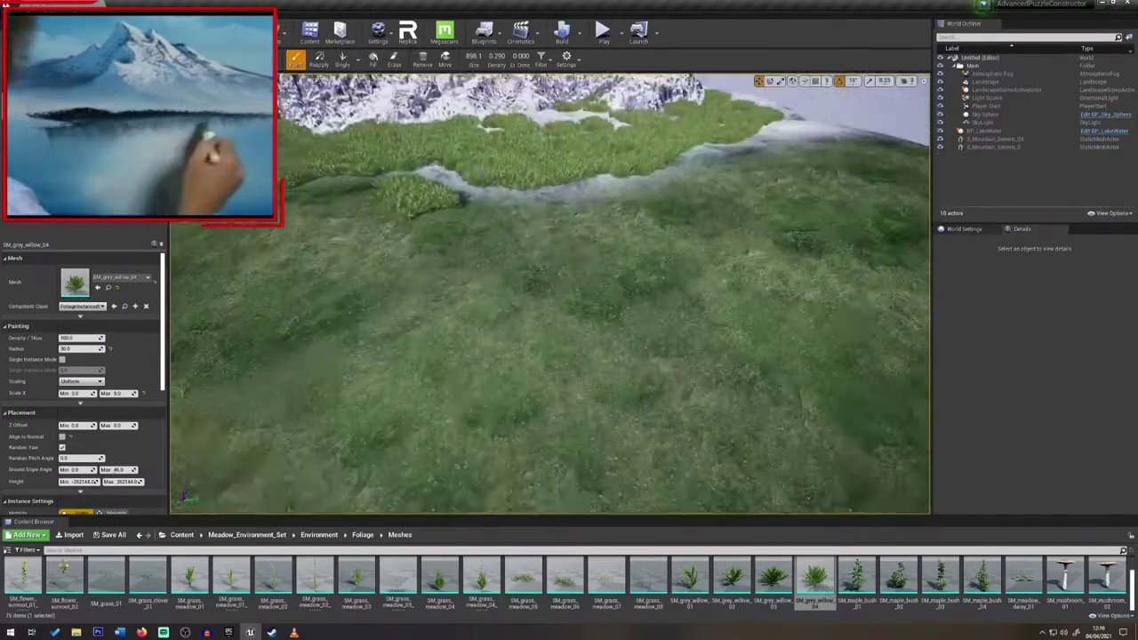
Switch to landscape sculpting, reduce the brush radius to 1001 and dig a first pit down to the water in the grass
click(274, 35)
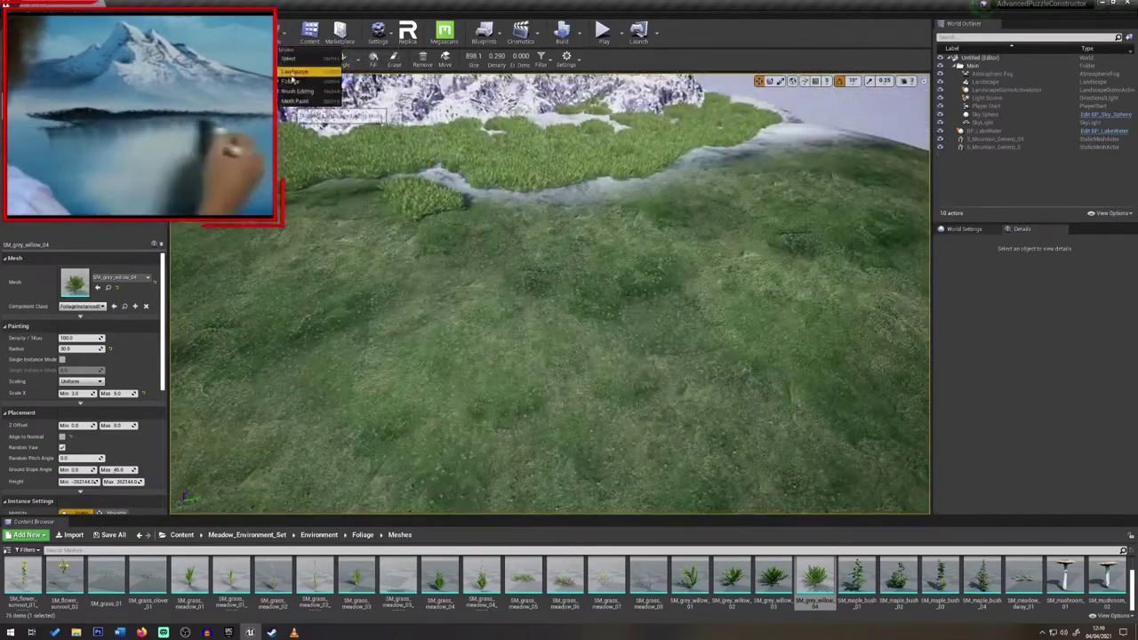
click(292, 76)
right_drag(565, 363, 604, 427)
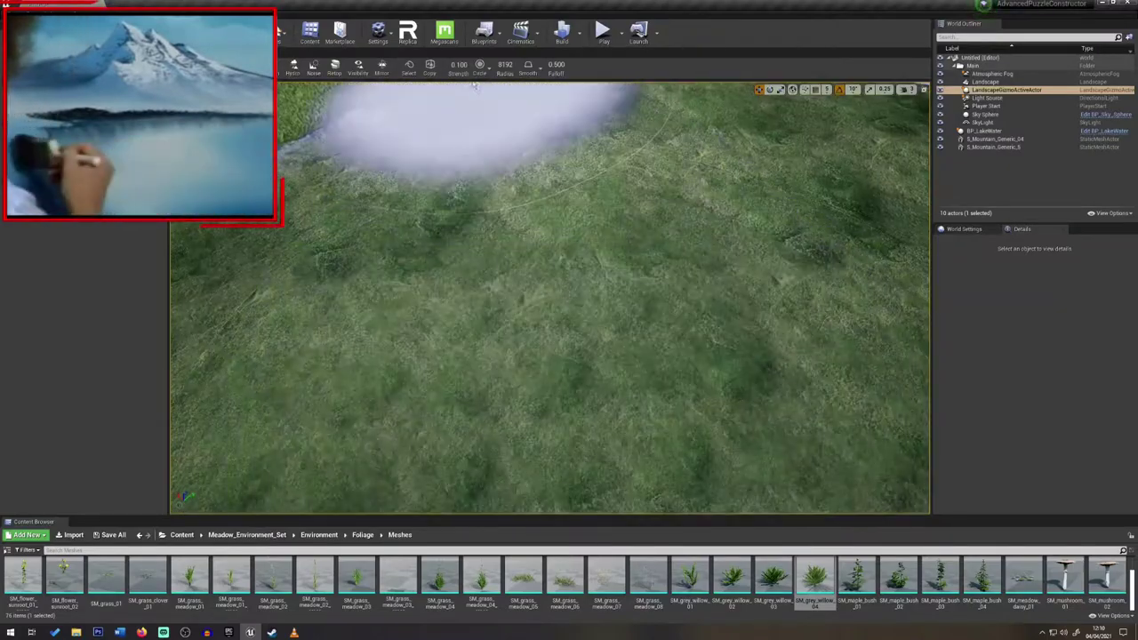
drag(505, 65, 475, 64)
mouse_move(536, 309)
shift+mouse_down()
mouse_move(580, 304)
mouse_move(617, 328)
mouse_move(612, 261)
mouse_move(599, 376)
mouse_move(622, 373)
mouse_move(589, 282)
shift+mouse_up()
right_drag(589, 282, 472, 299)
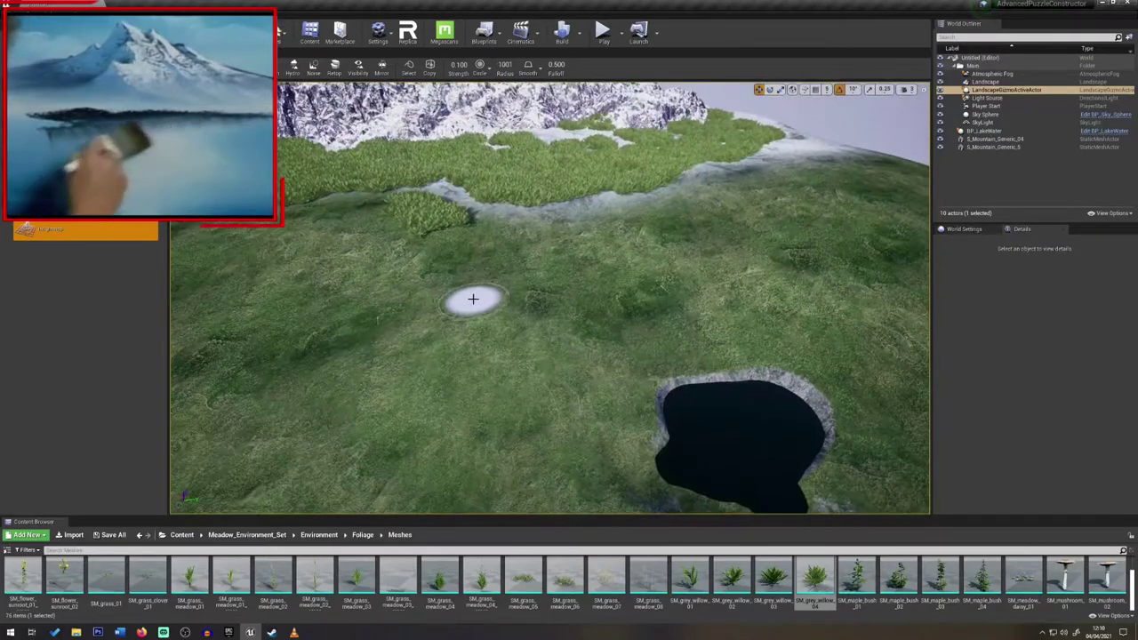
Increase the sculpting brush radius to 2639 and dig a second pit in the grass close to the willow band
drag(505, 64, 524, 65)
mouse_move(400, 287)
shift+mouse_down()
mouse_move(534, 297)
mouse_move(575, 276)
mouse_move(429, 296)
mouse_move(457, 294)
mouse_move(431, 217)
mouse_move(436, 246)
shift+mouse_up()
key(ctrl+z)
click(443, 277)
click(226, 68)
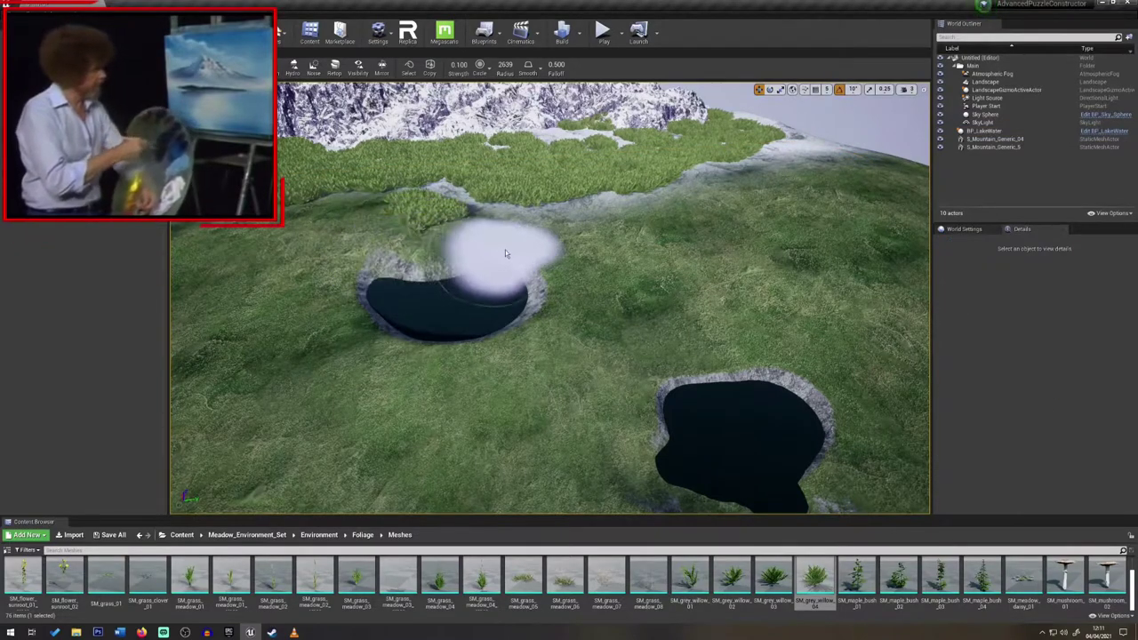
Lower the ground between and around the pits to carve one wide lake basin in front of the mountain
mouse_move(500, 330)
shift+mouse_down()
mouse_move(300, 346)
mouse_move(546, 333)
mouse_move(721, 249)
shift+mouse_up()
mouse_move(738, 249)
right_down()
mouse_move(569, 267)
mouse_move(622, 356)
mouse_move(497, 231)
mouse_move(471, 240)
right_up()
shift+drag(450, 325, 588, 349)
right_drag(589, 350, 463, 346)
shift+drag(569, 348, 457, 343)
right_drag(457, 343, 590, 346)
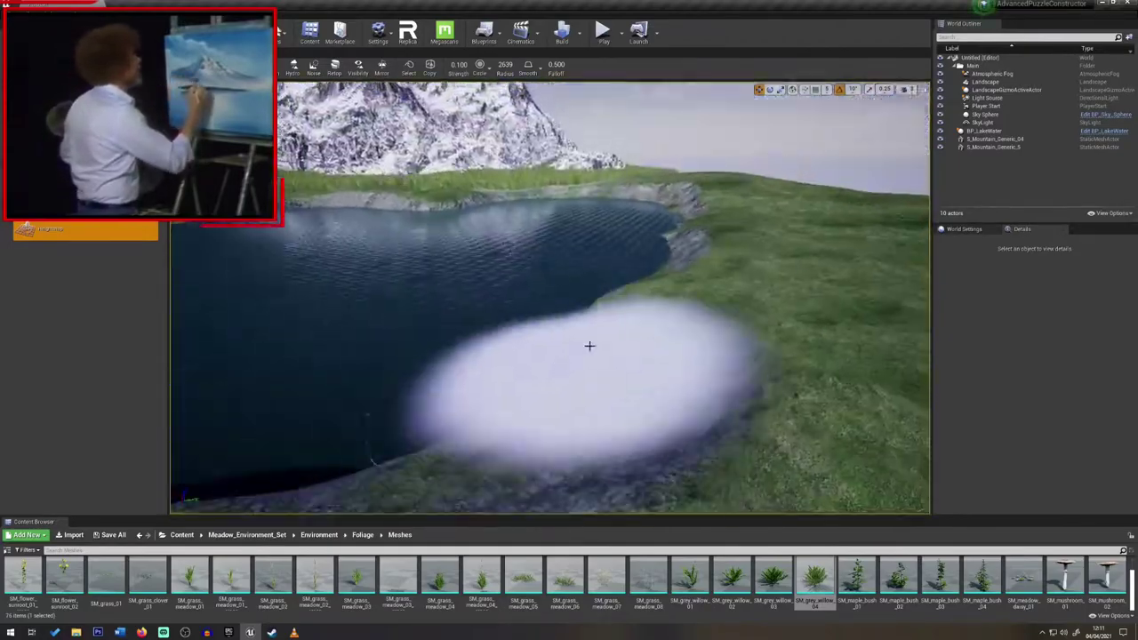
shift+drag(589, 346, 668, 227)
right_drag(668, 227, 533, 231)
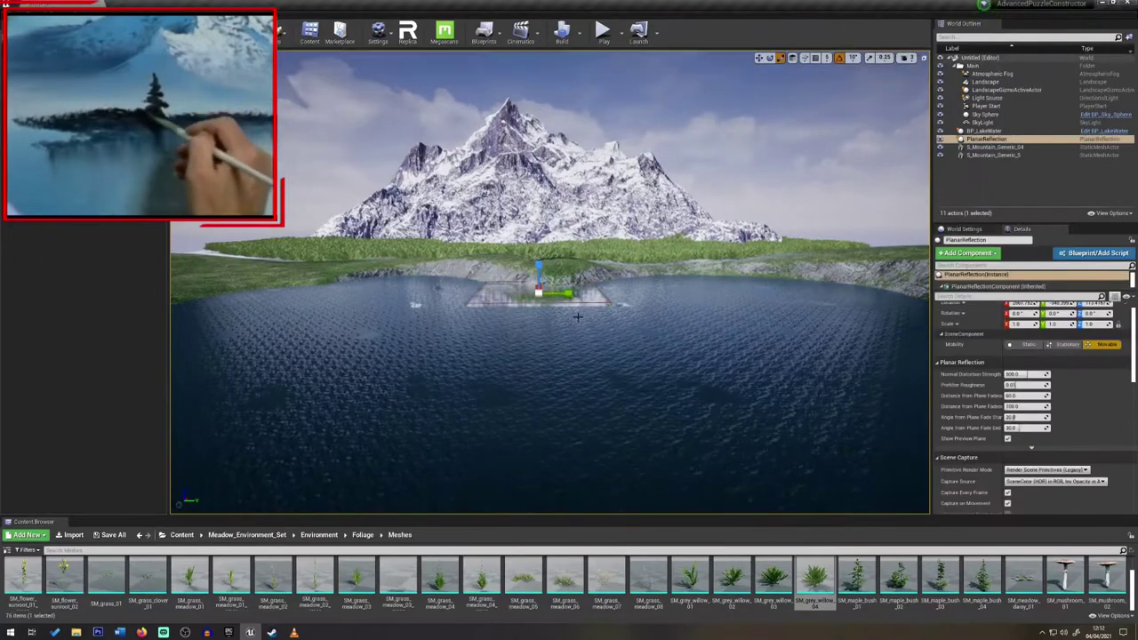
Scale and position the planar reflection so that it covers the whole lake surface in front of the mountain
drag(540, 291, 569, 273)
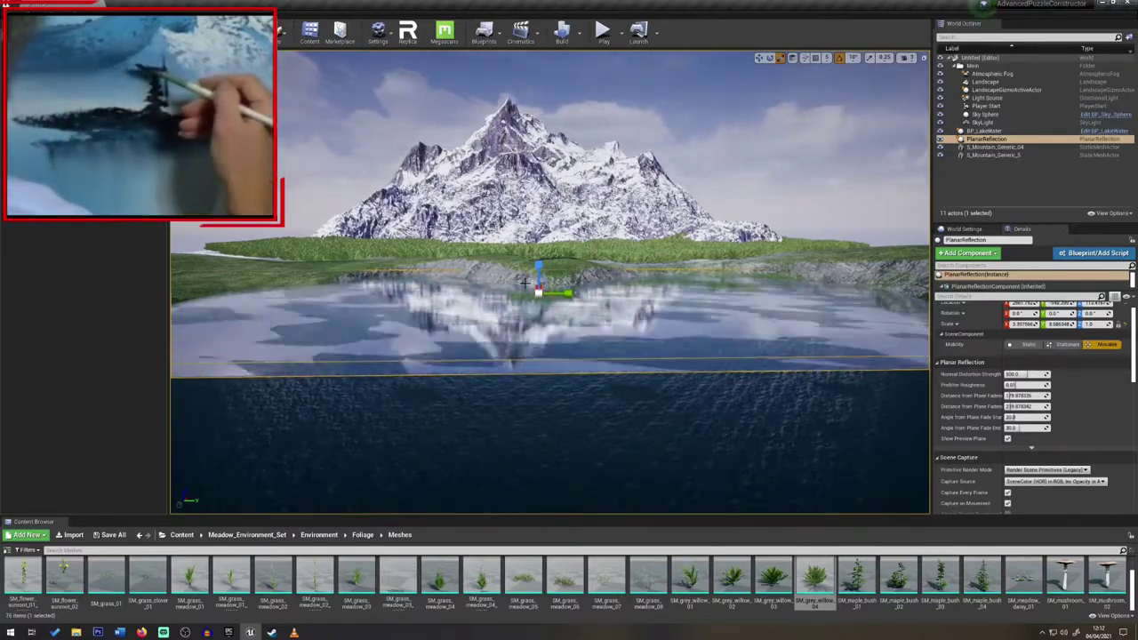
right_drag(525, 283, 702, 320)
key(w)
drag(418, 258, 640, 257)
key(r)
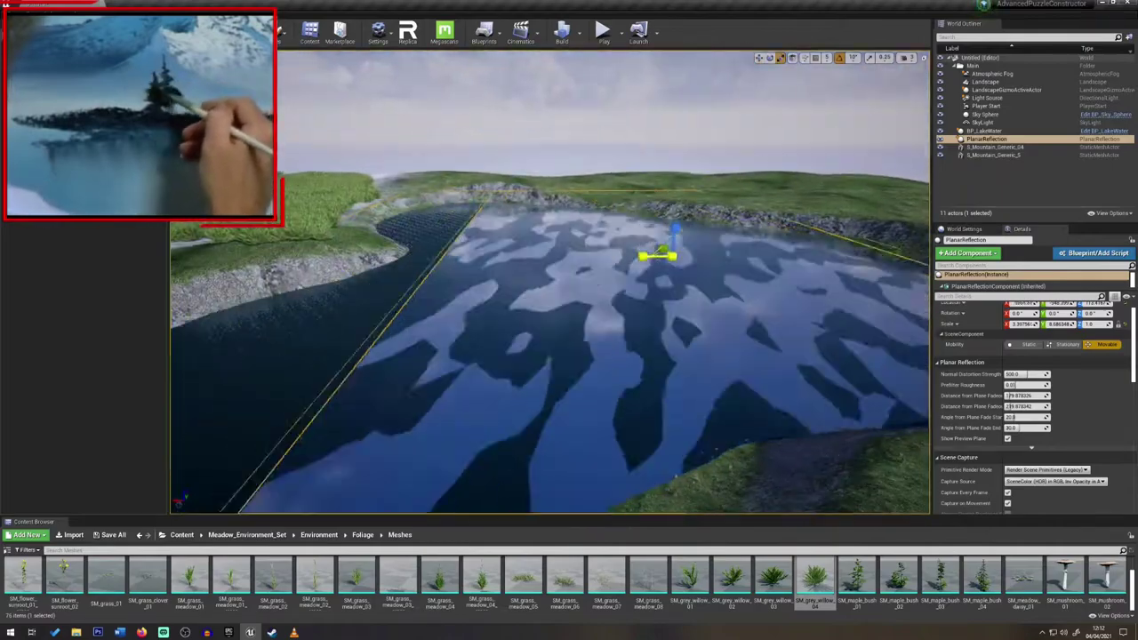
right_drag(658, 256, 480, 253)
key(Escape)
right_drag(551, 294, 556, 258)
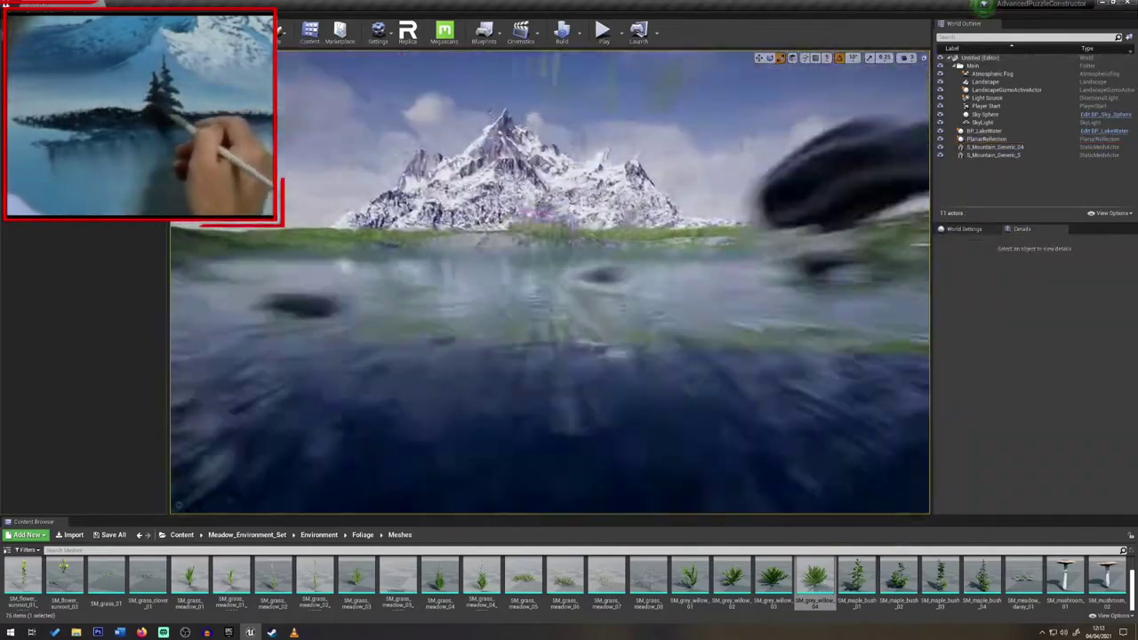
mouse_move(571, 323)
right_down()
mouse_move(556, 302)
mouse_move(571, 323)
right_up()
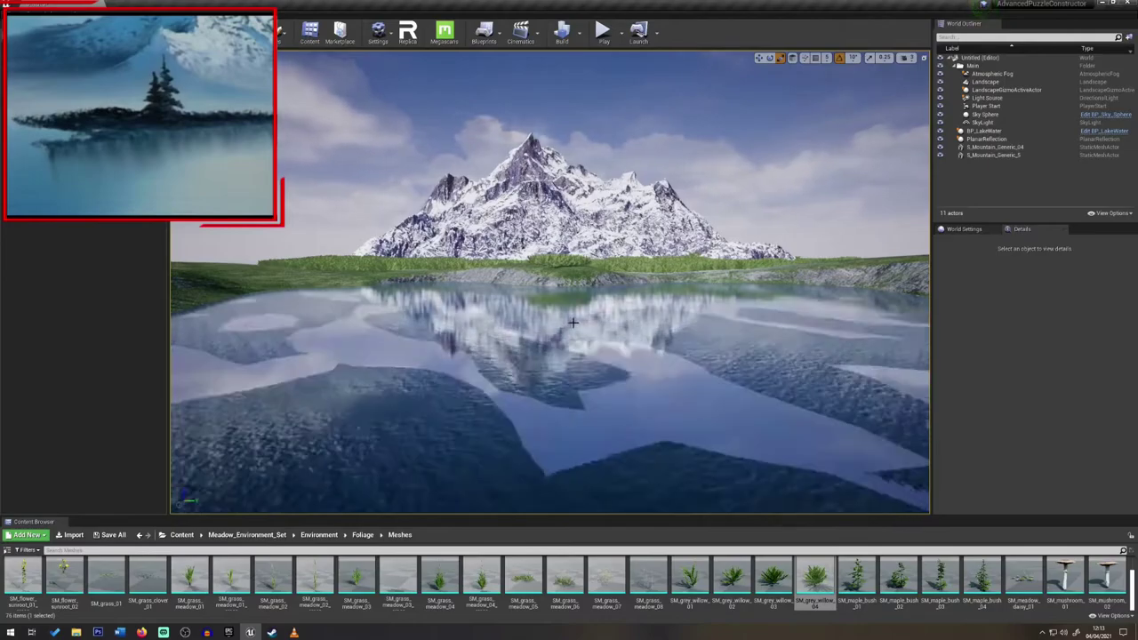
Reposition the planar reflection at the lake's water level so the mountain mirrors evenly across the surface
click(986, 139)
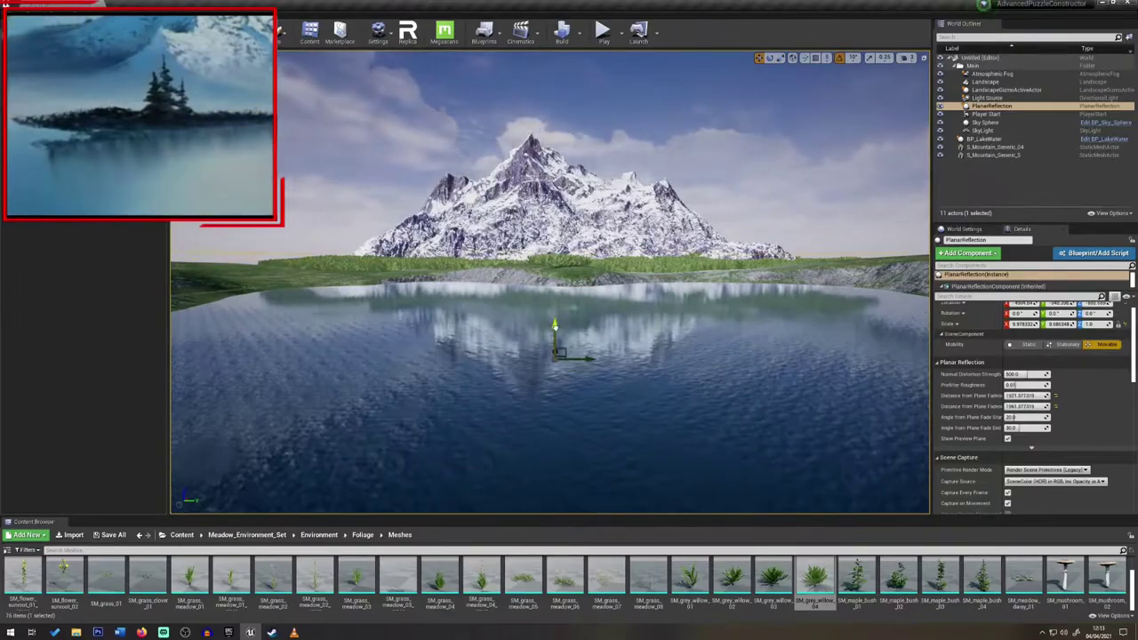
drag(561, 297, 561, 301)
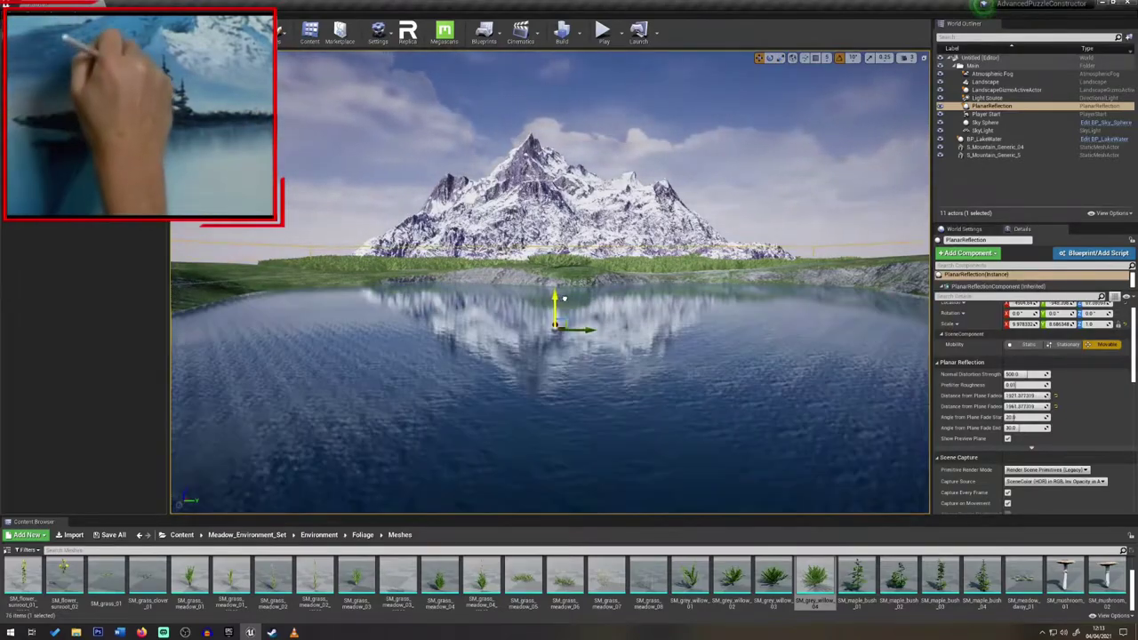
mouse_move(562, 302)
right_down()
mouse_move(560, 382)
mouse_move(564, 307)
right_up()
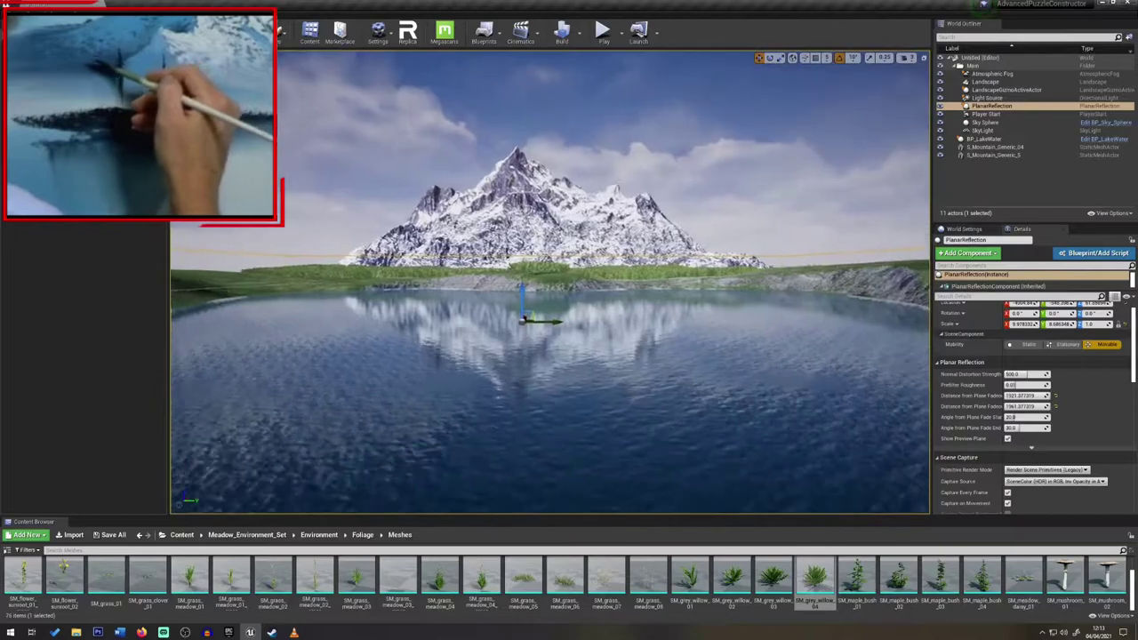
Switch to landscape sculpting, lower the rocky bank along the far lake shore and raise the tool strength to 0.66
key(shift+2)
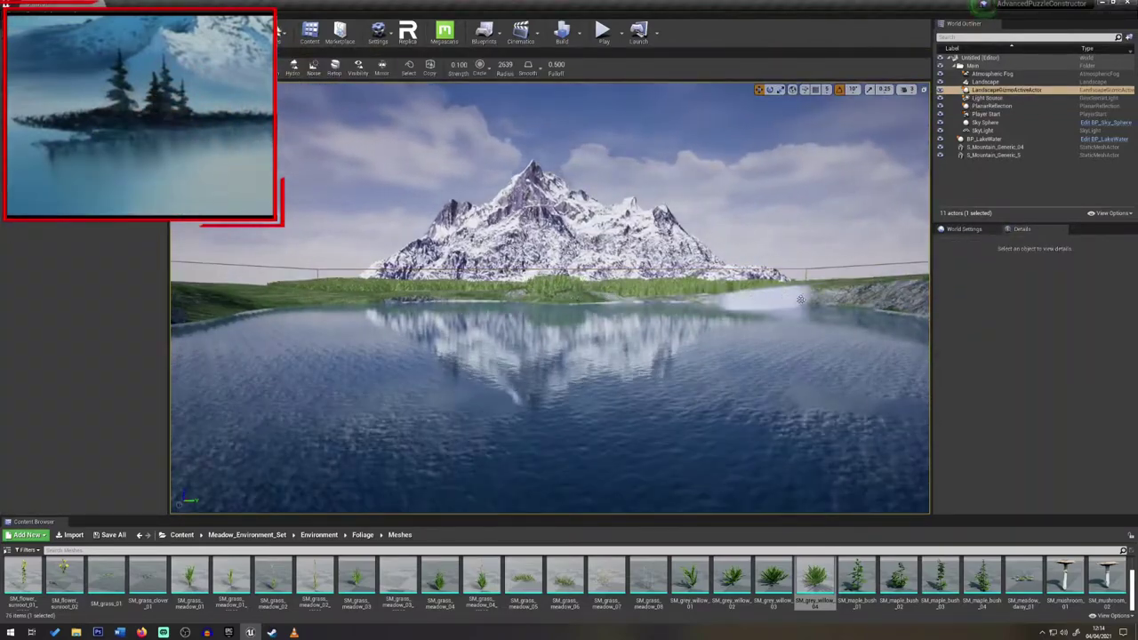
drag(459, 285, 800, 297)
drag(459, 65, 471, 65)
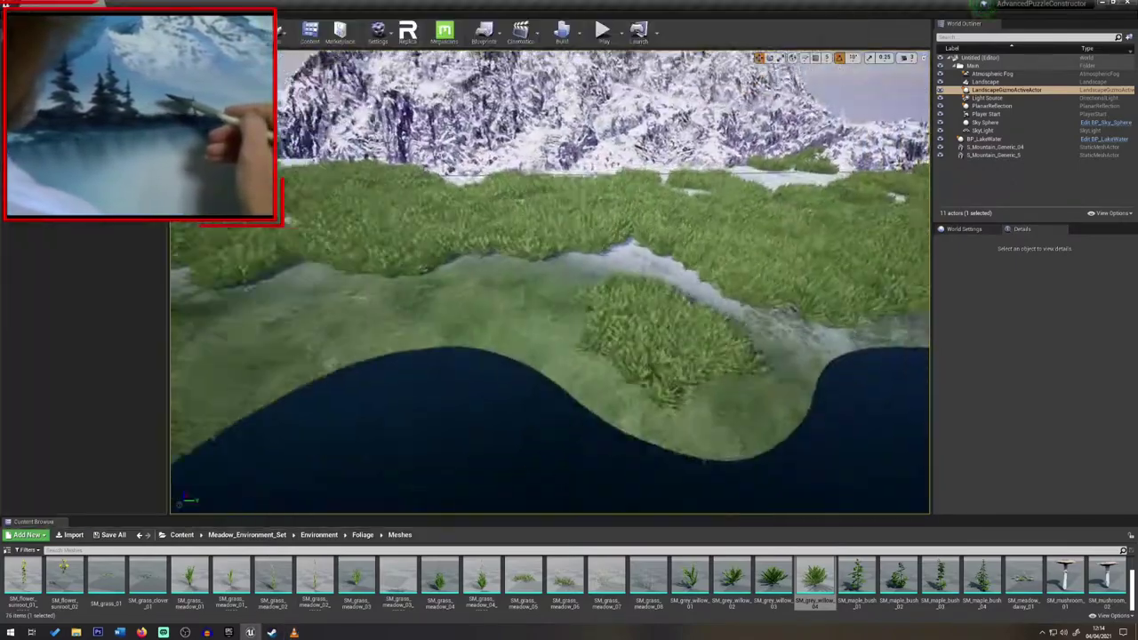
Switch to foliage painting and check the FoliagePackV1 asset folders for suitable trees
scroll(562, 589, up, 3)
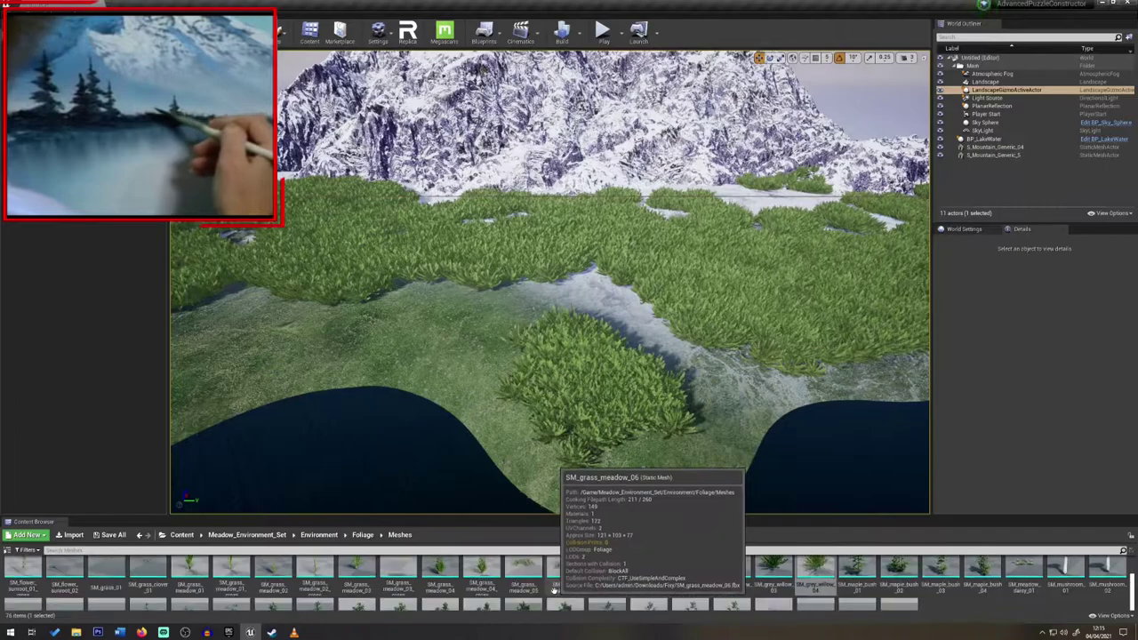
click(318, 535)
click(182, 535)
click(270, 33)
click(287, 74)
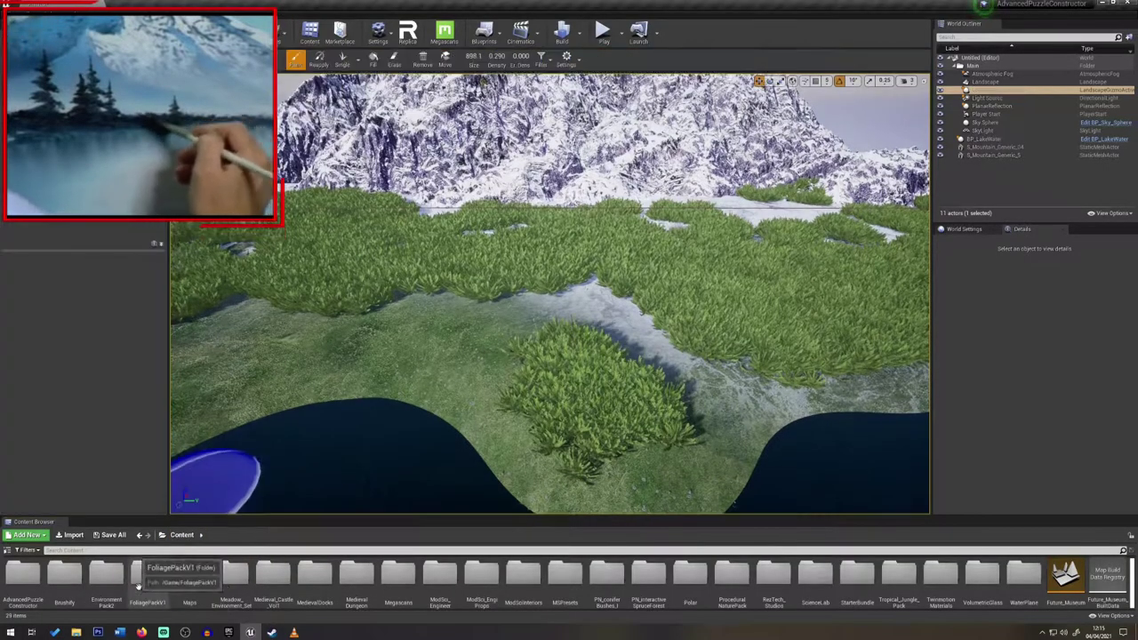
double_click(148, 582)
double_click(192, 583)
click(182, 535)
Add the high-detail spruce_full_03 mesh from PN_interactiveSpruceForest to the foliage types
double_click(646, 580)
double_click(186, 578)
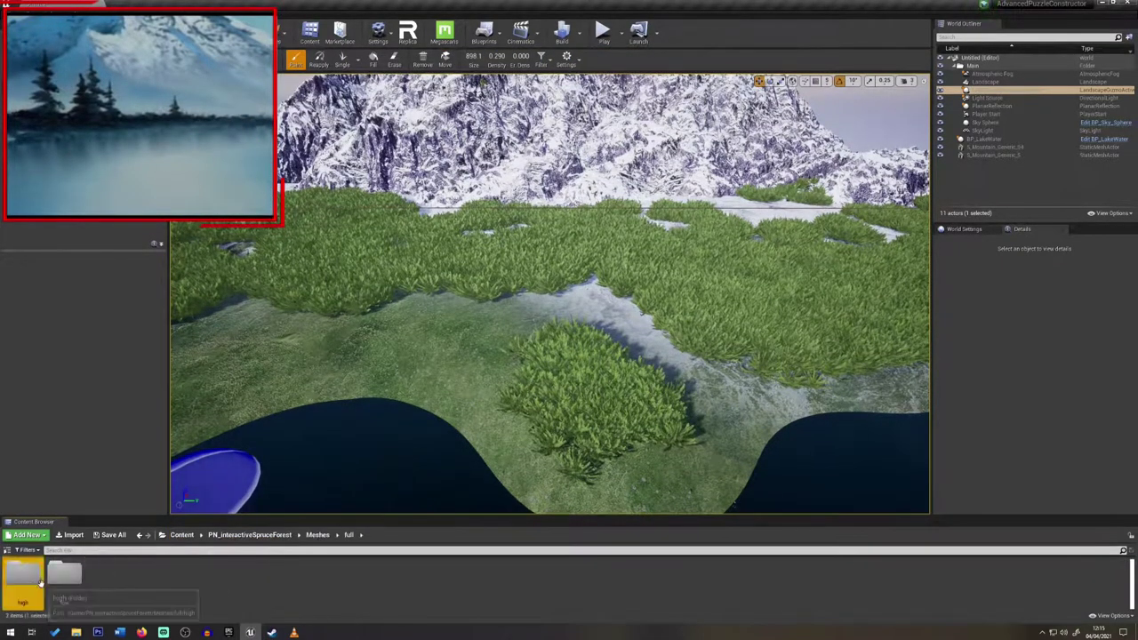
double_click(40, 582)
click(105, 576)
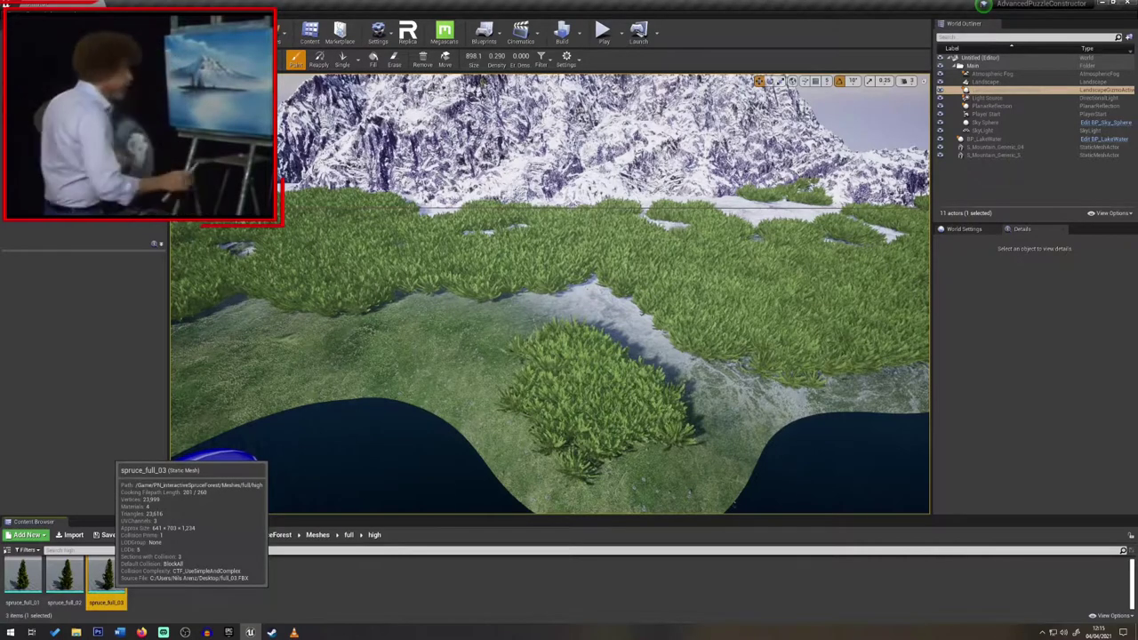
drag(105, 578, 84, 169)
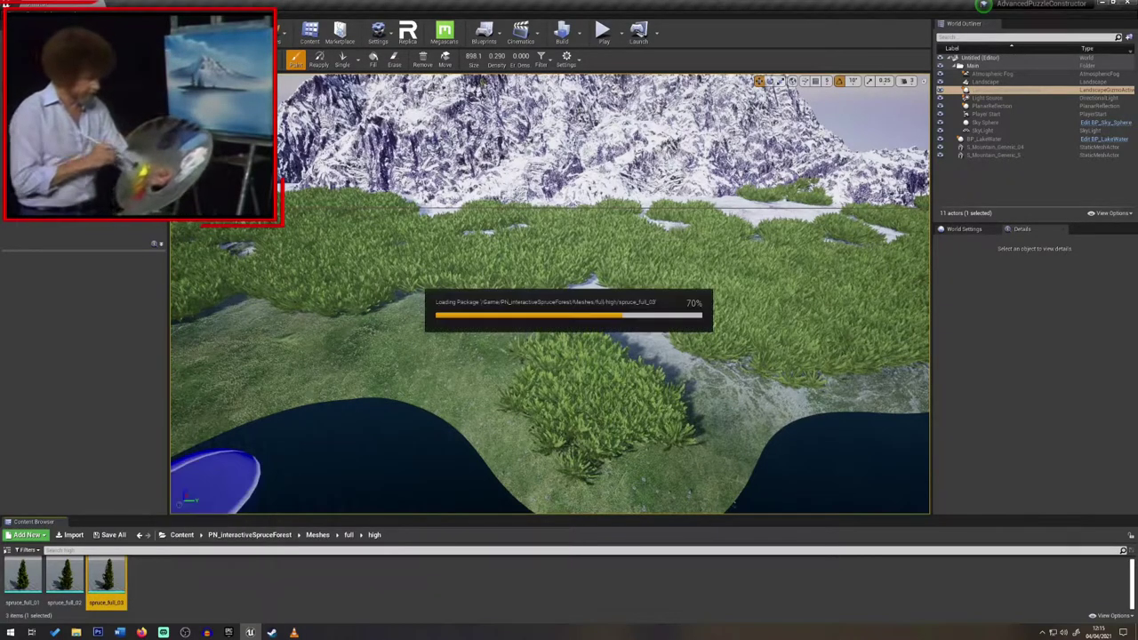
Look through the PN_coniferBushes, Polar and ProceduralNaturePack mesh folders for more trees and plants
click(269, 33)
click(286, 75)
click(315, 535)
click(262, 535)
click(182, 534)
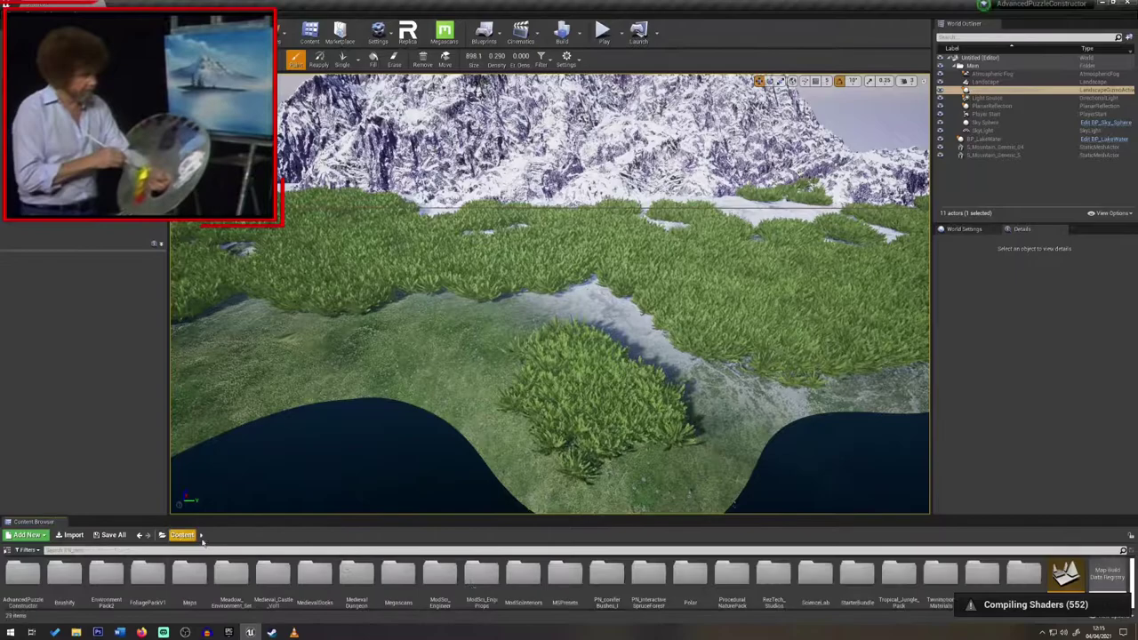
double_click(606, 576)
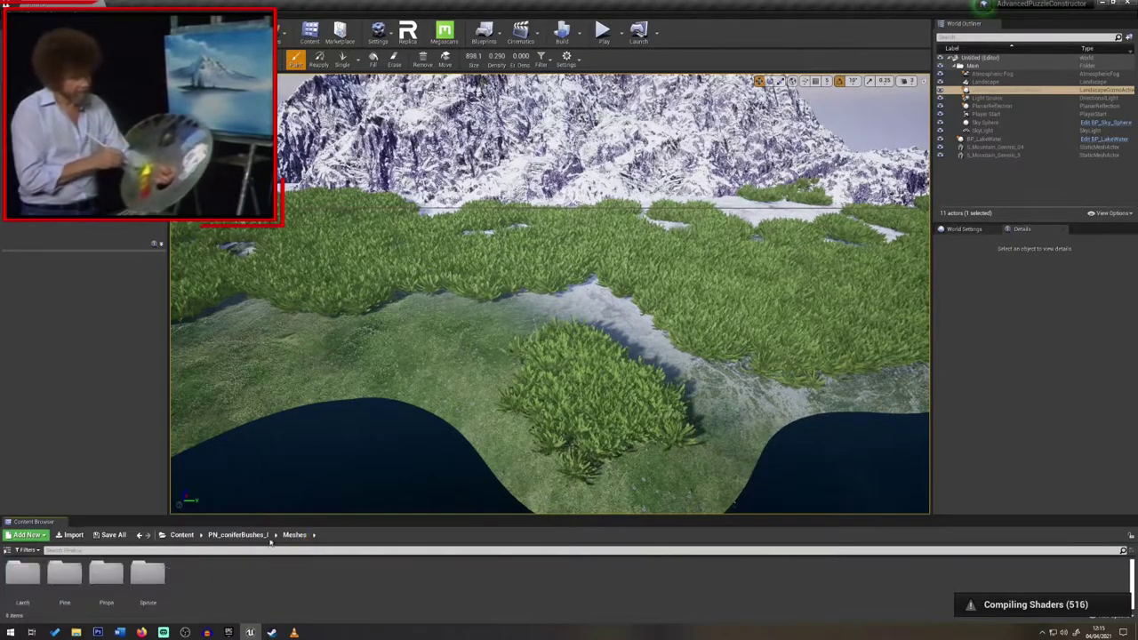
click(238, 534)
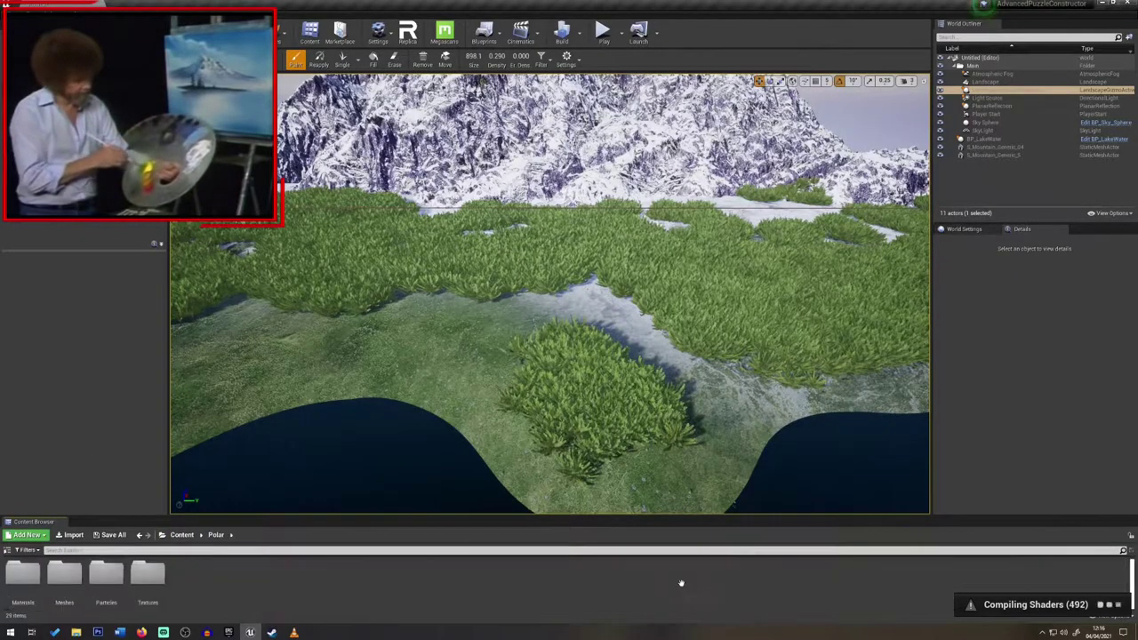
double_click(65, 577)
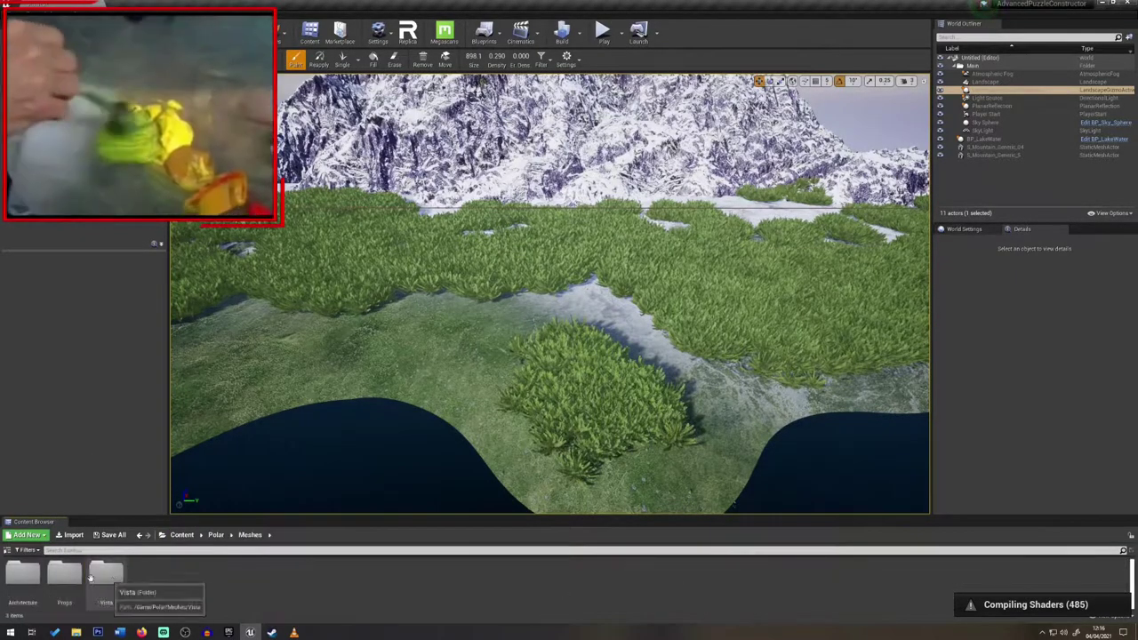
double_click(104, 576)
click(182, 534)
double_click(729, 580)
double_click(190, 587)
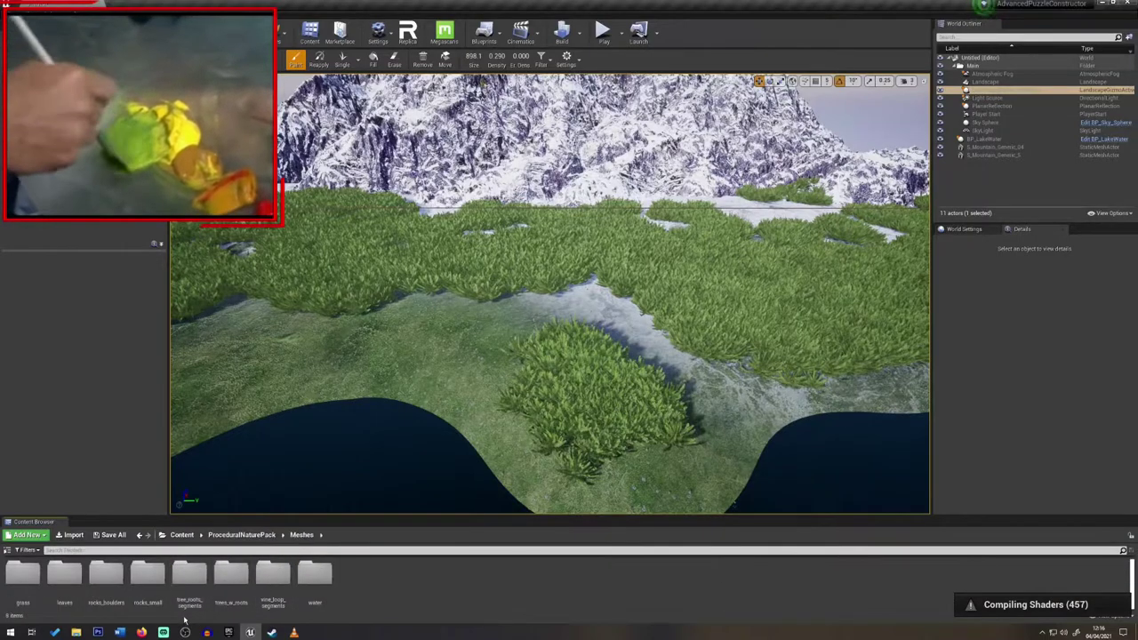
click(182, 535)
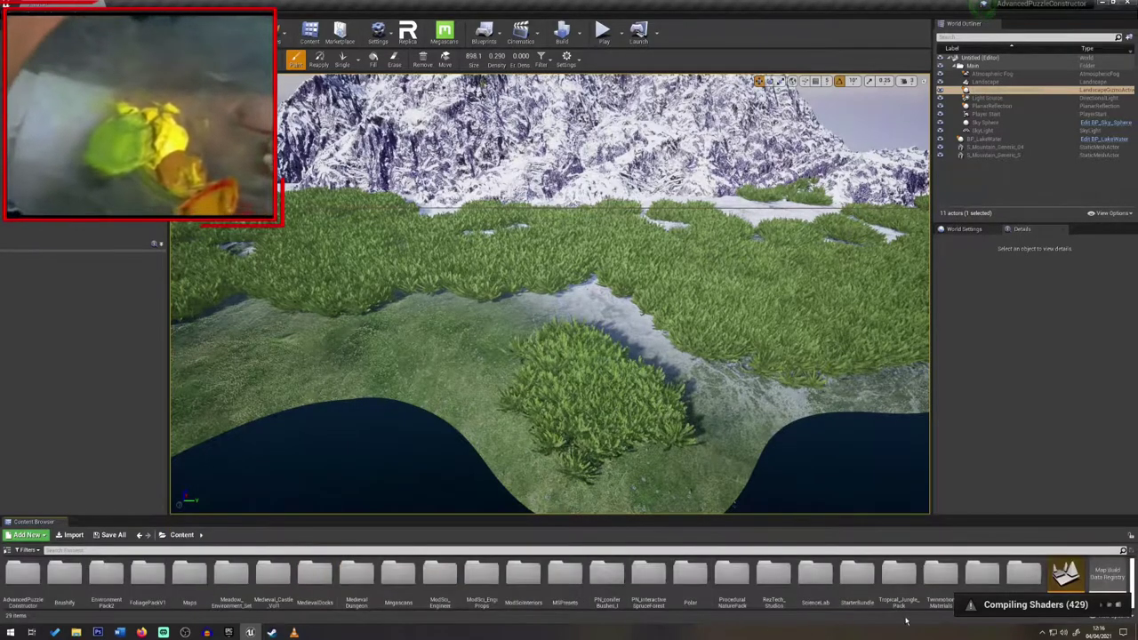
Add SM_Poplar_tree_05_Optimised from the Meadow_Environment_Set foliage meshes to the foliage types
double_click(232, 576)
double_click(64, 576)
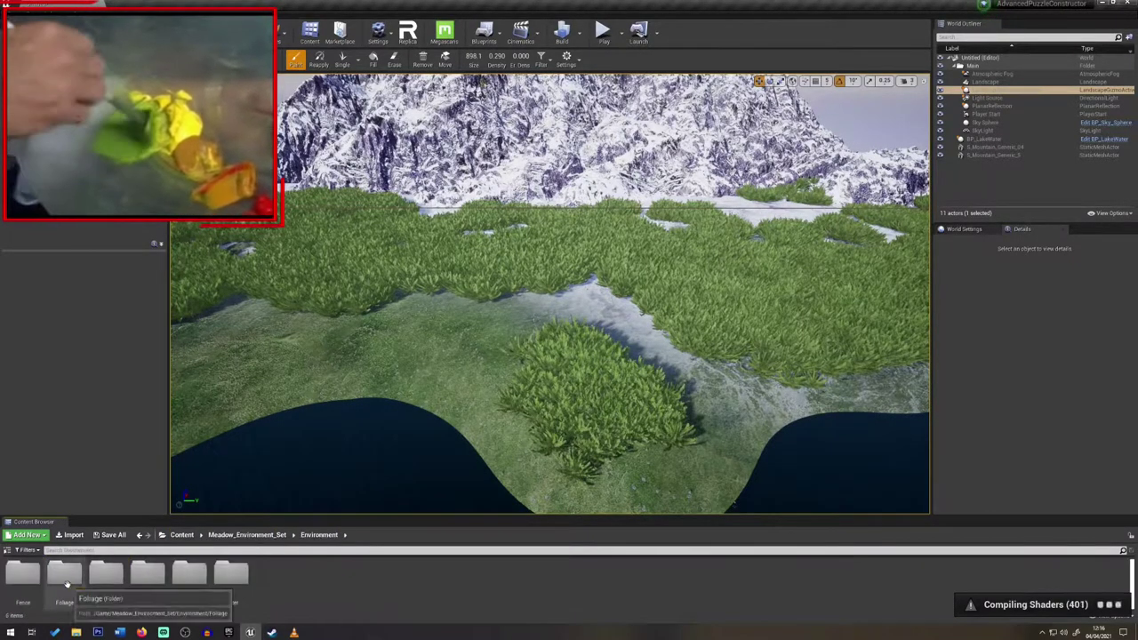
double_click(67, 584)
double_click(68, 582)
scroll(895, 578, down, 4)
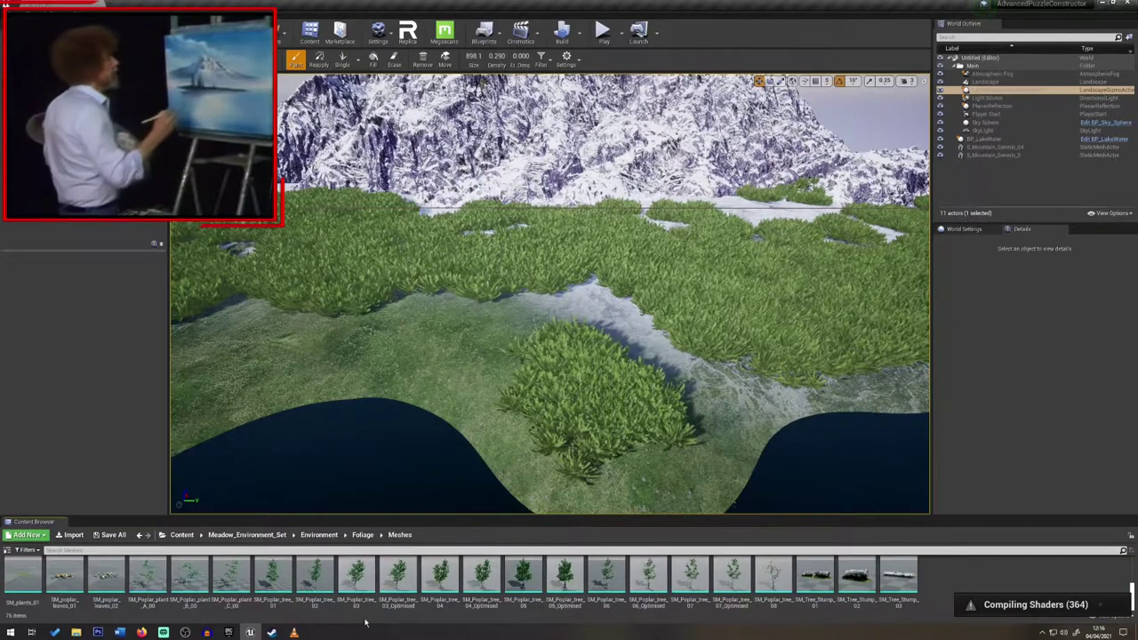
click(577, 607)
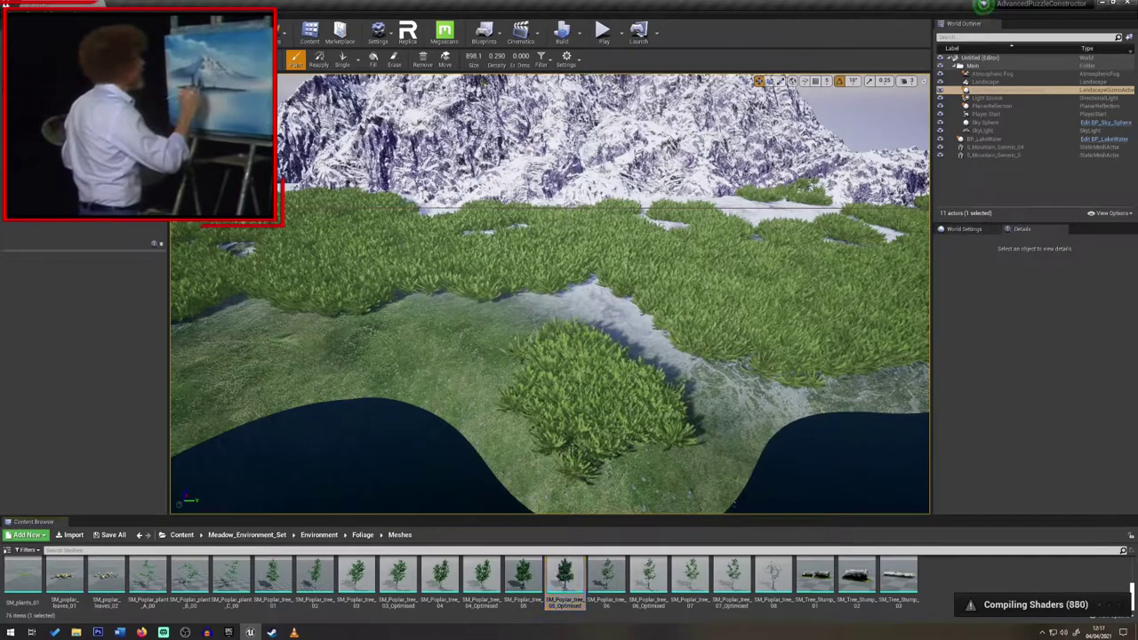
drag(567, 582, 85, 169)
Set the maximum Scale X of the poplar tree foliage to 2
text(2)
key(Return)
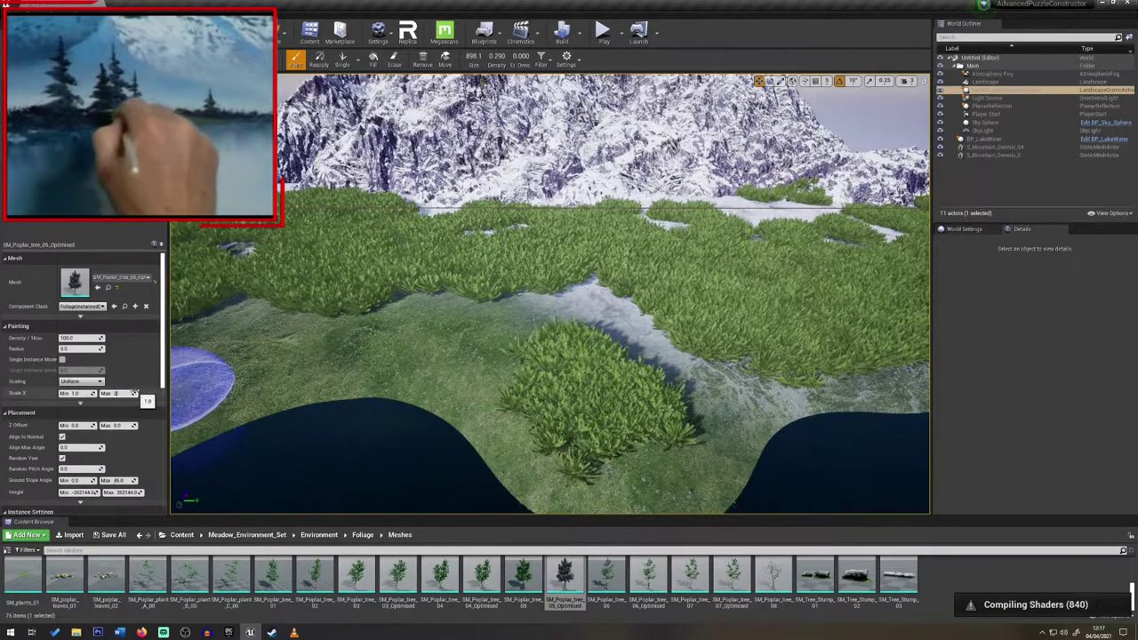
key(Return)
Switch to single foliage placement, test one poplar on the shore and turn off its Align to Normal option
click(342, 59)
click(467, 434)
key(ctrl+z)
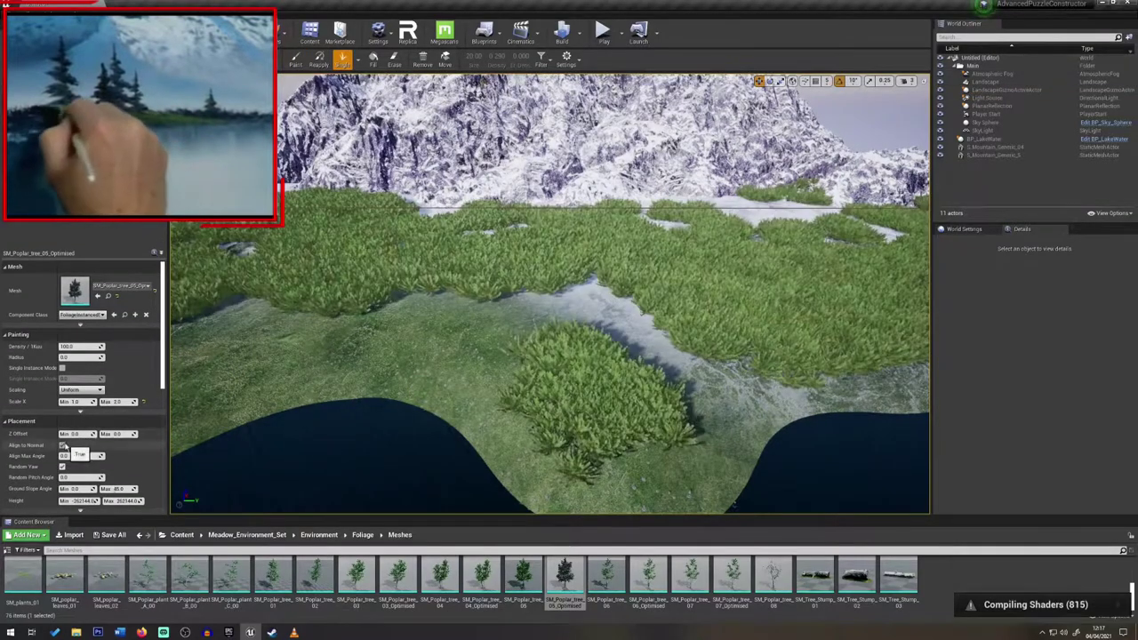
click(62, 444)
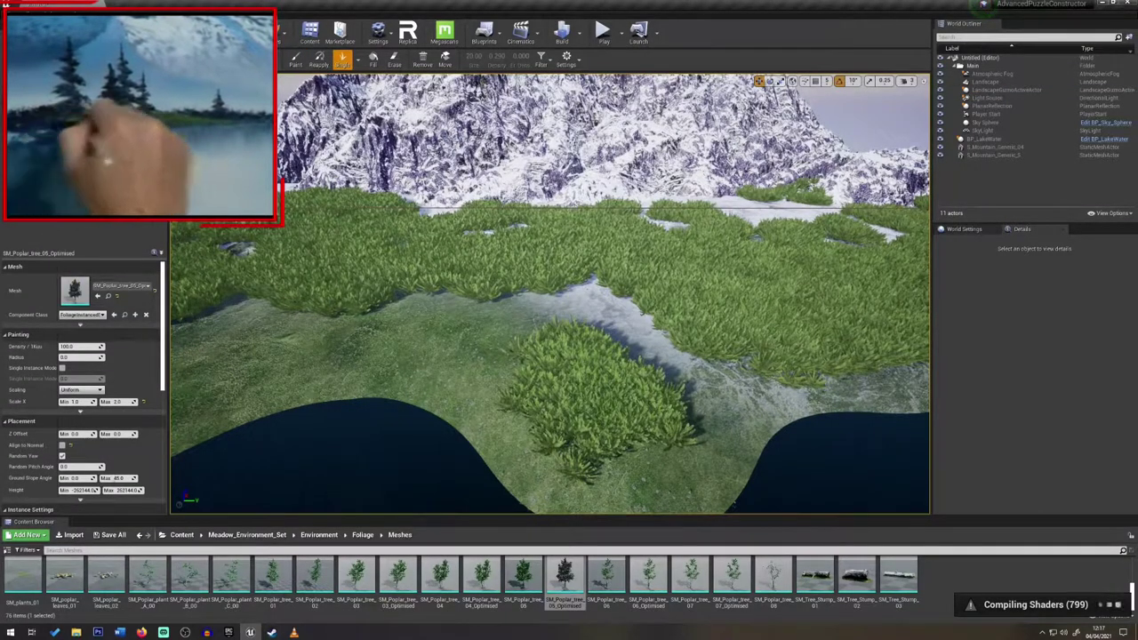
Try placing a single upright poplar tree on the grassy shore beside the willow clump
click(448, 393)
right_drag(480, 417, 462, 383)
key(ctrl+z)
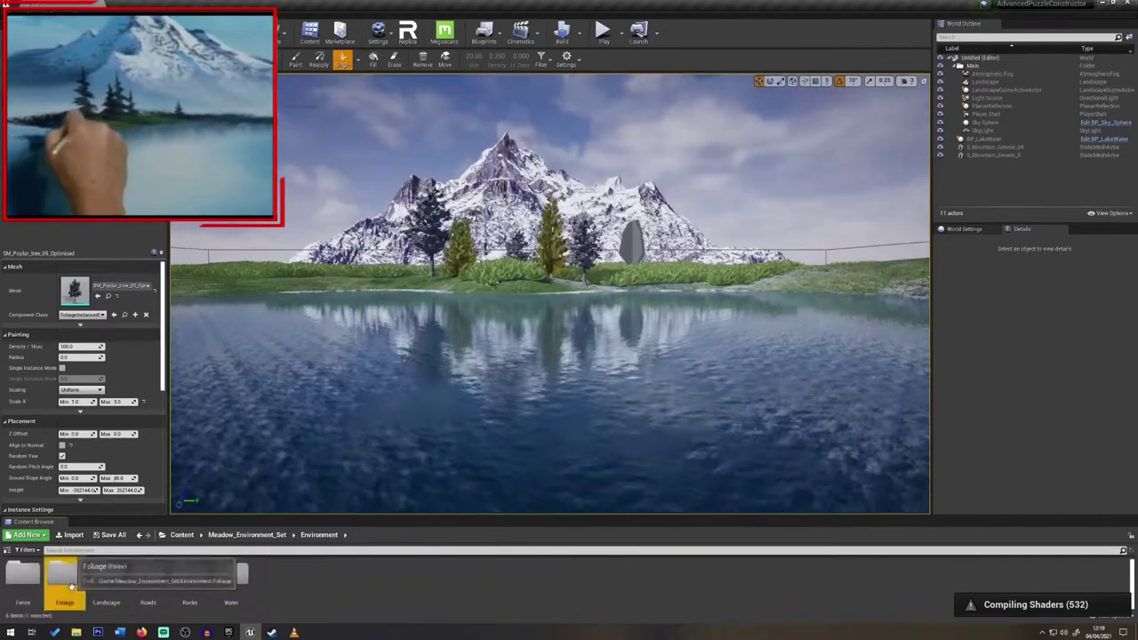
Select two flower meshes, including a common poppy, among the Meadow_Environment_Set foliage meshes
scroll(671, 578, down, 5)
click(654, 580)
ctrl+click(735, 578)
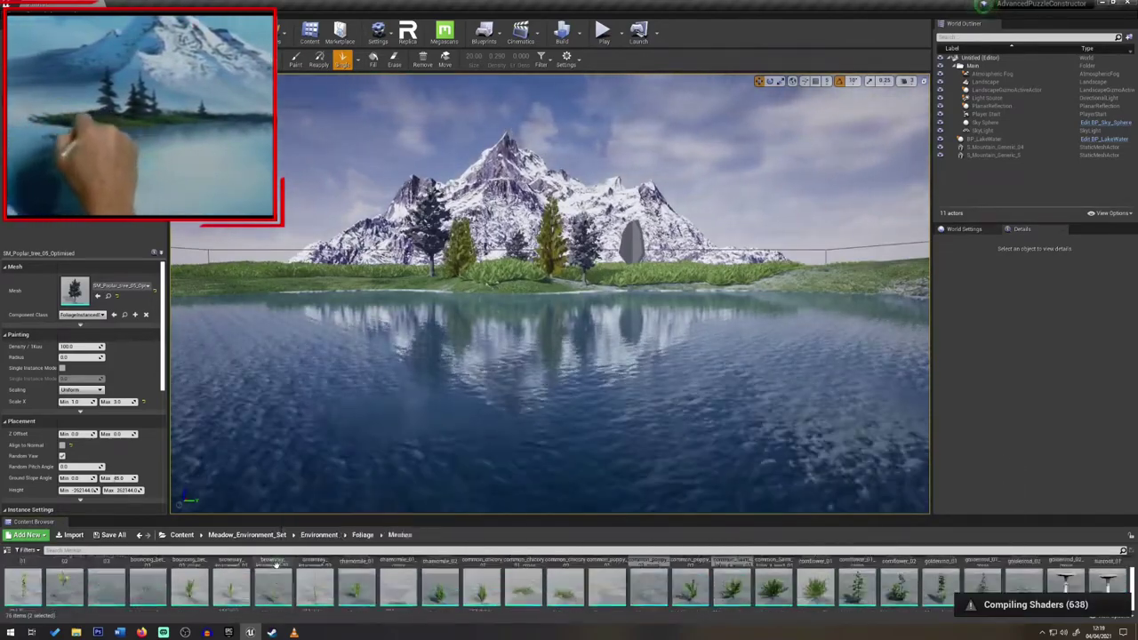
Check Tropical_Jungle_Pack for ground plants and add grass_small_01 from the ProceduralNaturePack grass meshes to the foliage types
click(182, 534)
double_click(901, 599)
double_click(139, 589)
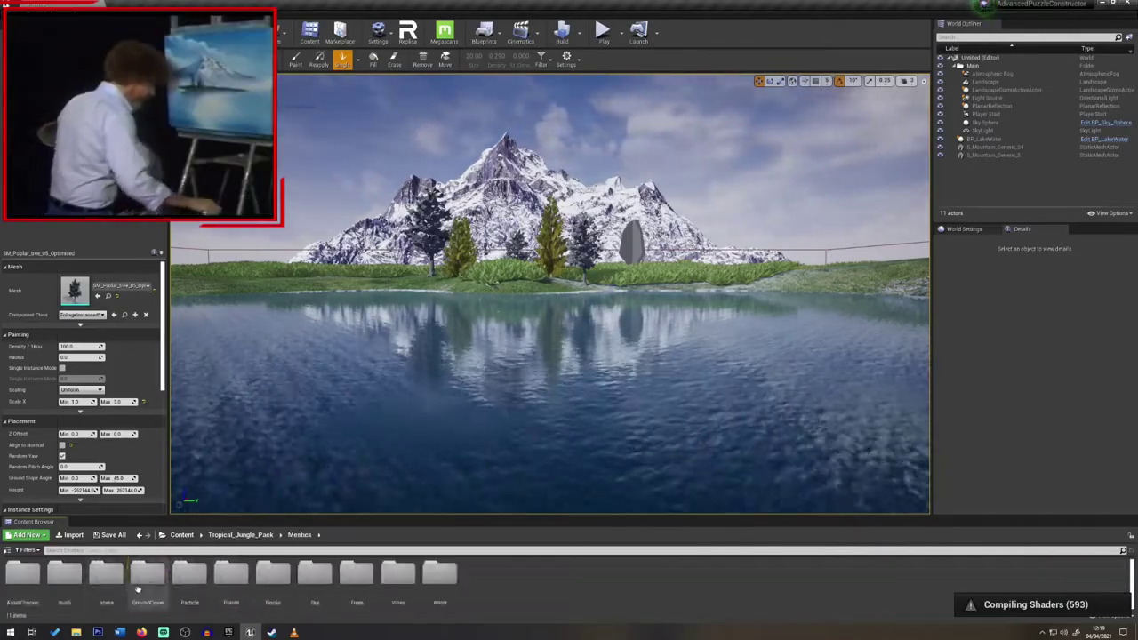
click(182, 535)
scroll(504, 610, down, 1)
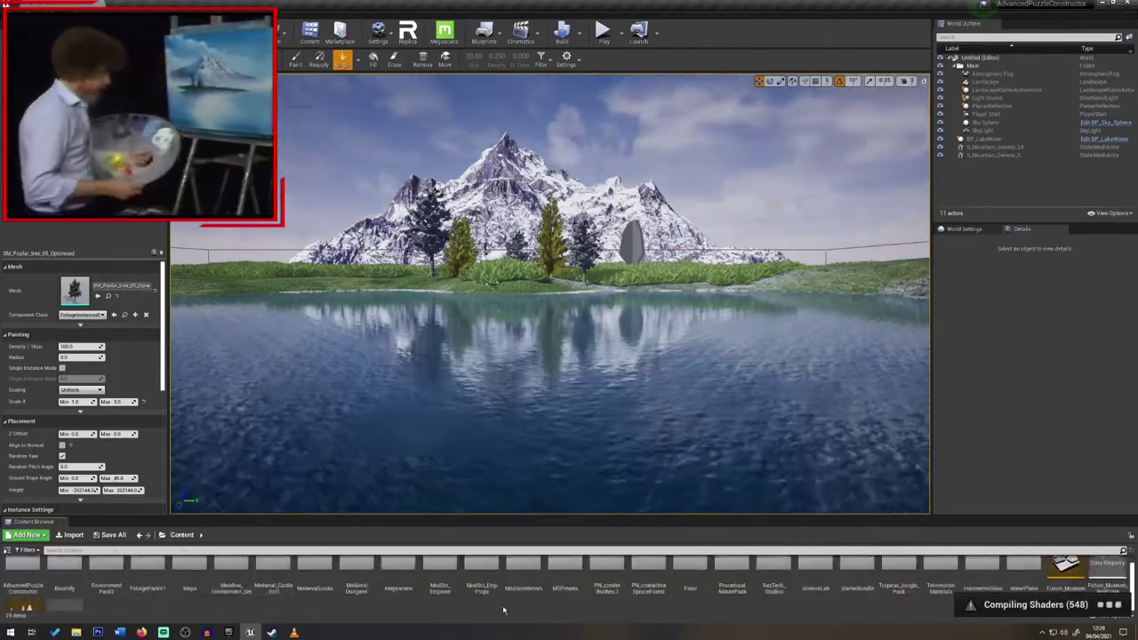
double_click(727, 583)
double_click(147, 583)
double_click(28, 585)
drag(25, 579, 80, 200)
Set the maximum Scale X of the grass_small_01 foliage to 2
click(80, 187)
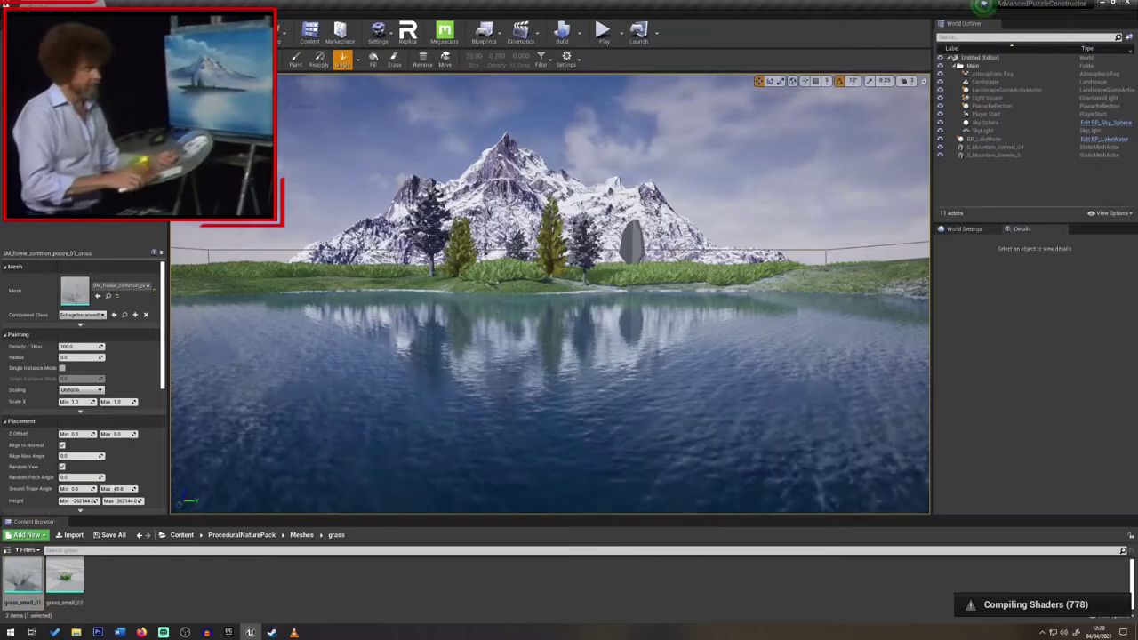
click(117, 402)
text(2)
Paint small grass and flowers with the foliage brush over the bare shore in front of and beside the trees
click(295, 60)
right_drag(471, 386, 471, 346)
key(w)
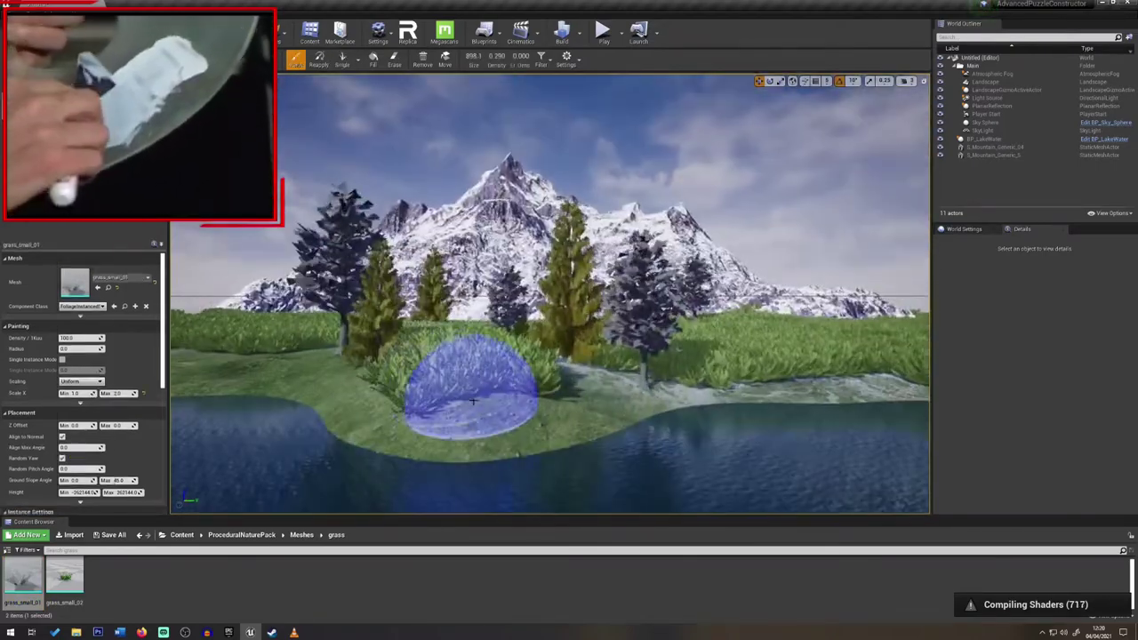
drag(470, 386, 671, 388)
scroll(447, 339, up, 5)
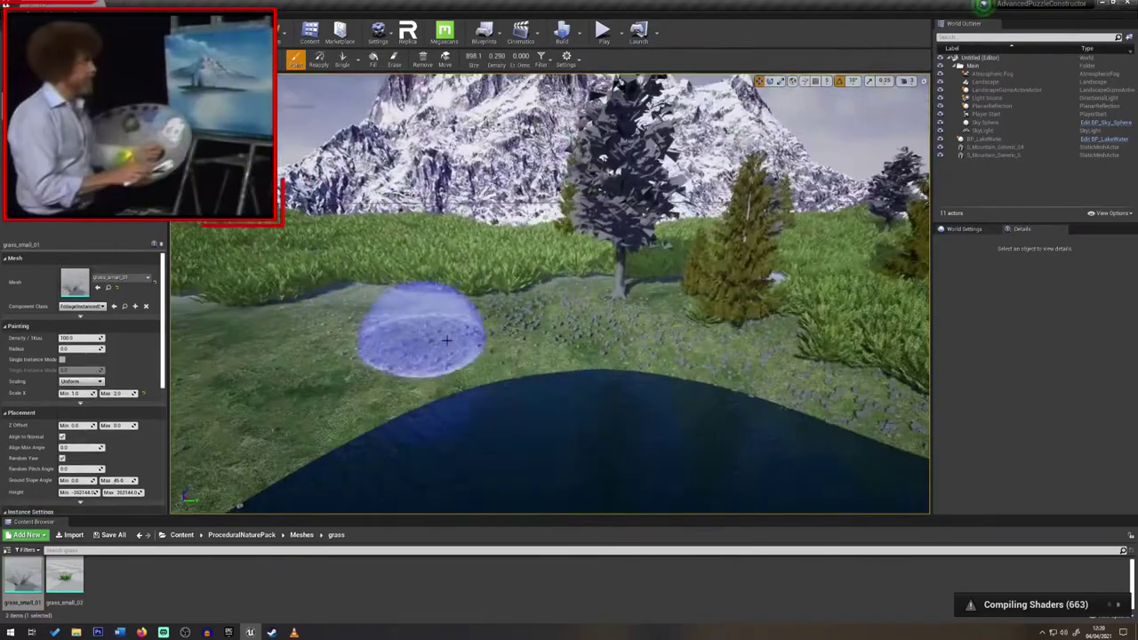
right_drag(316, 387, 419, 350)
key(s)
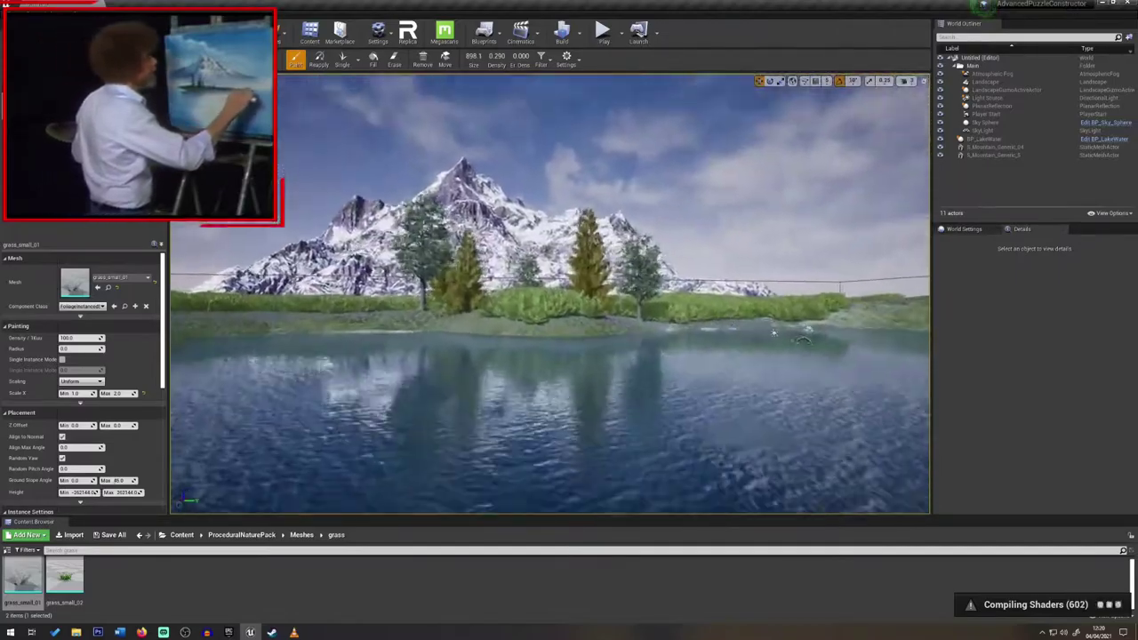
Switch to landscape sculpting and reshape the lake shoreline in front of the trees and along both side banks
click(281, 41)
click(295, 72)
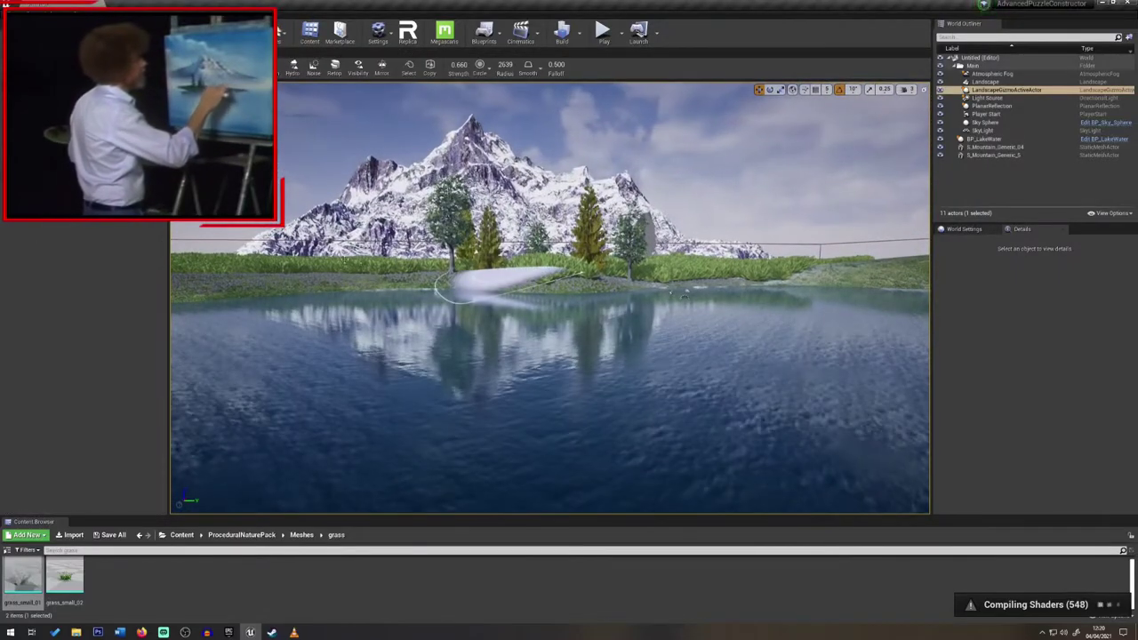
drag(498, 283, 399, 282)
right_drag(242, 283, 430, 346)
mouse_move(266, 152)
mouse_down()
mouse_move(708, 325)
mouse_move(823, 294)
mouse_up()
mouse_move(823, 294)
right_down()
mouse_move(501, 267)
mouse_move(575, 325)
mouse_move(479, 380)
right_up()
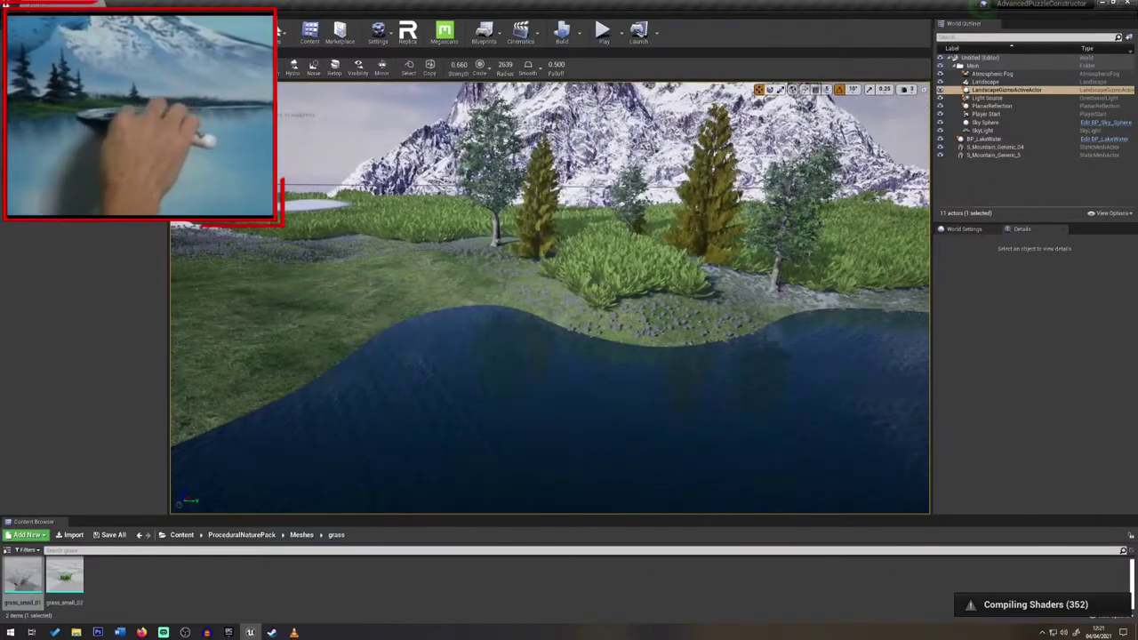
Switch to foliage editing and paint small flowers over the bare grass on the side banks of the lake
key(shift+3)
right_drag(385, 270, 285, 284)
drag(329, 303, 438, 259)
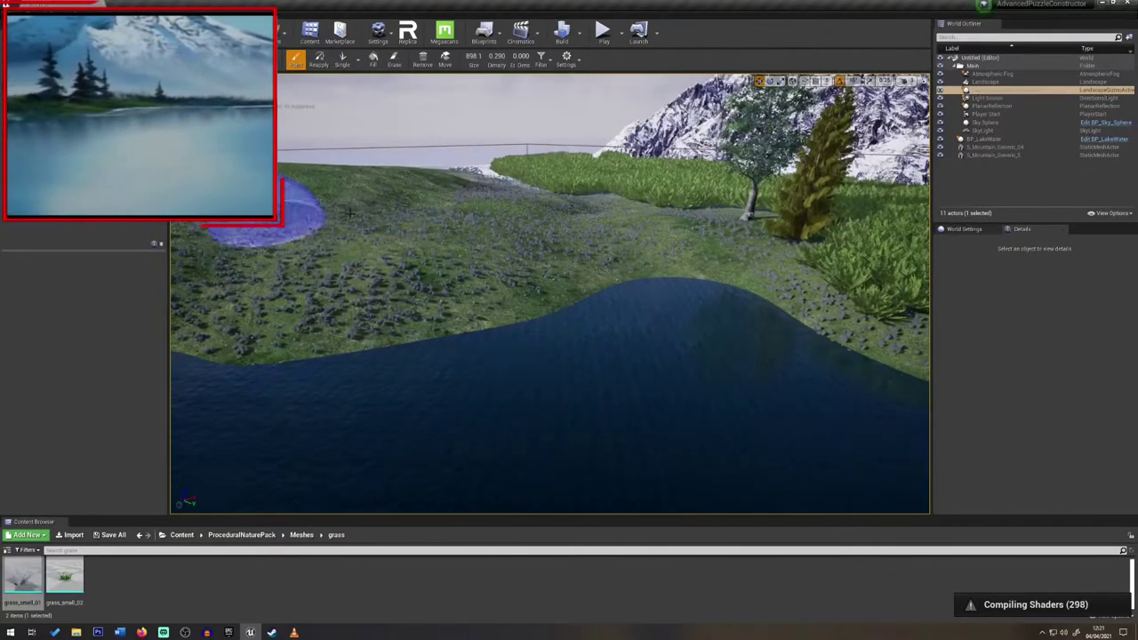
right_drag(350, 212, 188, 305)
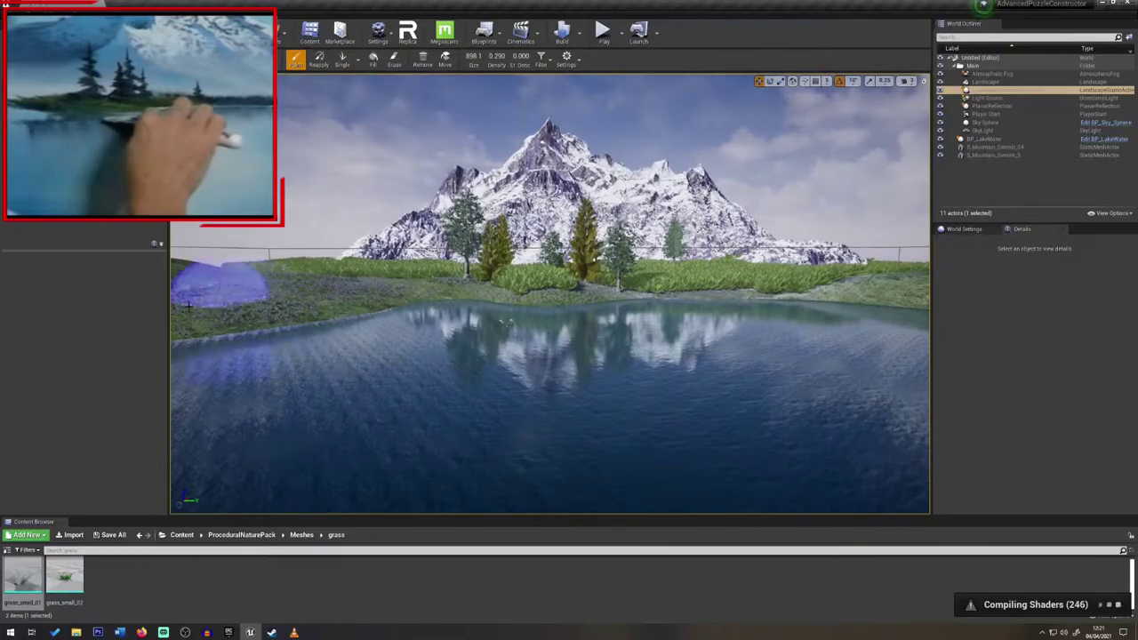
mouse_move(447, 287)
right_down()
mouse_move(569, 283)
mouse_move(498, 294)
right_up()
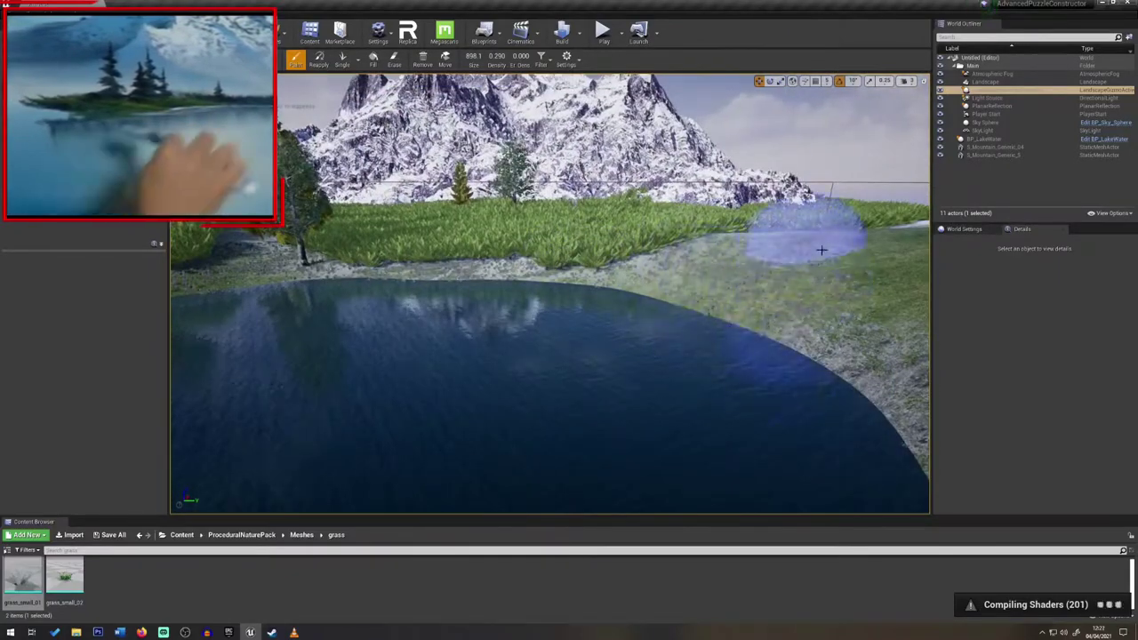
mouse_move(822, 250)
right_down()
mouse_move(602, 300)
mouse_move(335, 489)
right_up()
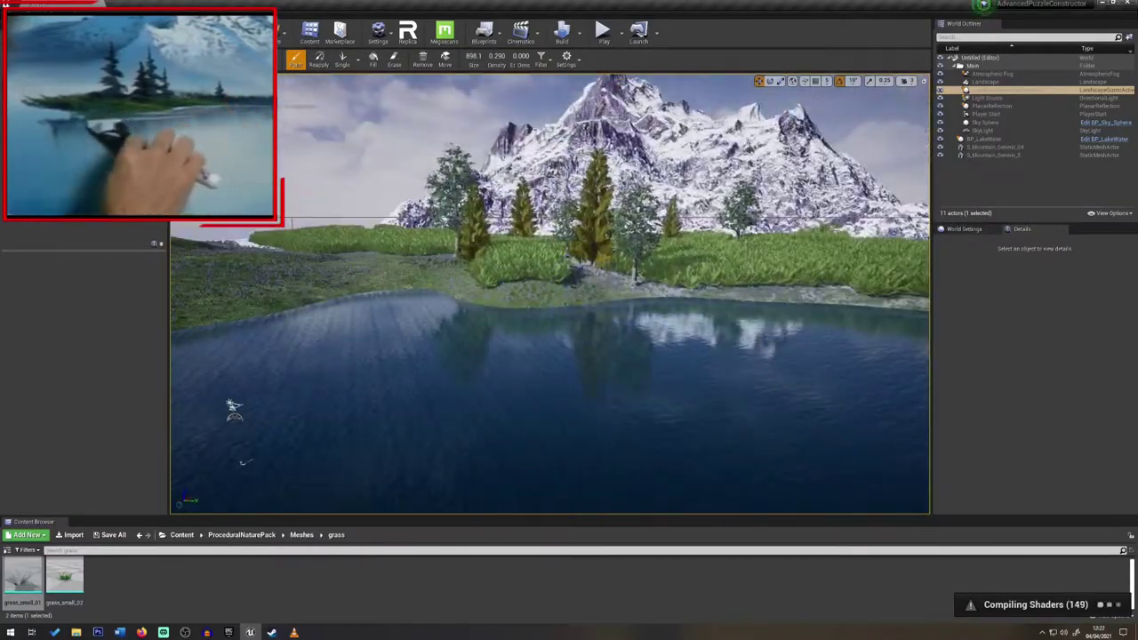
Turn off Align to Normal and adjust the radius for the SM_flower_common_poppy_01_cross foliage, and save the level as Bob_Ross
click(80, 182)
click(62, 436)
click(63, 436)
click(62, 436)
click(80, 349)
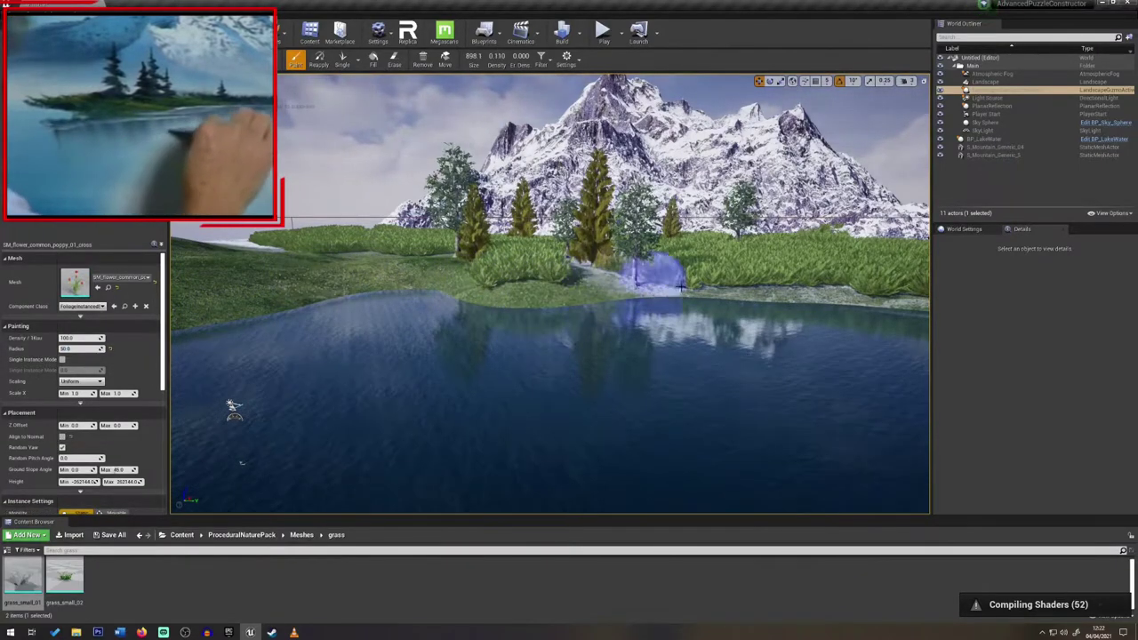
right_drag(780, 294, 862, 299)
right_drag(250, 273, 271, 296)
key(ctrl+s)
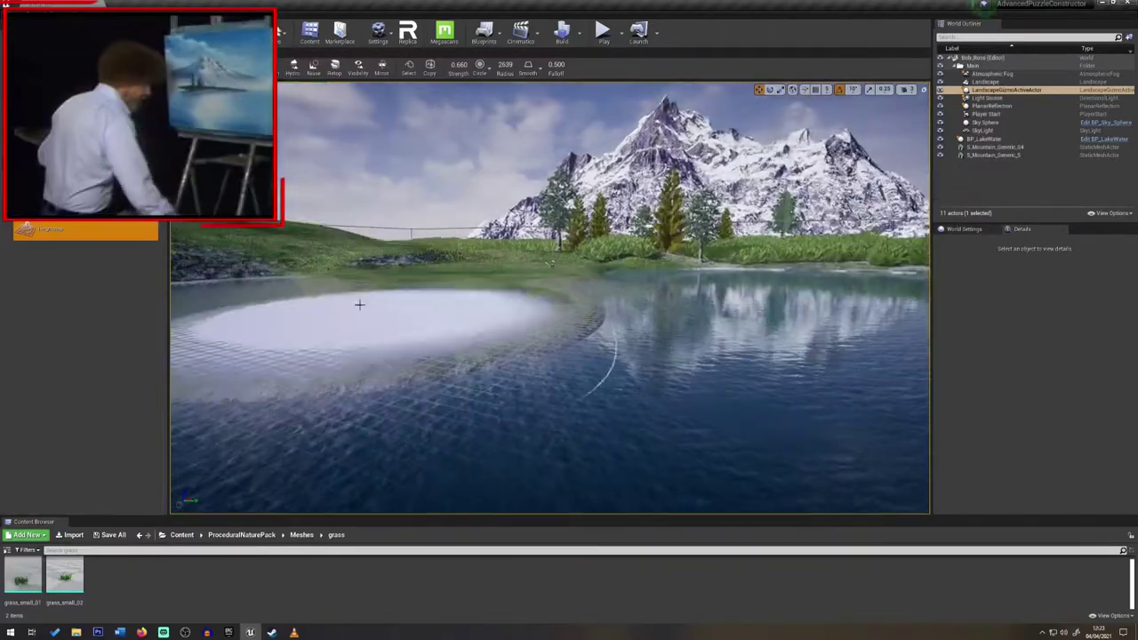
Sculpt the landscape around the near end of the lake so a grassy bank extends into the water
drag(359, 305, 323, 257)
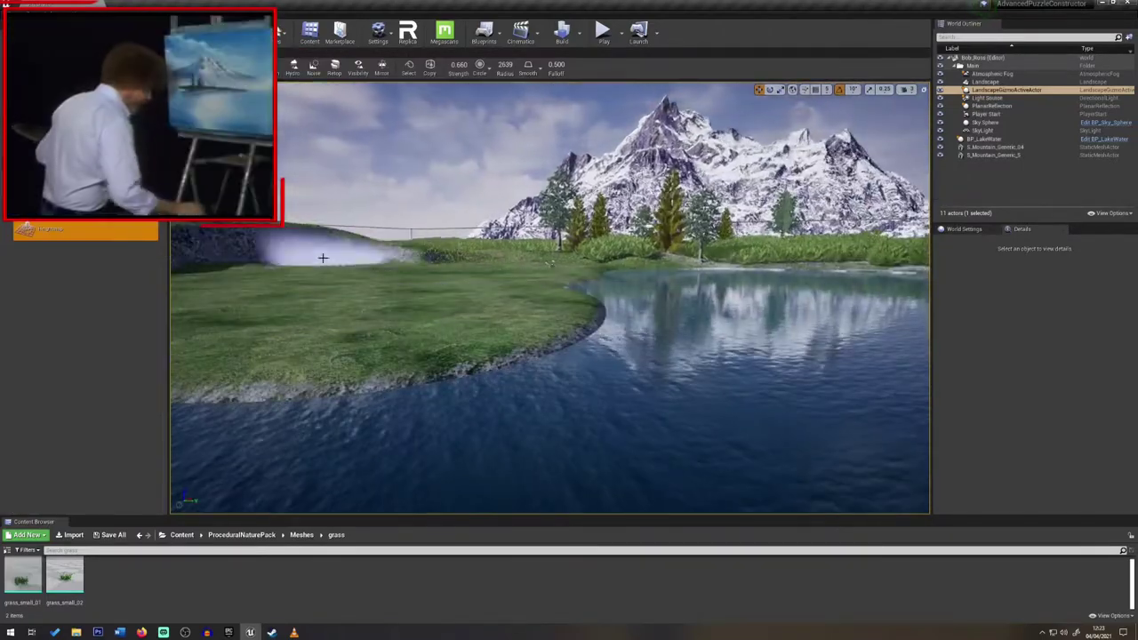
mouse_move(234, 272)
right_down()
mouse_move(413, 317)
mouse_move(340, 252)
right_up()
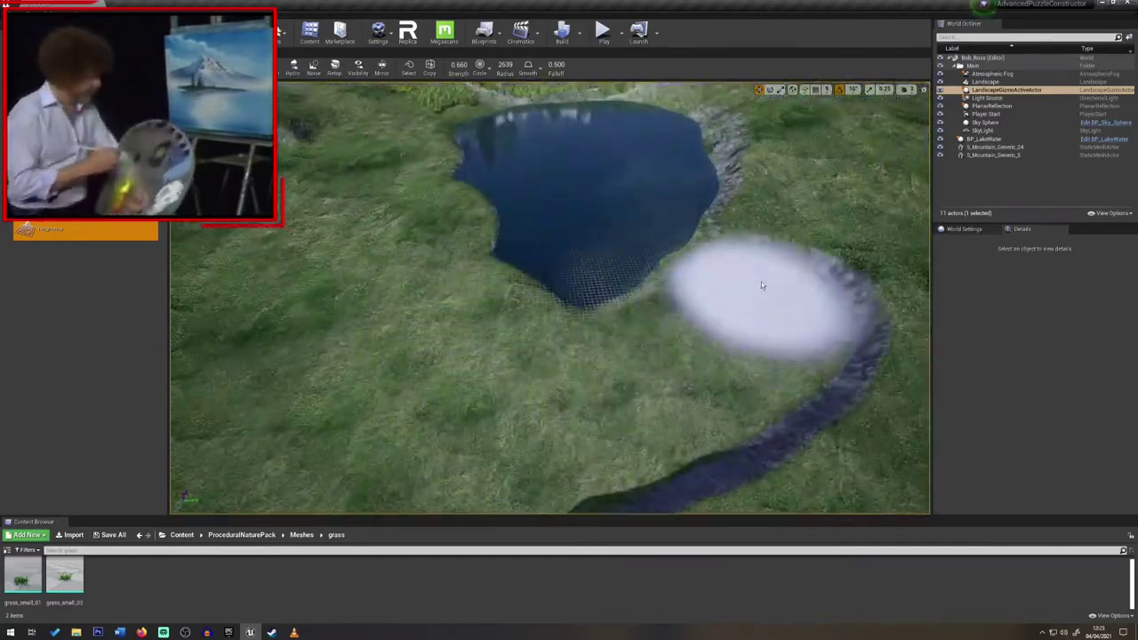
mouse_move(761, 282)
right_down()
mouse_move(737, 266)
mouse_move(720, 294)
mouse_move(756, 231)
mouse_move(693, 245)
right_up()
mouse_move(376, 178)
mouse_down()
mouse_move(330, 178)
mouse_move(642, 250)
mouse_up()
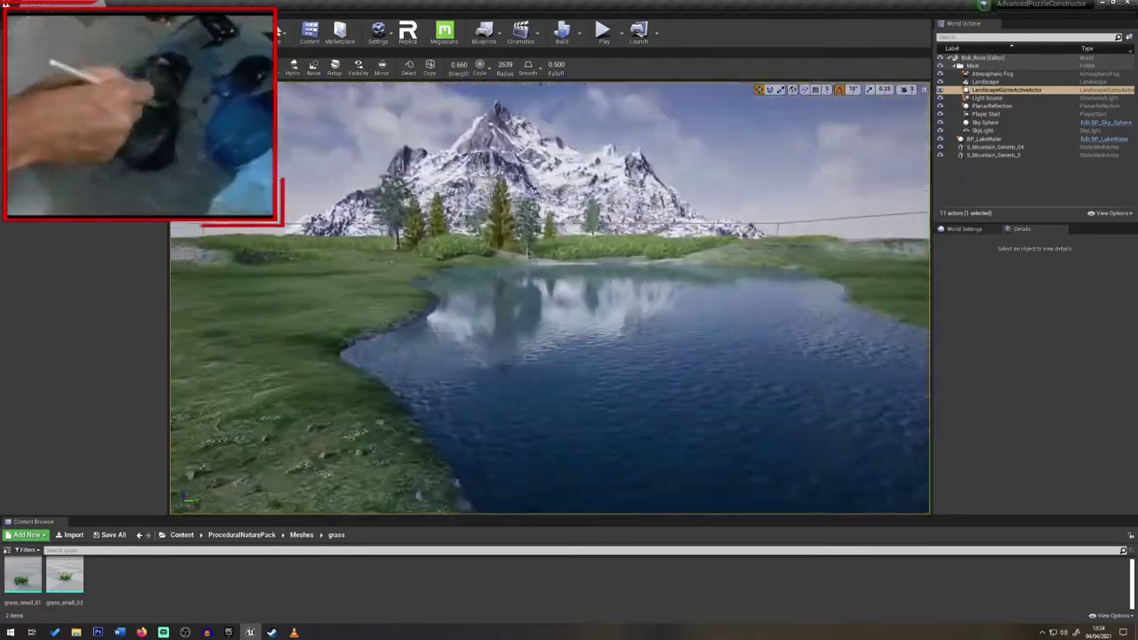
Return from landscape sculpting to foliage editing with the near bank, lake and mountain framed in view
mouse_move(552, 294)
right_down()
mouse_move(524, 293)
mouse_move(537, 295)
mouse_move(538, 324)
mouse_move(538, 287)
right_up()
click(294, 632)
click(295, 632)
click(280, 34)
click(298, 80)
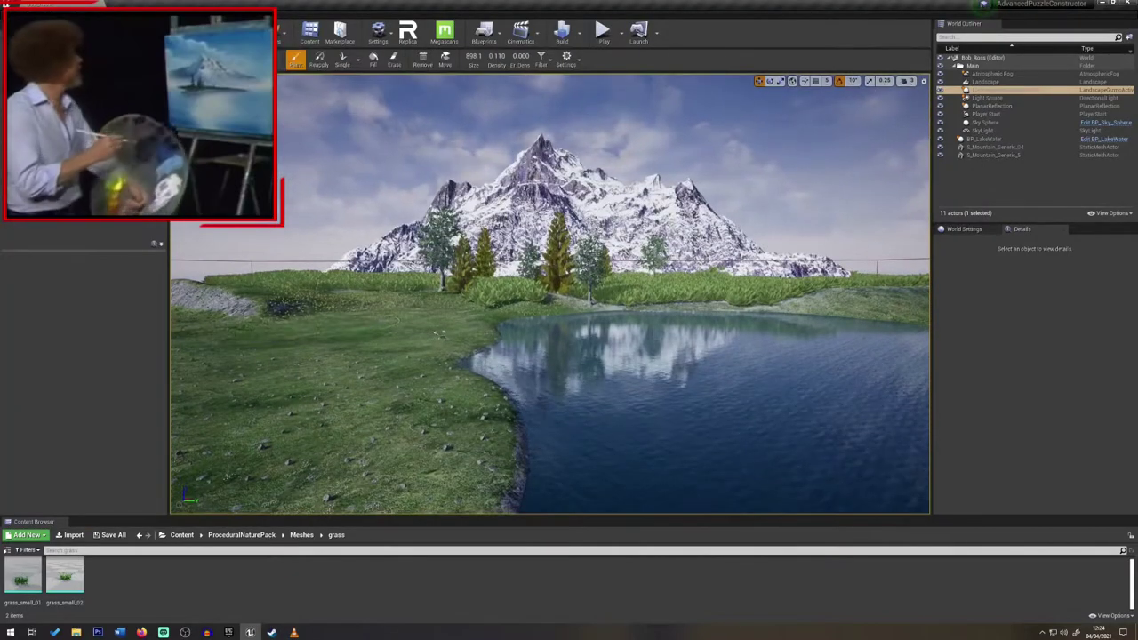
Try single large spruce_full_03 trees on the near grassy bank and erase them
click(342, 59)
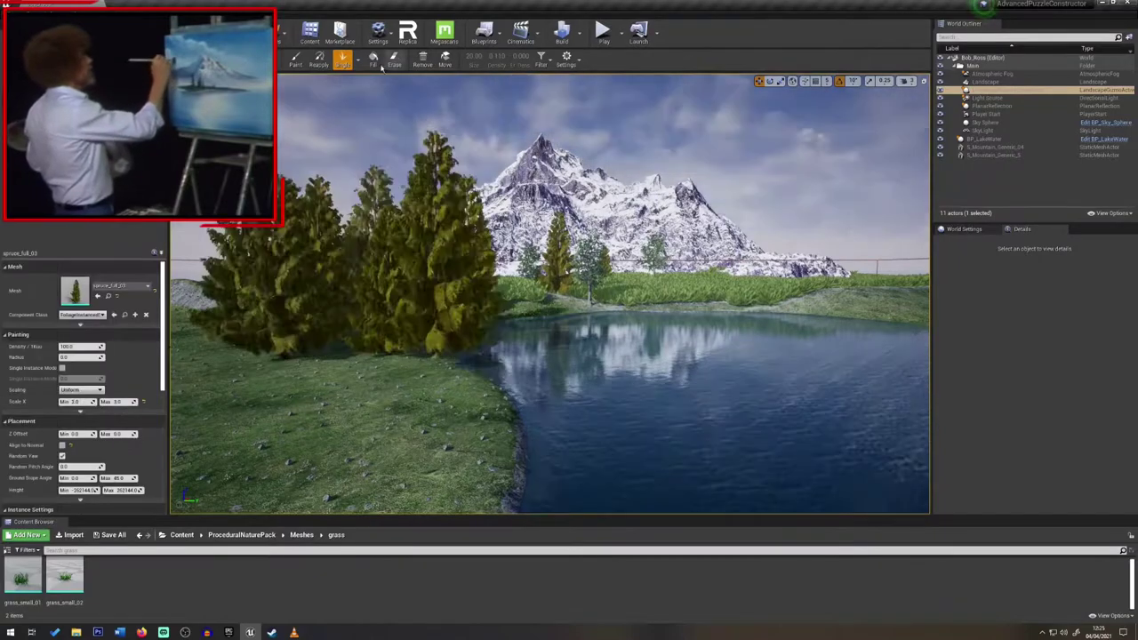
click(394, 59)
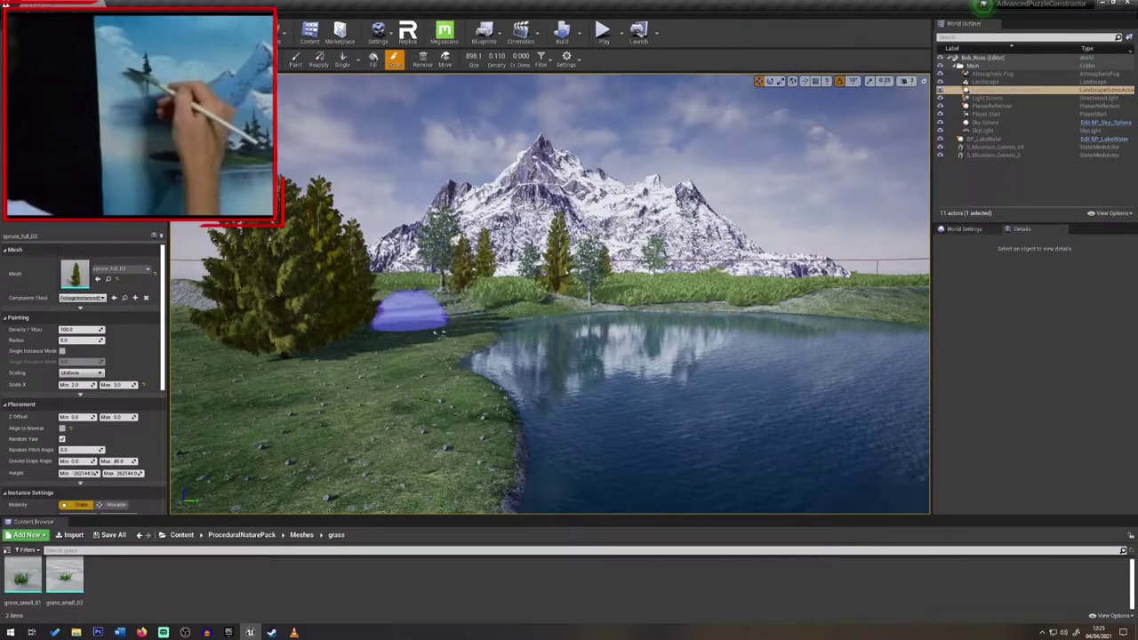
mouse_move(413, 317)
mouse_down()
mouse_move(281, 332)
mouse_move(348, 314)
mouse_up()
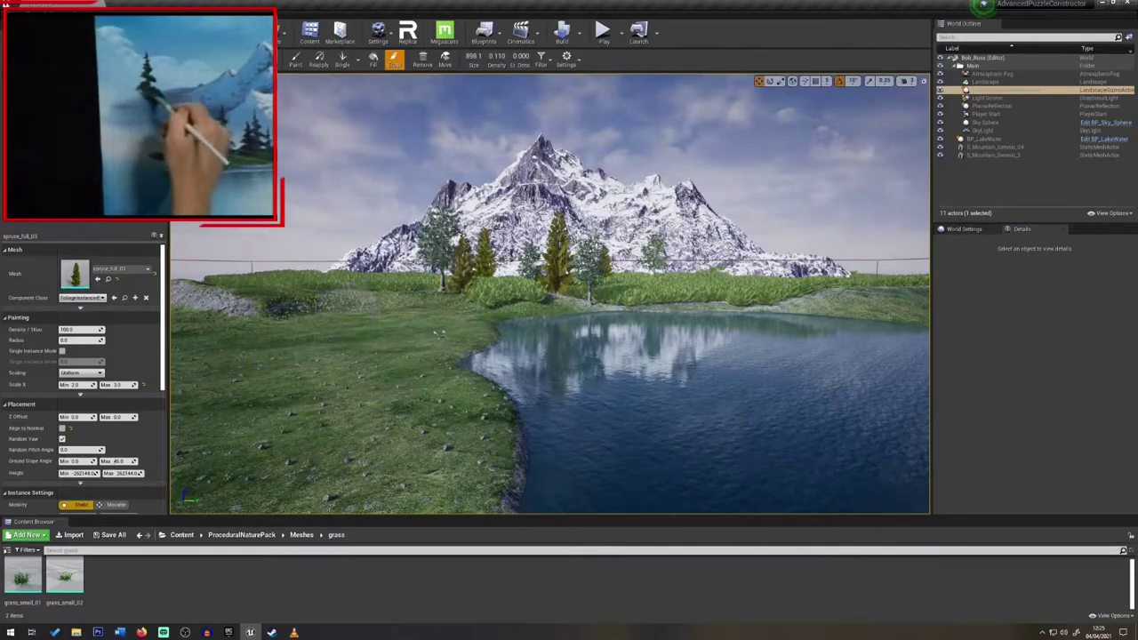
Place a cluster of single spruce_full_03 trees on the grassy bank beside the lake with the Single foliage tool
click(340, 60)
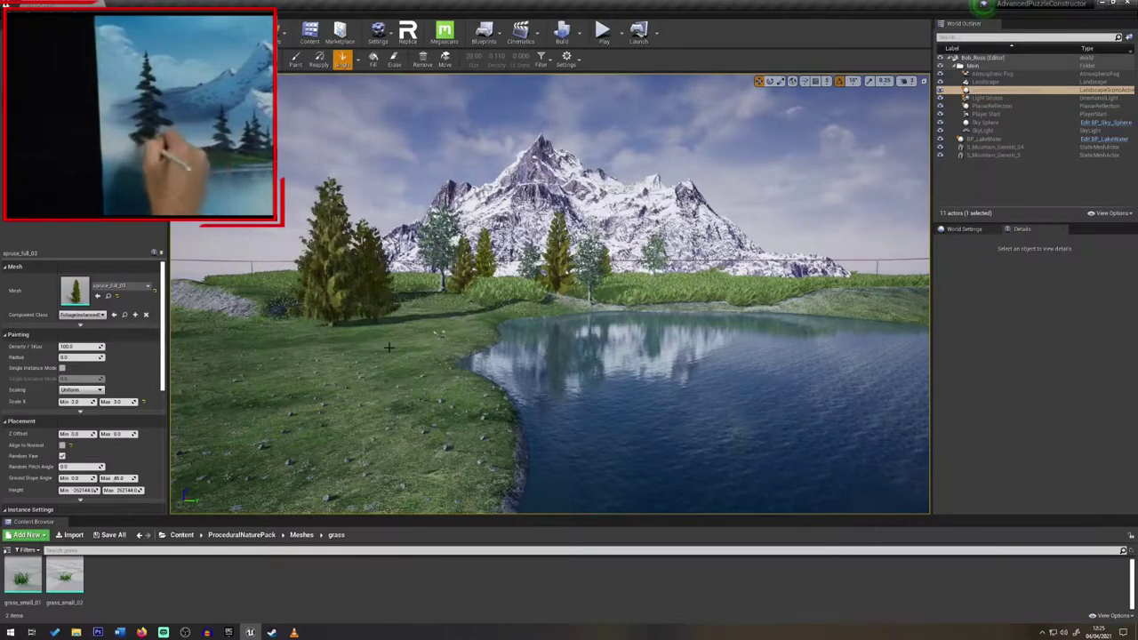
click(441, 332)
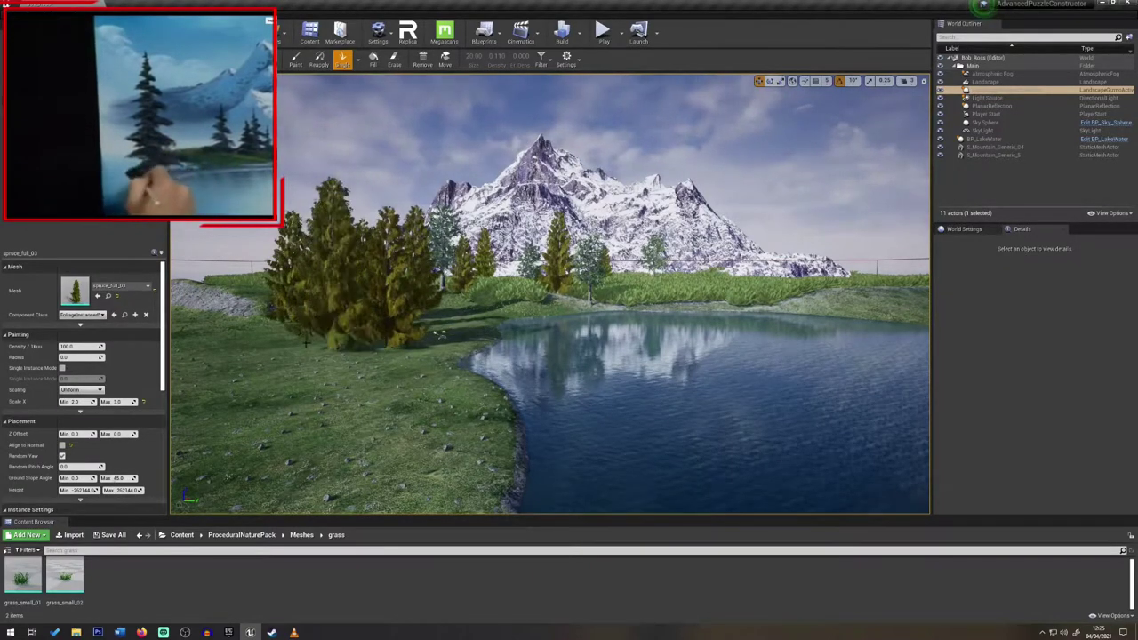
key(w)
right_drag(373, 417, 375, 402)
key(d)
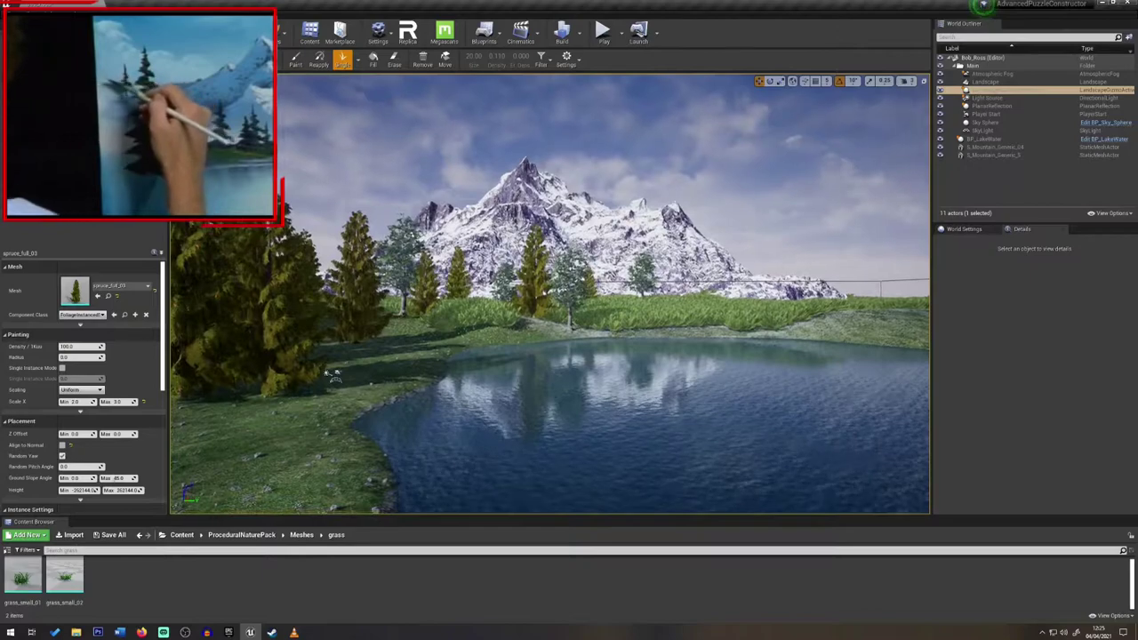
click(333, 376)
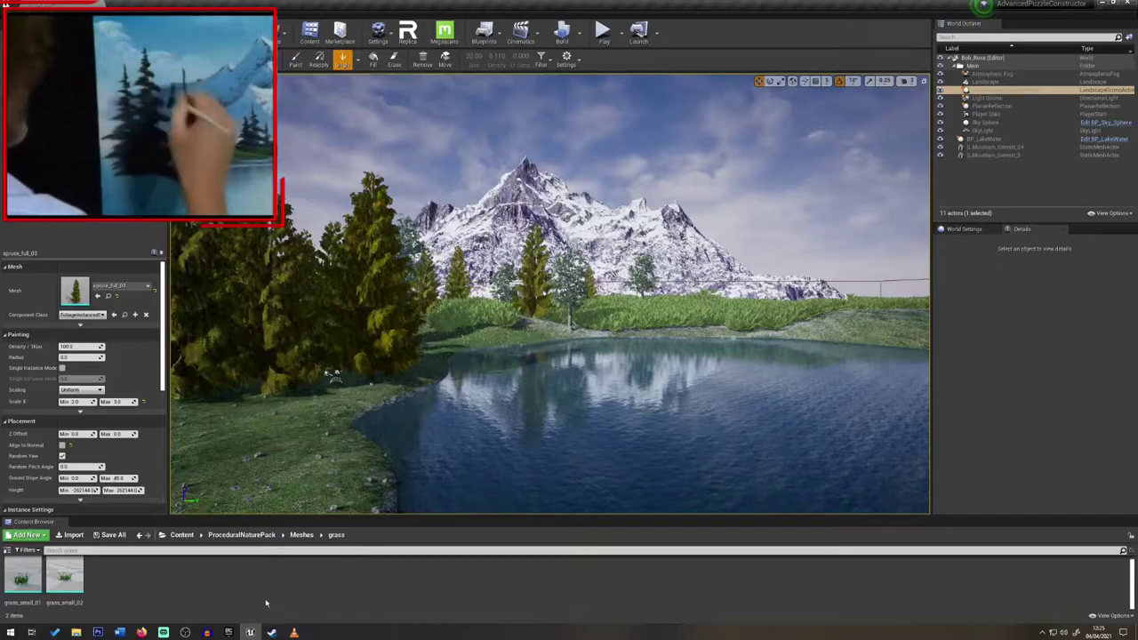
Browse the ProceduralNaturePack mesh folders and the main Content folder for further plants
click(301, 534)
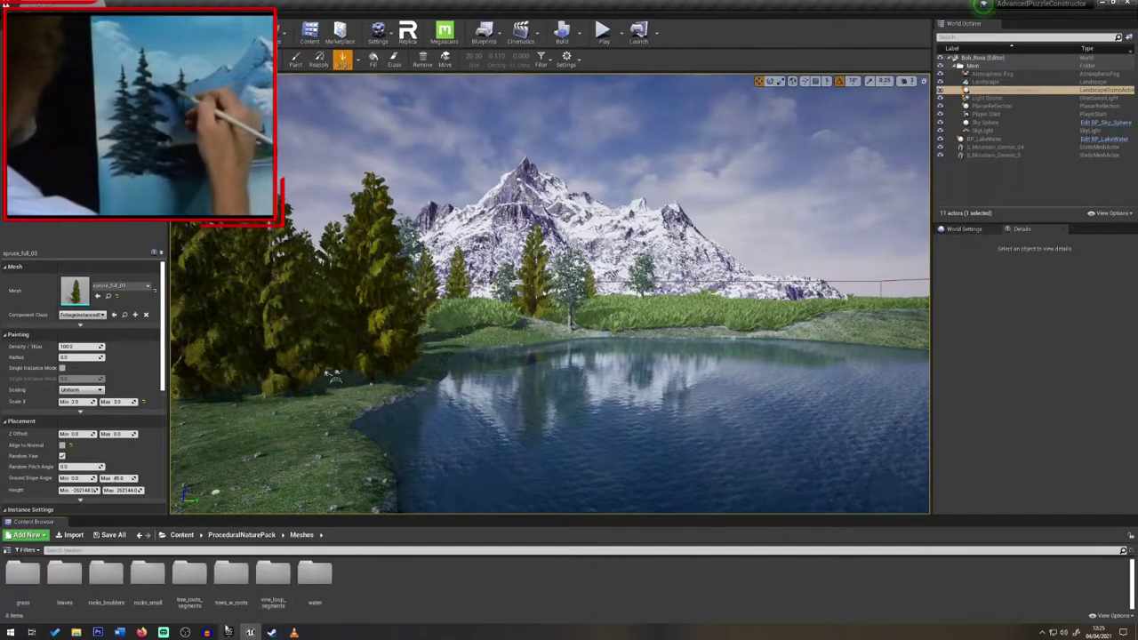
double_click(273, 576)
click(301, 534)
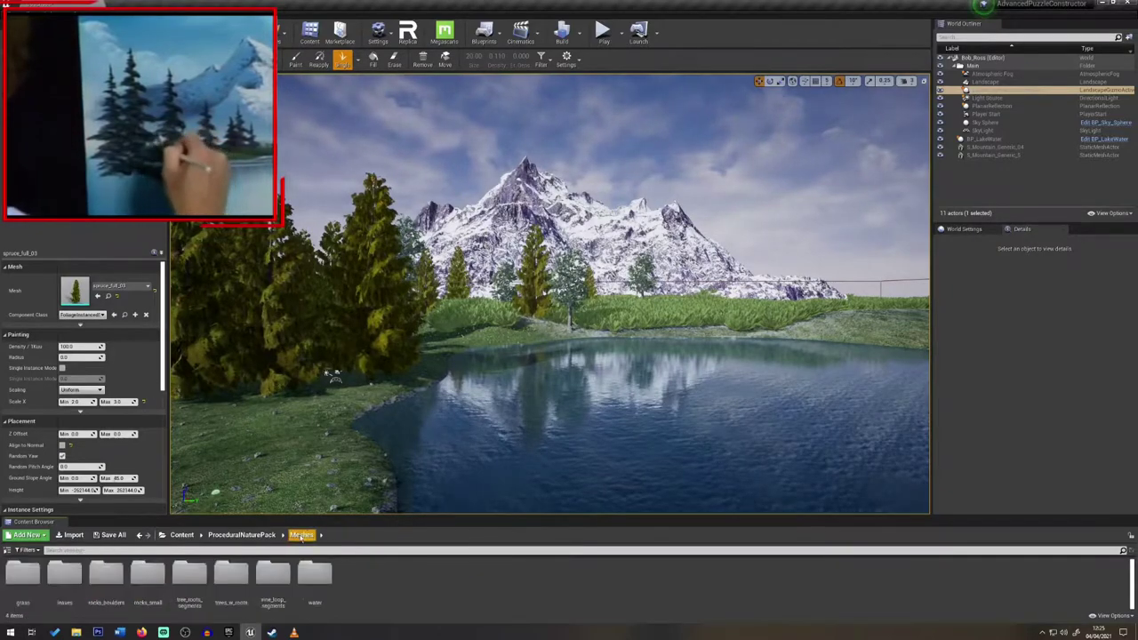
click(241, 534)
click(181, 534)
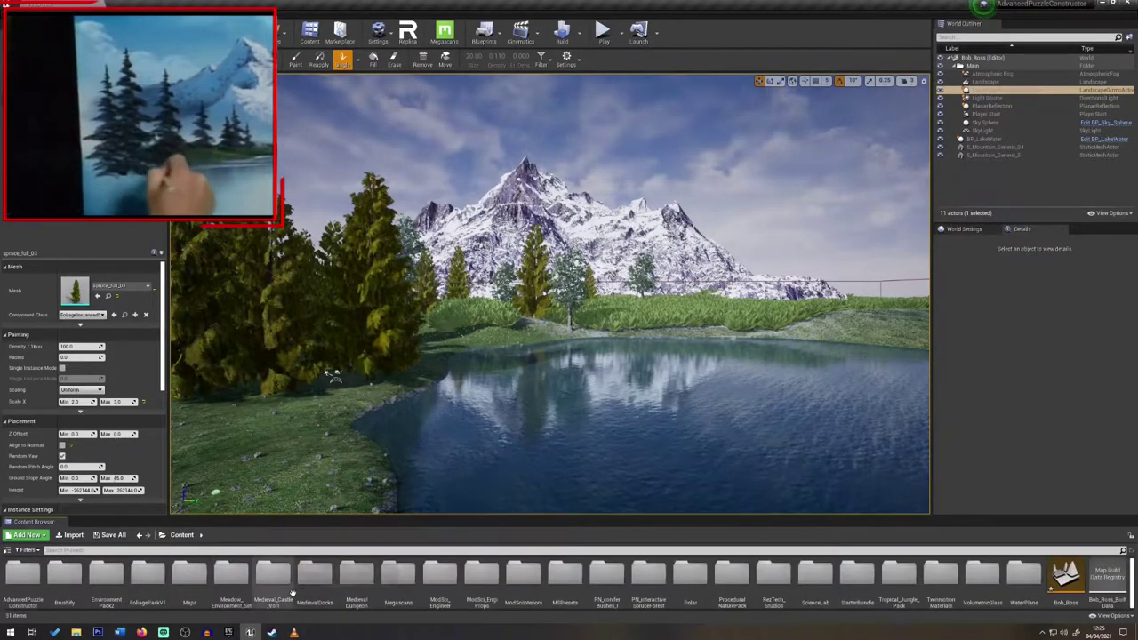
scroll(471, 609, down, 1)
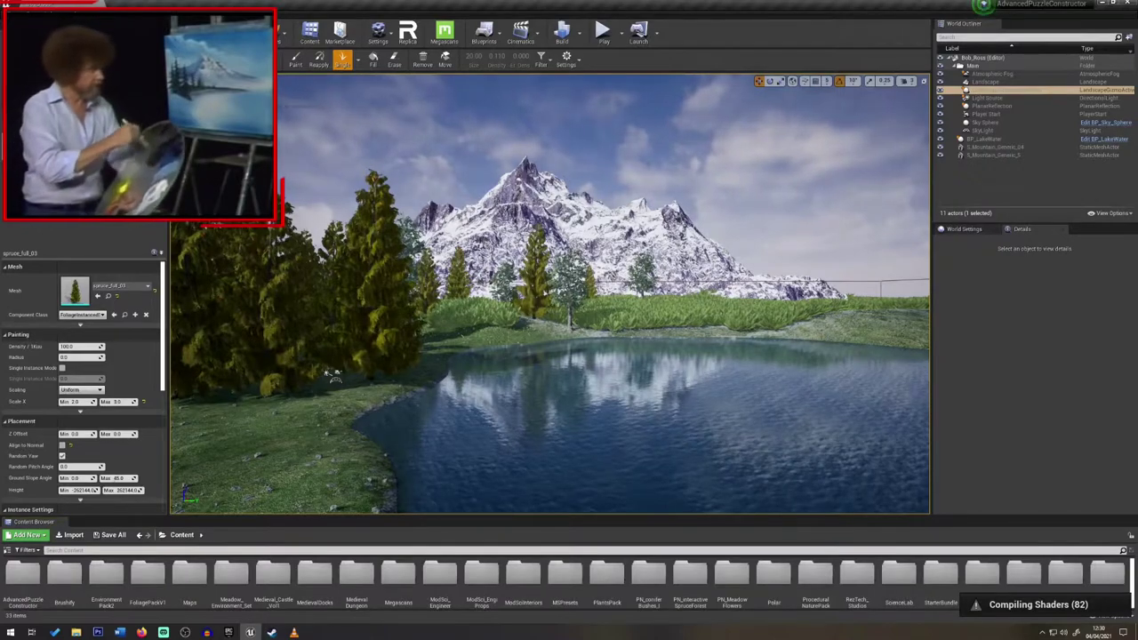
Paint dense leafy bushes with the foliage brush over the near bank in front of the large spruces
click(133, 111)
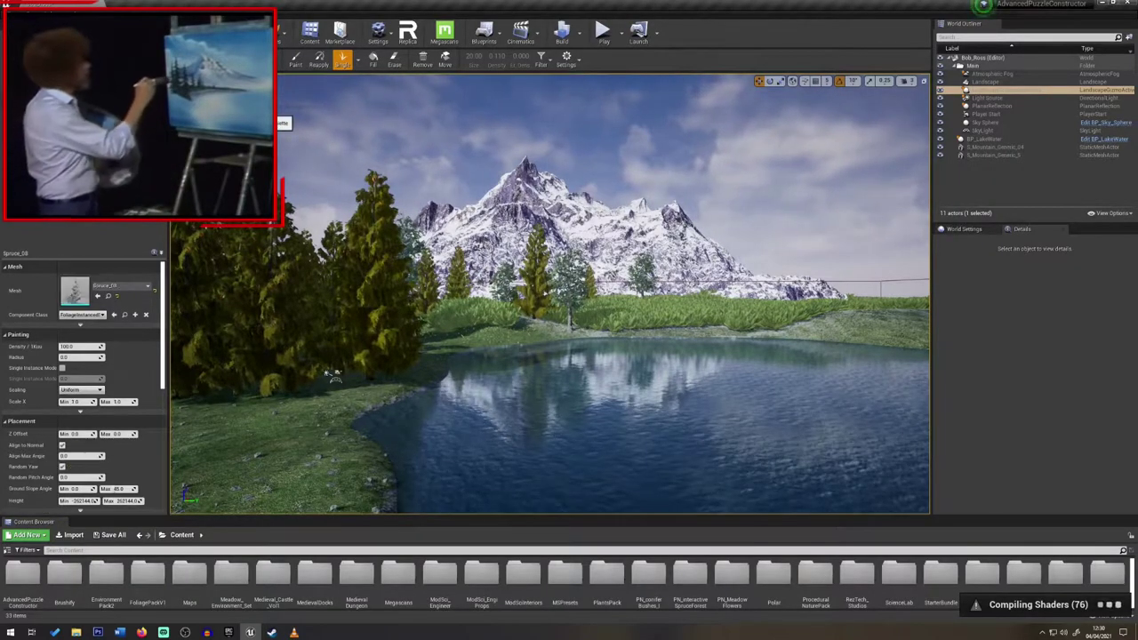
click(294, 58)
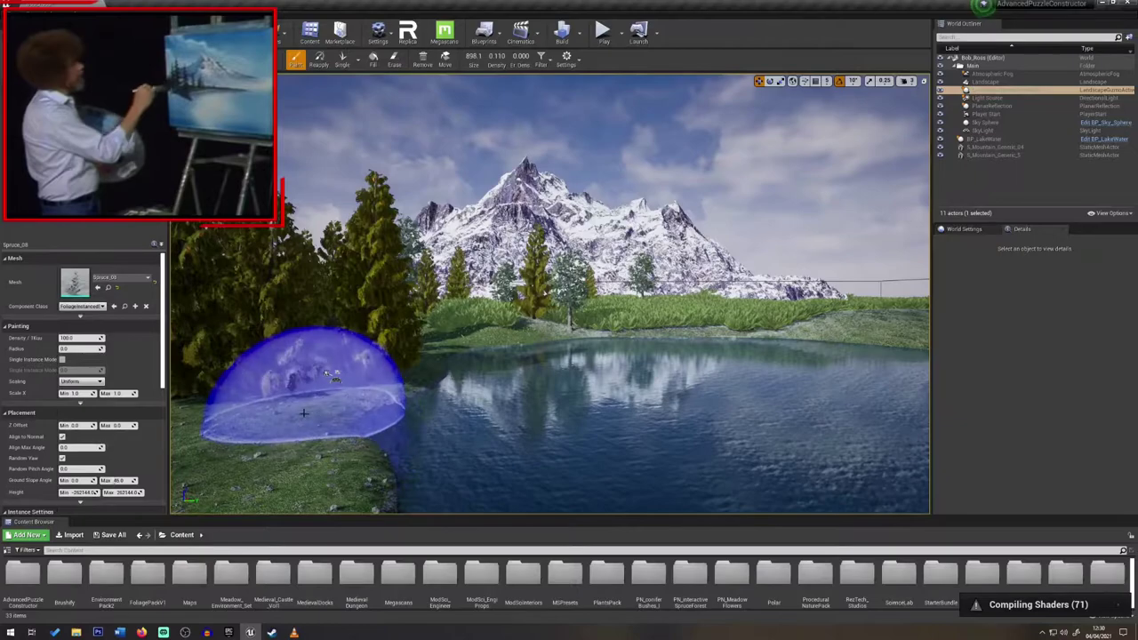
drag(305, 418, 258, 417)
right_drag(257, 408, 181, 405)
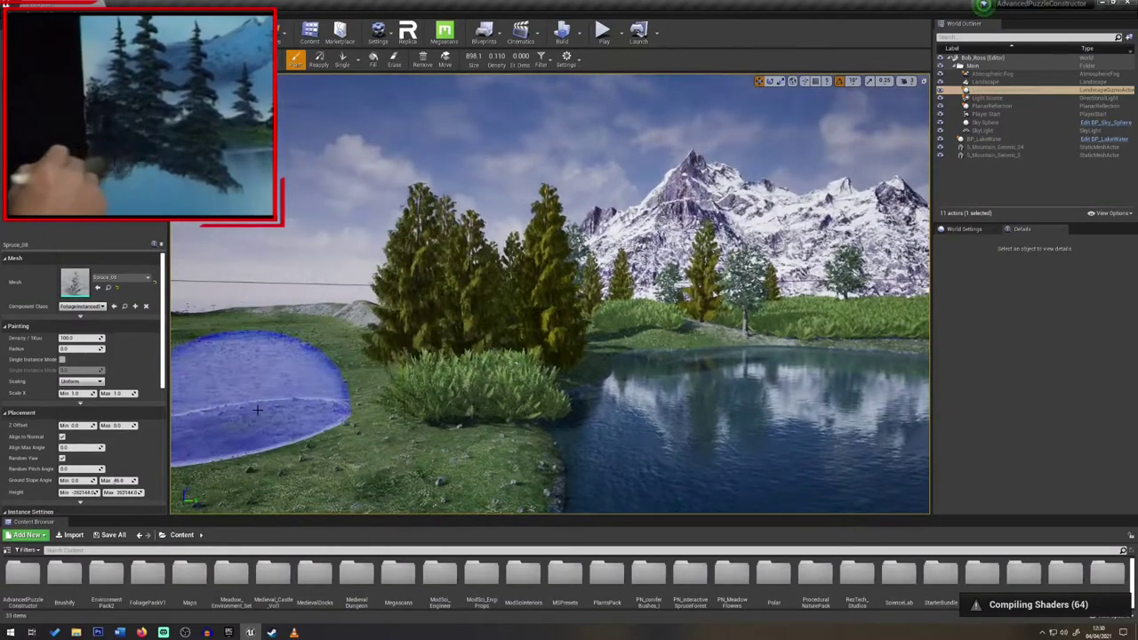
mouse_move(317, 394)
mouse_down()
mouse_move(336, 395)
mouse_move(302, 391)
mouse_move(391, 427)
mouse_move(422, 453)
mouse_up()
right_drag(422, 453, 407, 499)
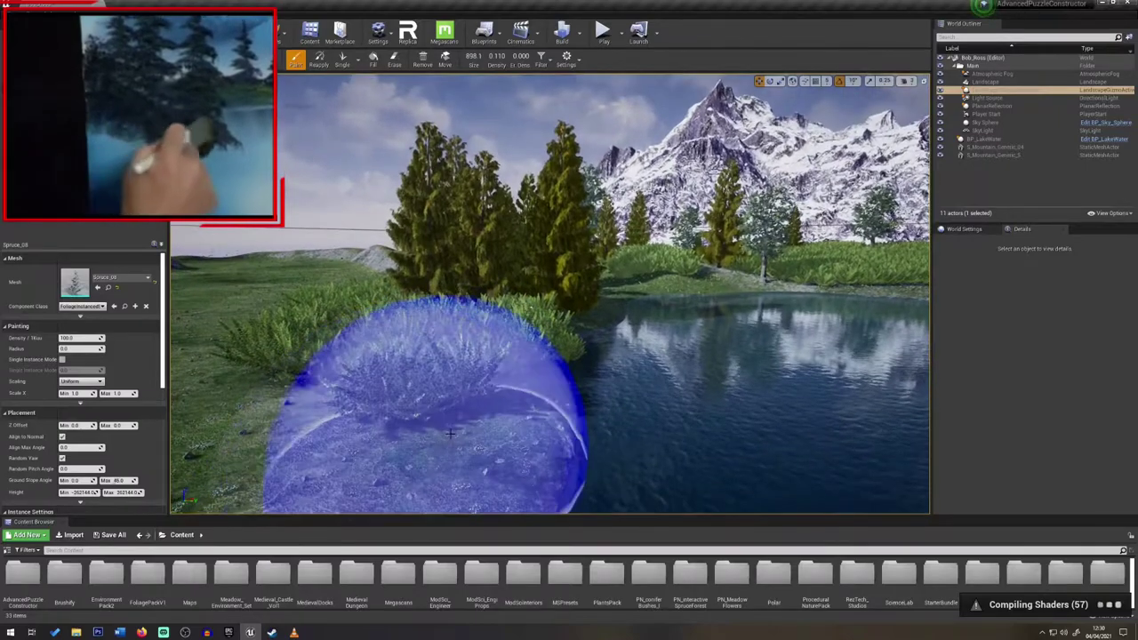
mouse_move(422, 456)
mouse_down()
mouse_move(419, 434)
mouse_move(254, 395)
mouse_up()
mouse_move(253, 393)
right_down()
mouse_move(373, 391)
mouse_move(356, 391)
right_up()
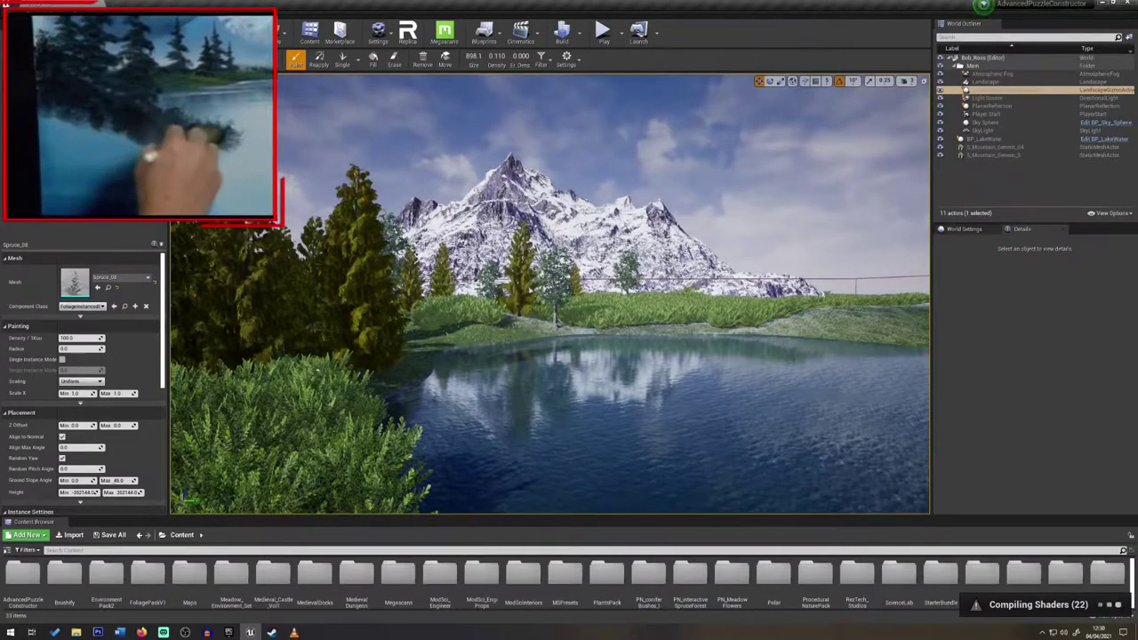
Try placing single Spruce_08 foliage with an enlarged Scale X beside the large spruces and undo the placement
click(342, 60)
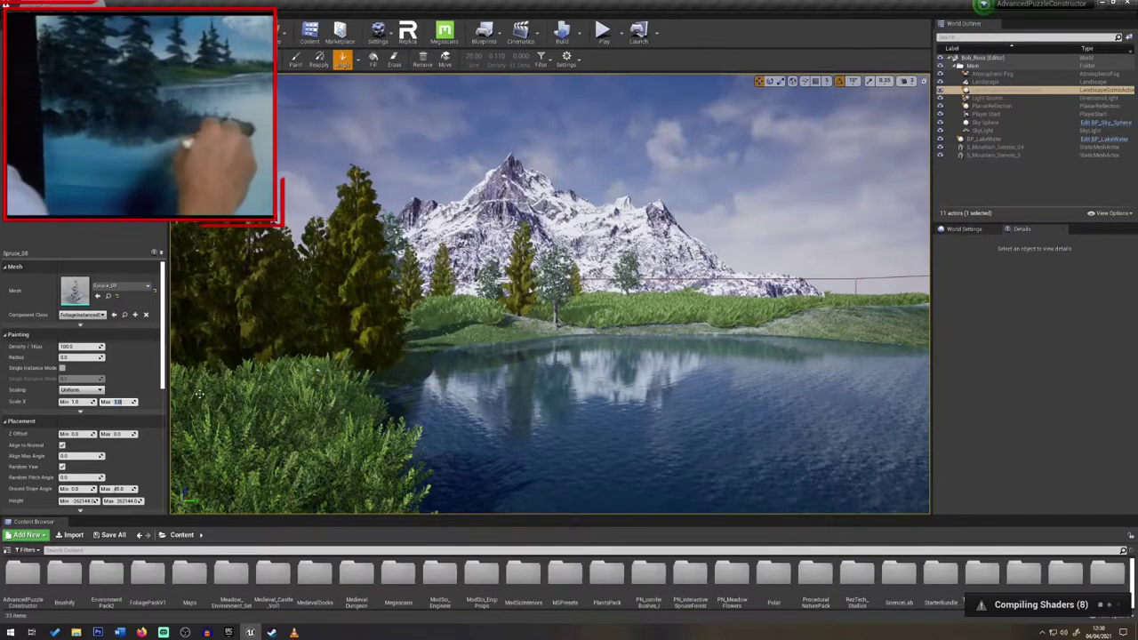
click(80, 402)
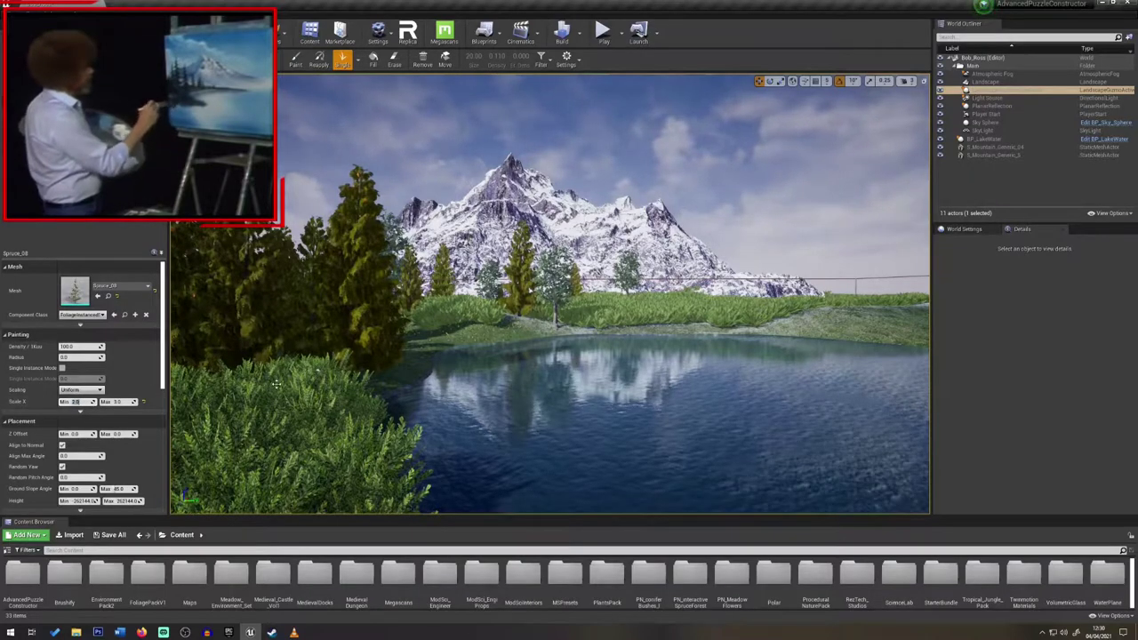
right_drag(312, 364, 340, 357)
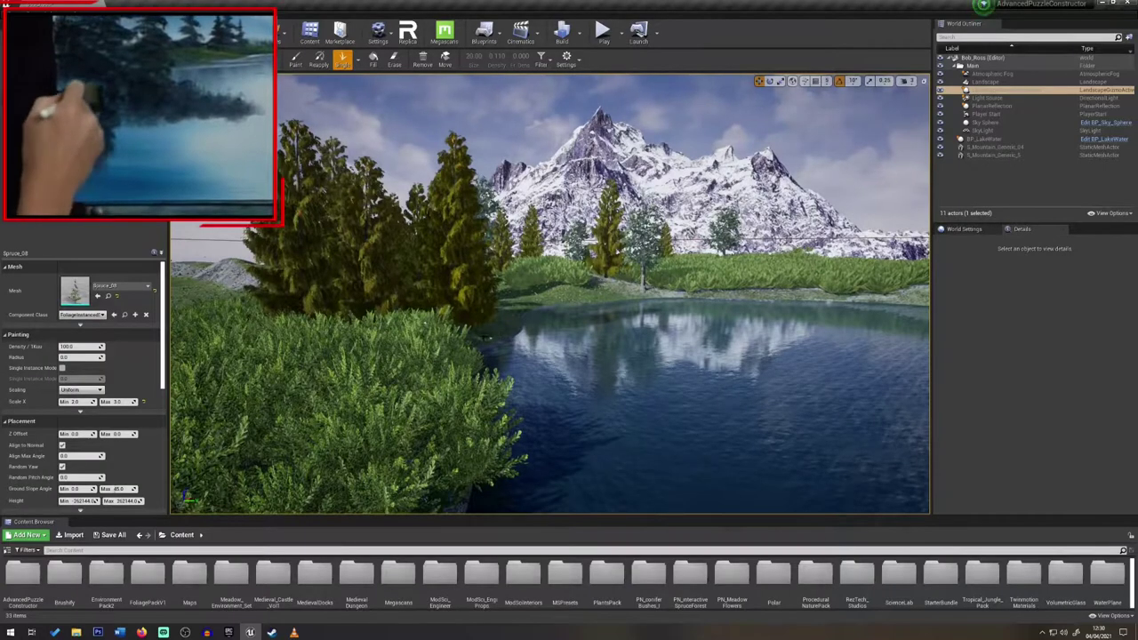
key(w)
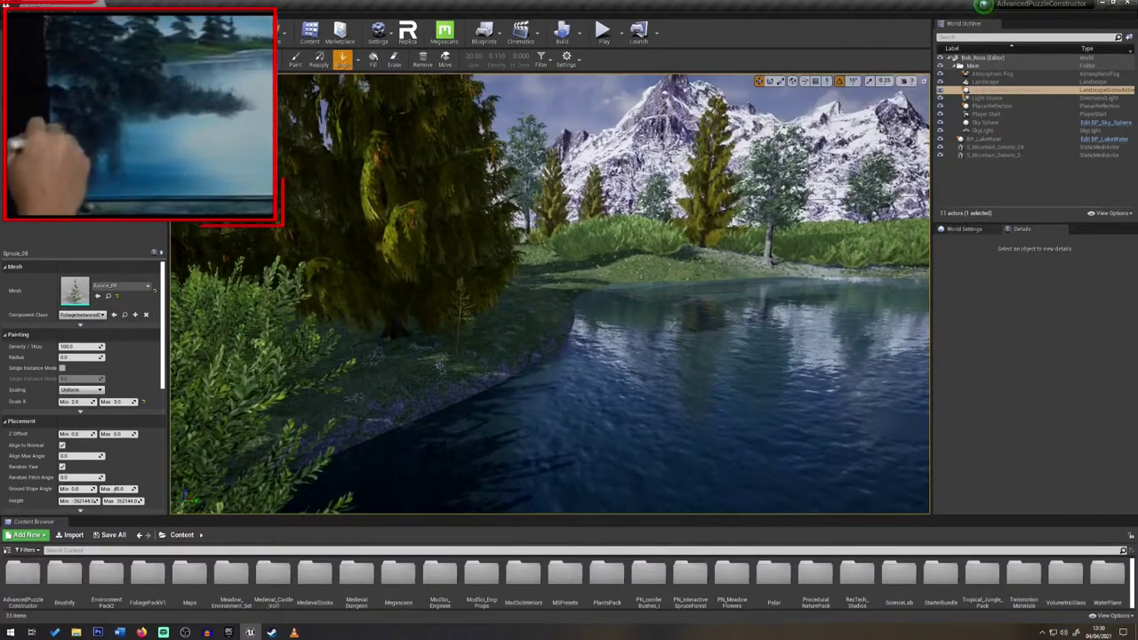
key(ctrl+z)
key(s)
right_drag(494, 356, 477, 293)
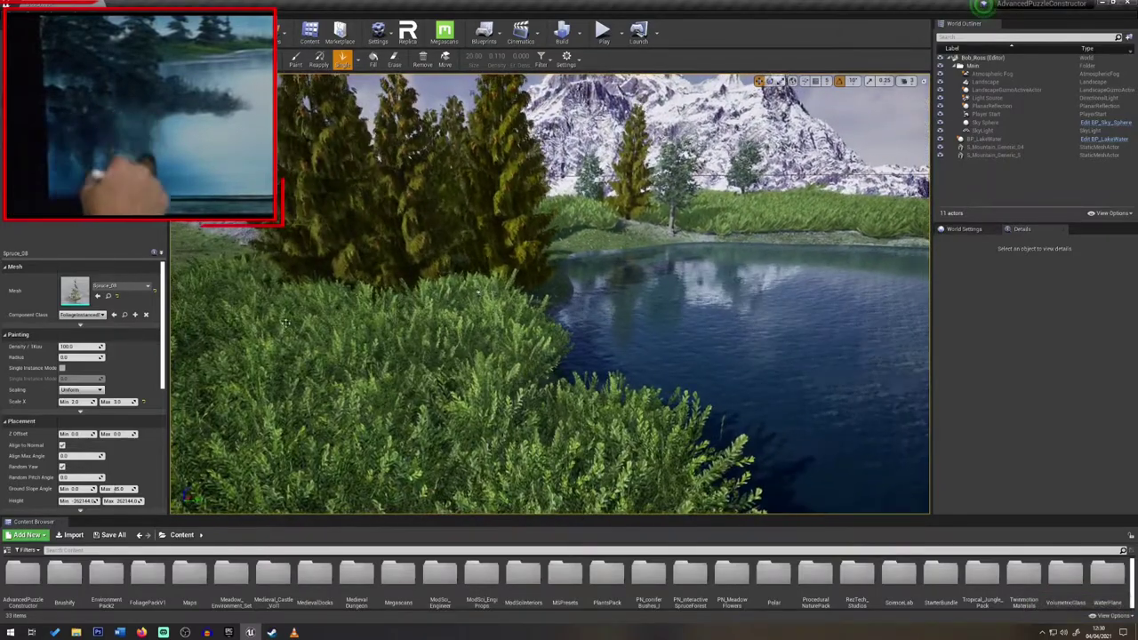
Set the minimum and maximum Scale X of Spruce_08 to 10 and place several among the bushes before the large spruces
click(121, 402)
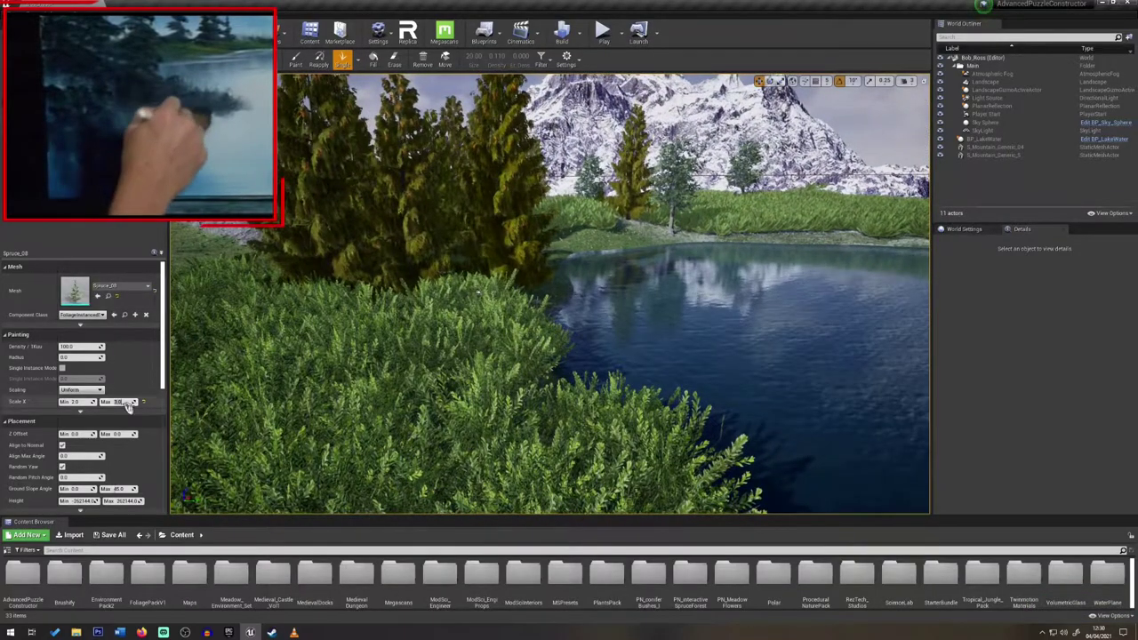
text(10)
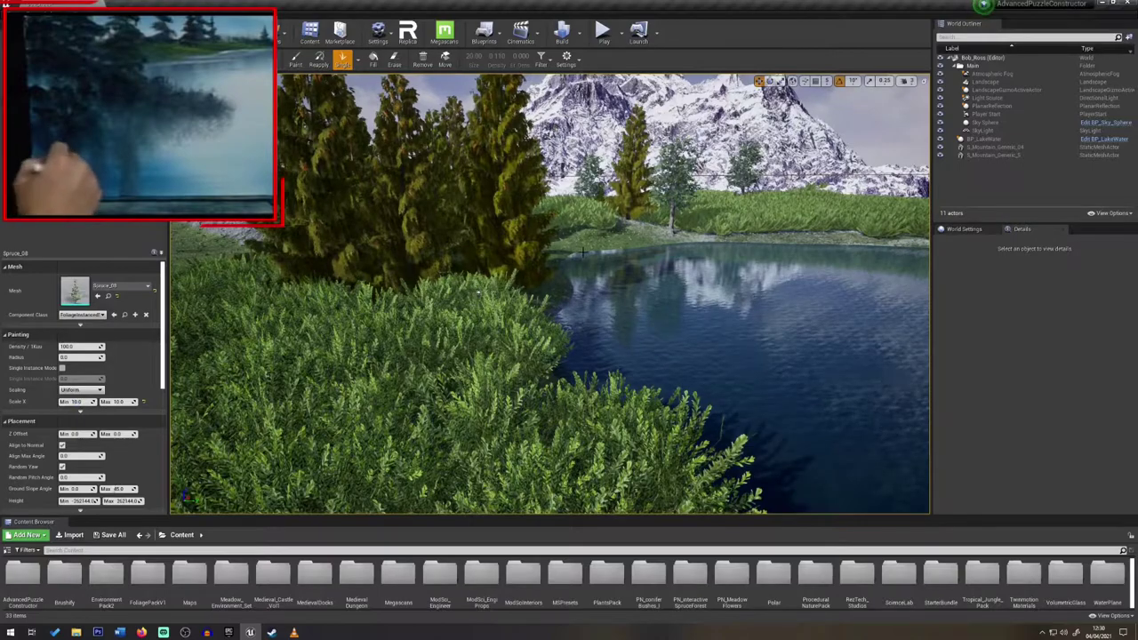
key(ctrl+z)
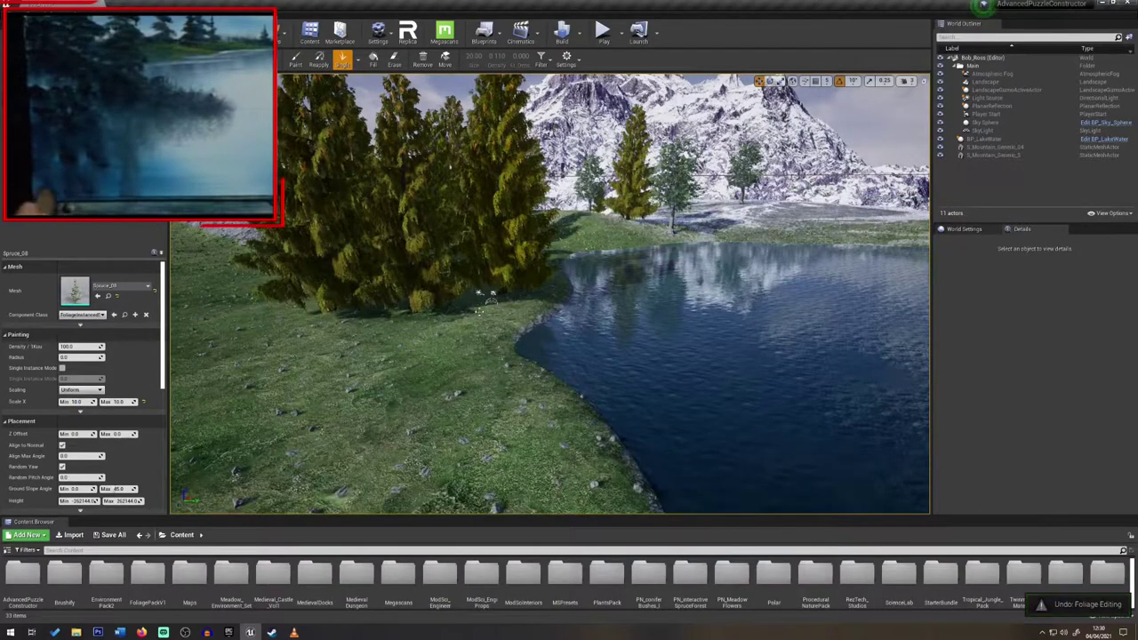
key(ctrl+y)
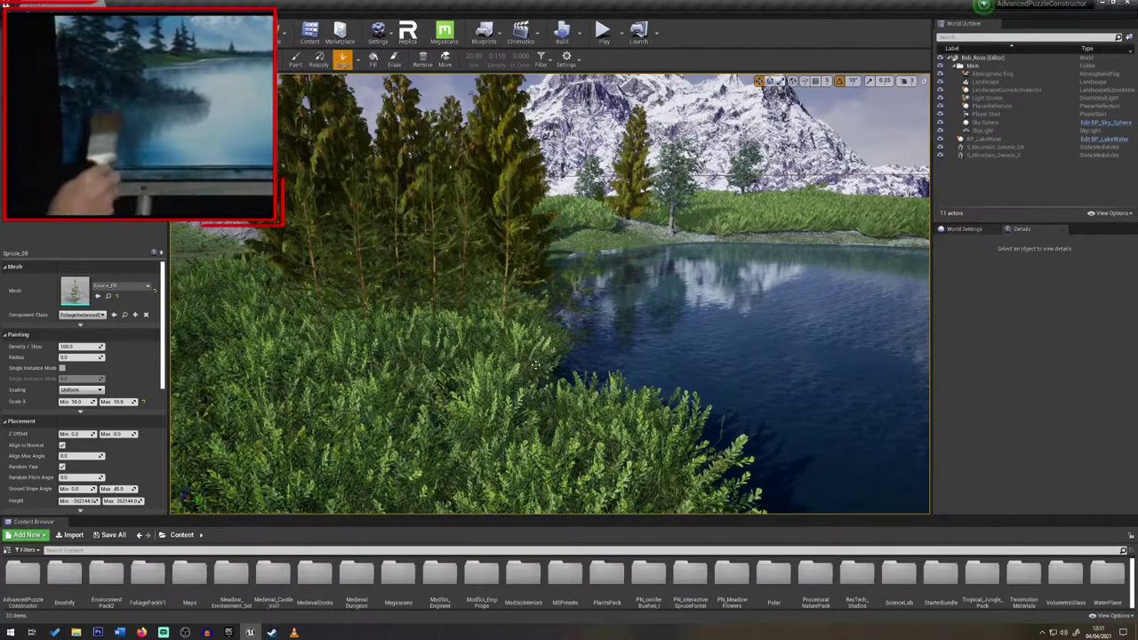
Undo the last Spruce_08 foliage placement at the water's edge beside the bushes
key(ctrl+z)
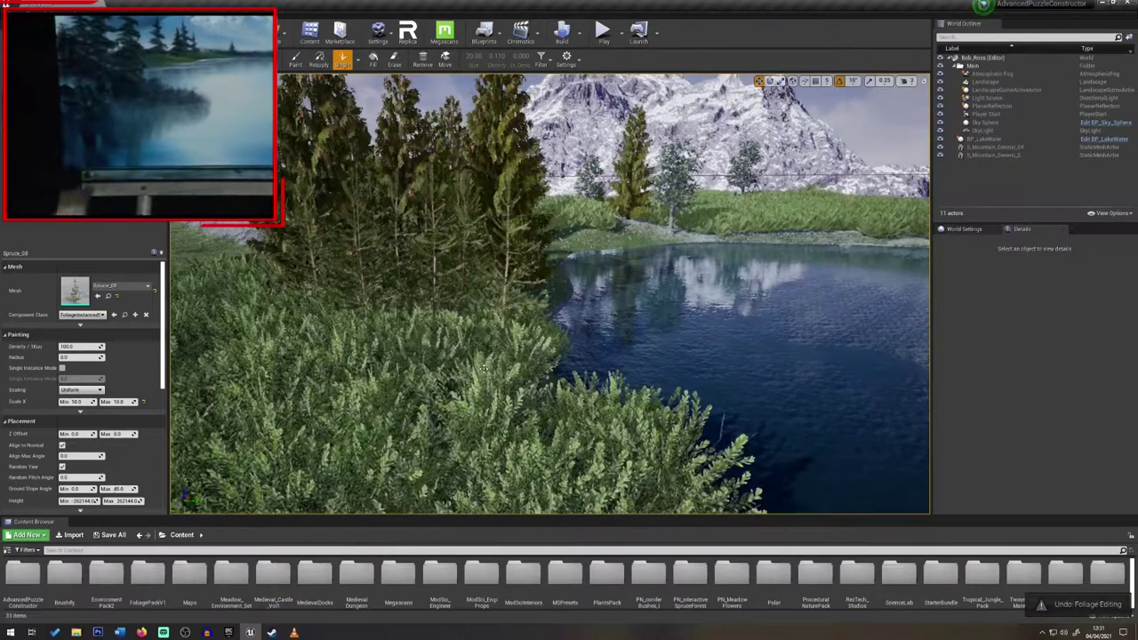
mouse_move(519, 363)
right_down()
mouse_move(520, 395)
mouse_move(662, 391)
mouse_move(569, 320)
mouse_move(627, 309)
mouse_move(615, 294)
mouse_move(628, 291)
mouse_move(539, 352)
right_up()
key(d)
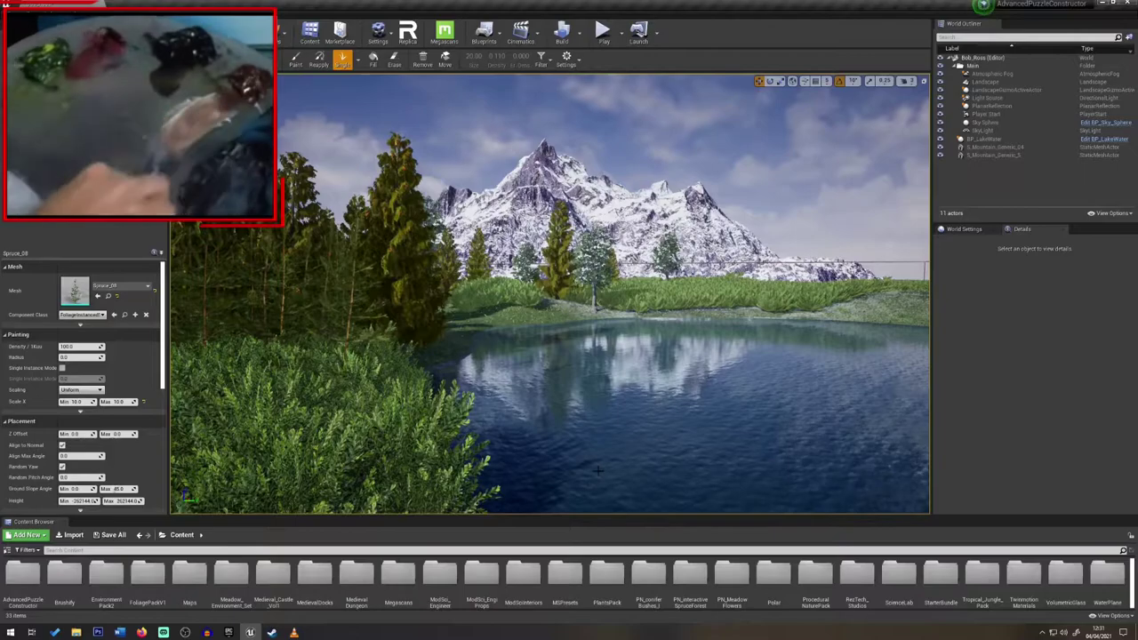
mouse_move(549, 294)
right_down()
mouse_move(555, 286)
mouse_move(548, 305)
right_up()
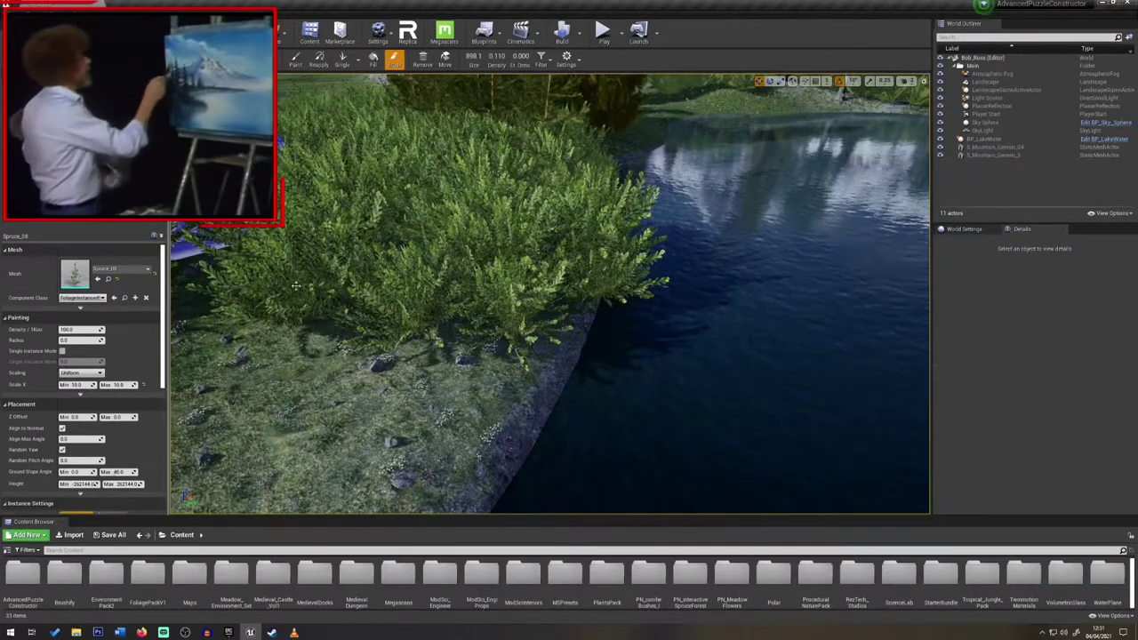
Erase the bushes from the near tip of the bank with an 898.1 foliage eraser, leaving those closer to the spruces
mouse_move(296, 285)
mouse_down()
mouse_move(238, 327)
mouse_move(249, 358)
mouse_move(451, 347)
mouse_move(557, 301)
mouse_up()
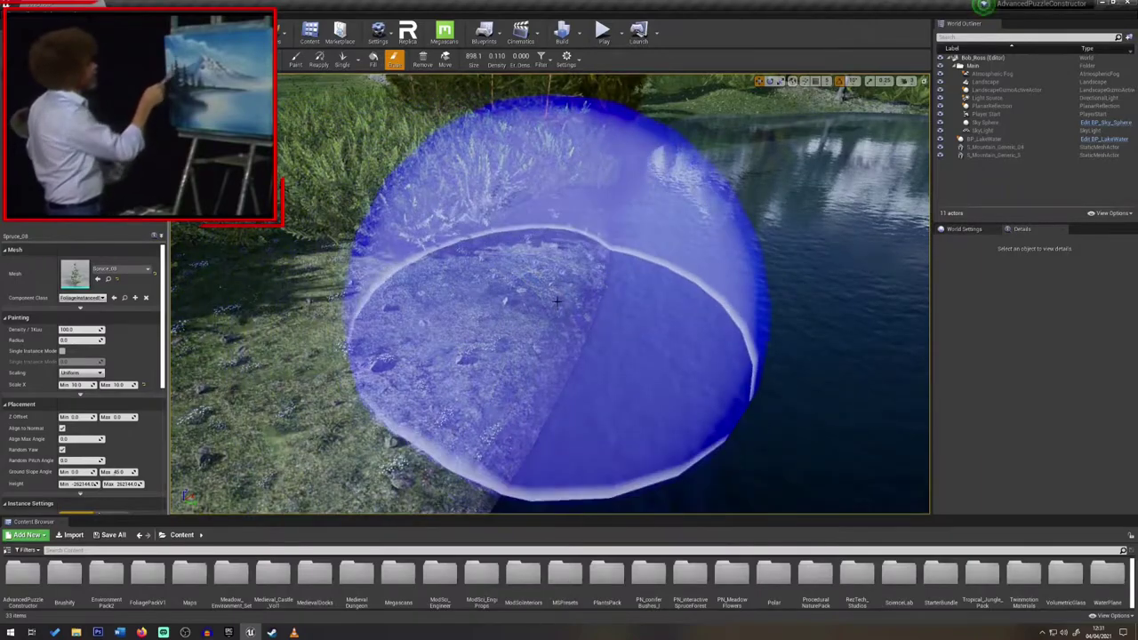
right_drag(272, 294, 182, 295)
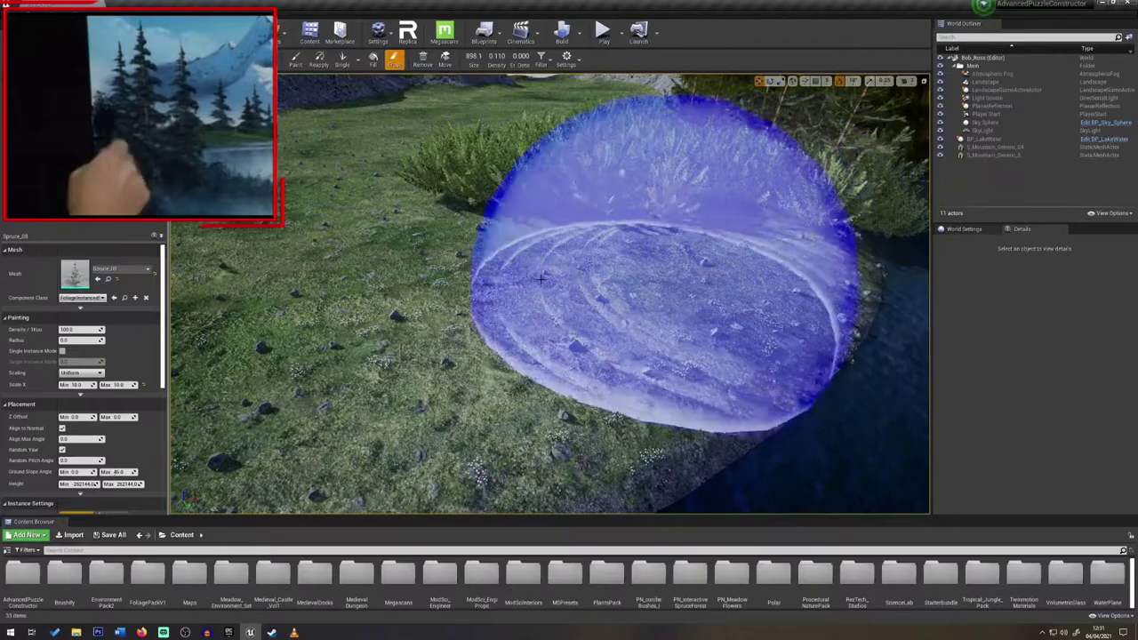
mouse_move(345, 227)
right_down()
mouse_move(489, 209)
mouse_move(462, 178)
right_up()
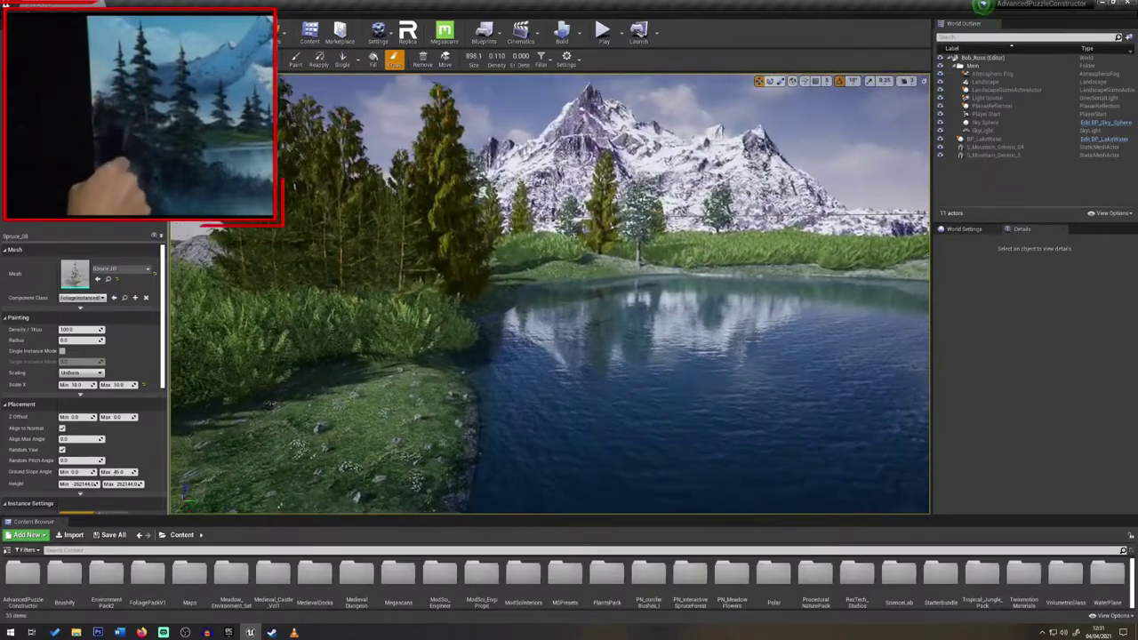
mouse_move(301, 103)
right_down()
mouse_move(322, 92)
mouse_move(316, 109)
right_up()
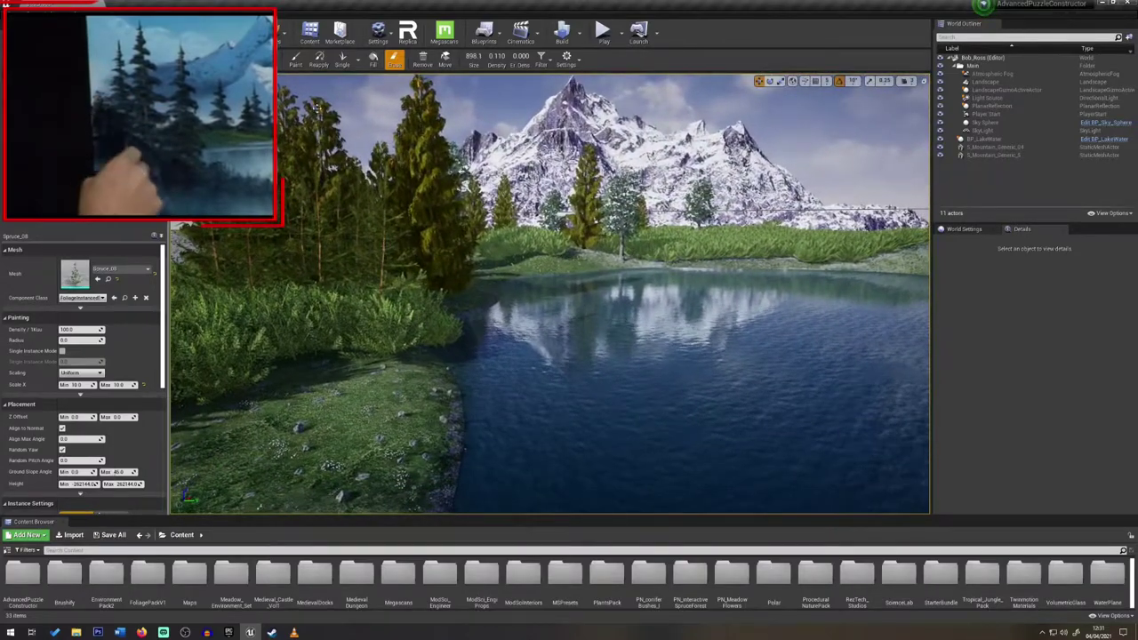
Switch to landscape sculpting, try sculpting the near shore and lakebed with a radius of 2639, and undo both attempts
click(294, 71)
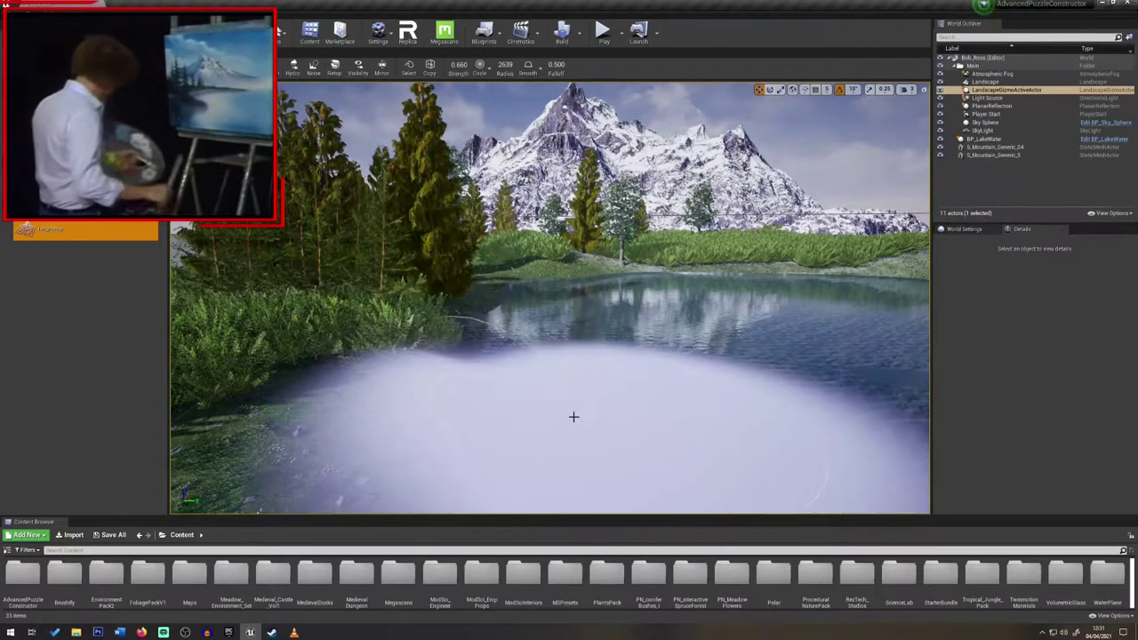
click(560, 416)
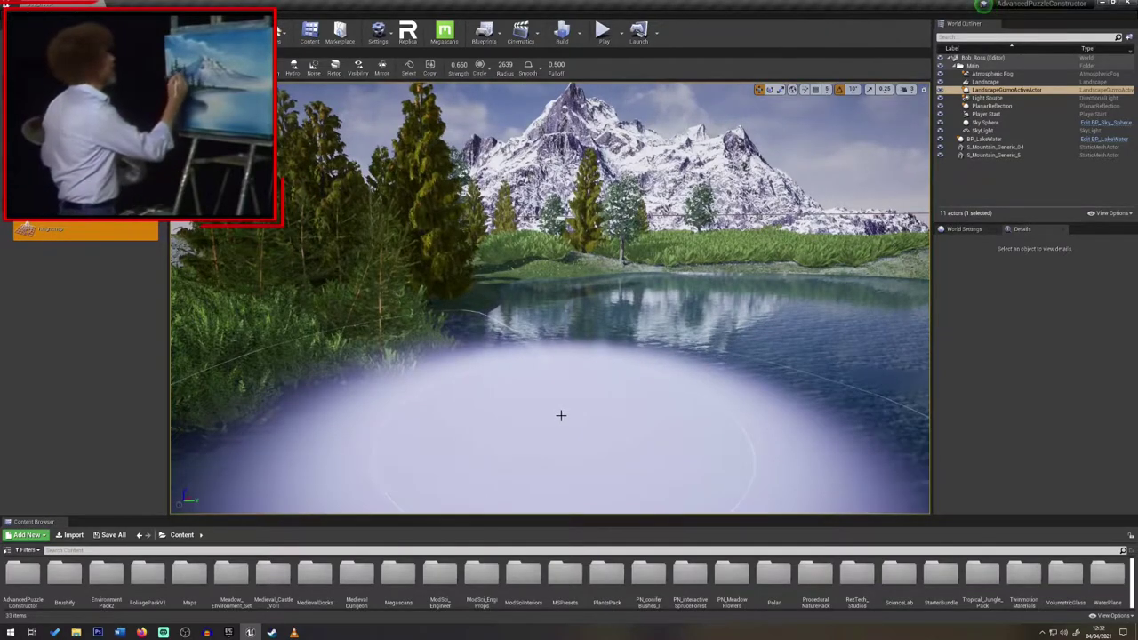
key(ctrl+z)
click(625, 419)
key(ctrl+z)
Reduce the sculpting brush radius to 241 and lower the grassy near bank in front of the bushes below the water
key(bracketleft)
key(bracketleft)
key(bracketleft)
key(bracketleft)
key(bracketleft)
key(bracketleft)
key(bracketleft)
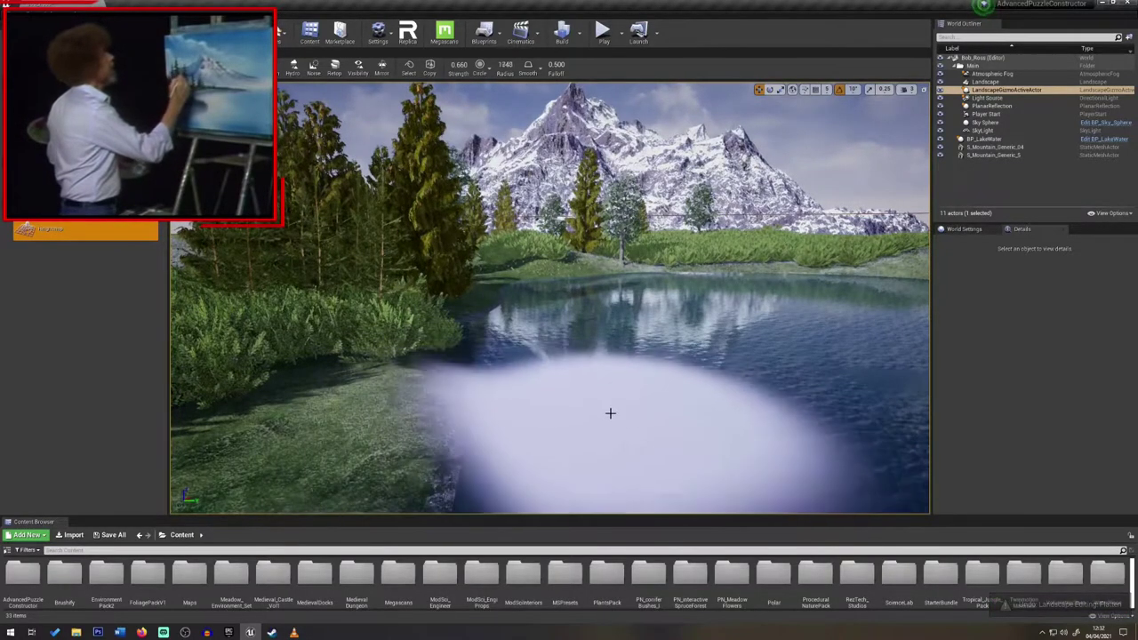
key(bracketleft)
key(bracketleft)
key(bracketleft)
key(bracketleft)
key(bracketleft)
key(bracketleft)
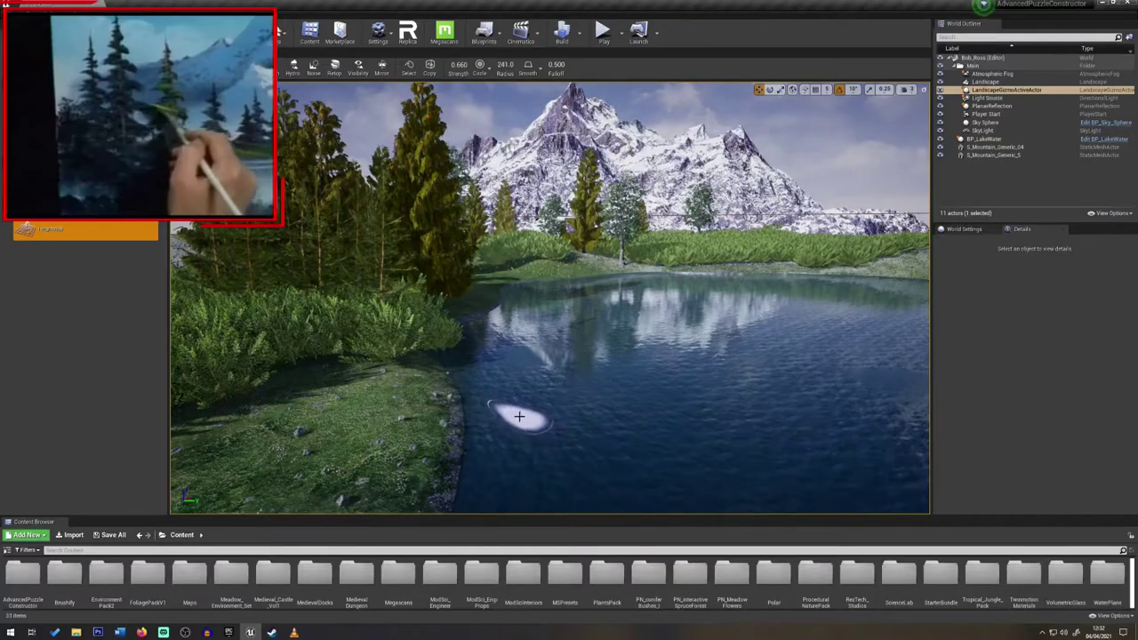
mouse_move(346, 419)
shift+mouse_down()
mouse_move(291, 429)
mouse_move(427, 477)
shift+mouse_up()
right_drag(429, 480, 365, 498)
mouse_move(523, 467)
shift+mouse_down()
mouse_move(579, 437)
mouse_move(399, 423)
shift+mouse_up()
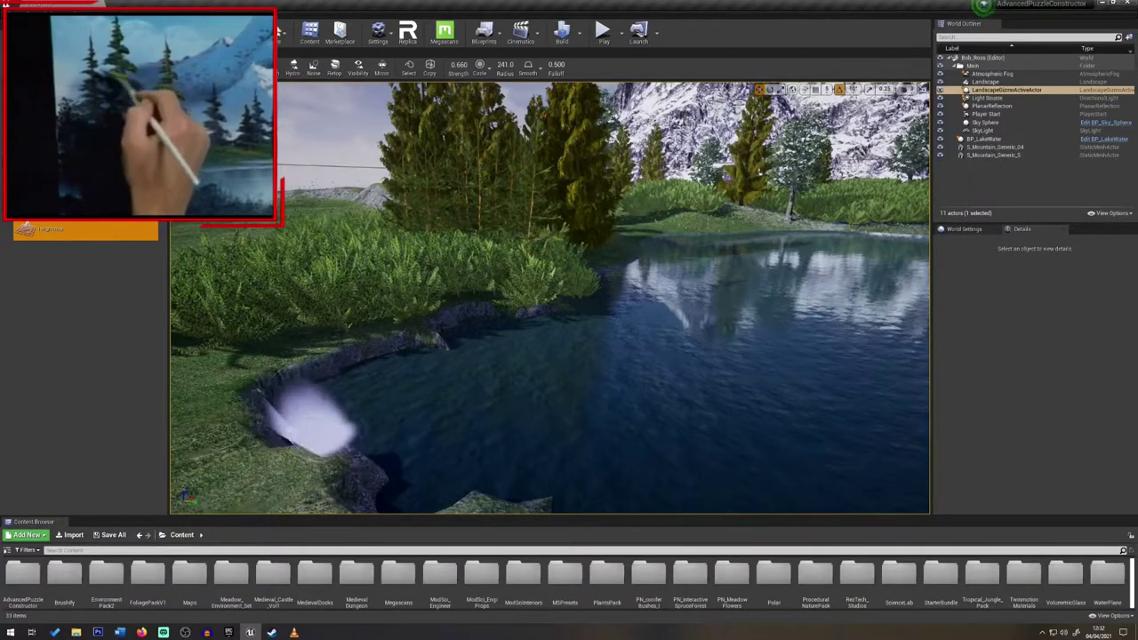
Carve the new inlet further inland through the grass beside the bushes
shift+drag(312, 425, 446, 376)
right_drag(390, 399, 289, 398)
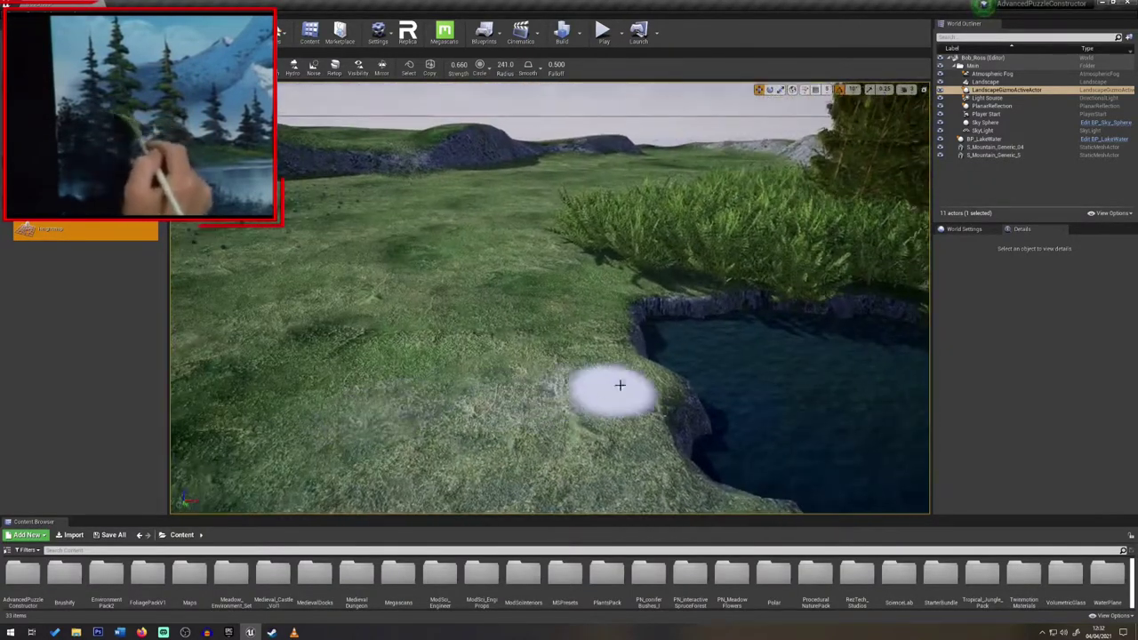
mouse_move(668, 349)
shift+mouse_down()
mouse_move(505, 305)
mouse_move(560, 381)
mouse_move(513, 346)
shift+mouse_up()
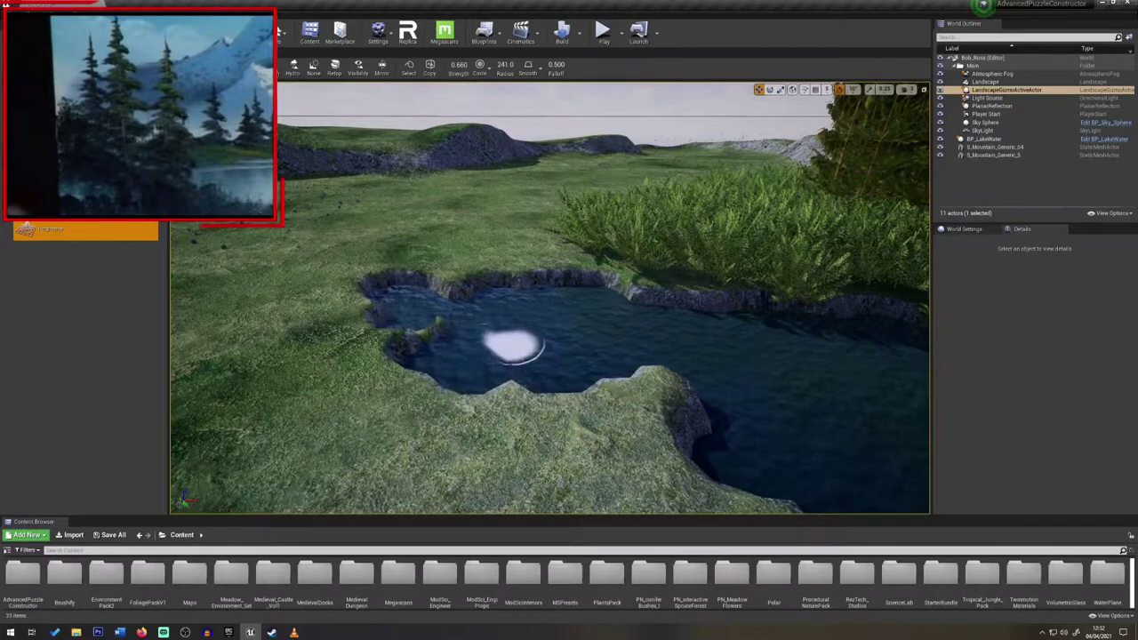
mouse_move(490, 364)
right_down()
mouse_move(613, 426)
mouse_move(583, 417)
right_up()
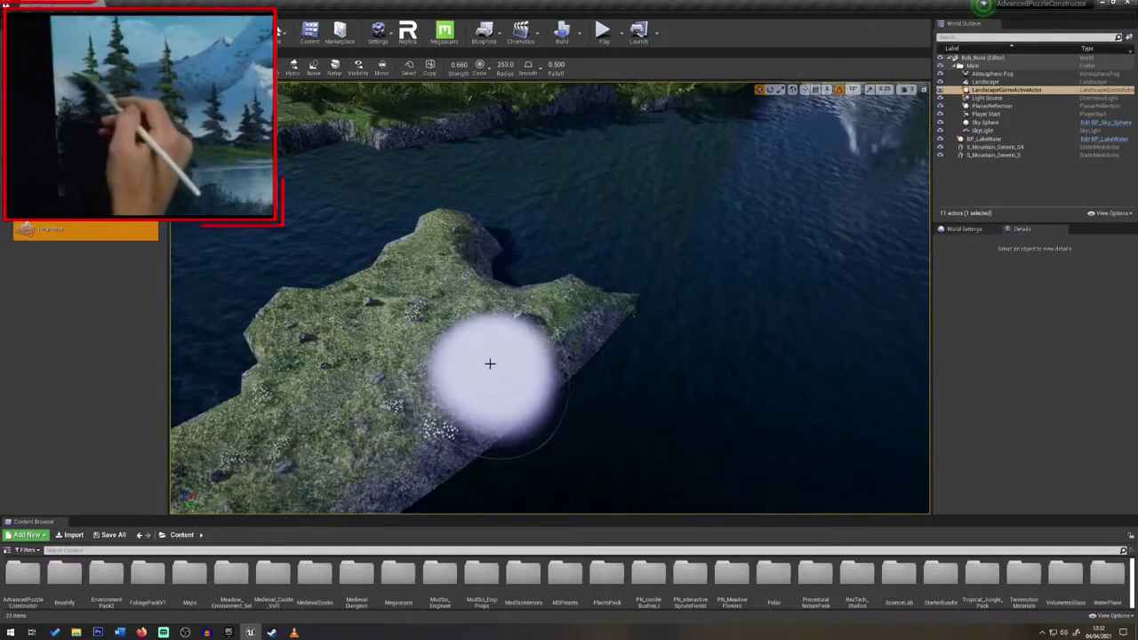
Enlarge the sculpting brush radius to 426 and sink the remaining grassy peninsula in the near lake below the water
key(bracketright)
key(bracketright)
key(bracketright)
key(bracketright)
key(bracketright)
key(bracketright)
key(bracketright)
key(bracketright)
key(bracketright)
key(bracketright)
key(bracketright)
key(bracketright)
mouse_move(489, 364)
shift+mouse_down()
mouse_move(373, 381)
mouse_move(364, 370)
shift+mouse_up()
right_drag(364, 370, 284, 427)
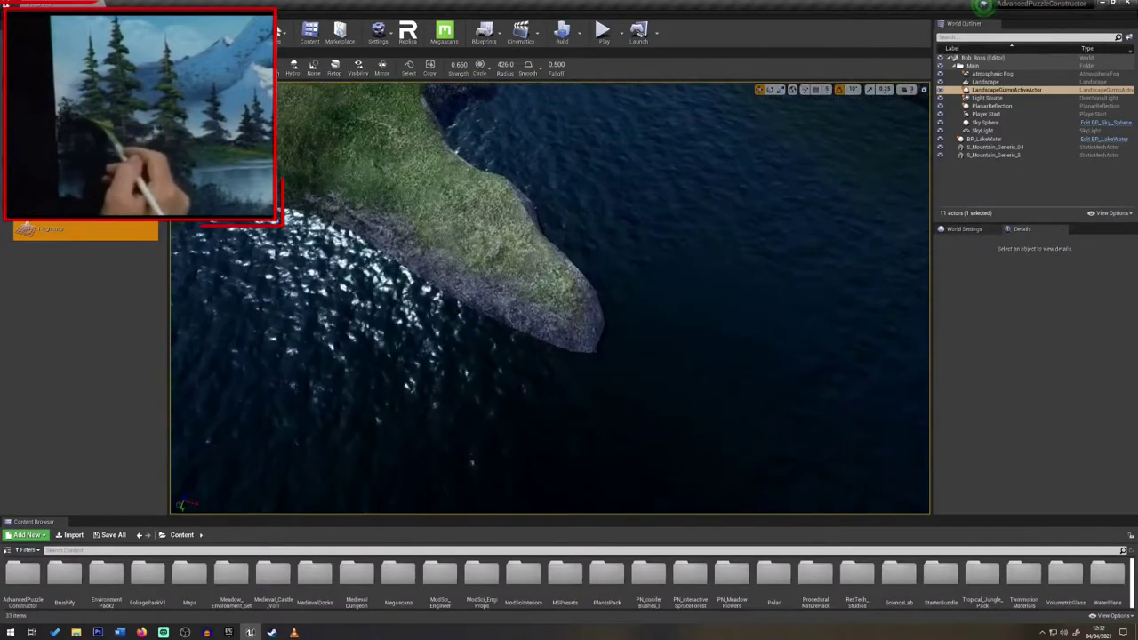
mouse_move(525, 311)
shift+mouse_down()
mouse_move(412, 229)
mouse_move(432, 222)
shift+mouse_up()
mouse_move(432, 221)
right_down()
mouse_move(525, 200)
mouse_move(551, 125)
right_up()
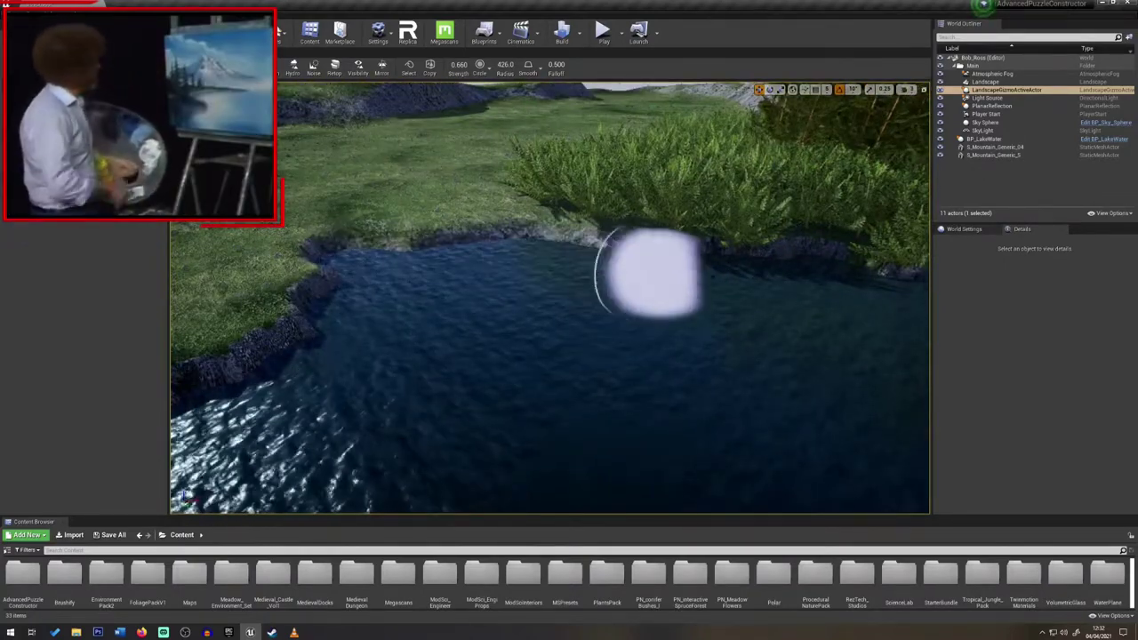
right_drag(871, 259, 911, 258)
mouse_move(601, 268)
right_down()
mouse_move(699, 273)
mouse_move(698, 324)
mouse_move(651, 264)
right_up()
right_drag(729, 266, 800, 267)
right_drag(549, 298, 547, 316)
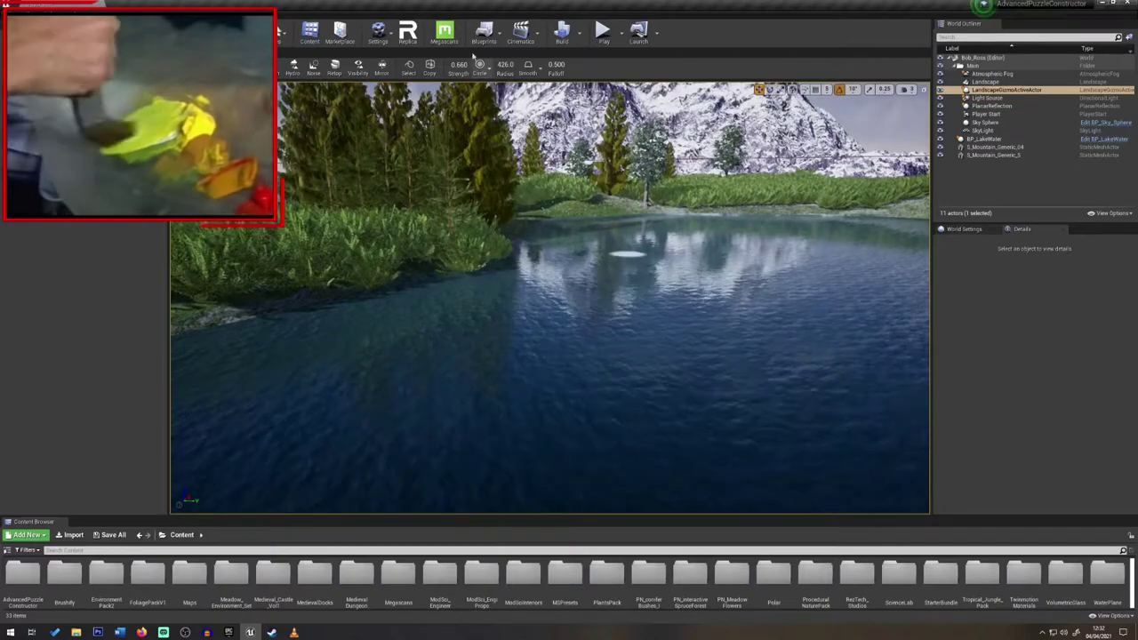
Return to selection mode and finely adjust the PlanarReflection's height over the lake, leaving it deselected
click(279, 42)
click(284, 59)
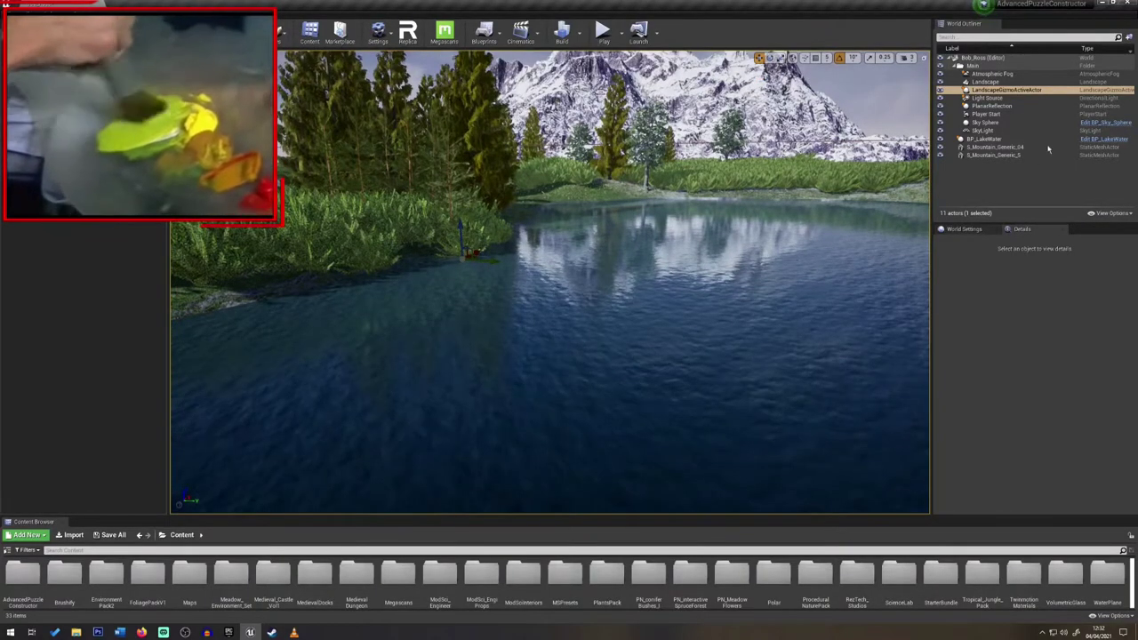
click(999, 106)
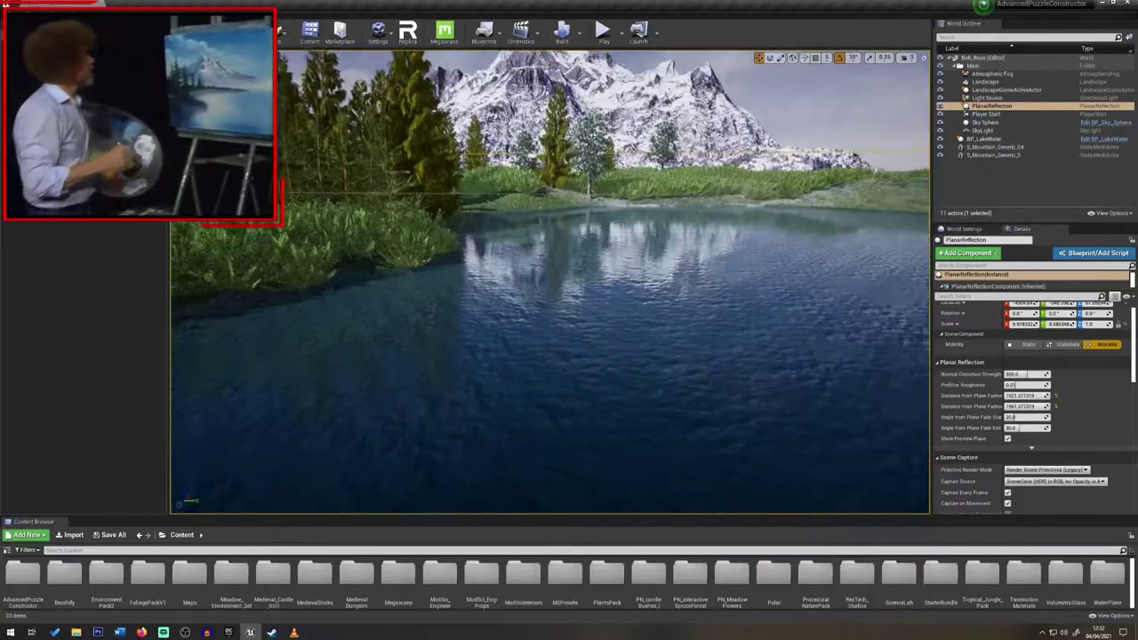
right_drag(458, 224, 337, 224)
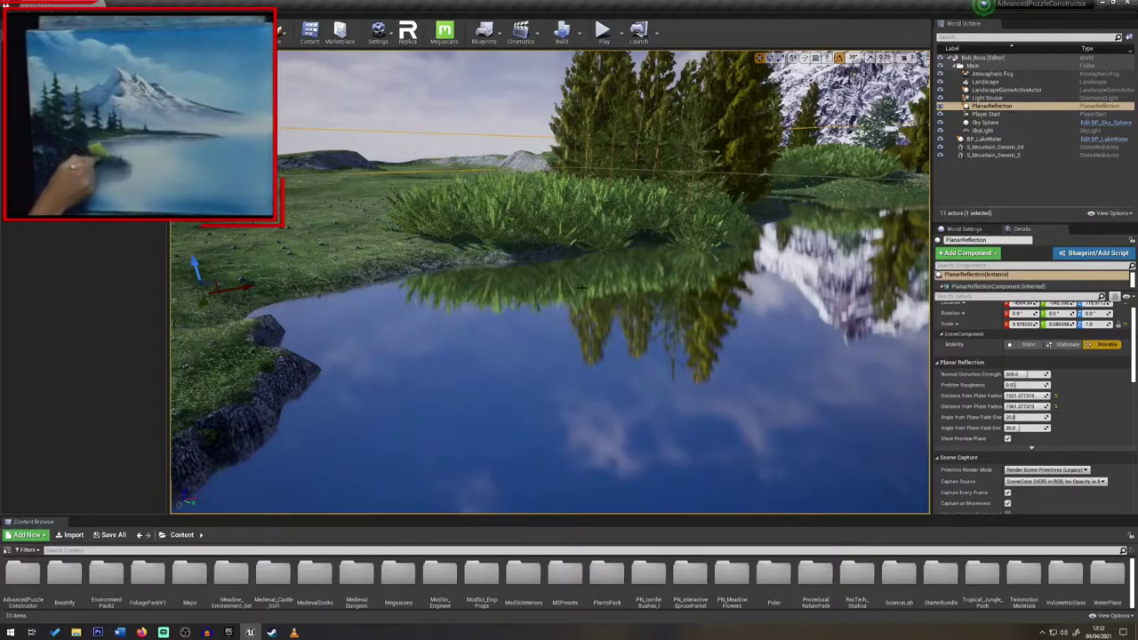
mouse_move(582, 287)
right_down()
mouse_move(680, 284)
mouse_move(578, 281)
right_up()
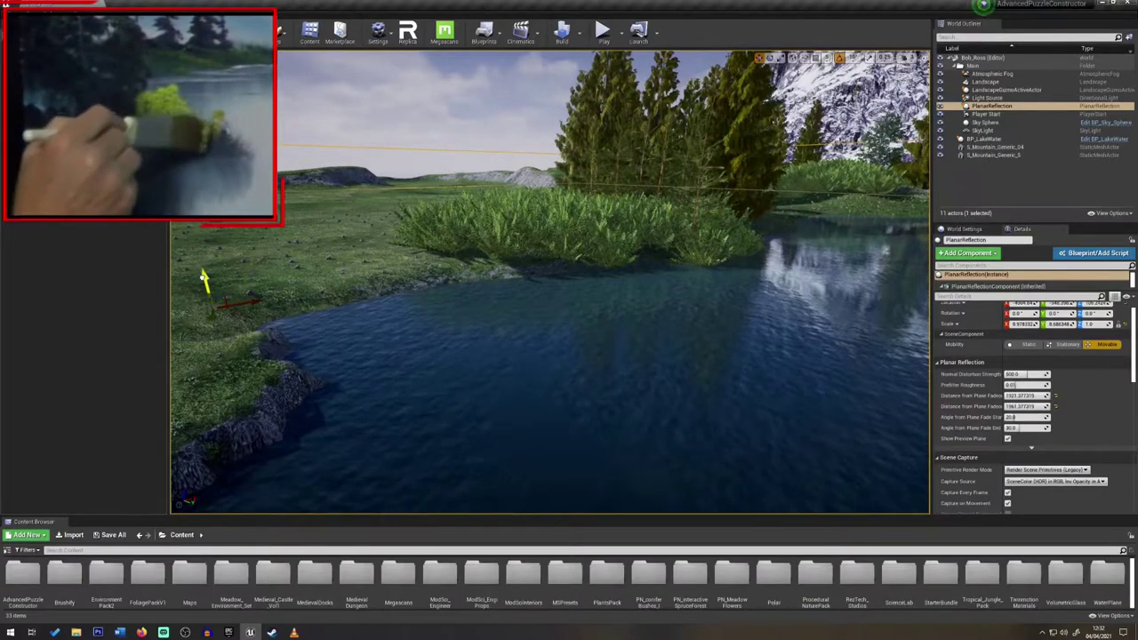
drag(203, 277, 203, 274)
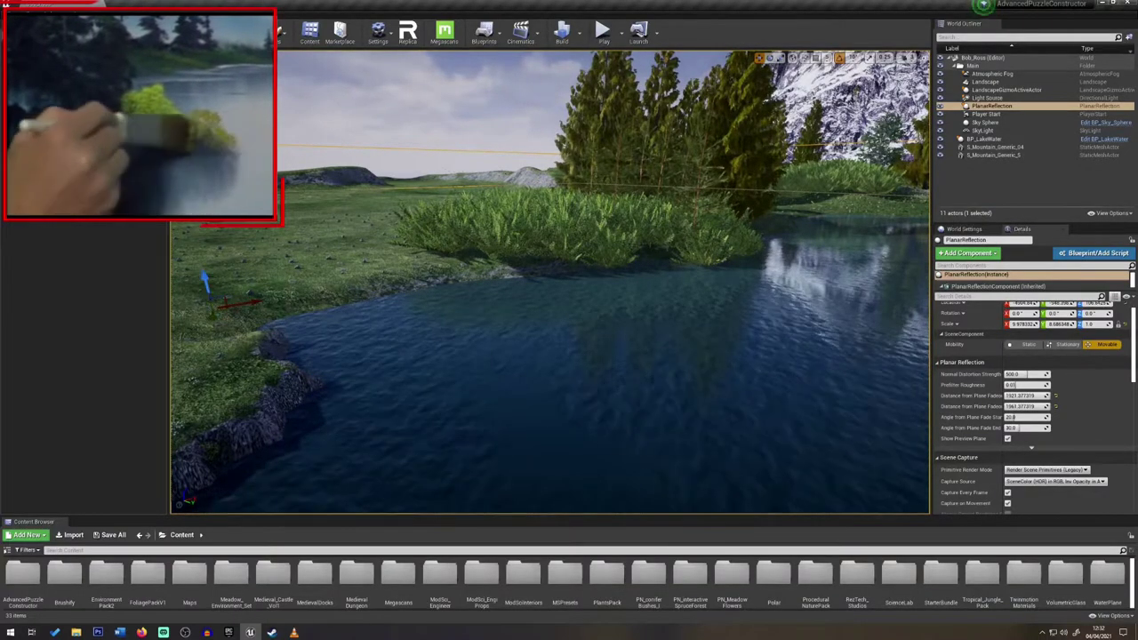
right_drag(611, 321, 729, 334)
key(Escape)
mouse_move(611, 321)
right_down()
mouse_move(611, 364)
mouse_move(614, 279)
mouse_move(603, 301)
mouse_move(605, 276)
mouse_move(525, 267)
mouse_move(601, 279)
mouse_move(603, 315)
right_up()
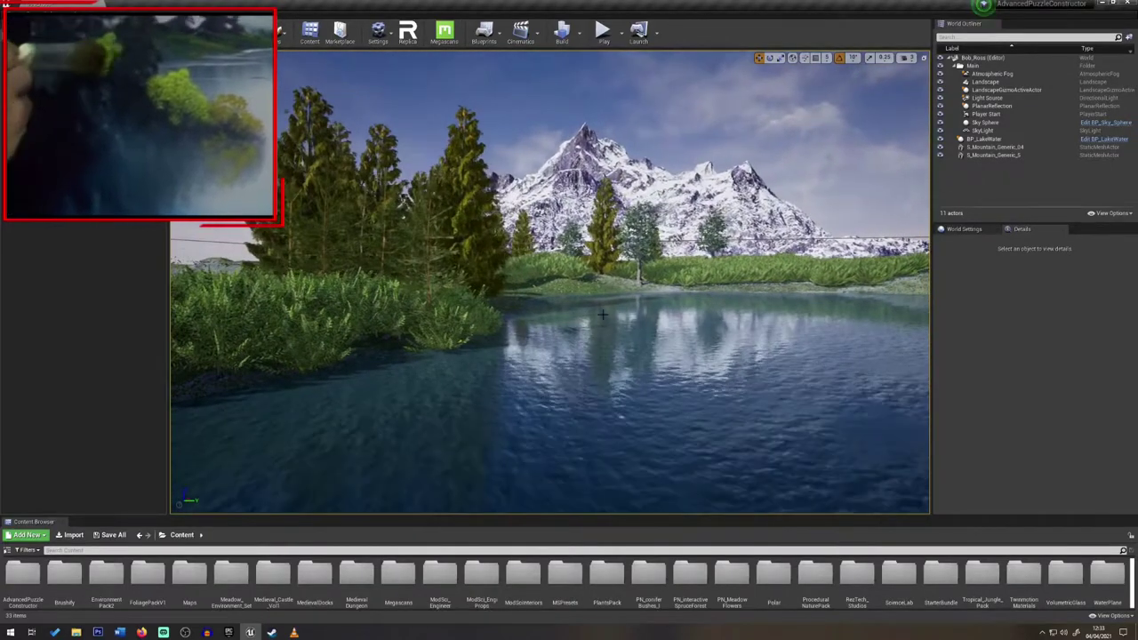
Switch to foliage mode and erase the plants left over the water in front of the bushes
click(280, 34)
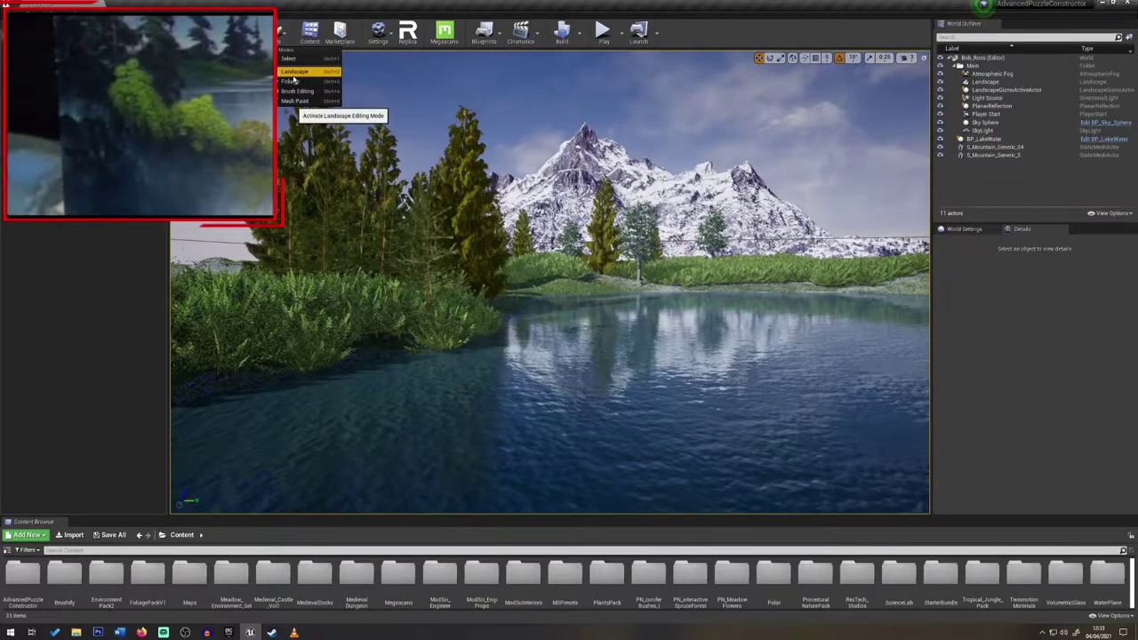
click(293, 81)
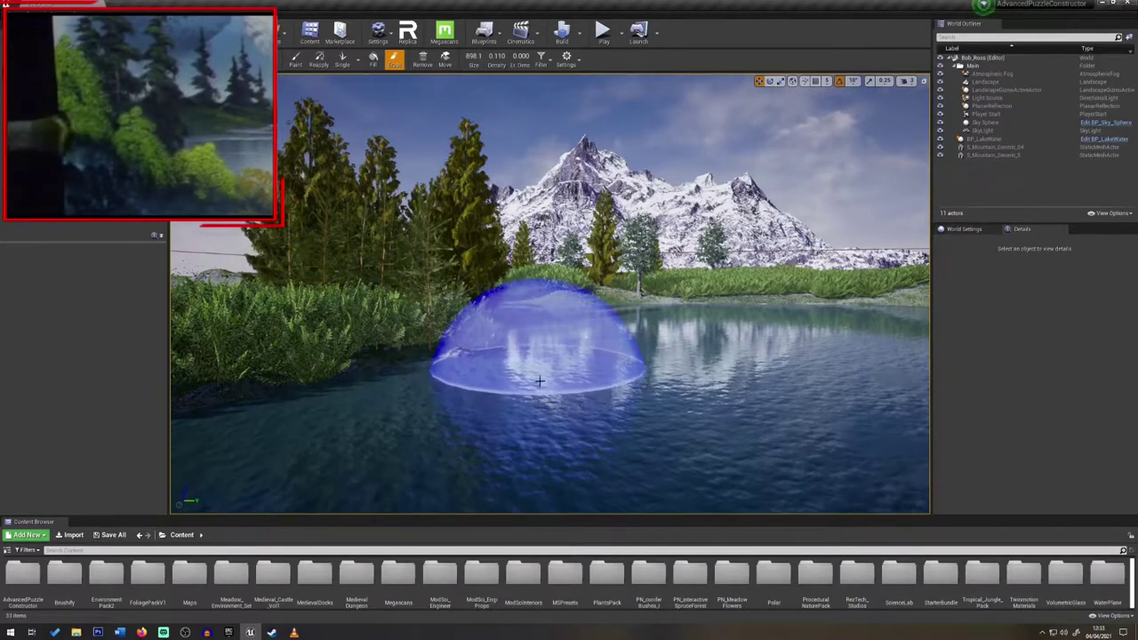
mouse_move(373, 414)
mouse_down()
mouse_move(353, 417)
mouse_move(364, 424)
mouse_up()
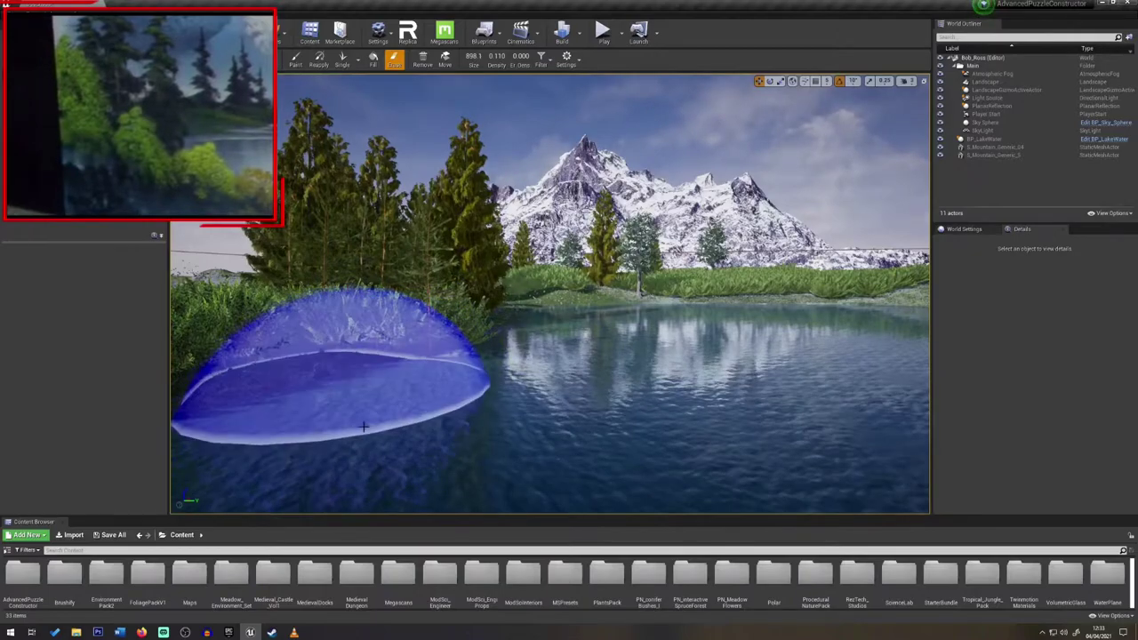
mouse_move(469, 382)
right_down()
mouse_move(378, 383)
mouse_move(458, 362)
mouse_move(455, 387)
mouse_move(473, 387)
right_up()
key(d)
key(s)
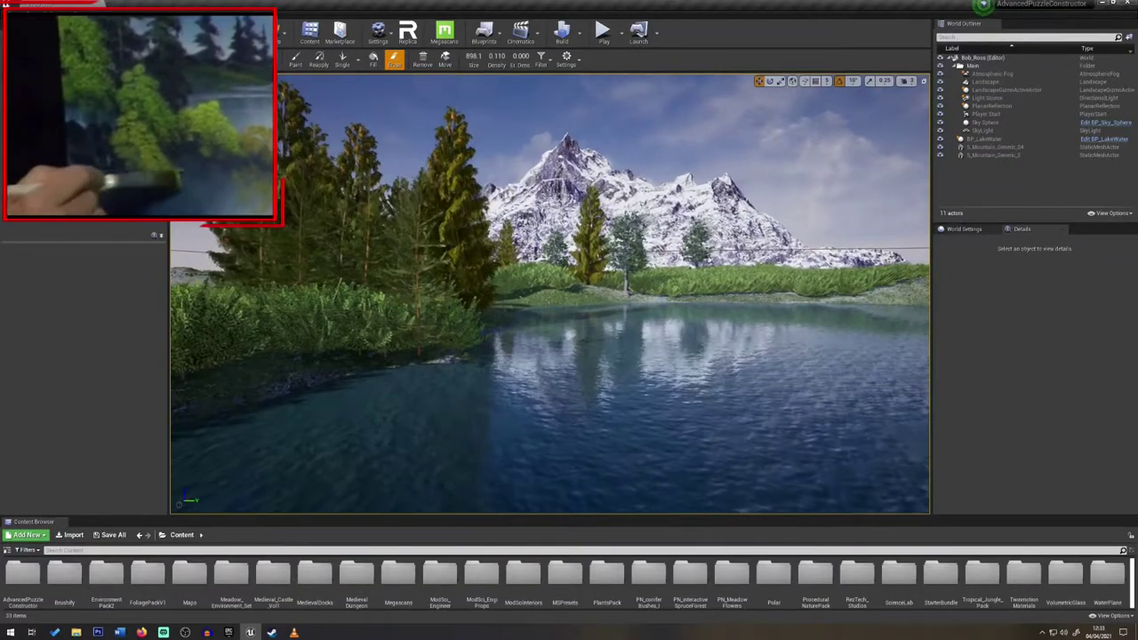
click(344, 62)
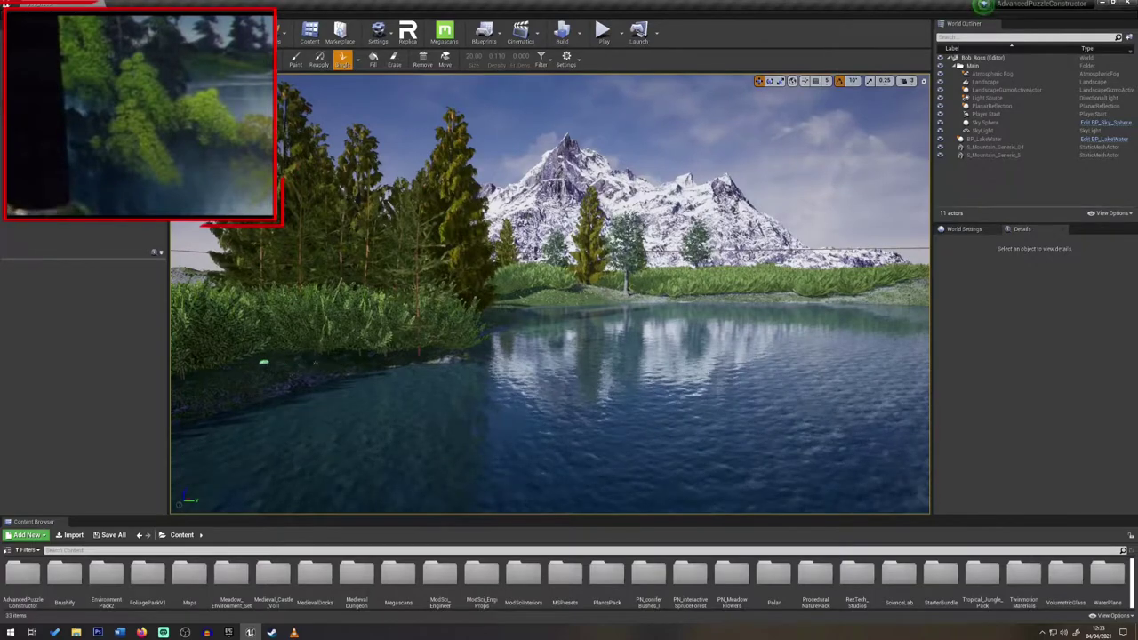
Return to landscape sculpting and raise a low strip of shore along the water in front of the bushes
click(281, 36)
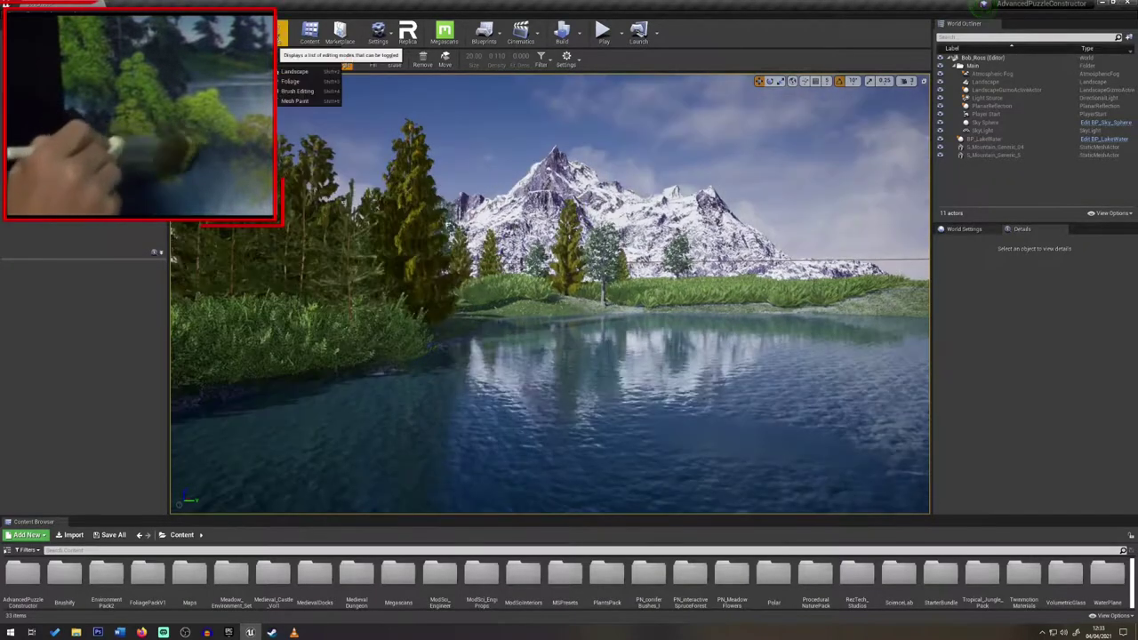
click(293, 71)
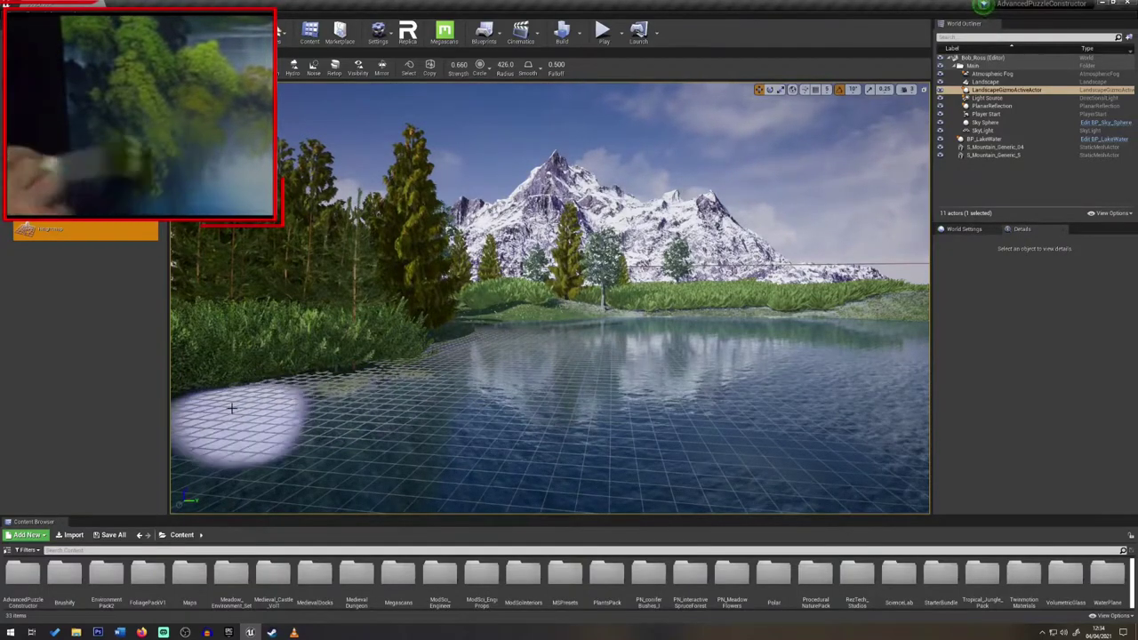
right_drag(228, 406, 298, 403)
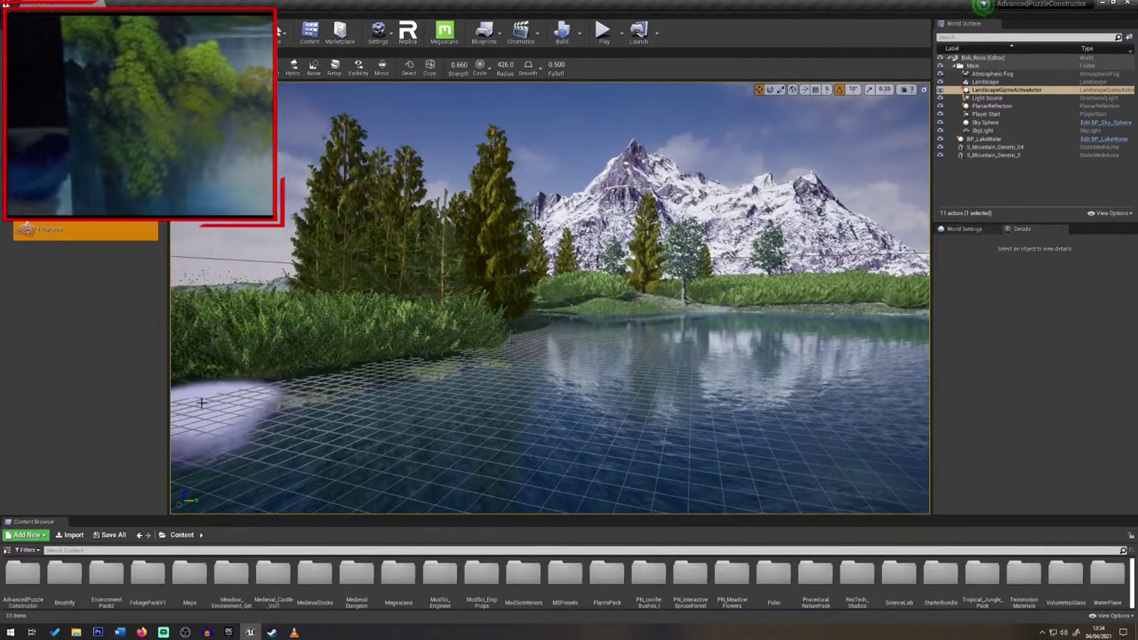
right_drag(209, 407, 286, 390)
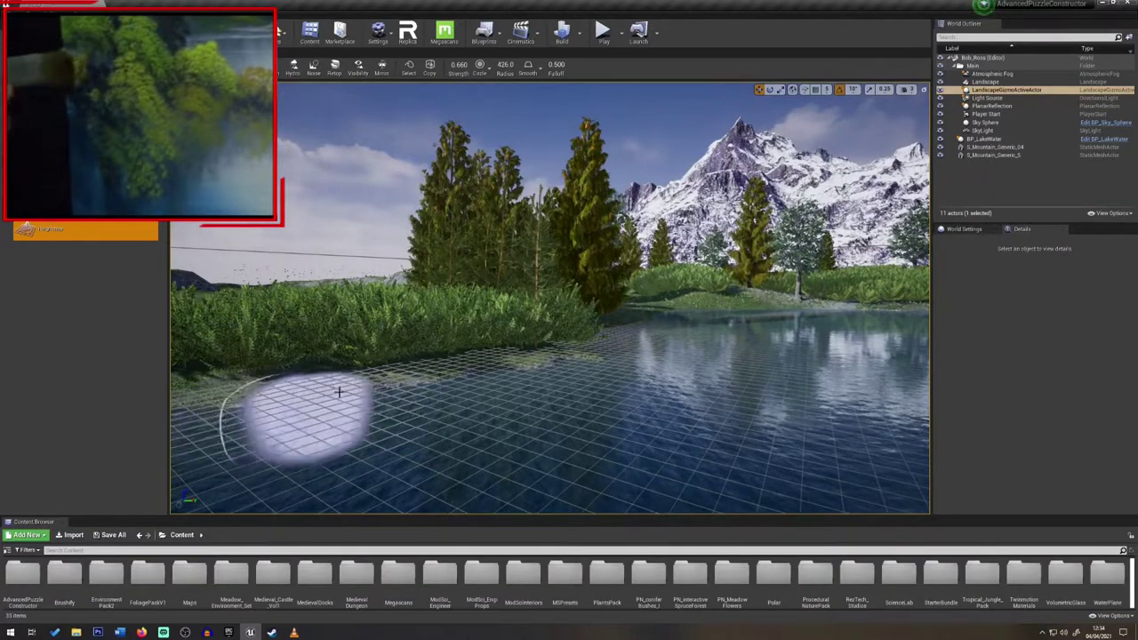
drag(339, 392, 453, 375)
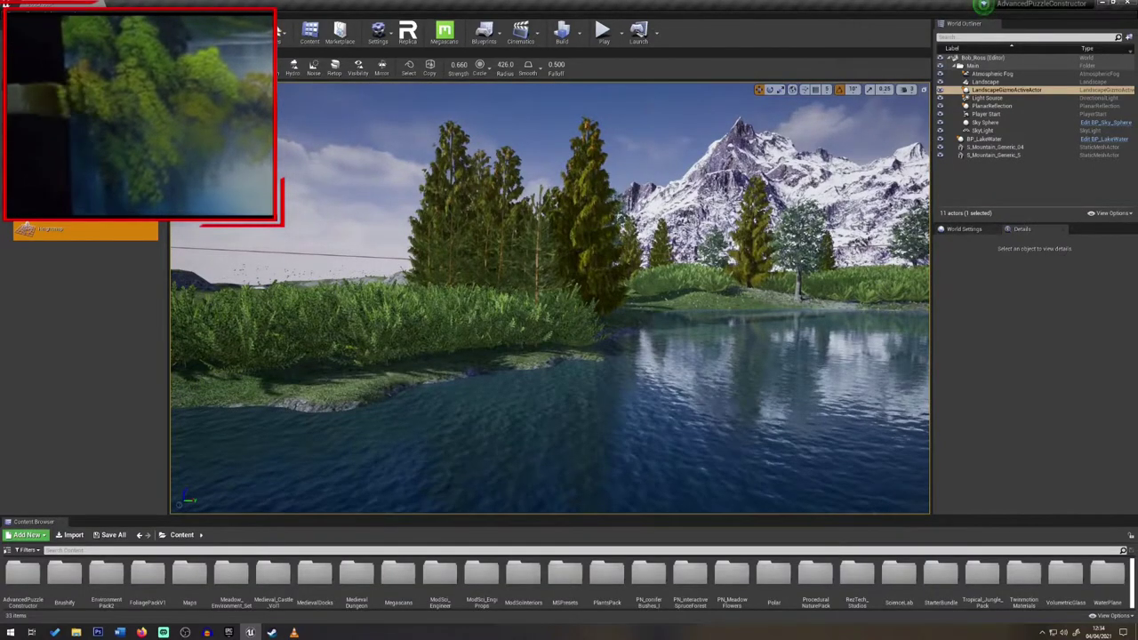
Switch to landscape painting, create layer info for the Mud layer, and paint mud along the shore in front of the bushes
click(102, 68)
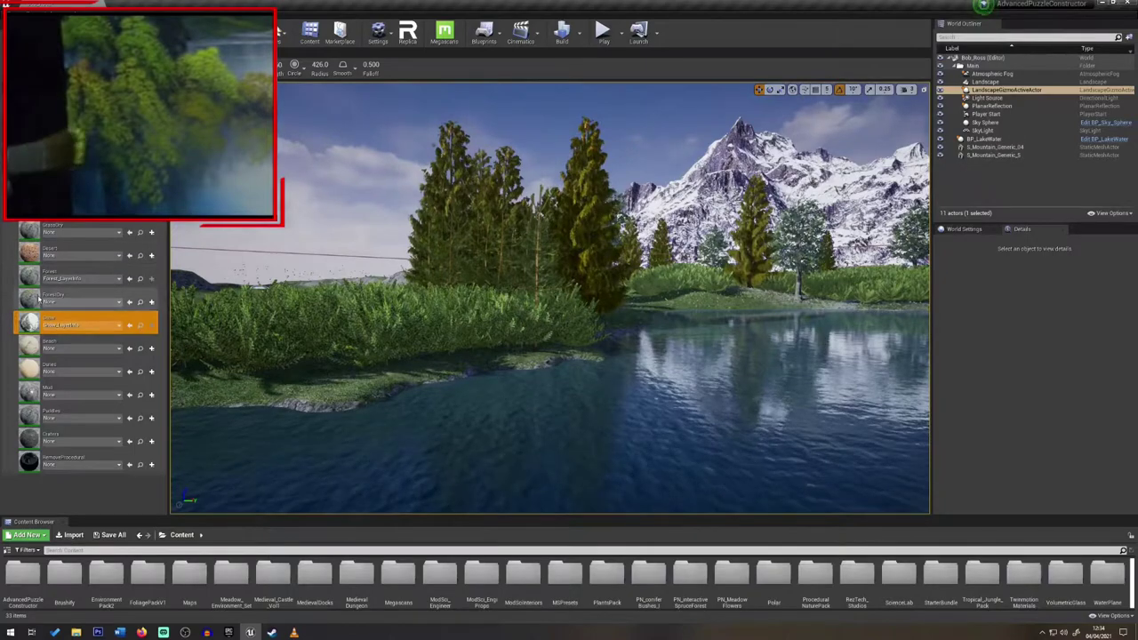
click(122, 396)
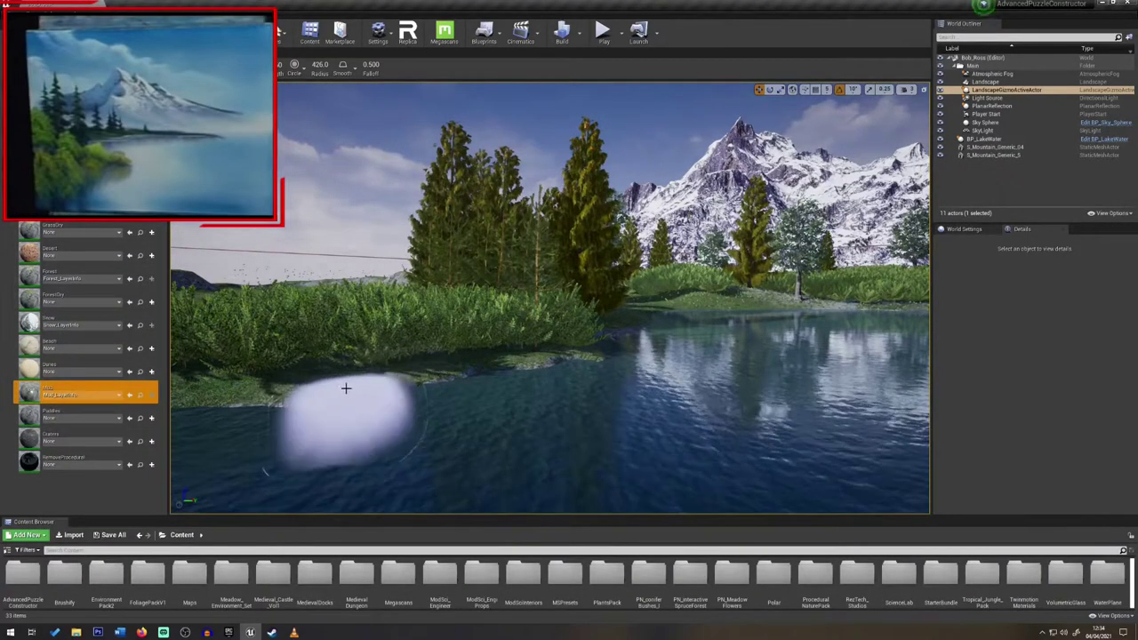
mouse_move(584, 353)
mouse_down()
mouse_move(592, 368)
mouse_move(617, 332)
mouse_up()
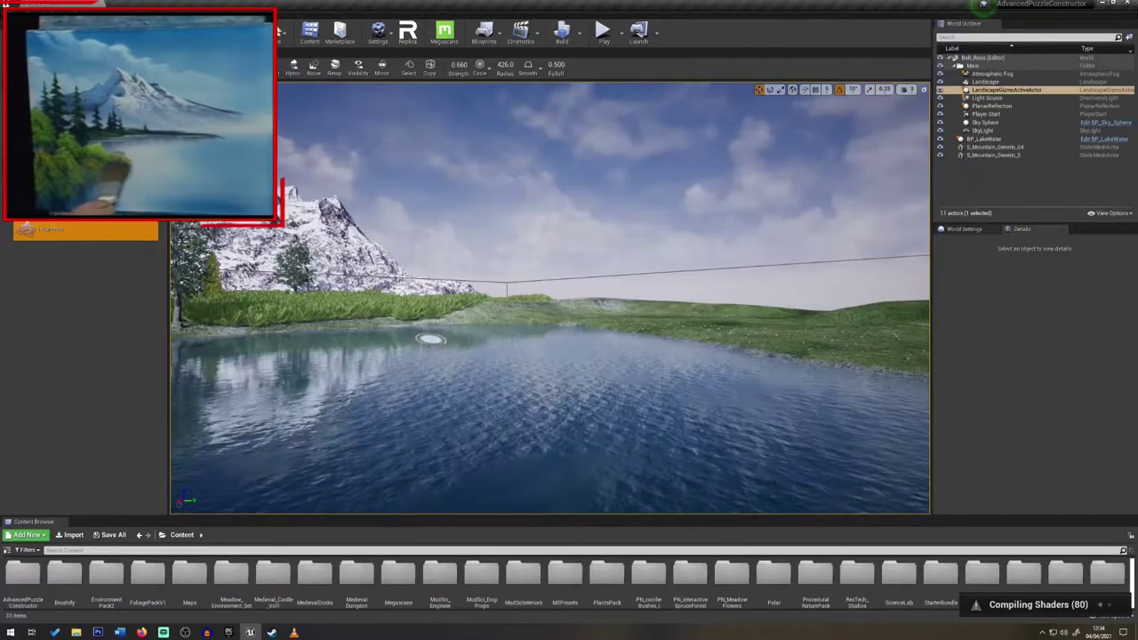
Return to sculpting with a brush radius of 1114 and raise a bank out of the water along the lake's right side
click(36, 68)
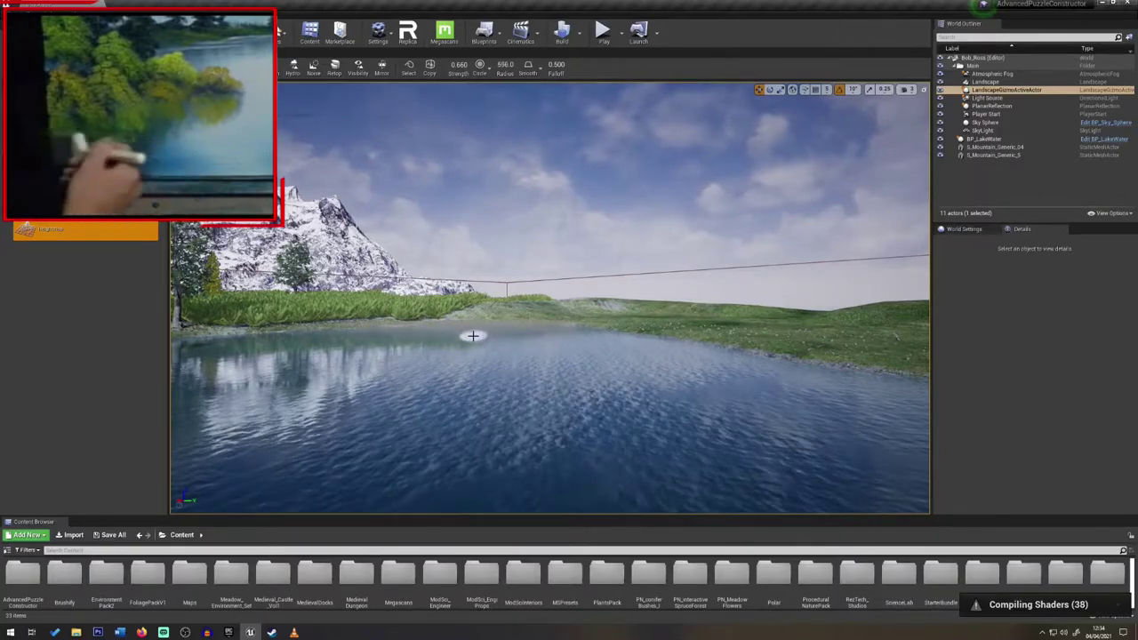
mouse_move(509, 345)
right_down()
mouse_move(412, 351)
mouse_move(440, 356)
mouse_move(411, 363)
right_up()
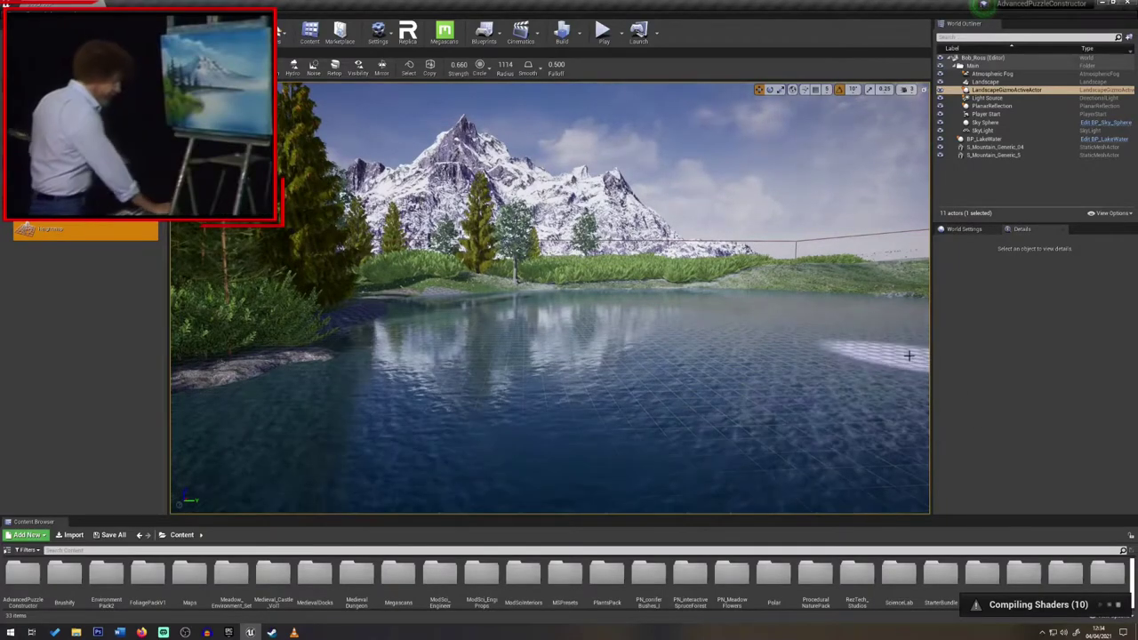
mouse_move(877, 355)
mouse_down()
mouse_move(800, 293)
mouse_move(751, 286)
mouse_move(802, 321)
mouse_move(782, 297)
mouse_move(754, 297)
mouse_move(766, 292)
mouse_up()
mouse_move(856, 297)
mouse_down()
mouse_move(985, 308)
mouse_move(907, 342)
mouse_move(950, 378)
mouse_up()
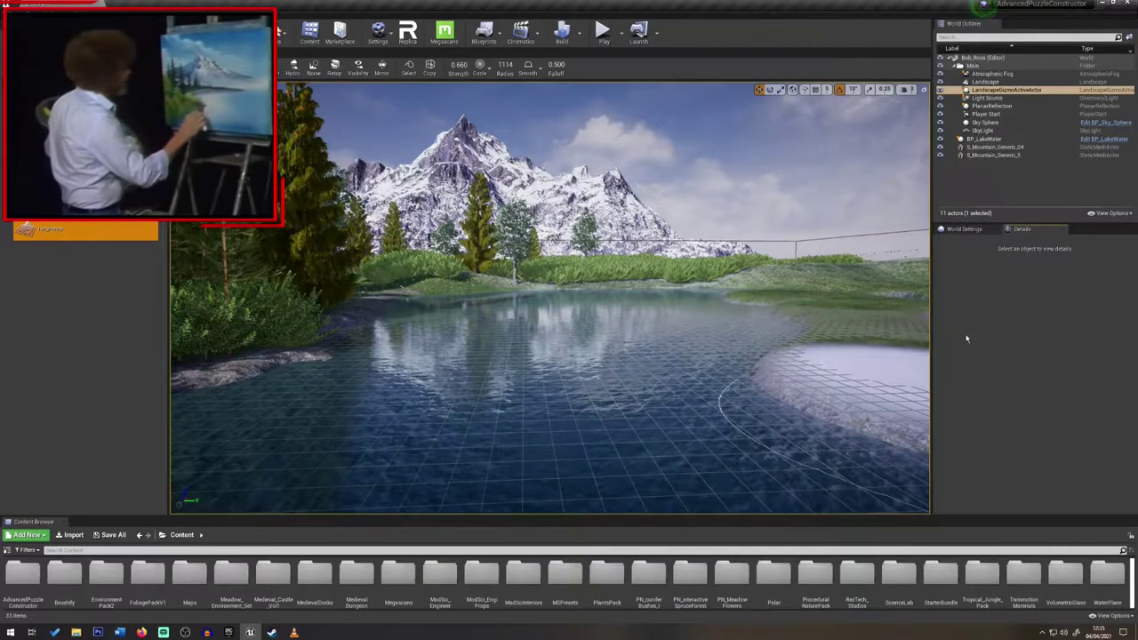
Extend the raised grassy ground behind the lake's right shore and around its near end
right_drag(858, 345, 987, 355)
mouse_move(478, 330)
mouse_down()
mouse_move(480, 350)
mouse_move(731, 332)
mouse_move(305, 254)
mouse_move(533, 284)
mouse_move(326, 273)
mouse_move(287, 286)
mouse_move(374, 260)
mouse_move(577, 277)
mouse_up()
right_drag(578, 277, 541, 214)
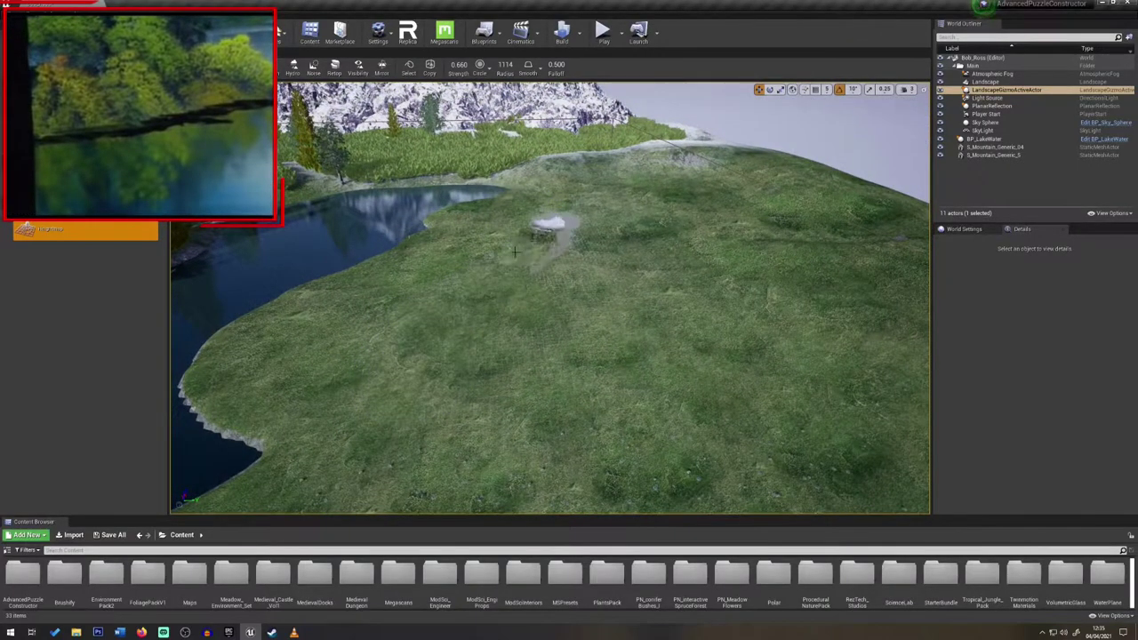
right_drag(516, 252, 391, 289)
mouse_move(524, 253)
mouse_down()
mouse_move(561, 254)
mouse_move(423, 213)
mouse_up()
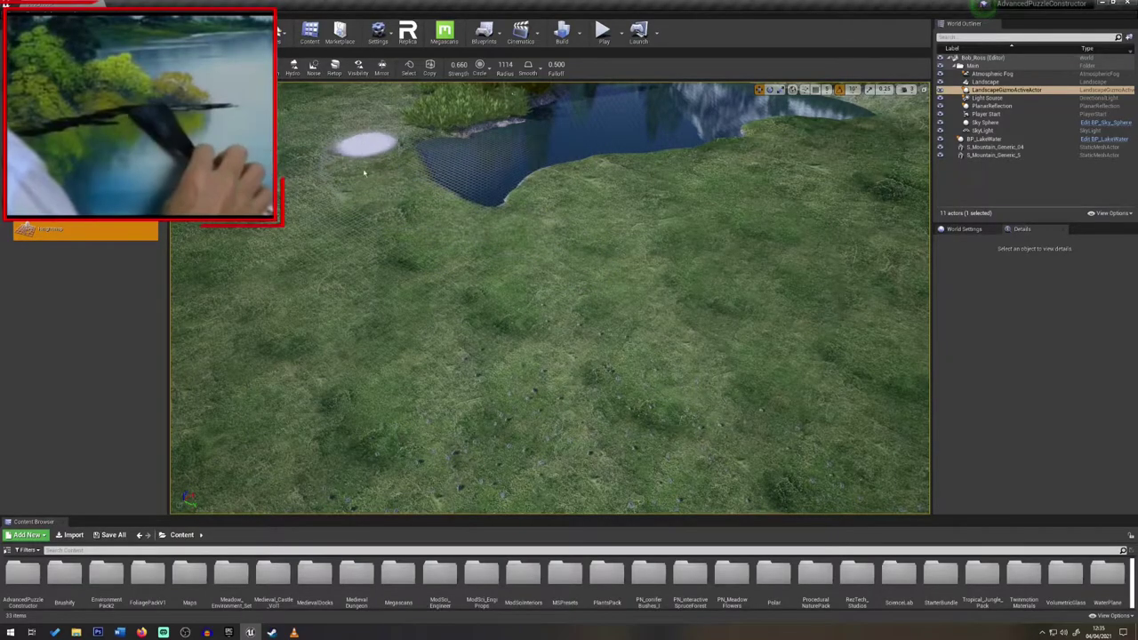
right_drag(365, 172, 364, 138)
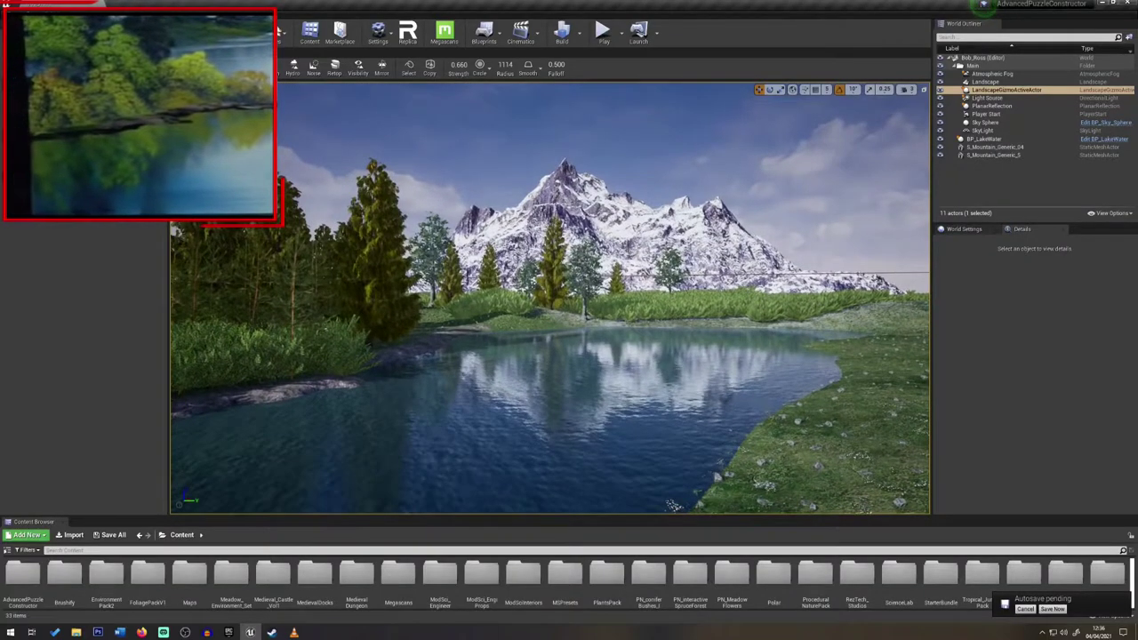
Sculpt the near right shoreline and raise a grassy foreground bank reaching out into the near end of the lake
right_drag(673, 506, 676, 495)
right_drag(550, 298, 547, 291)
key(w)
key(s)
right_drag(778, 495, 902, 489)
right_drag(550, 298, 522, 293)
key(w)
mouse_move(840, 491)
right_down()
mouse_move(858, 471)
mouse_move(861, 482)
right_up()
right_drag(788, 436, 867, 485)
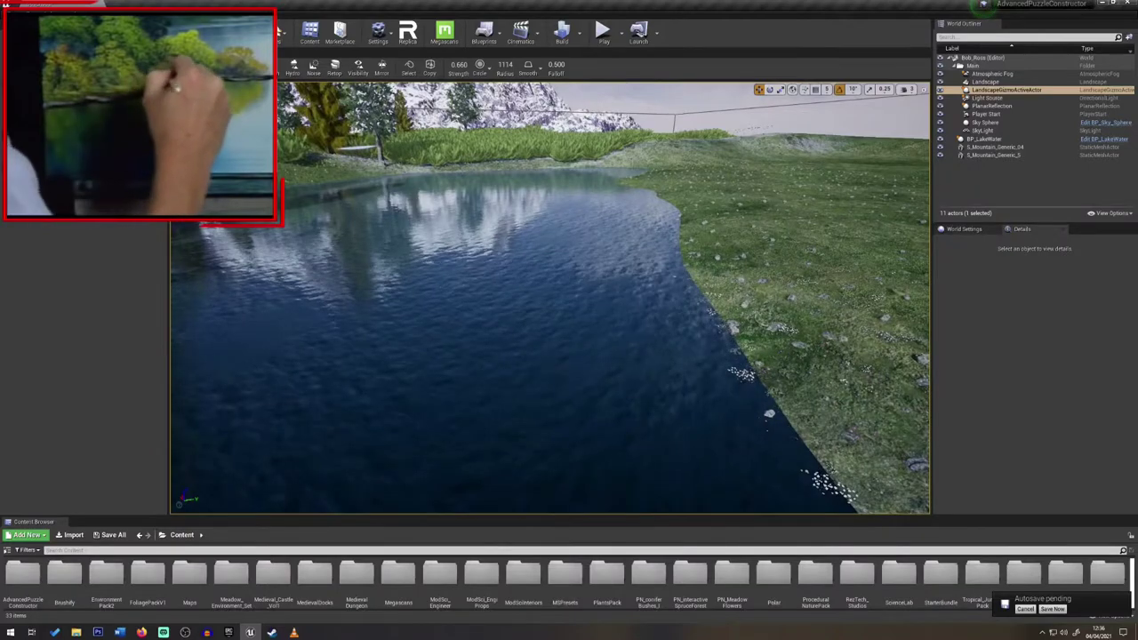
drag(769, 279, 791, 350)
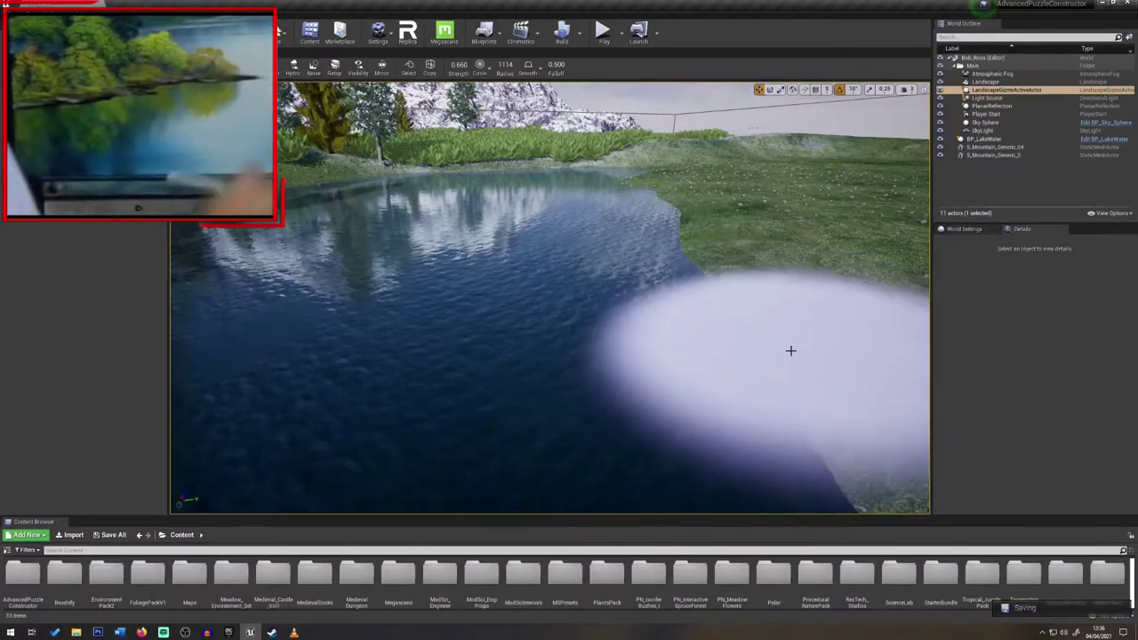
mouse_move(790, 350)
right_down()
mouse_move(771, 355)
mouse_move(822, 374)
right_up()
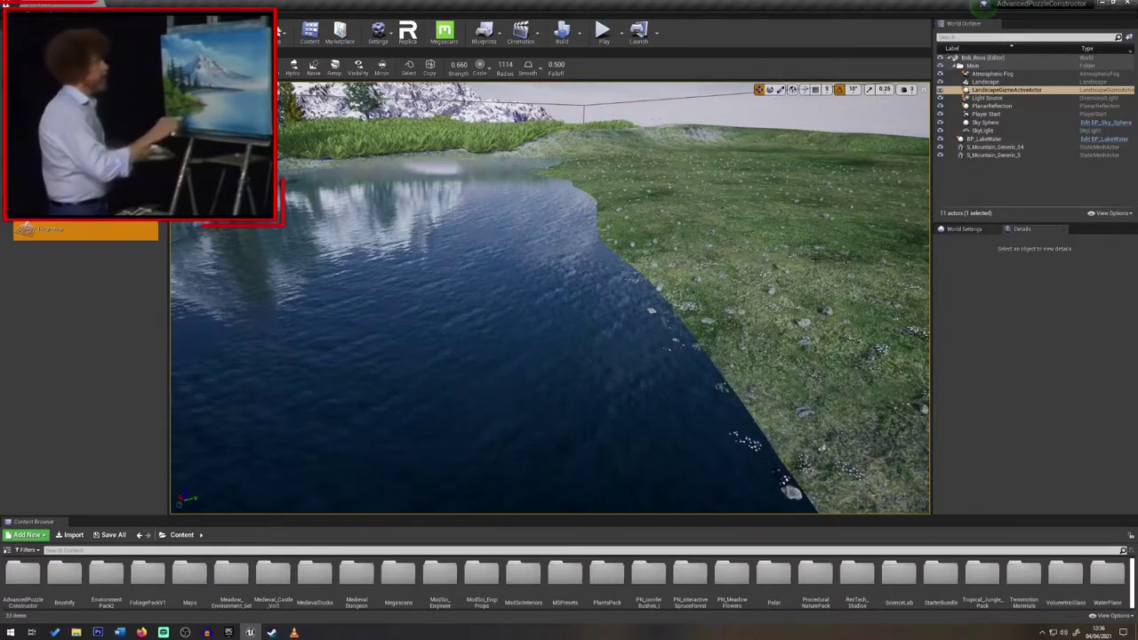
drag(767, 330, 635, 452)
mouse_move(634, 451)
right_down()
mouse_move(569, 471)
mouse_move(515, 448)
mouse_move(444, 489)
right_up()
mouse_move(683, 452)
mouse_down()
mouse_move(482, 472)
mouse_move(342, 413)
mouse_up()
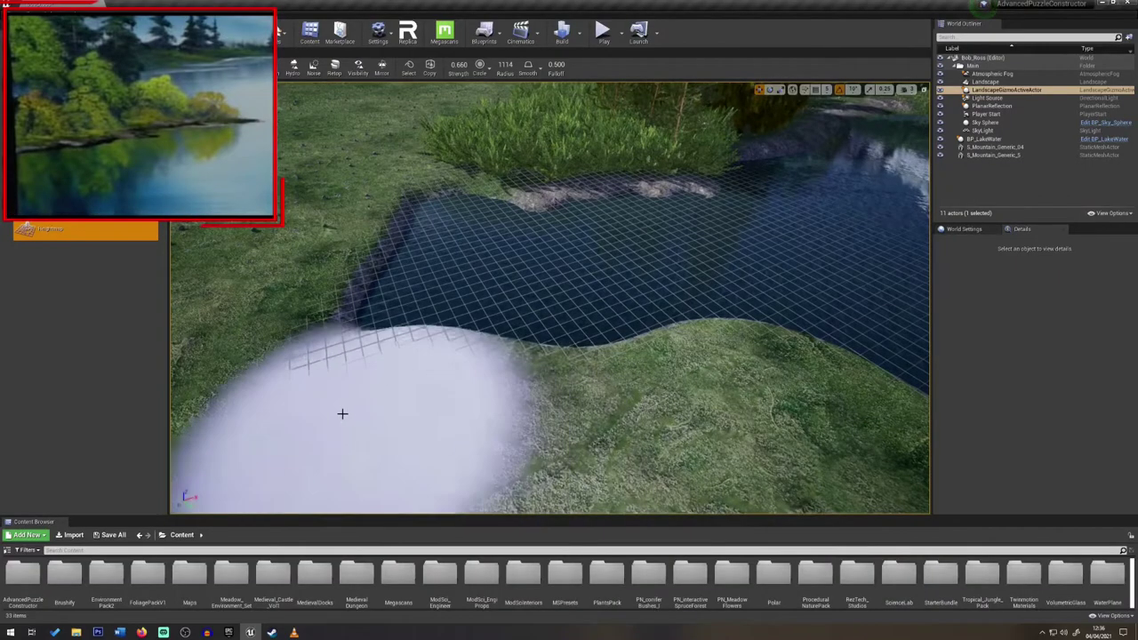
right_drag(343, 413, 342, 413)
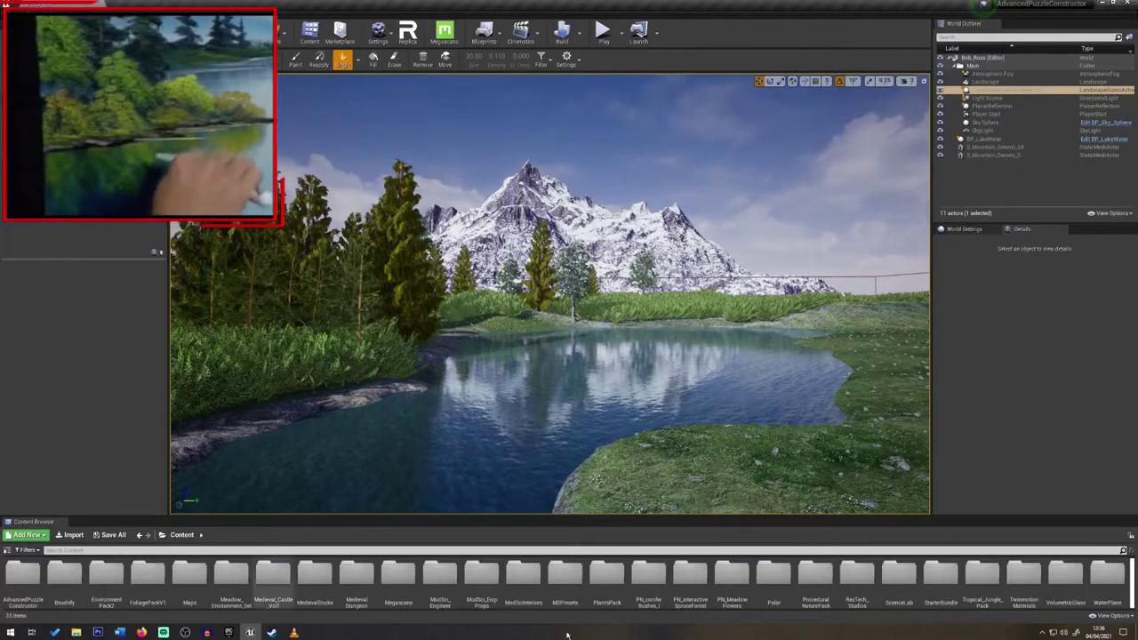
Look through the half and full spruce meshes of PN_interactiveSpruceForest, in both high and low versions, for a foreground tree
double_click(692, 574)
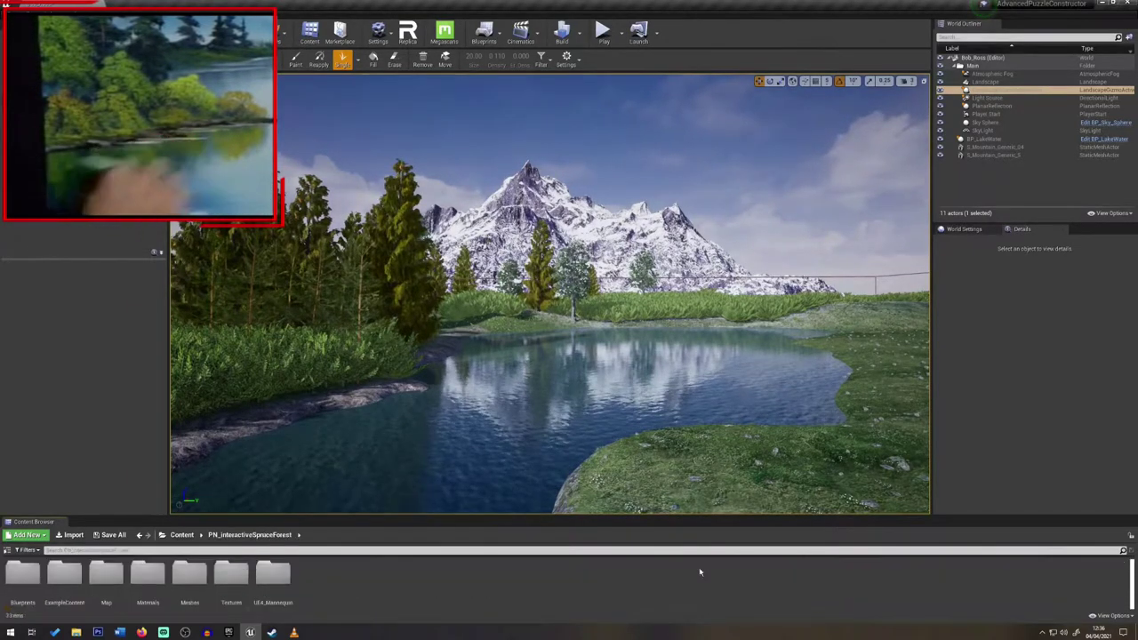
double_click(192, 586)
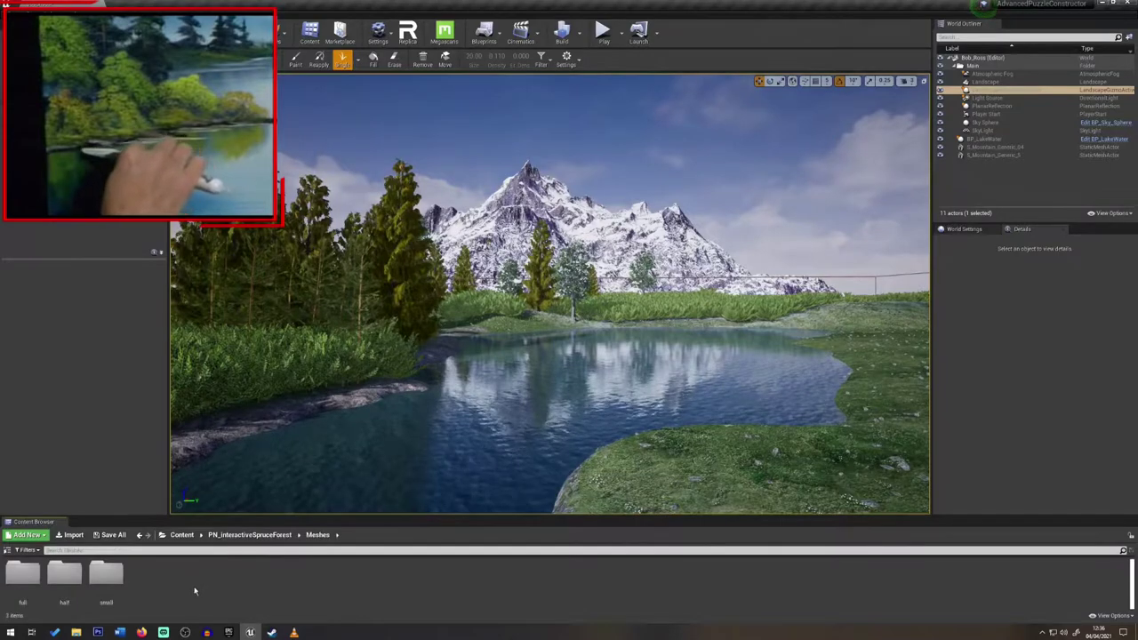
click(68, 586)
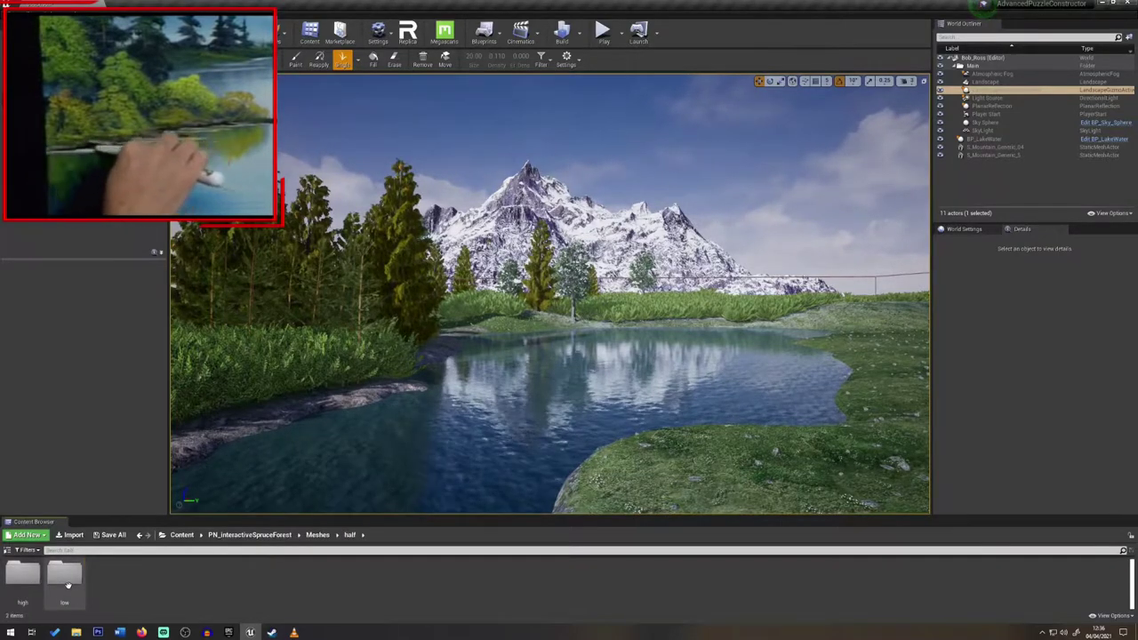
double_click(23, 580)
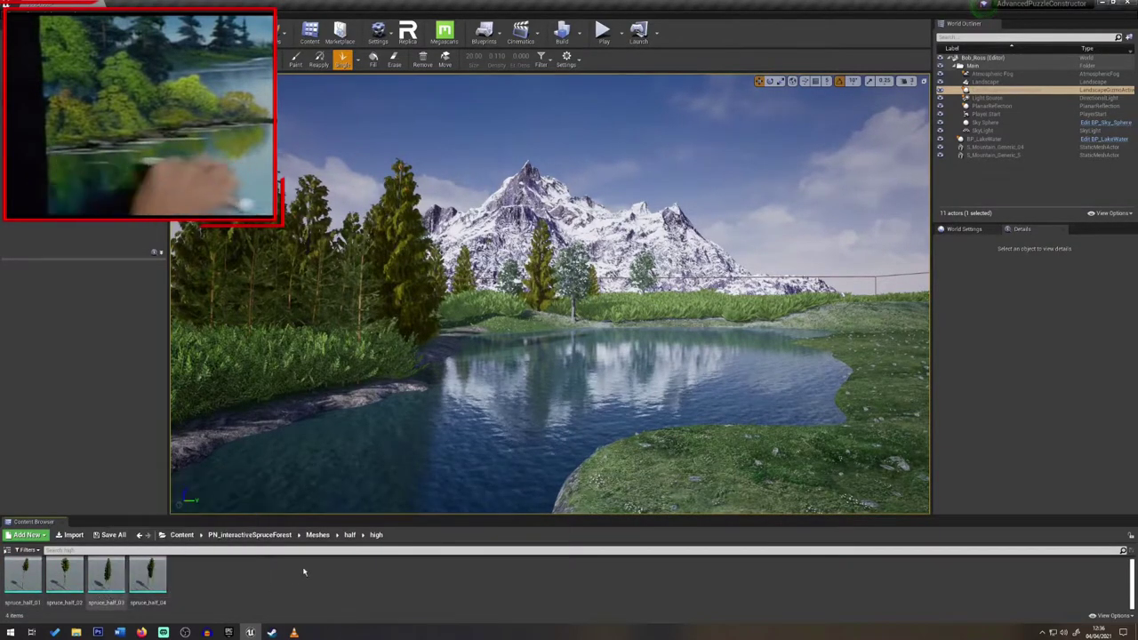
click(351, 535)
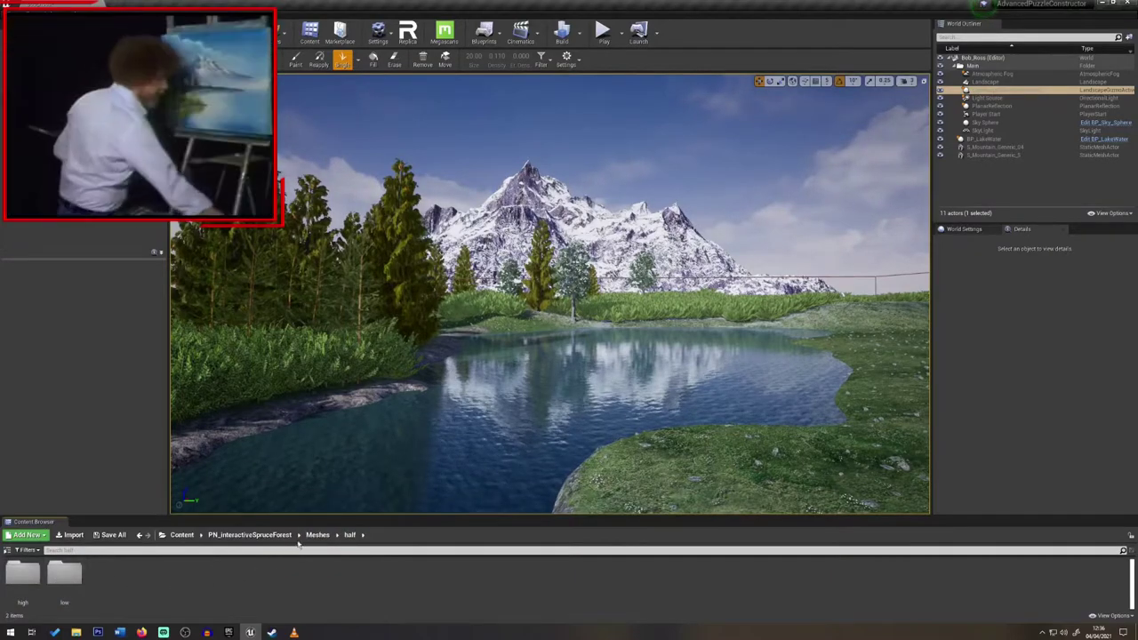
click(258, 535)
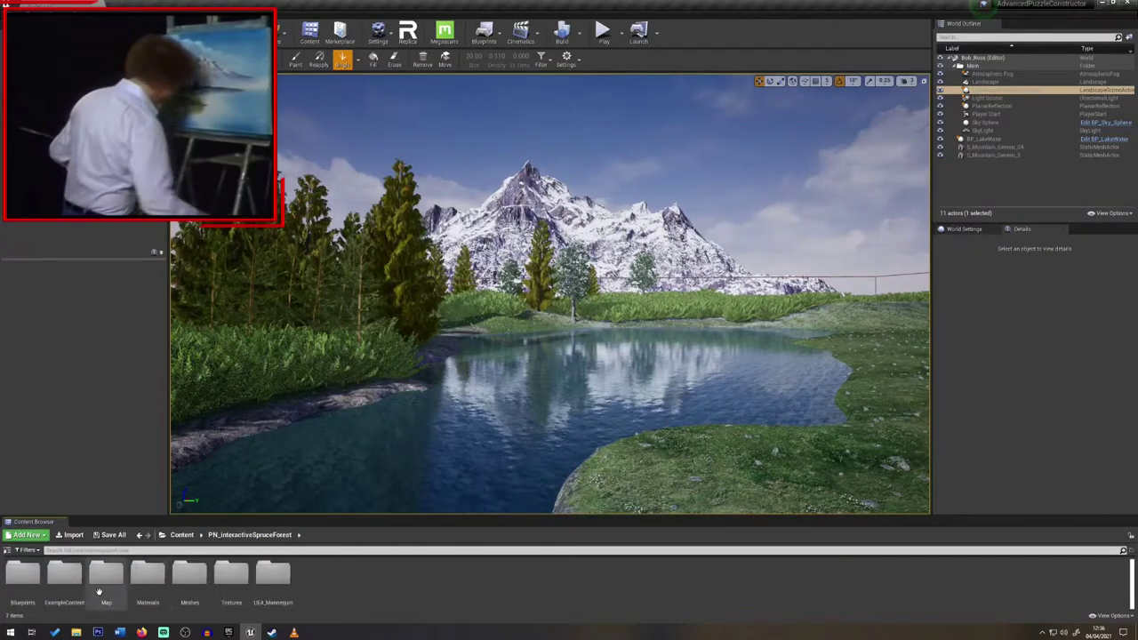
double_click(191, 574)
double_click(23, 574)
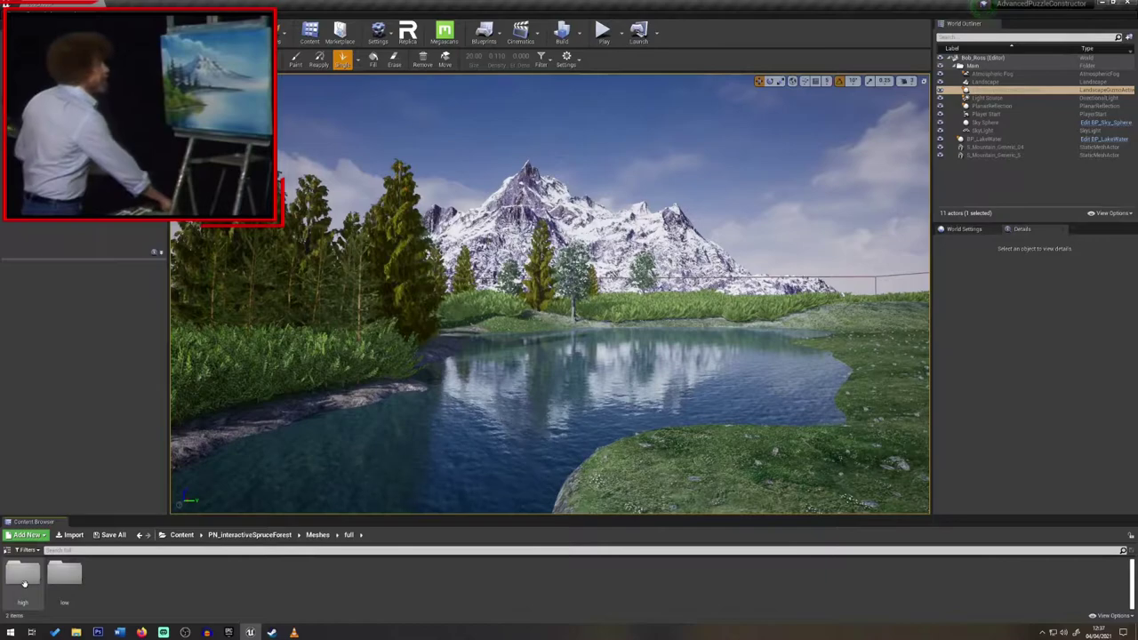
double_click(13, 576)
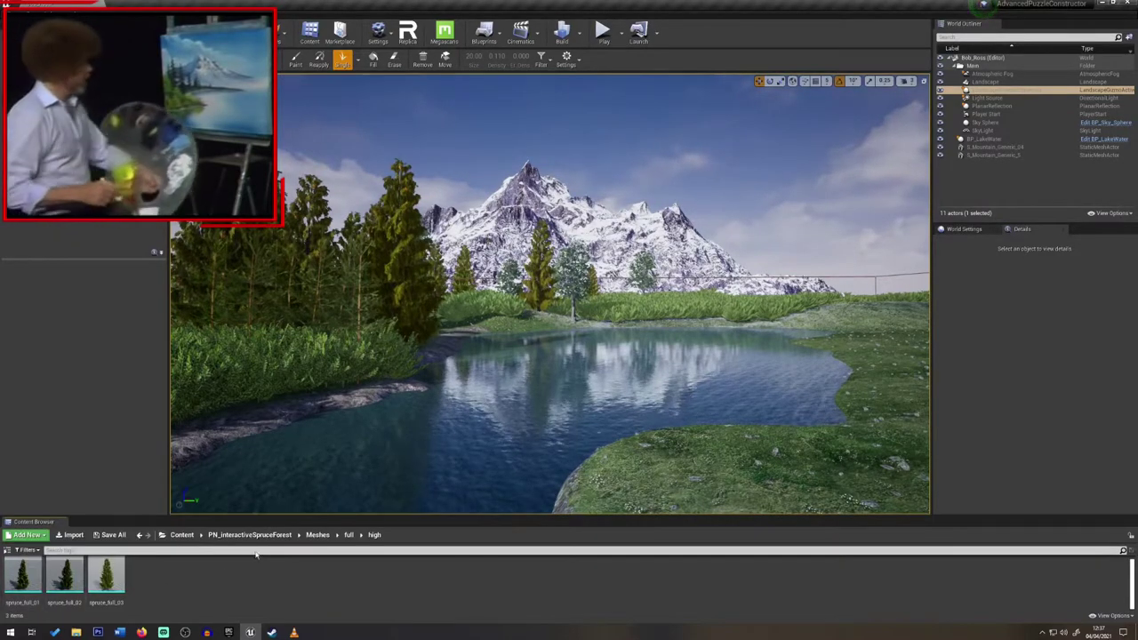
click(344, 535)
double_click(64, 573)
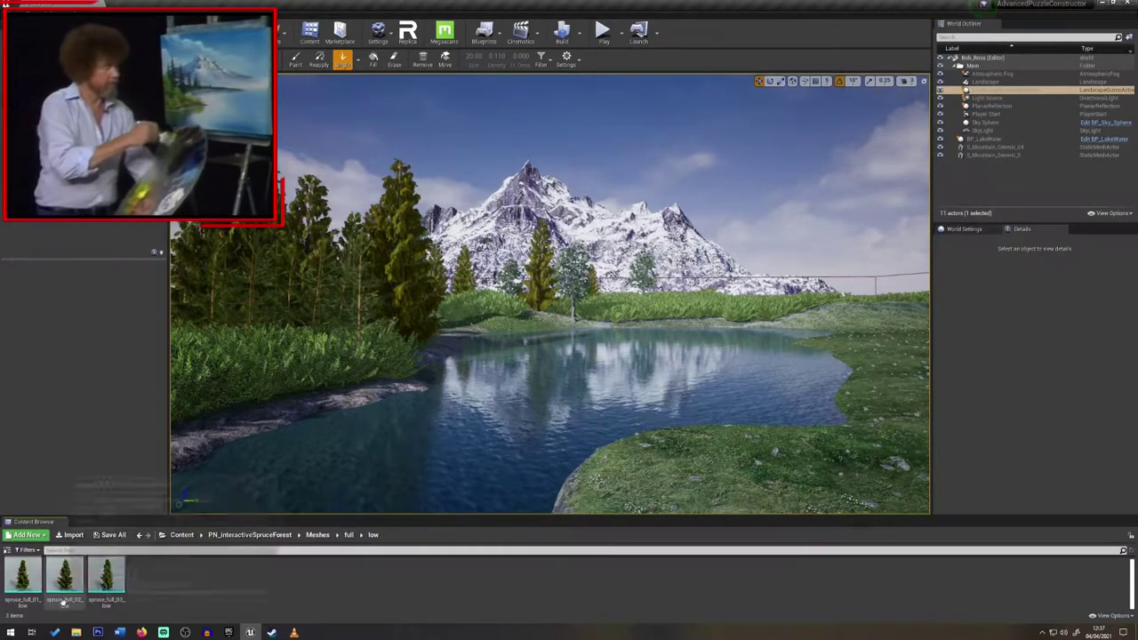
click(348, 535)
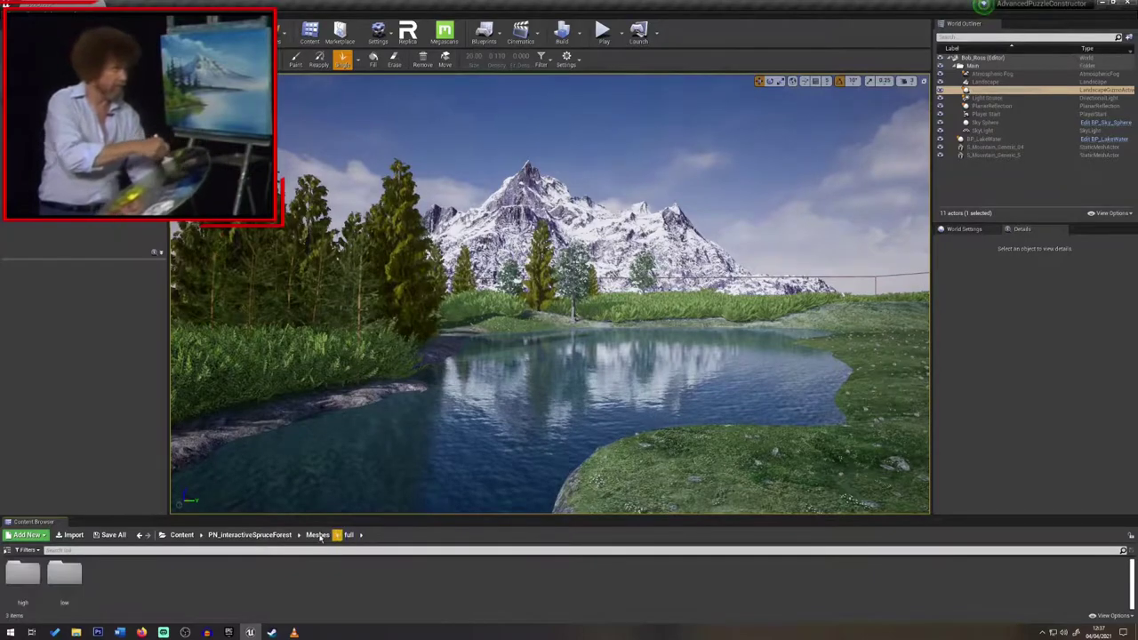
Open the small spruce meshes of PN_interactiveSpruceForest and add spruce_small_05 and spruce_small_07 to the foliage types
click(263, 535)
double_click(193, 576)
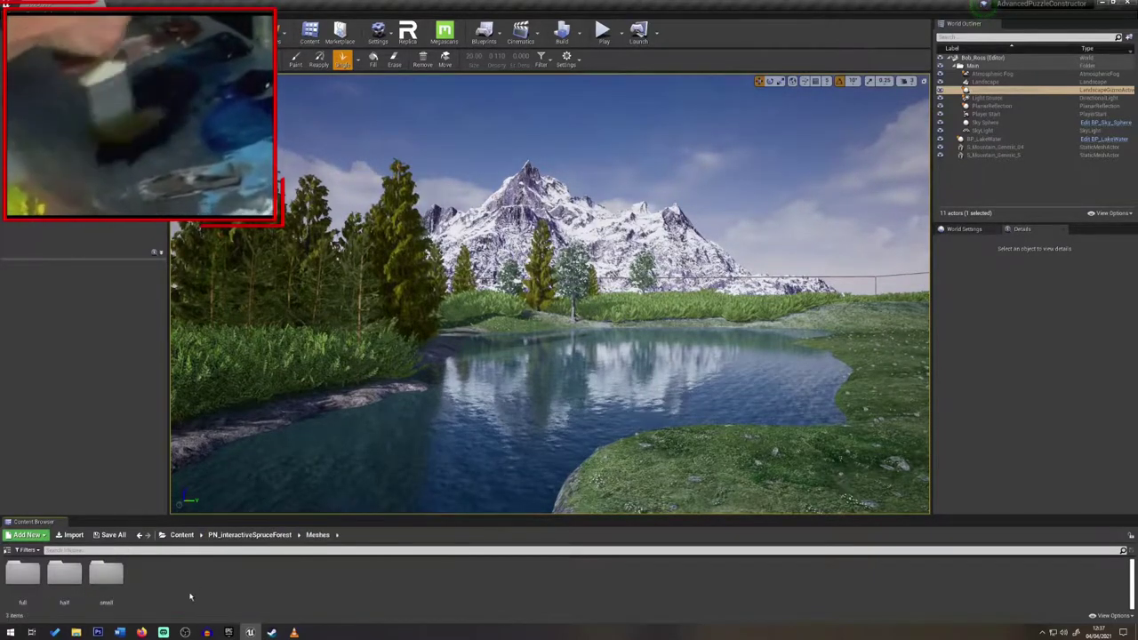
double_click(106, 574)
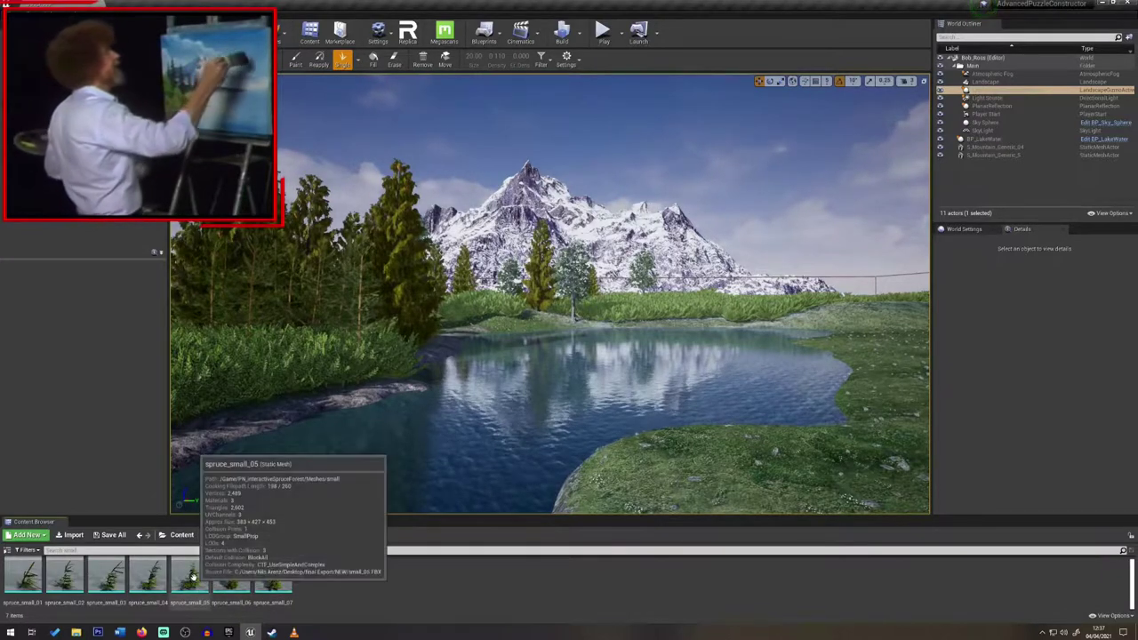
click(190, 582)
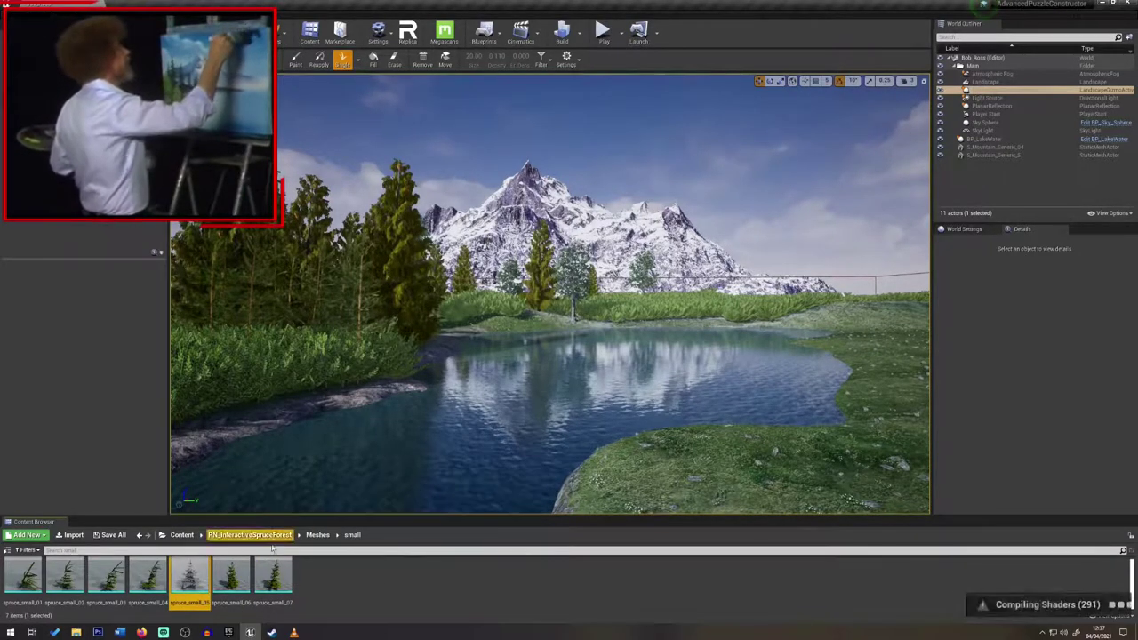
drag(273, 578, 107, 237)
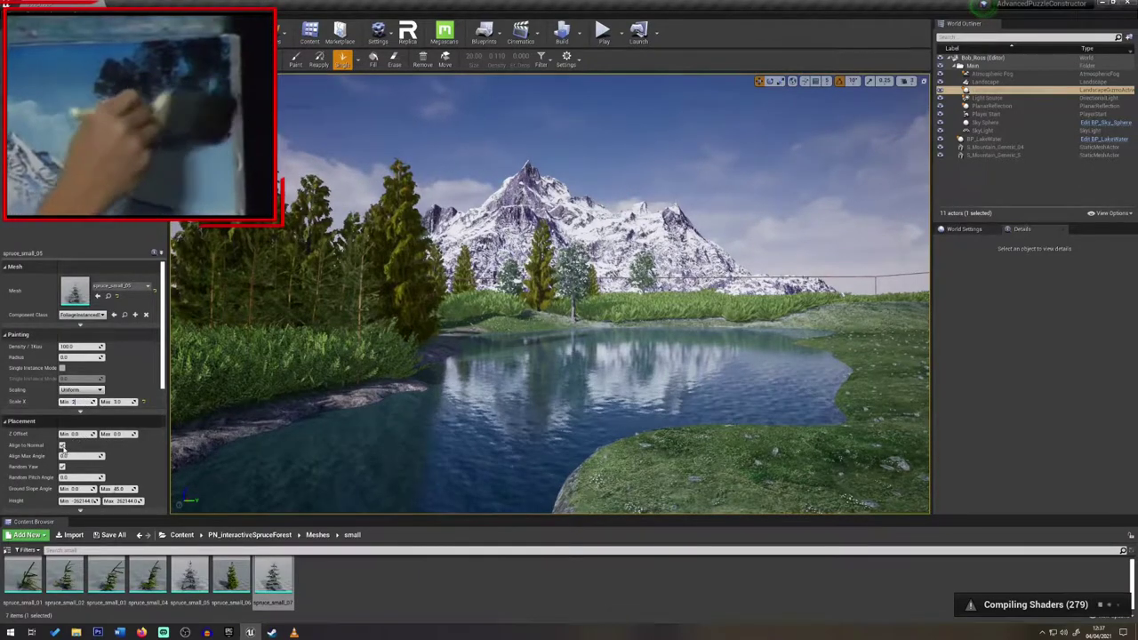
Set both small spruces to scale between 2 and 3, with Align to Normal off for spruce_small_07 and on for spruce_small_05
click(62, 446)
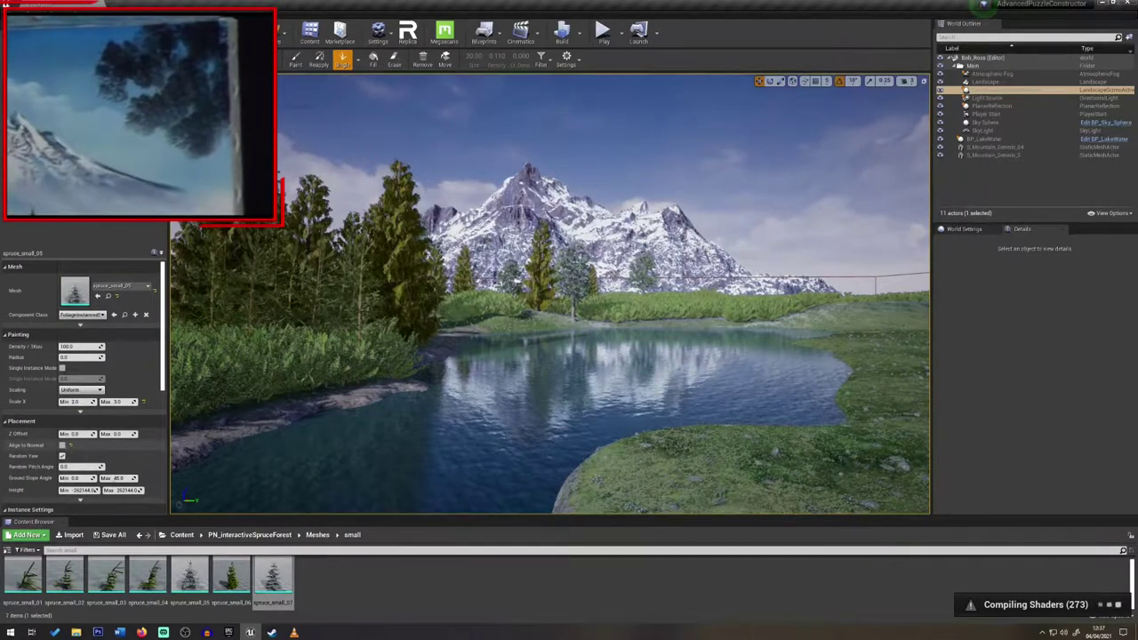
click(98, 200)
click(62, 445)
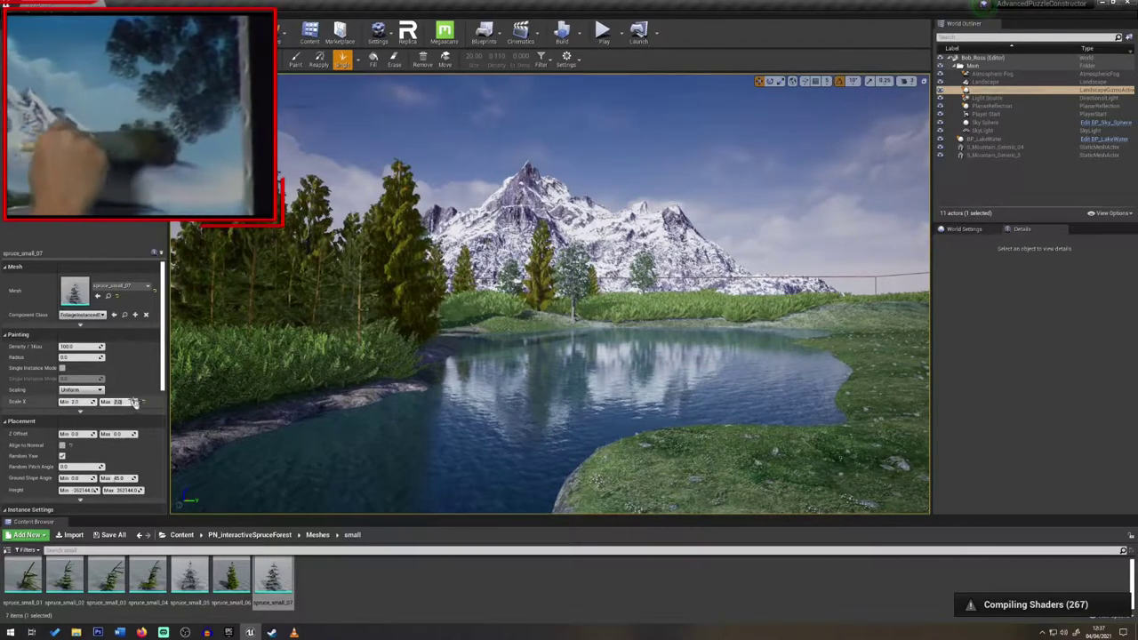
text(3)
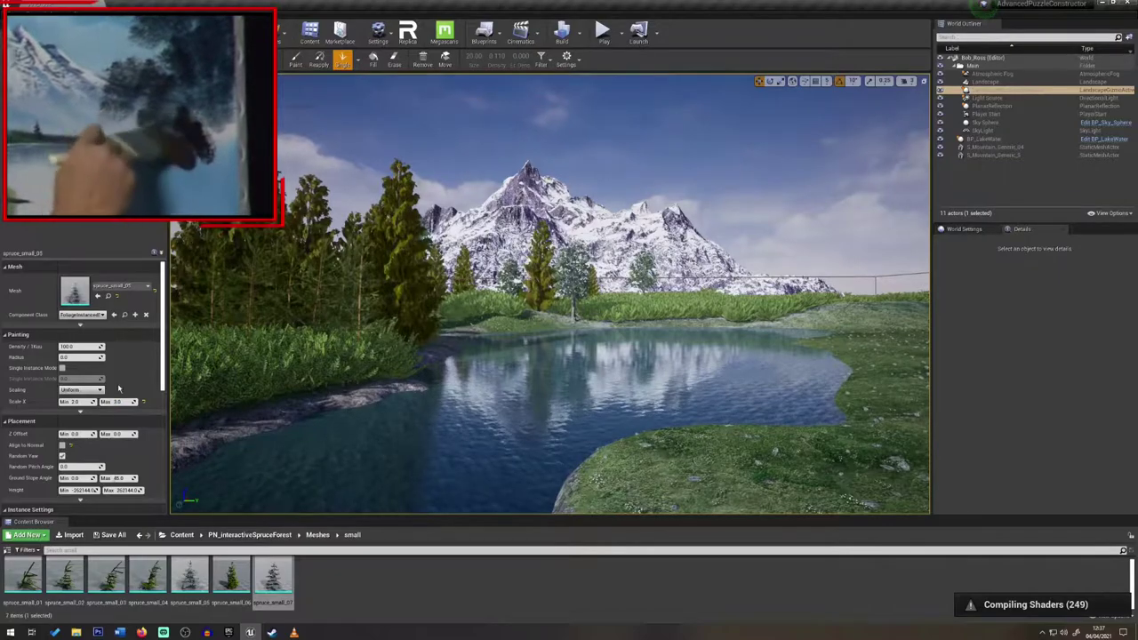
click(62, 444)
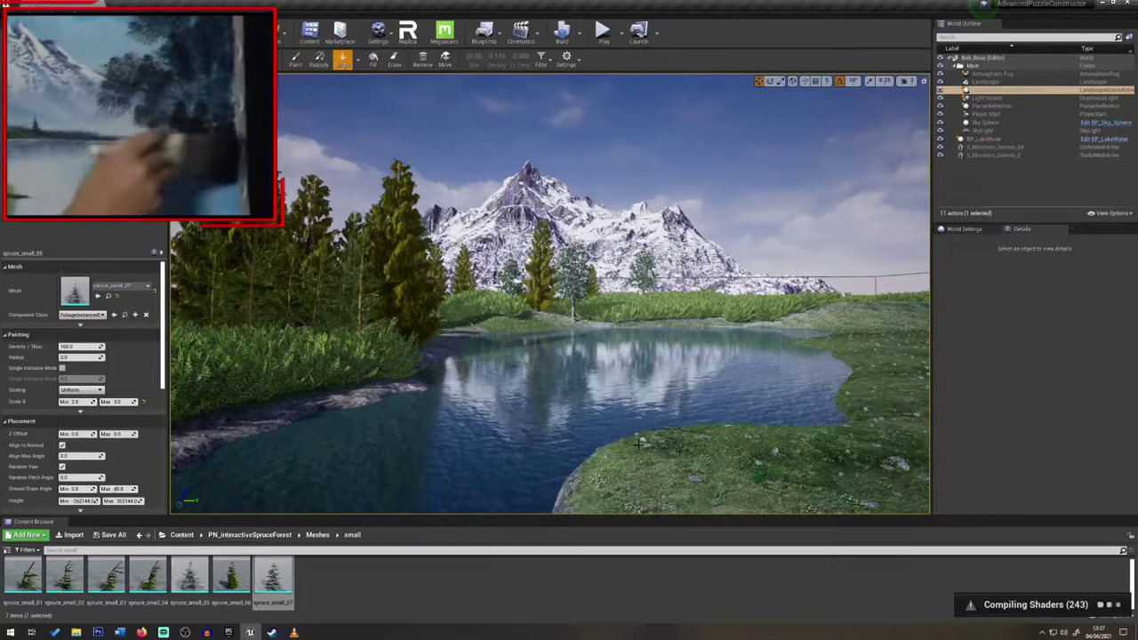
Place a single small spruce on the lakeside edge of the foreground grassy bank and frame it against the mountains
right_drag(637, 400, 791, 391)
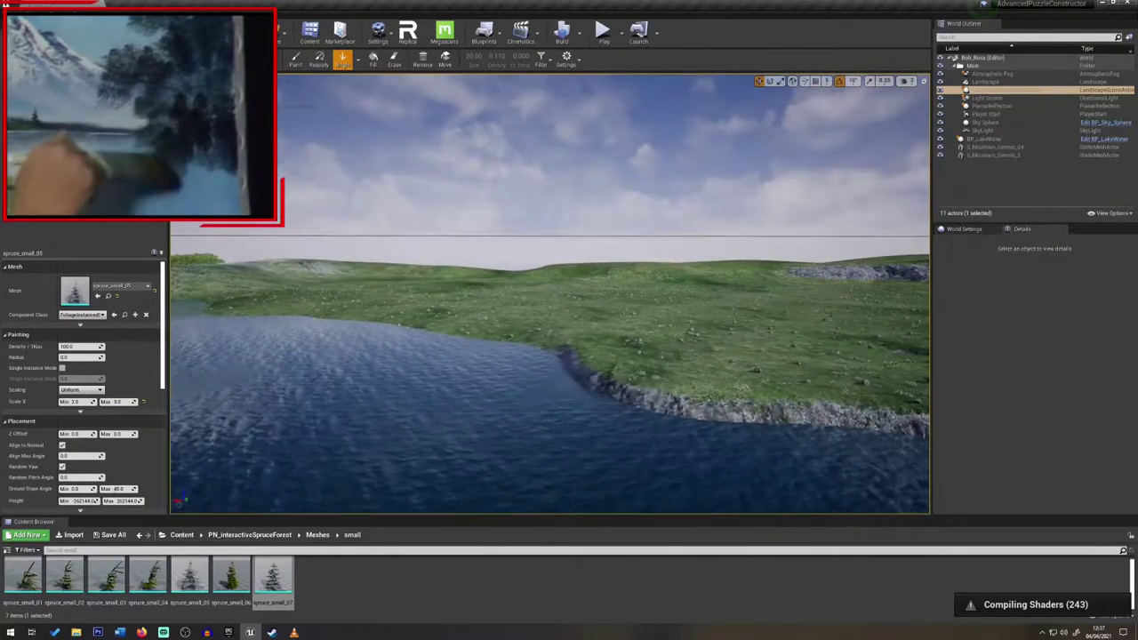
click(634, 387)
right_drag(635, 388, 484, 382)
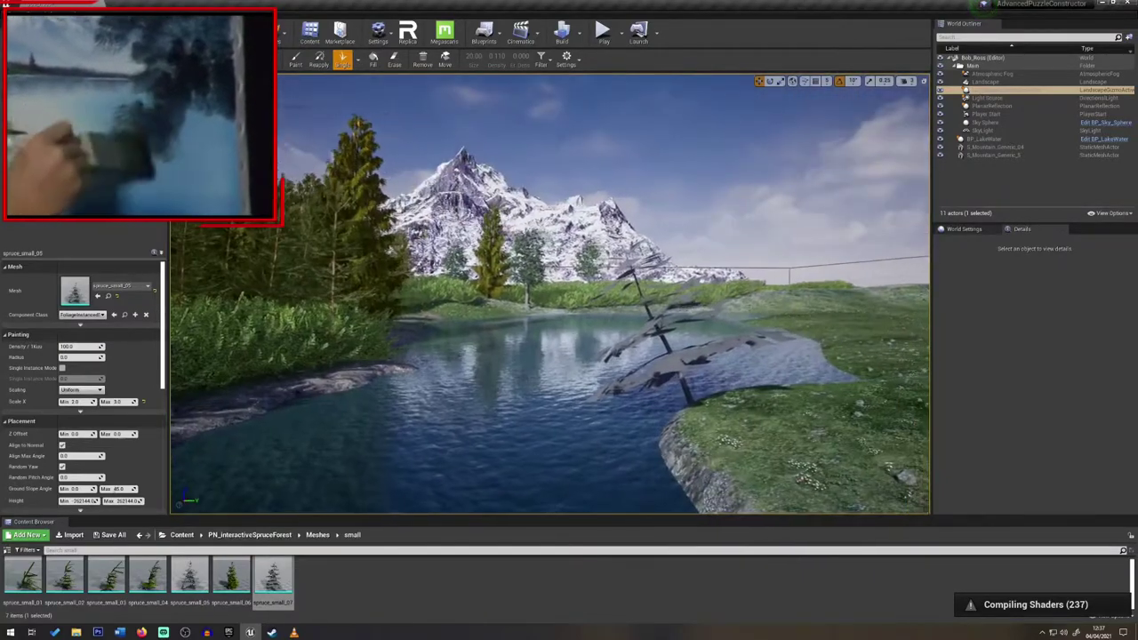
right_drag(574, 395, 562, 396)
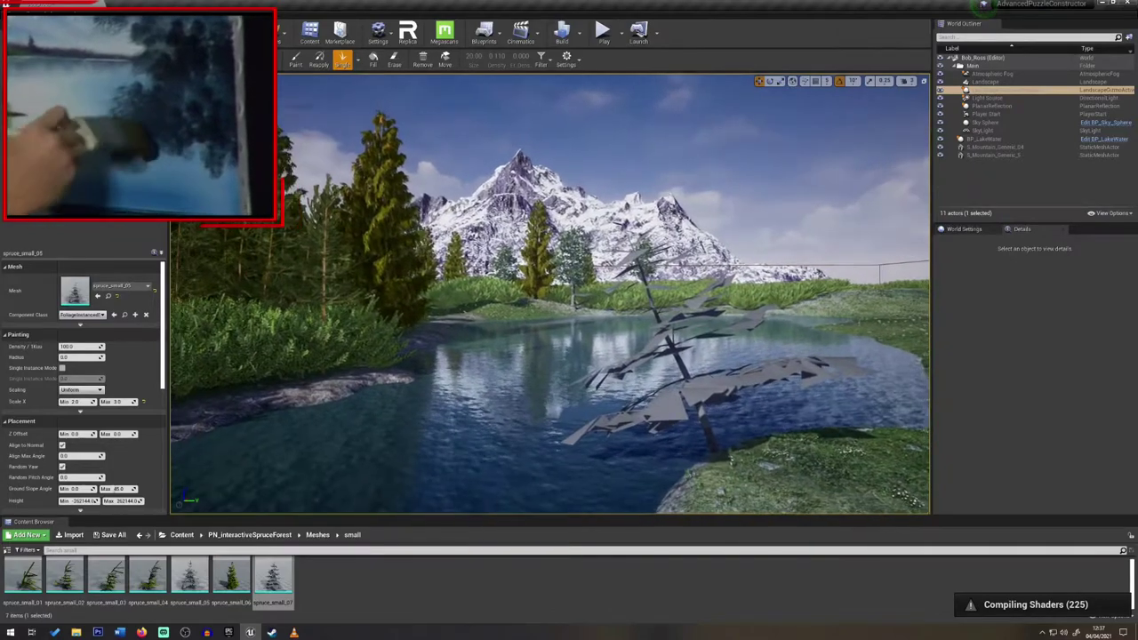
Turn off Align to Normal for spruce_small_05 and place upright single spruces on the foreground grassy bank, undoing unsuitable attempts
right_drag(478, 357, 485, 356)
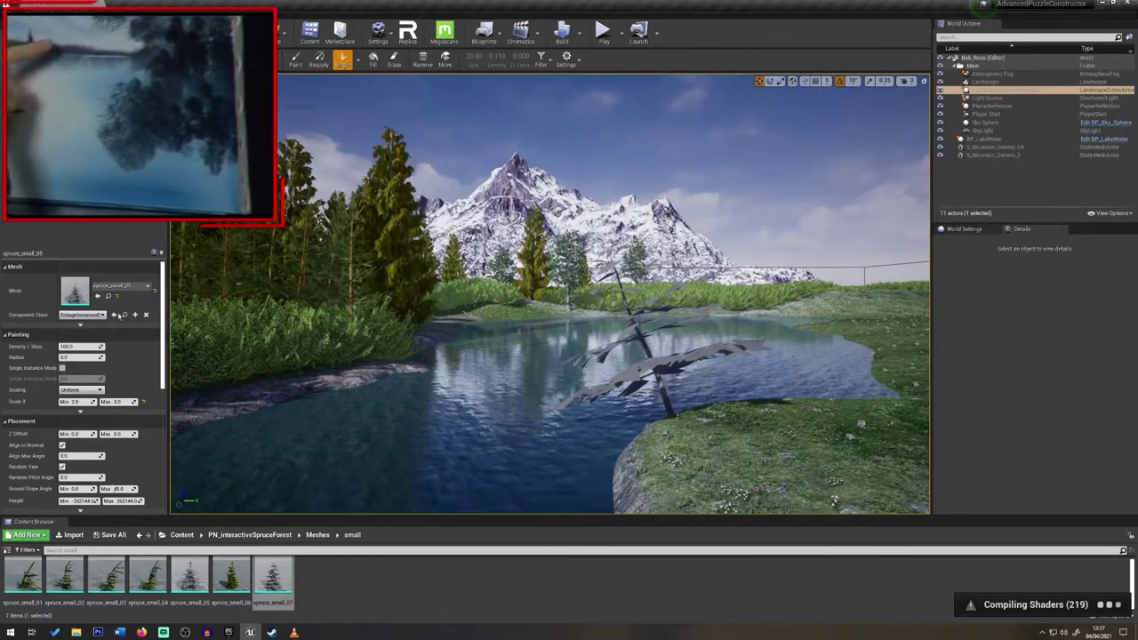
click(62, 445)
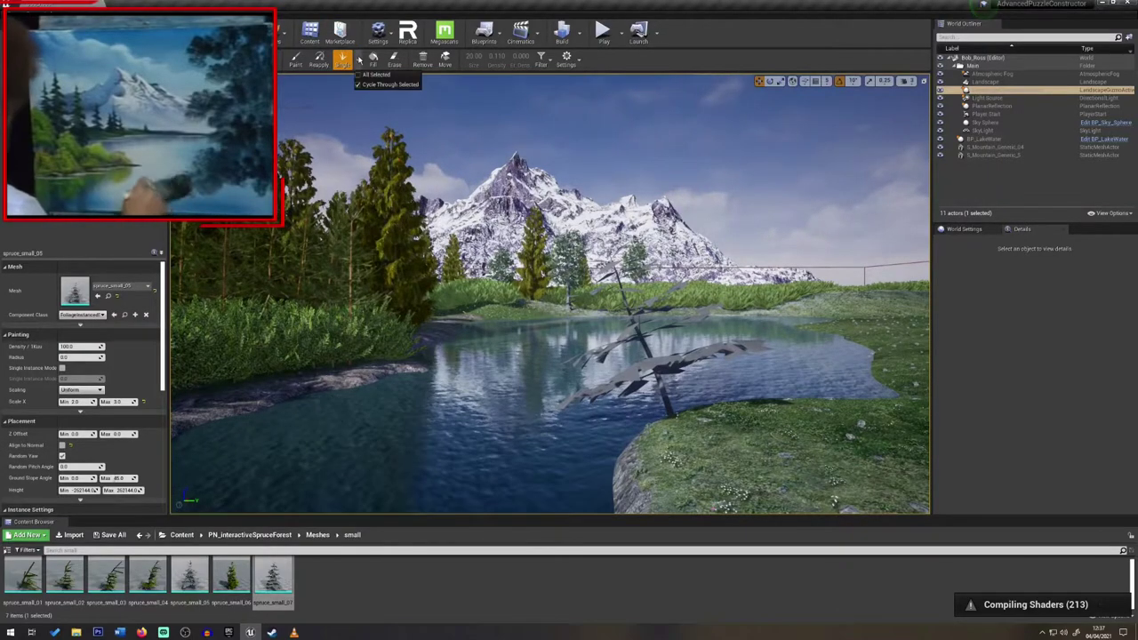
click(669, 437)
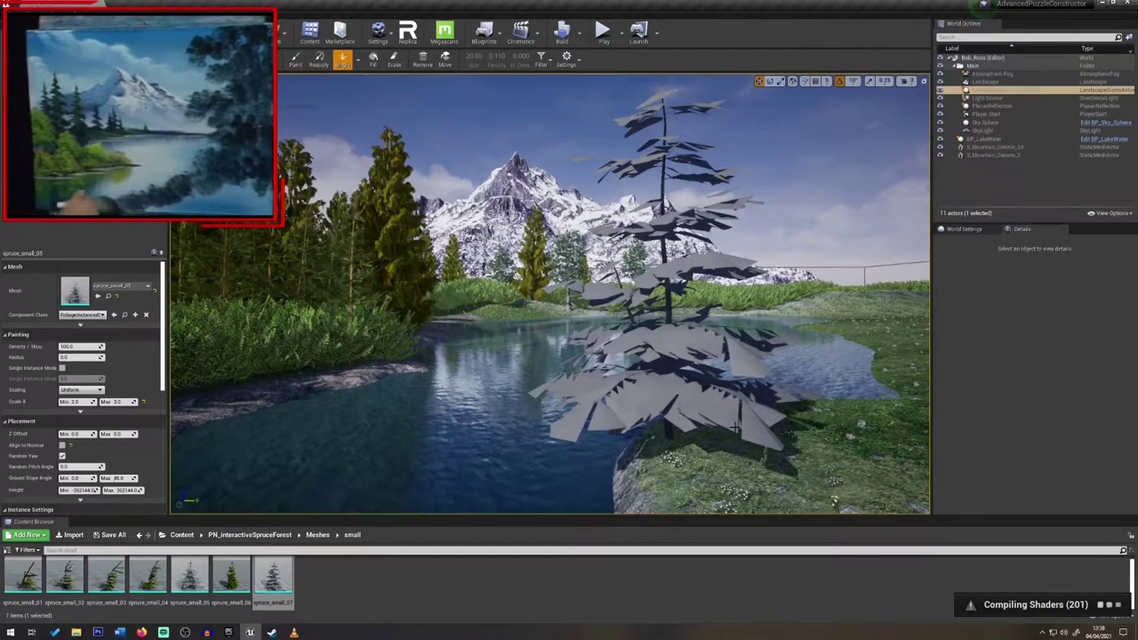
key(ctrl+z)
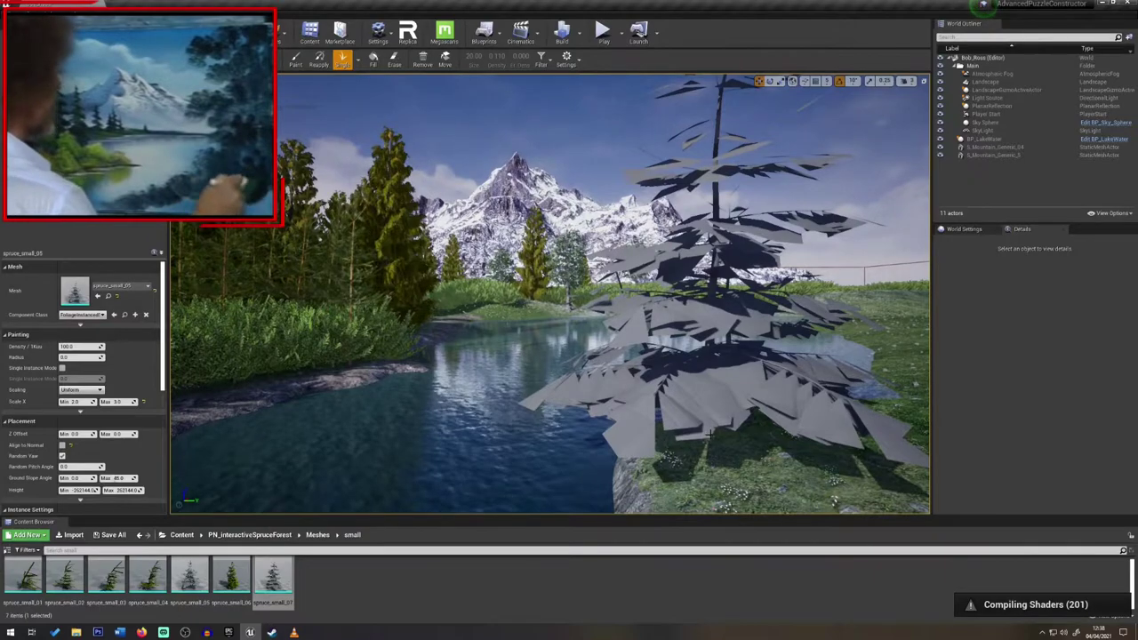
key(ctrl+z)
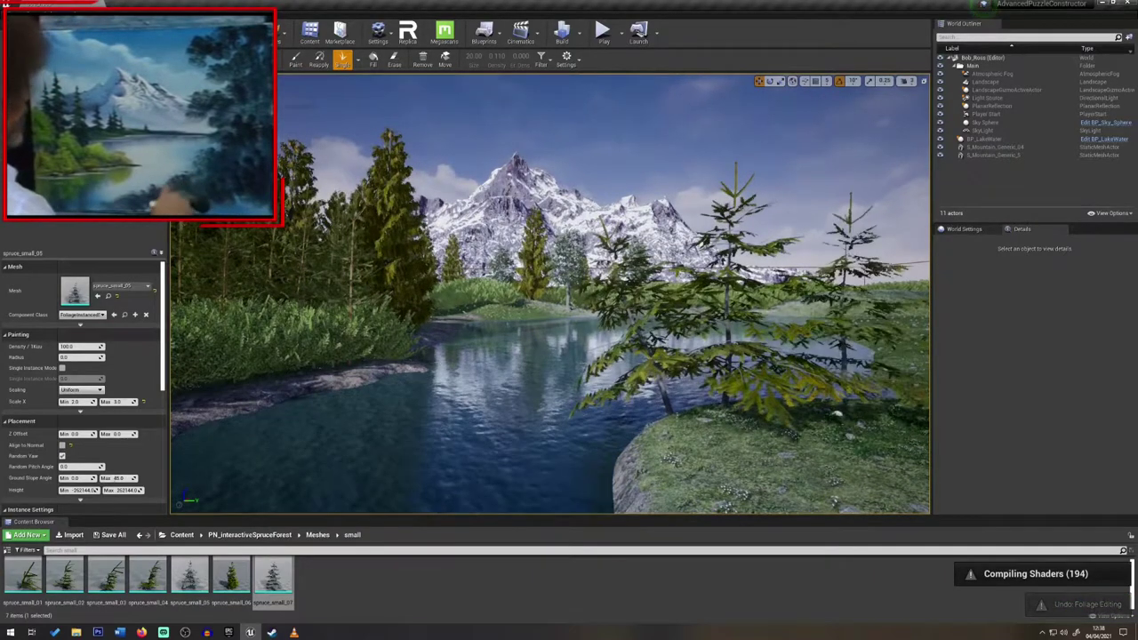
click(782, 444)
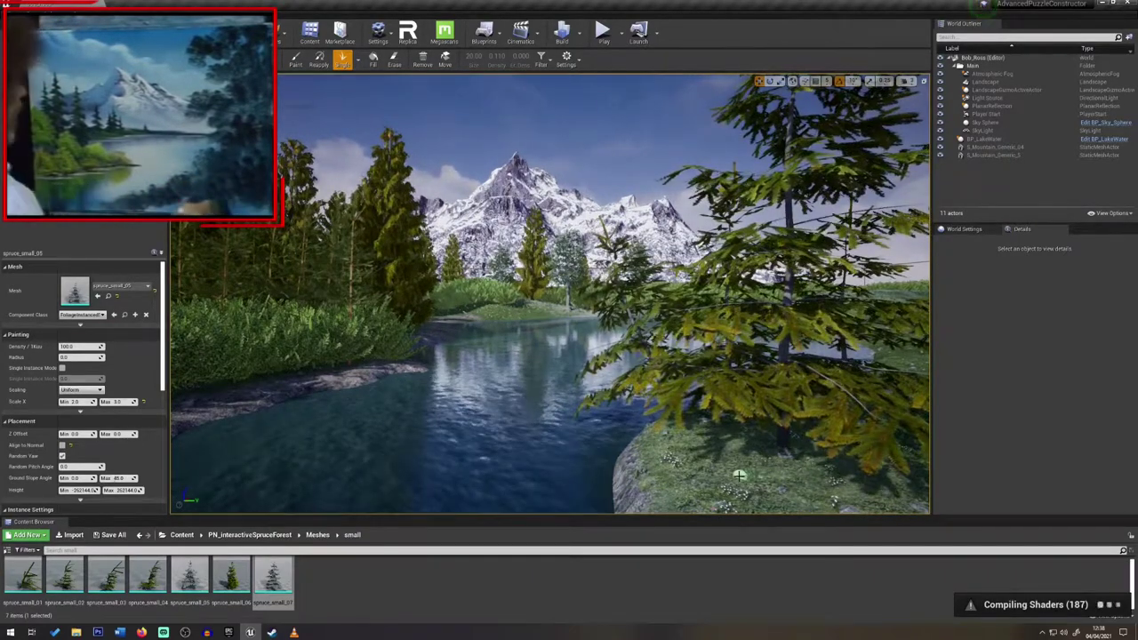
click(711, 489)
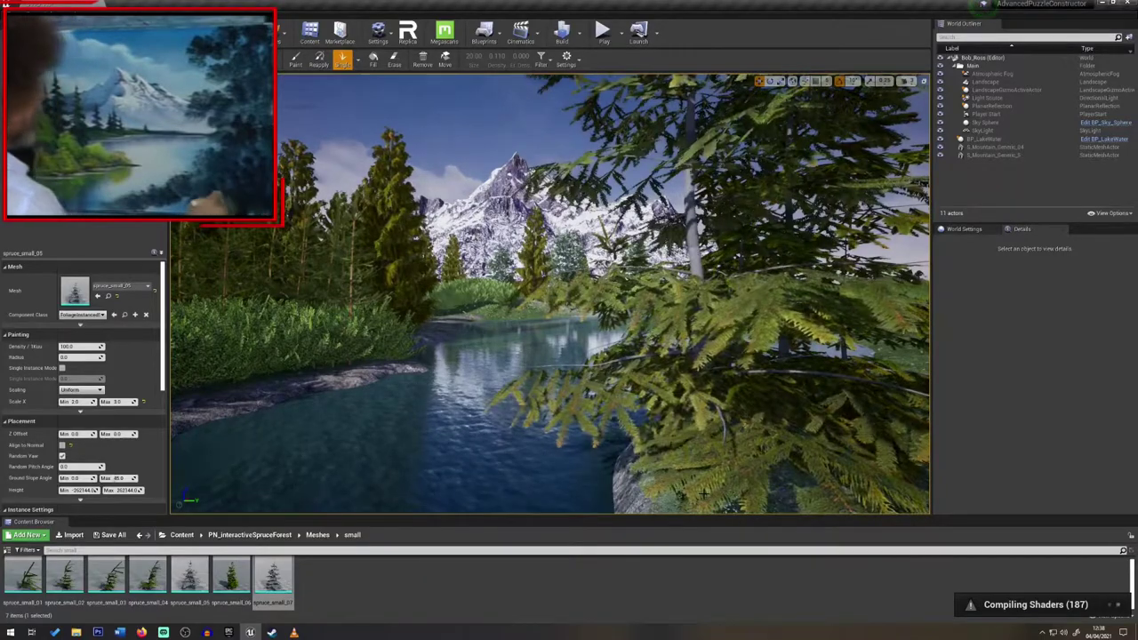
right_drag(703, 493, 786, 512)
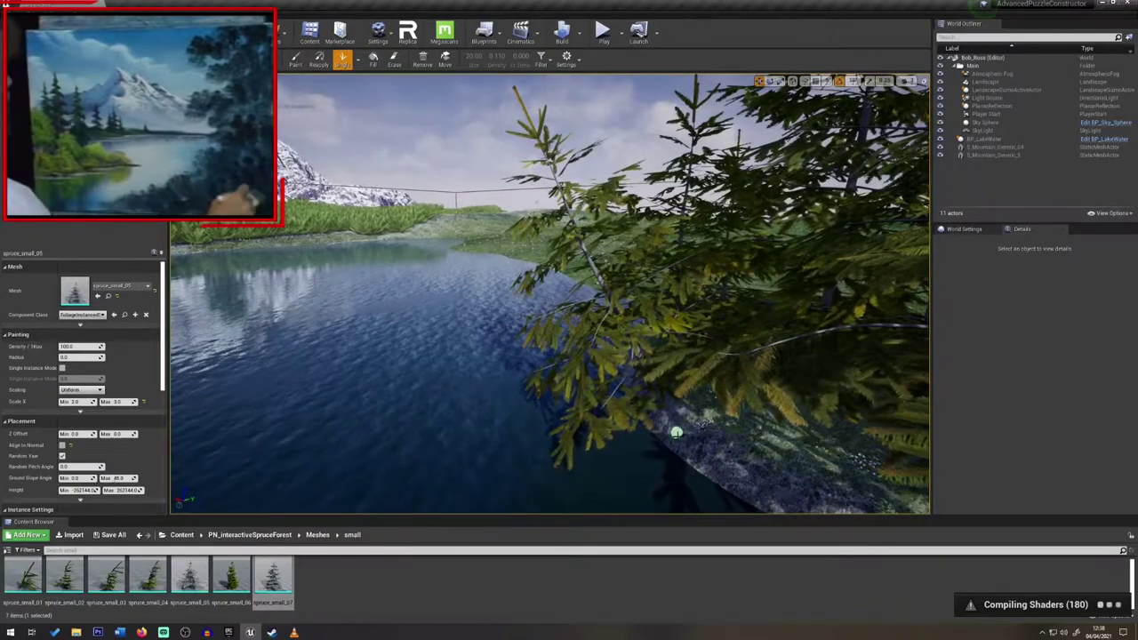
Adjust Align to Normal for spruce_small_05 and turn it off for spruce_small_07
click(62, 444)
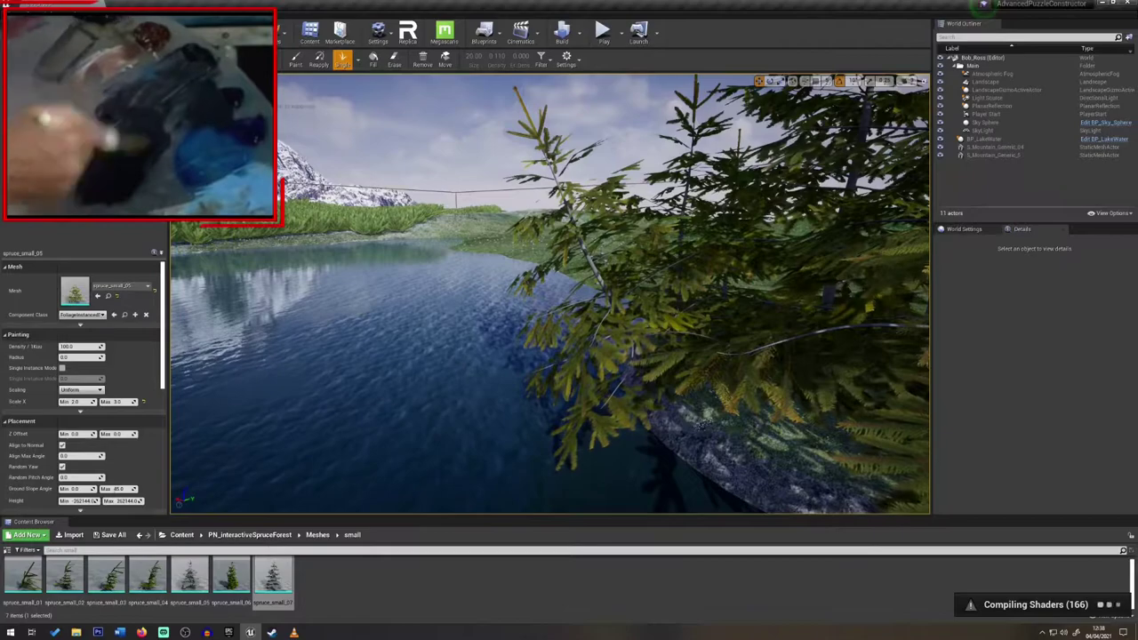
click(89, 182)
click(63, 446)
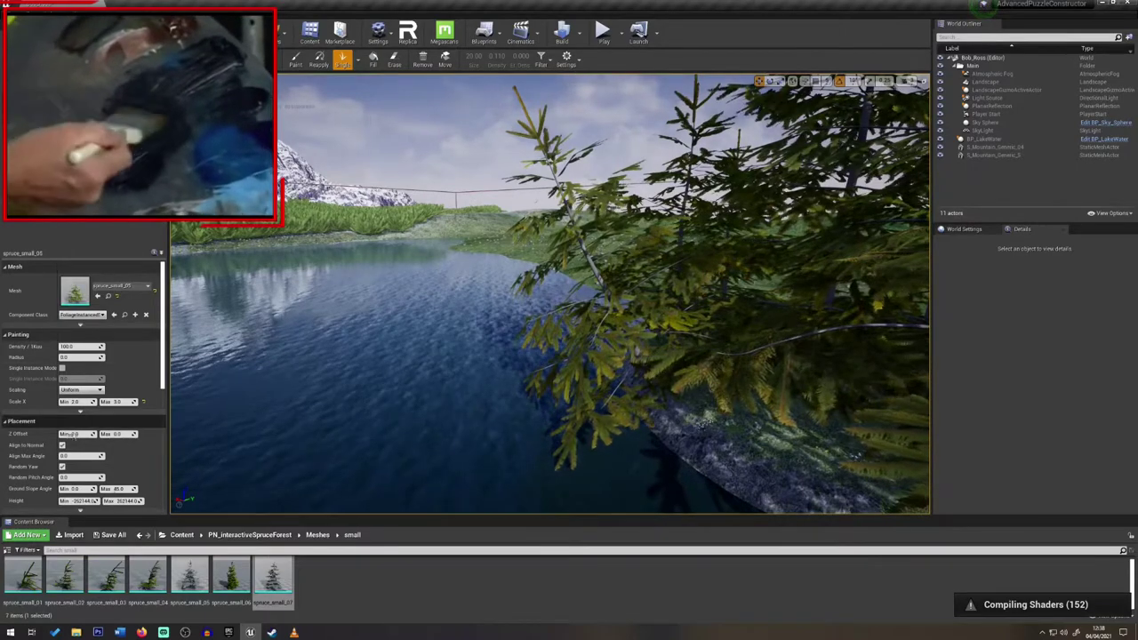
click(62, 446)
click(98, 182)
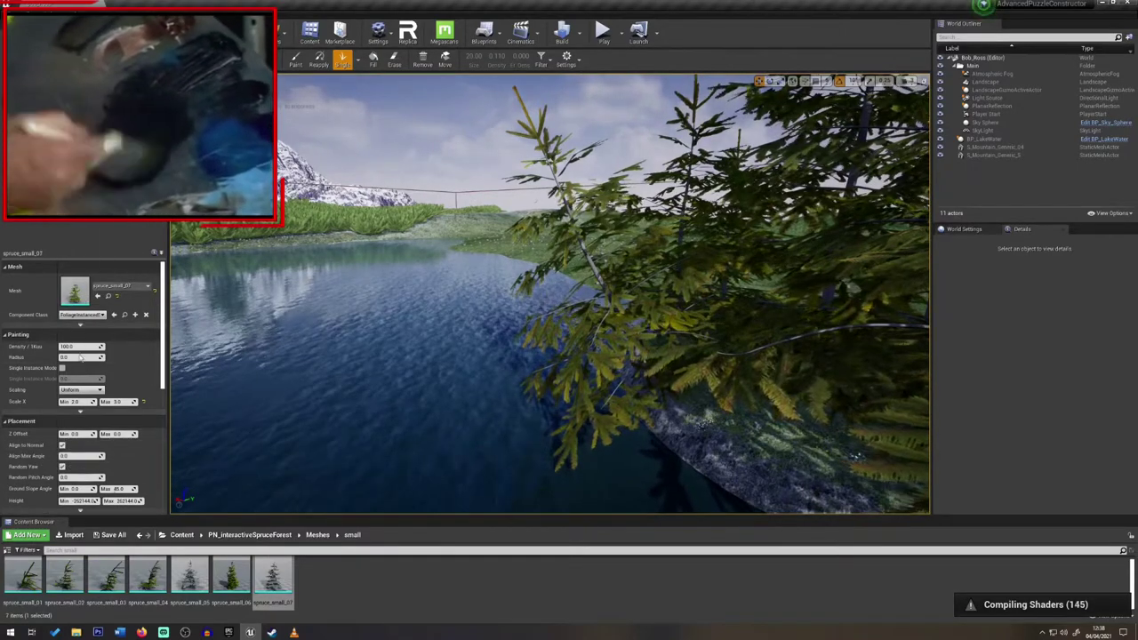
click(62, 446)
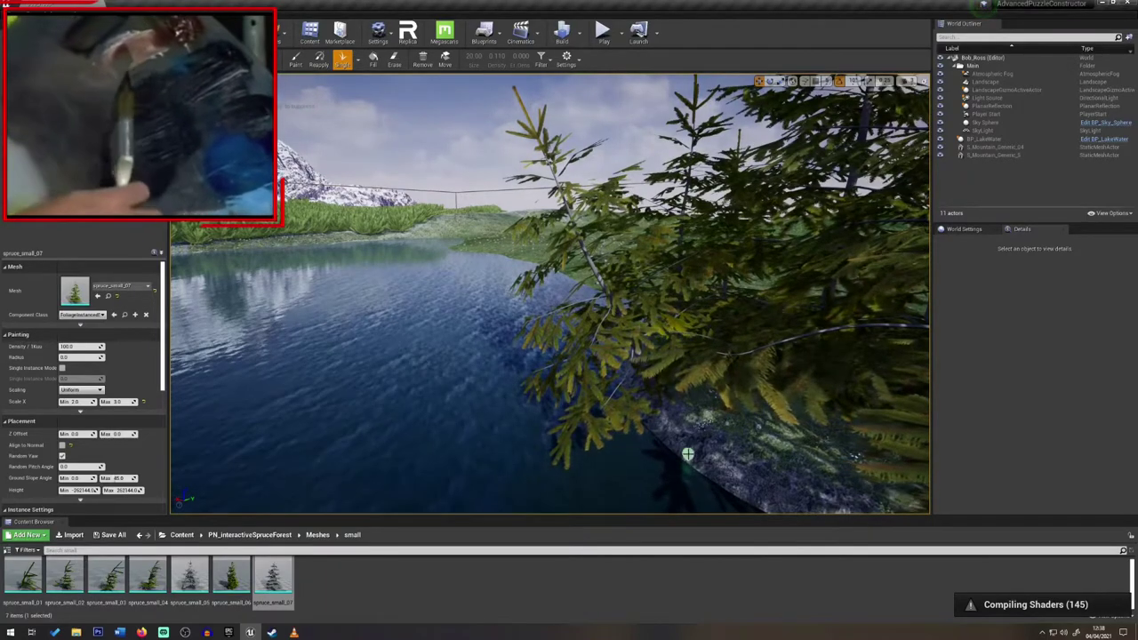
Place another upright spruce at the lakeside edge of the grassy bank and frame it against the mountains
click(715, 455)
right_drag(715, 455, 732, 477)
key(w)
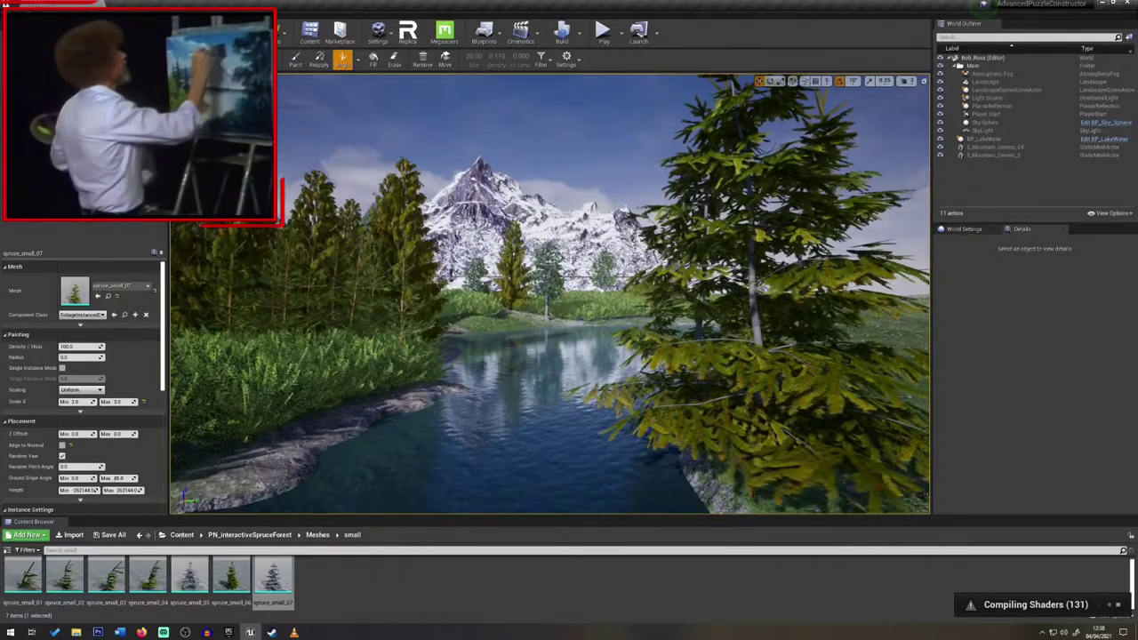
right_drag(644, 437, 645, 449)
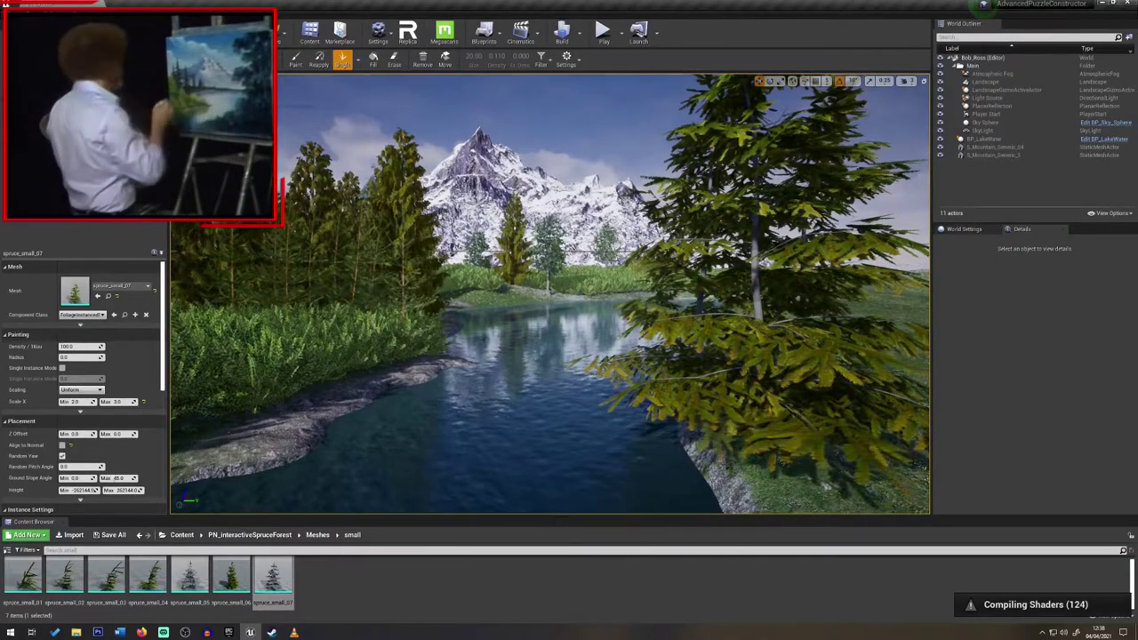
Turn on Align to Normal for spruce_small_07 and place a spruce on the bank's rocky edge, leaning over the lake
click(63, 456)
click(63, 446)
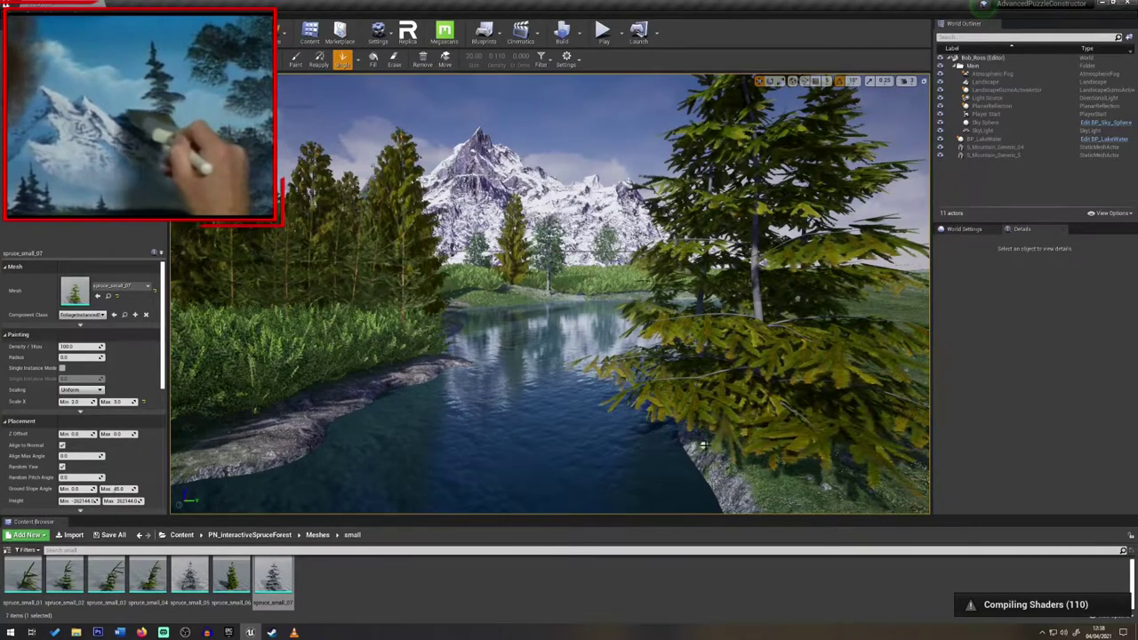
click(707, 443)
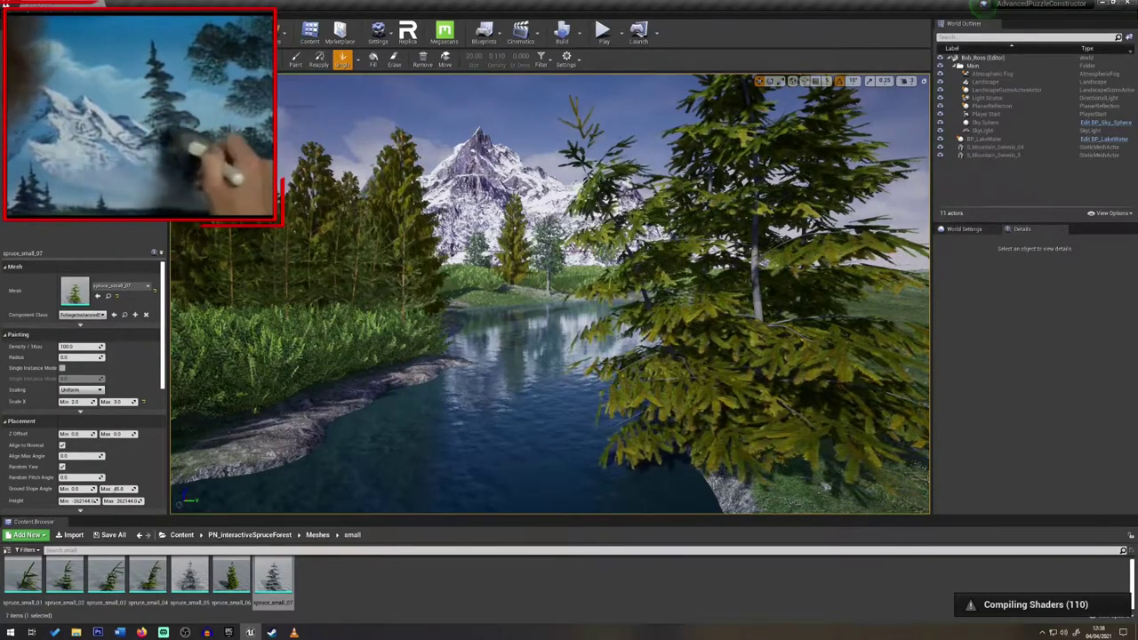
right_drag(622, 356, 604, 329)
key(w)
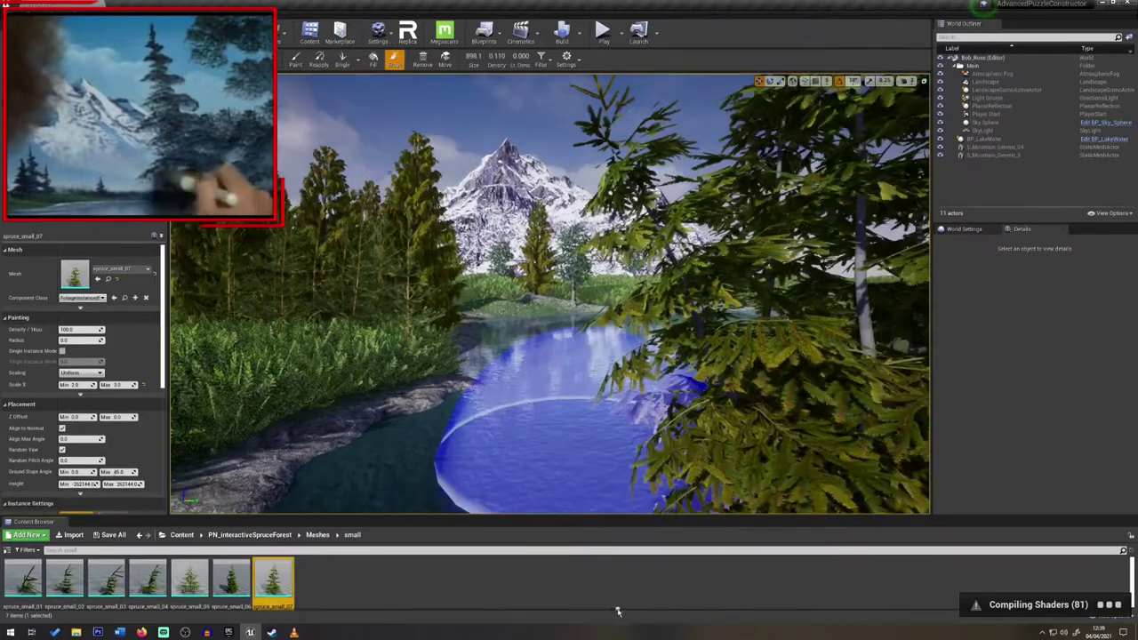
Erase the large foreground spruces from the near part of the grassy bank
mouse_move(646, 398)
right_down()
mouse_move(734, 400)
mouse_move(804, 453)
right_up()
click(648, 400)
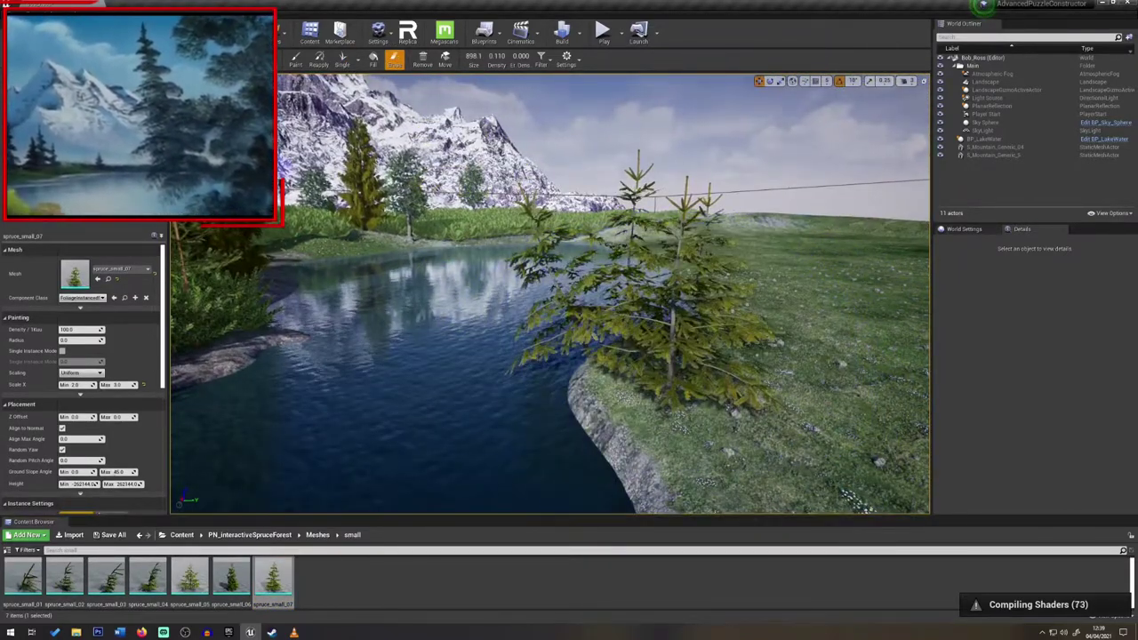
mouse_move(468, 318)
right_down()
mouse_move(552, 373)
mouse_move(471, 328)
mouse_move(458, 249)
mouse_move(466, 400)
mouse_move(457, 320)
right_up()
key(w)
mouse_move(531, 373)
right_down()
mouse_move(522, 349)
mouse_move(693, 409)
right_up()
Place further single spruces on the foreground grassy bank beside the existing group, undoing one unsuitable attempt
click(343, 60)
right_drag(544, 356, 302, 304)
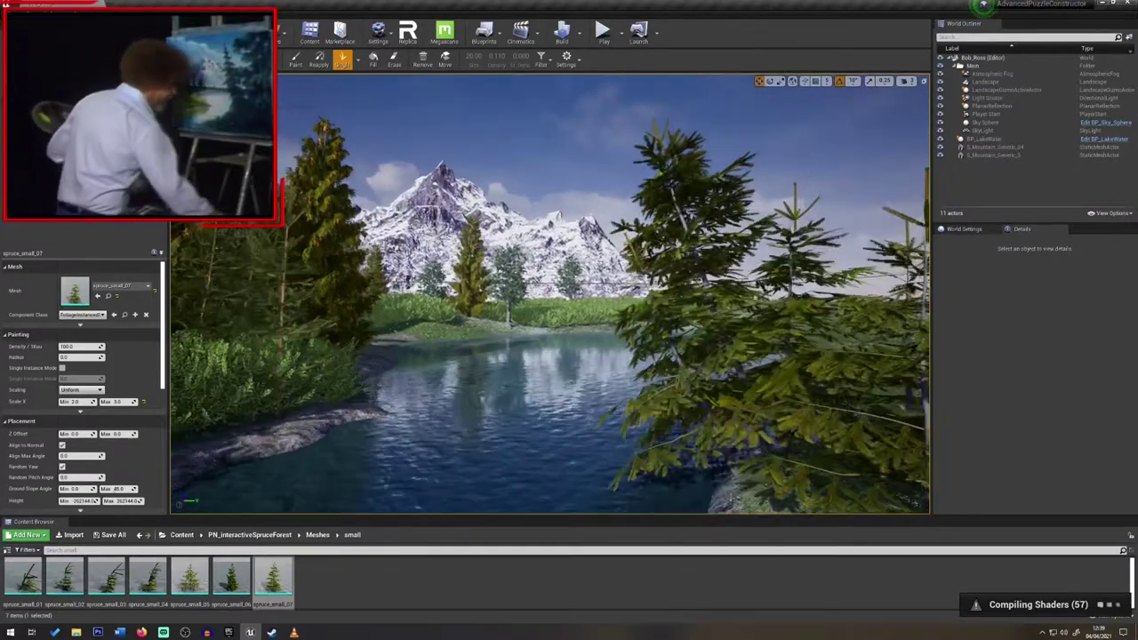
right_drag(480, 345, 484, 391)
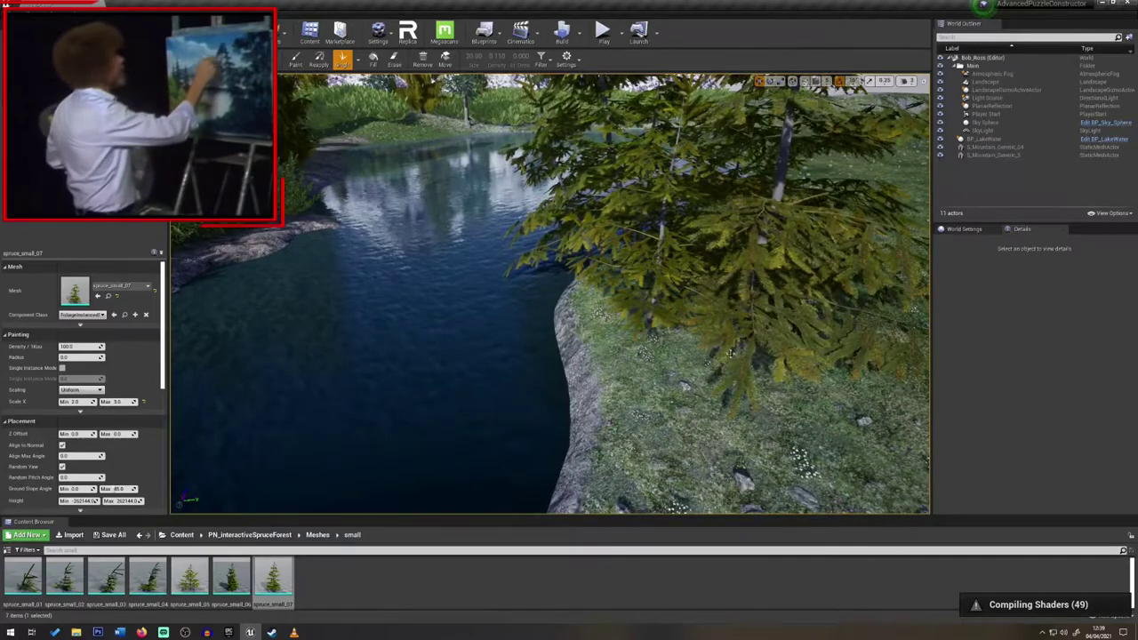
right_drag(722, 363, 698, 281)
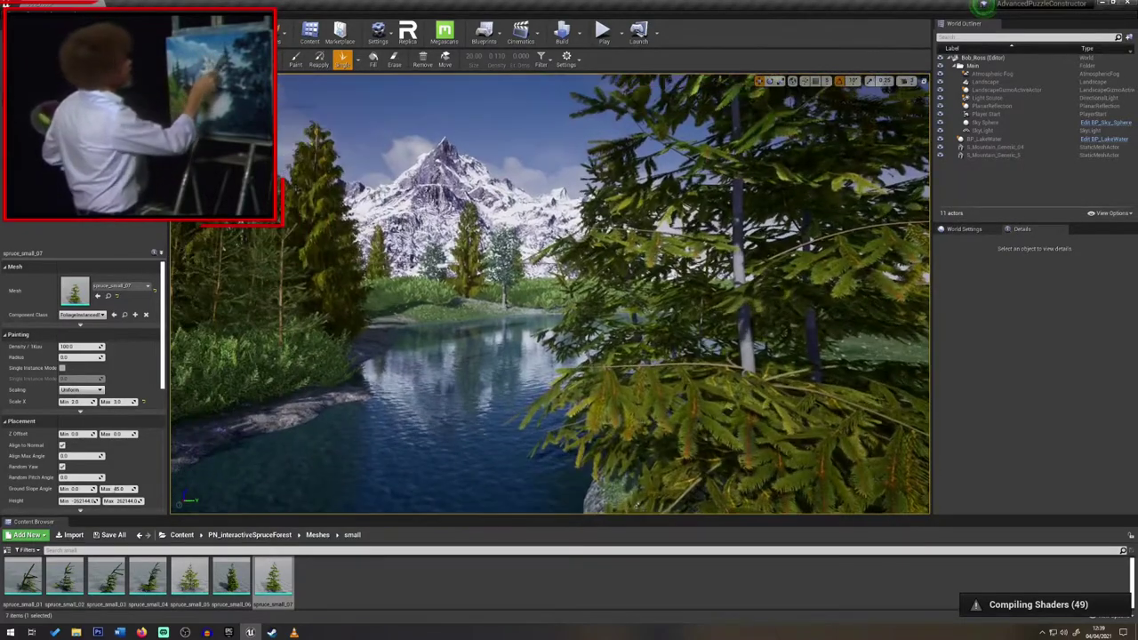
key(ctrl+z)
right_drag(722, 364, 844, 418)
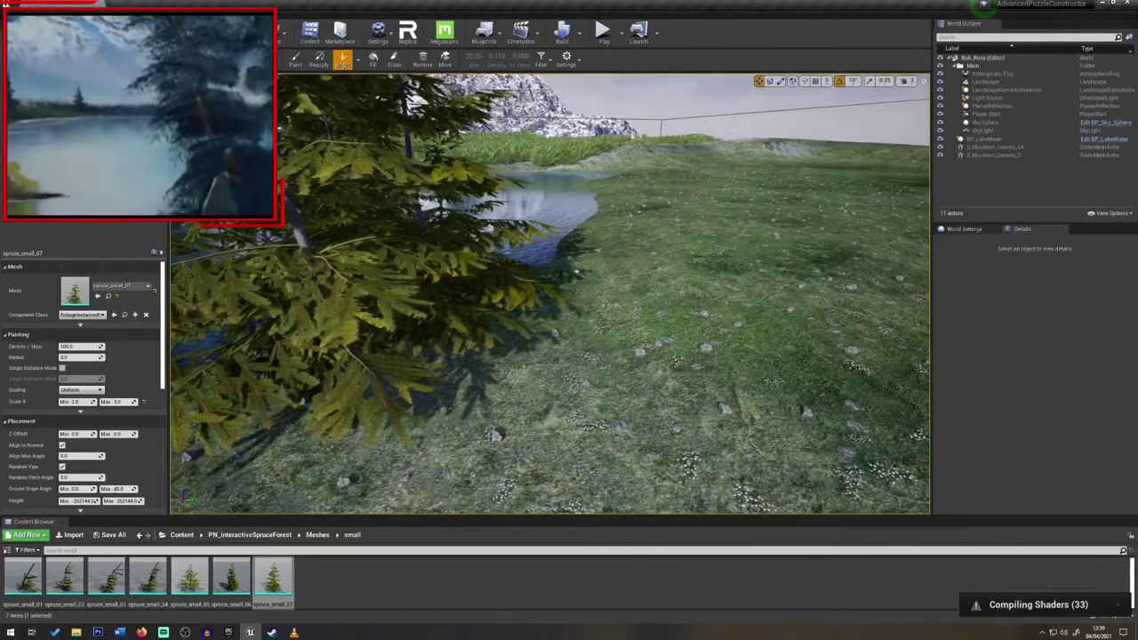
click(540, 286)
click(515, 351)
click(535, 417)
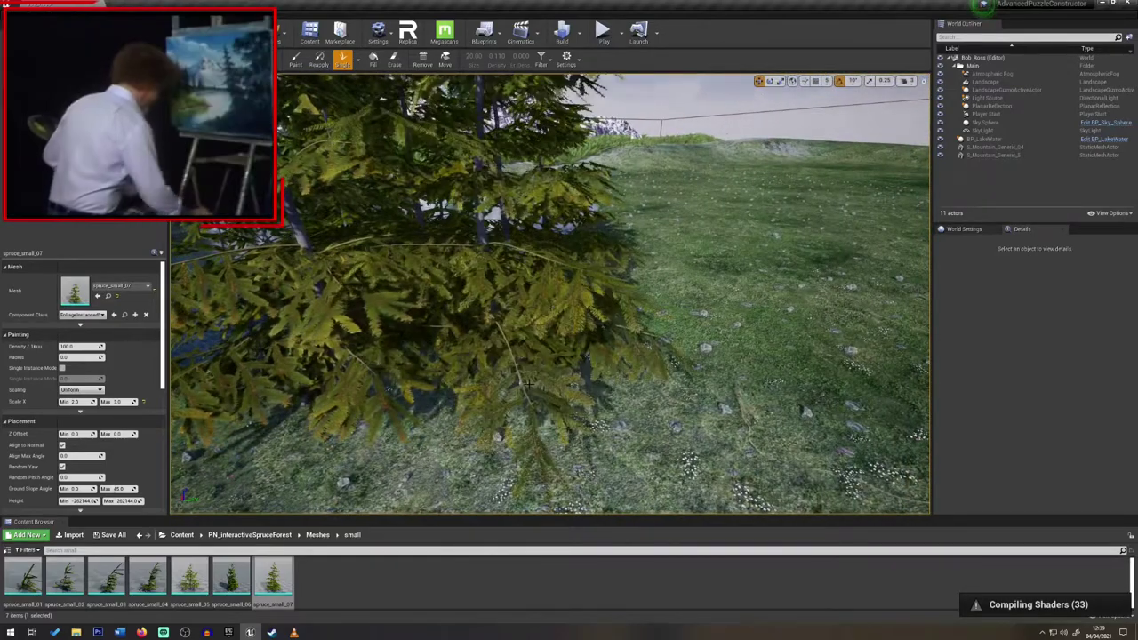
right_drag(535, 418, 420, 382)
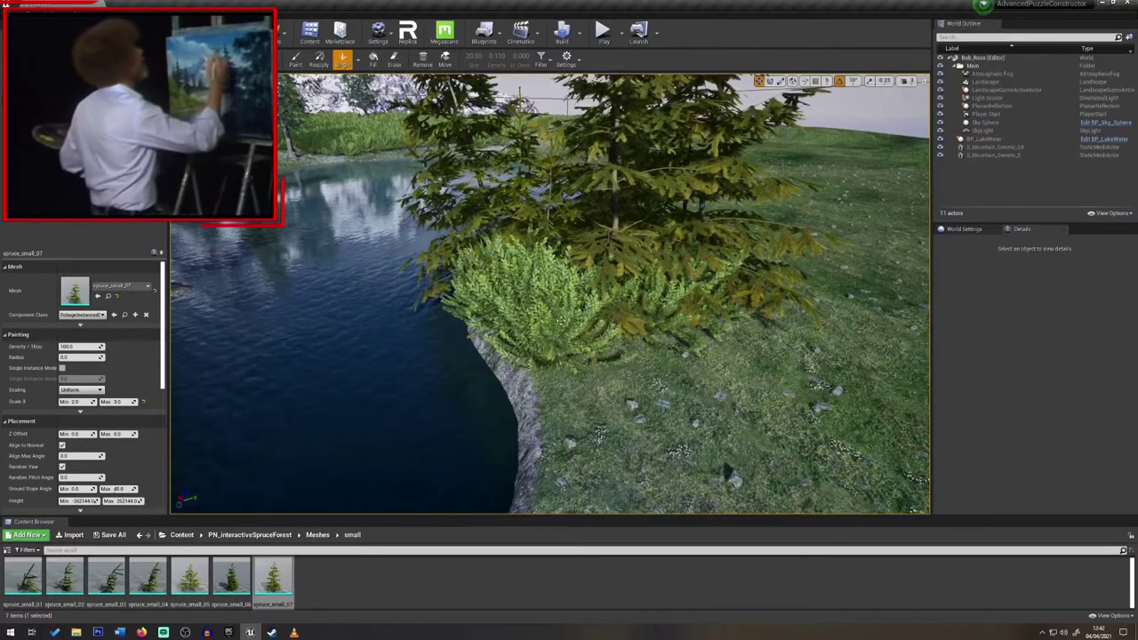
Reduce the foliage eraser size to 356.8 and erase the bush in the middle of the bank's lakeside edge
click(392, 59)
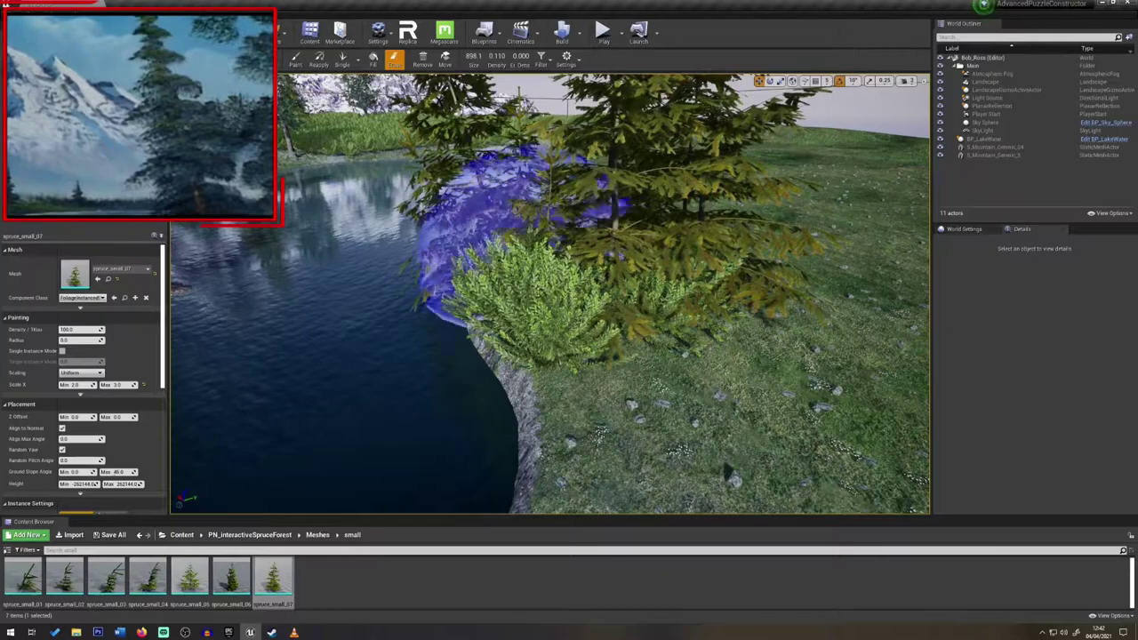
key(bracketleft)
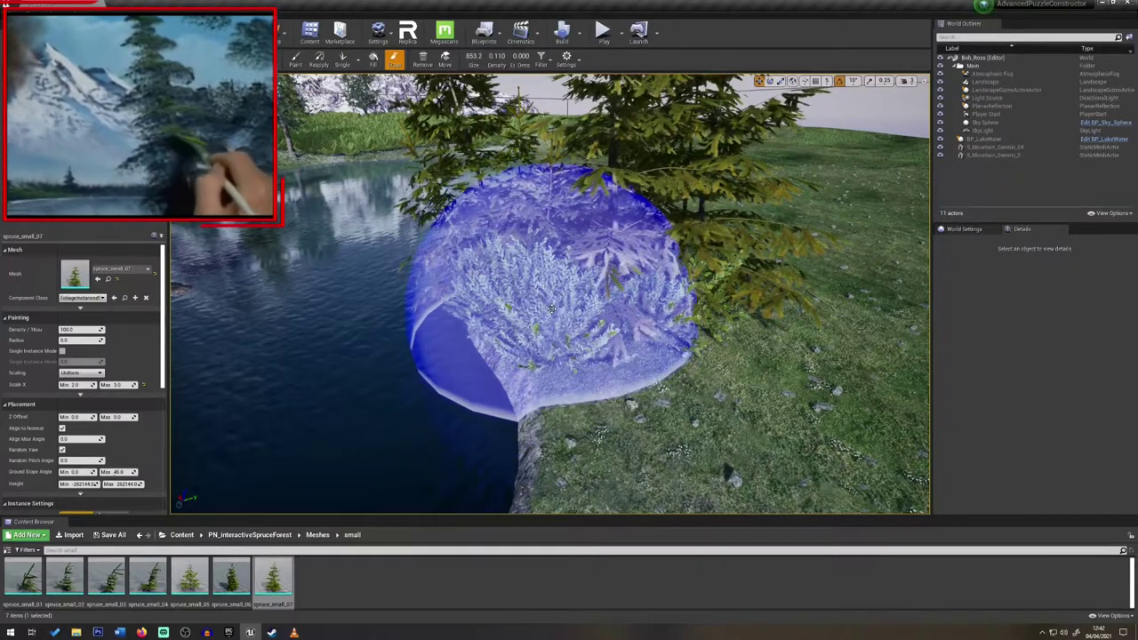
key(bracketleft)
key(bracketleft)
key(bracketleft)
key(bracketleft)
key(bracketleft)
key(bracketleft)
key(bracketleft)
key(bracketleft)
key(bracketleft)
key(bracketleft)
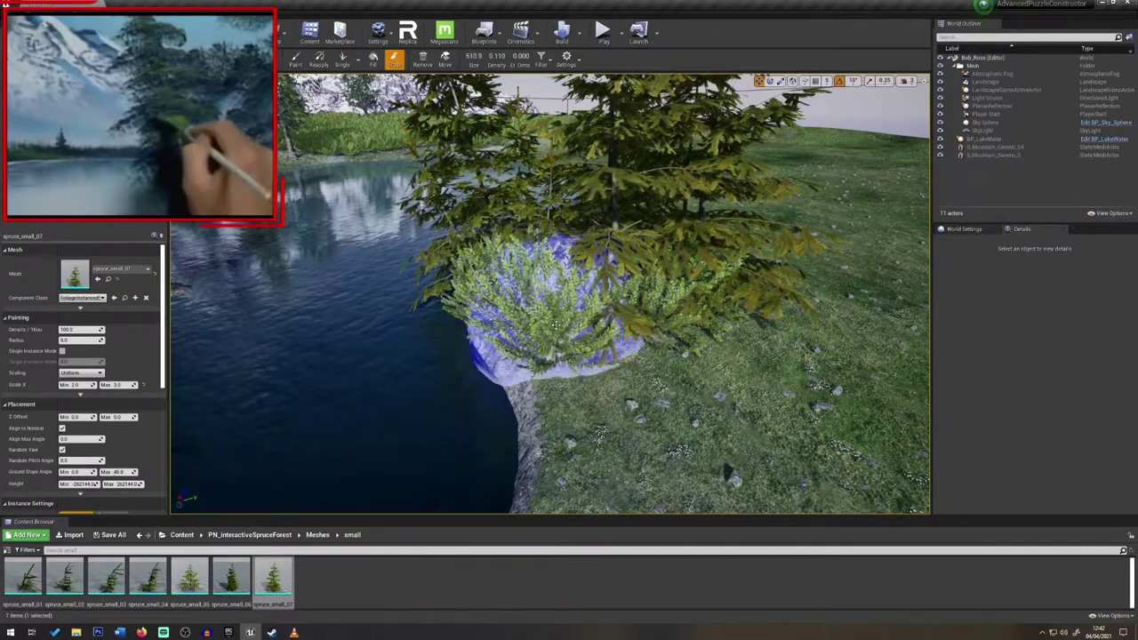
key(bracketleft)
key(bracketleft)
key(bracketleft)
key(bracketleft)
key(bracketleft)
key(bracketleft)
key(bracketleft)
click(556, 325)
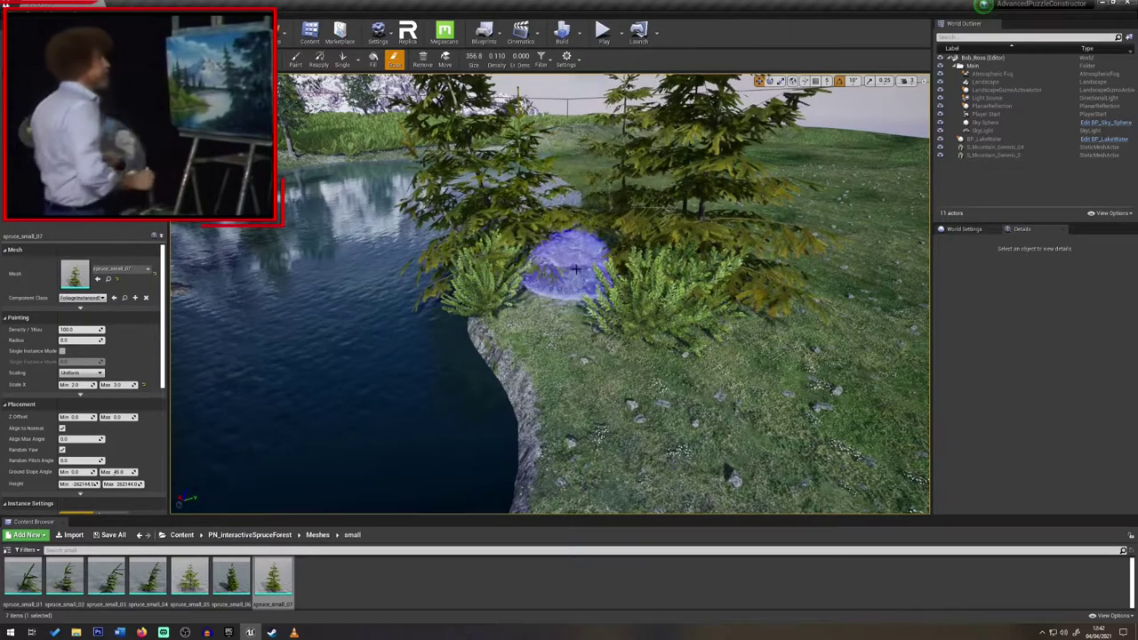
mouse_move(593, 353)
right_down()
mouse_move(578, 318)
mouse_move(517, 315)
right_up()
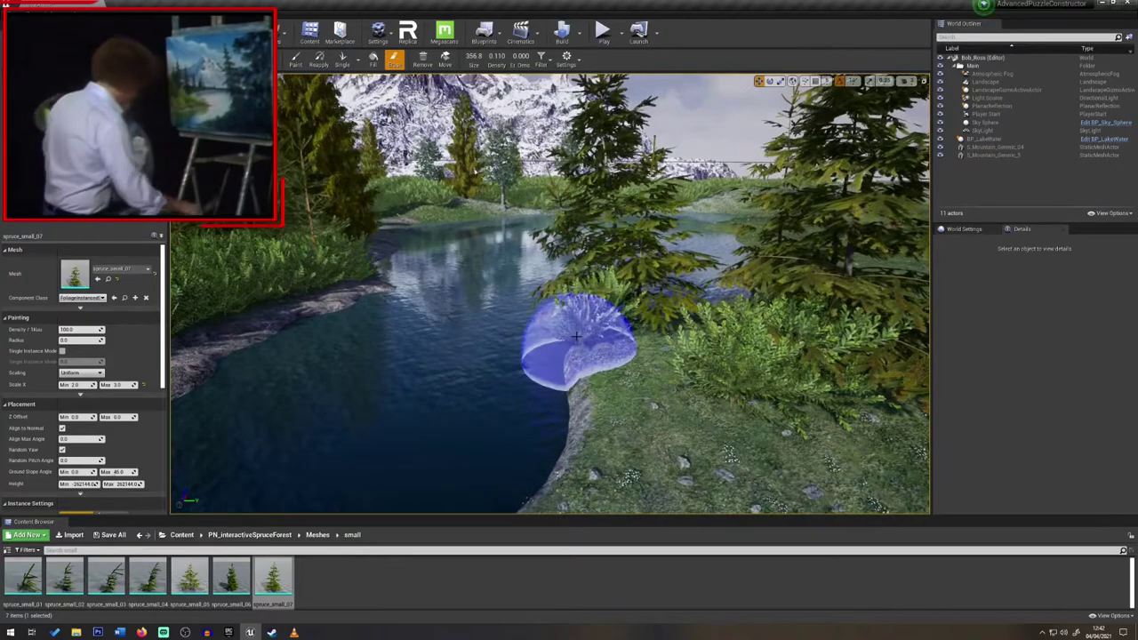
key(w)
right_drag(579, 343, 580, 339)
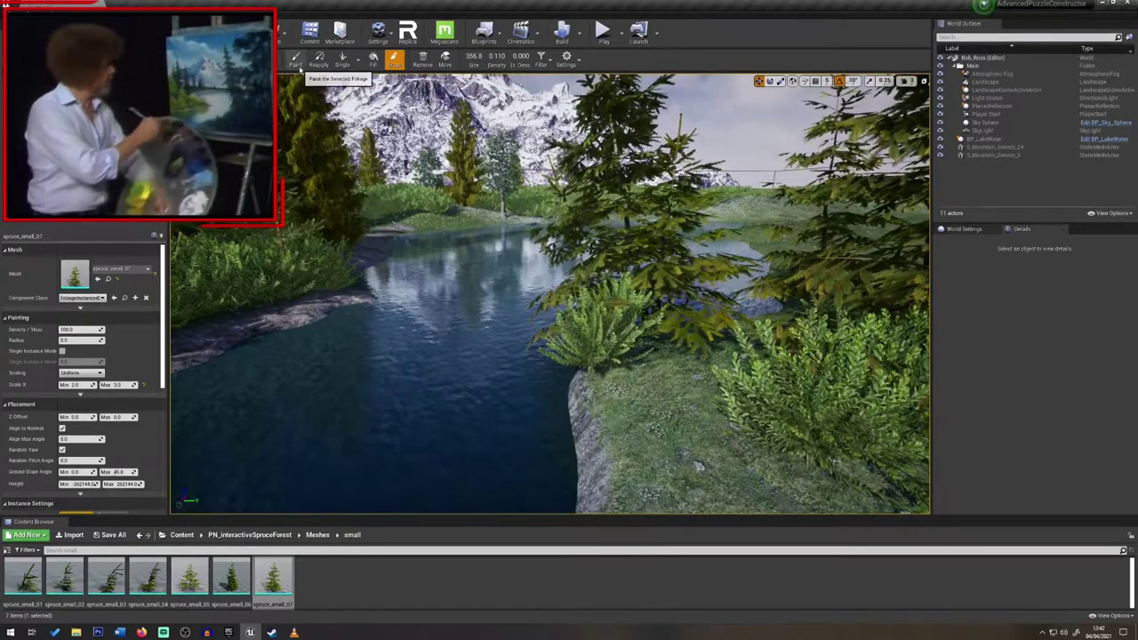
Switch from foliage painting to landscape editing for work on the foreground bank
click(274, 35)
click(291, 73)
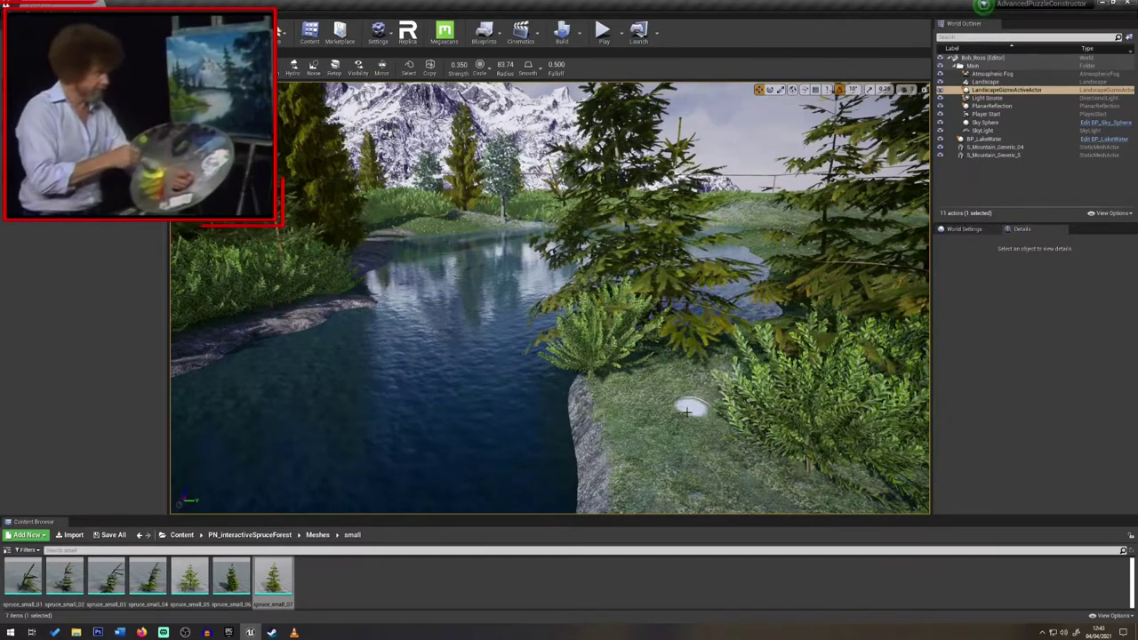
click(277, 32)
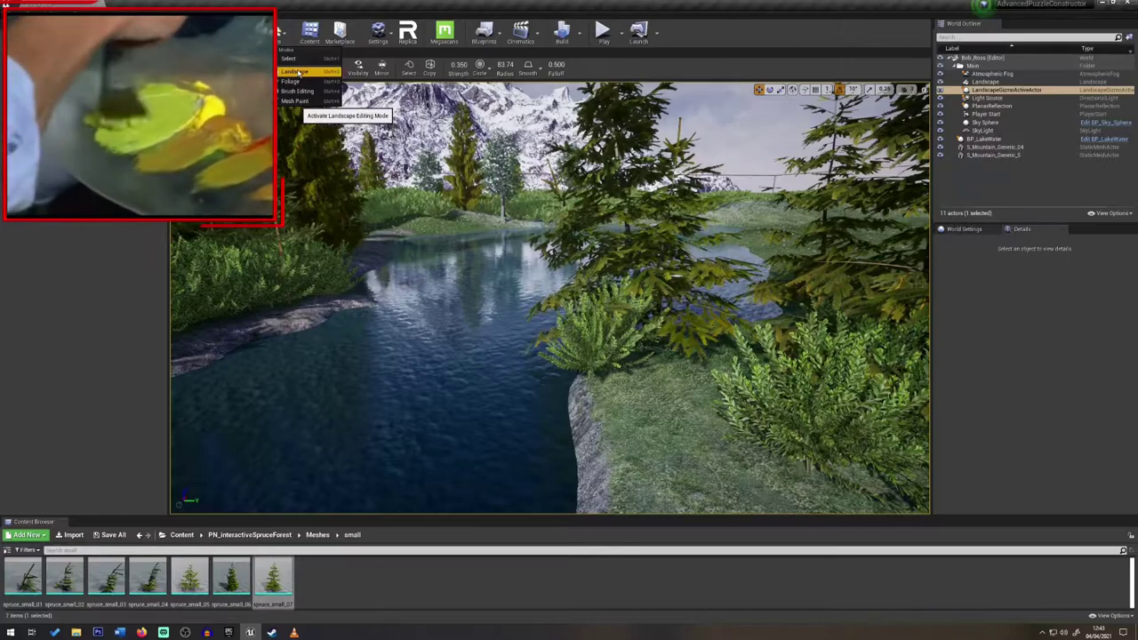
click(298, 71)
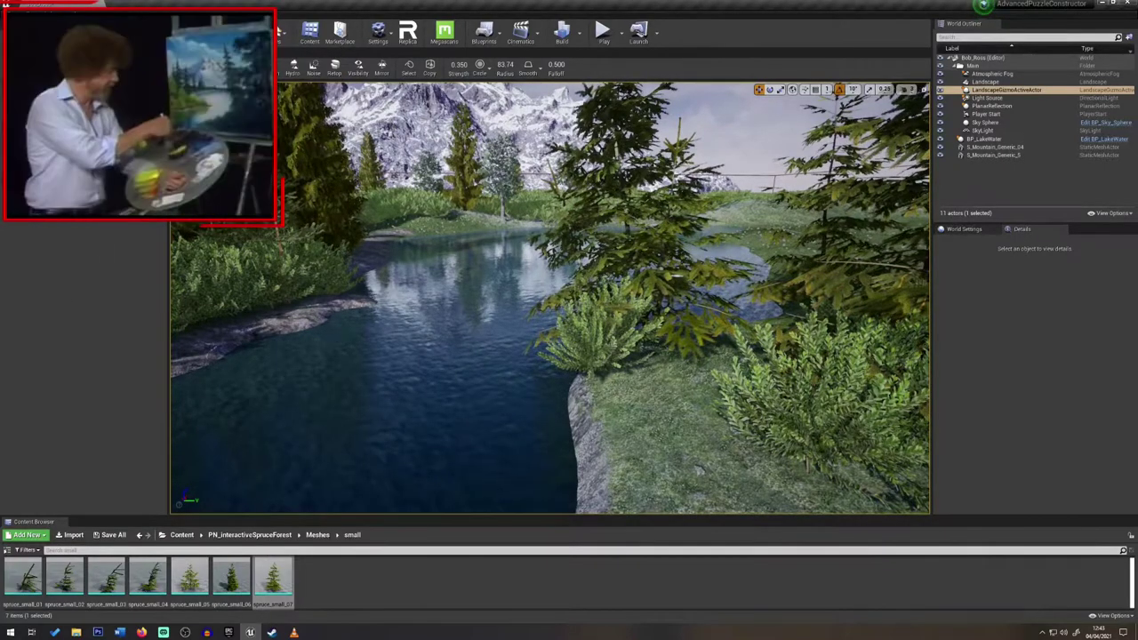
click(252, 69)
Select the landscape gizmo on the foreground bank and move it away from its spot in front of the bushes
click(643, 411)
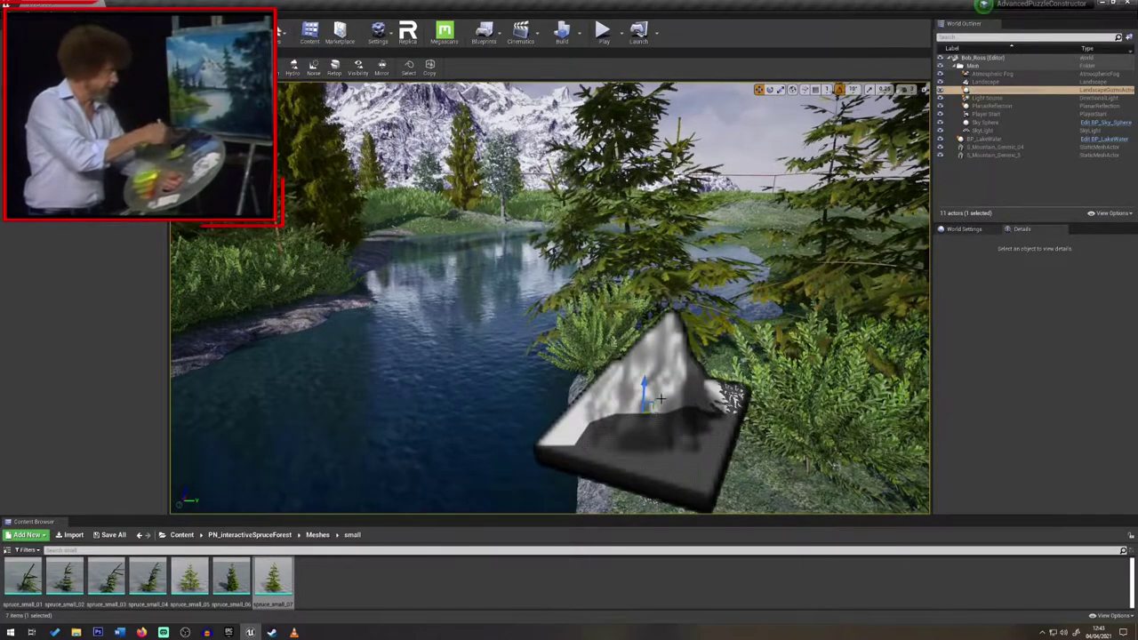
key(s)
right_drag(707, 385, 751, 435)
key(w)
drag(699, 349, 745, 356)
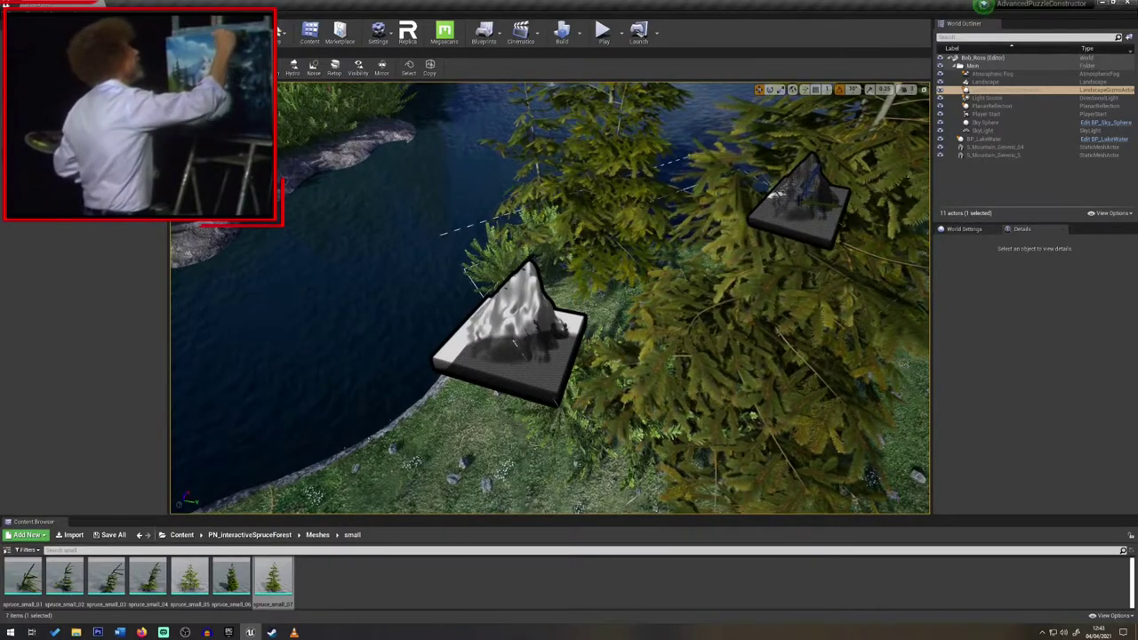
Position the landscape ramp's end point farther along the bank behind the spruces and build the ramp
right_drag(551, 297, 582, 173)
key(a)
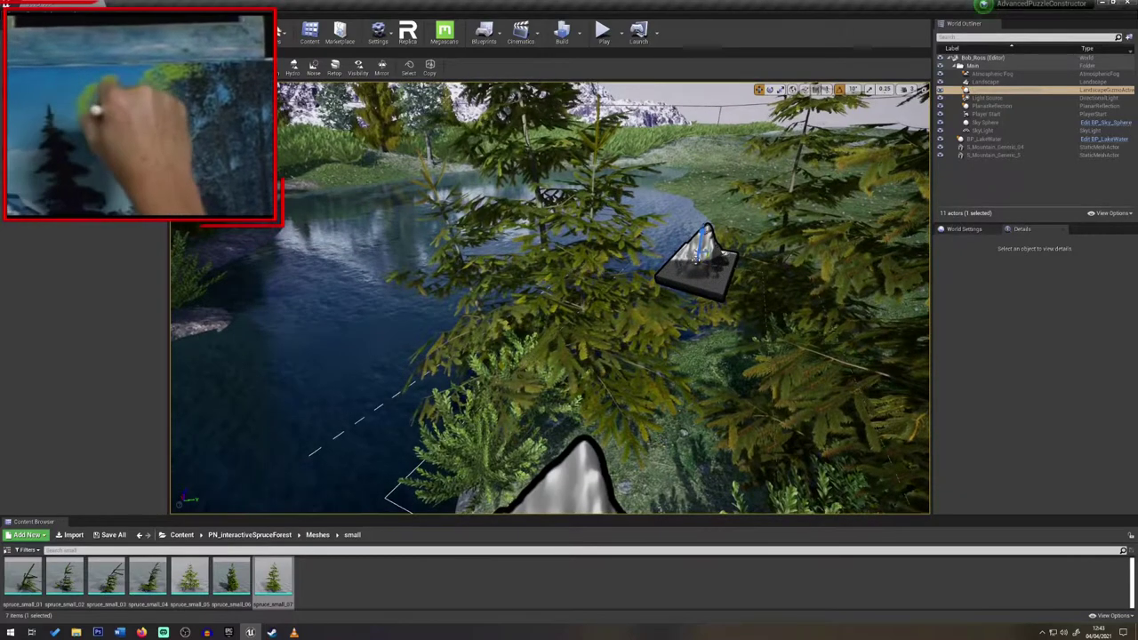
drag(697, 258, 760, 264)
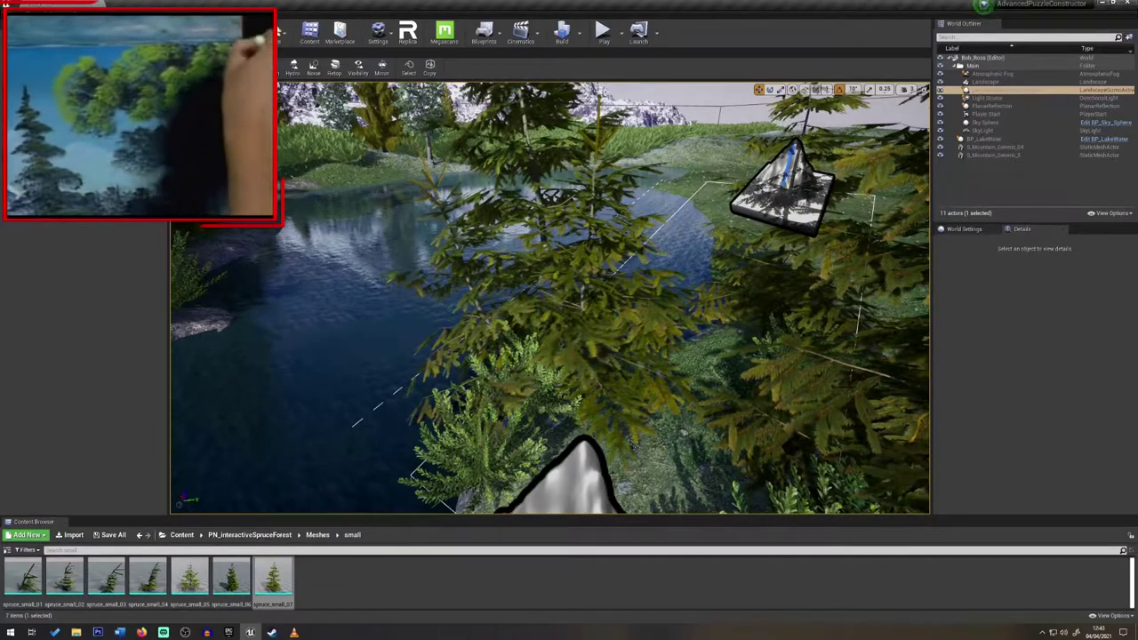
right_drag(706, 384, 706, 384)
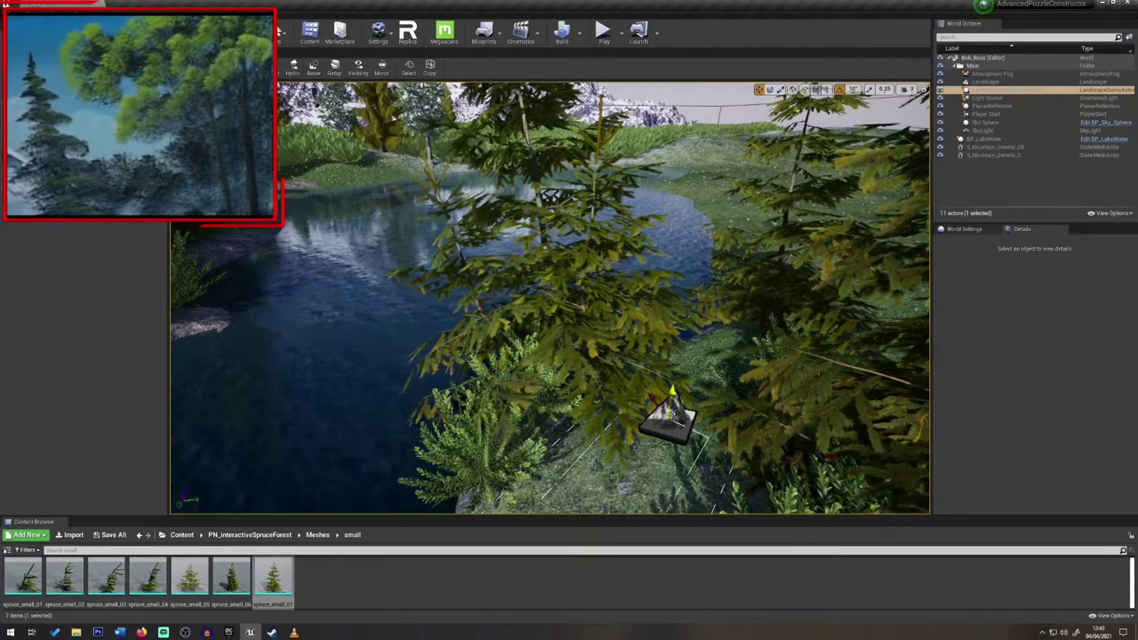
drag(673, 415, 723, 330)
drag(767, 249, 765, 217)
key(Return)
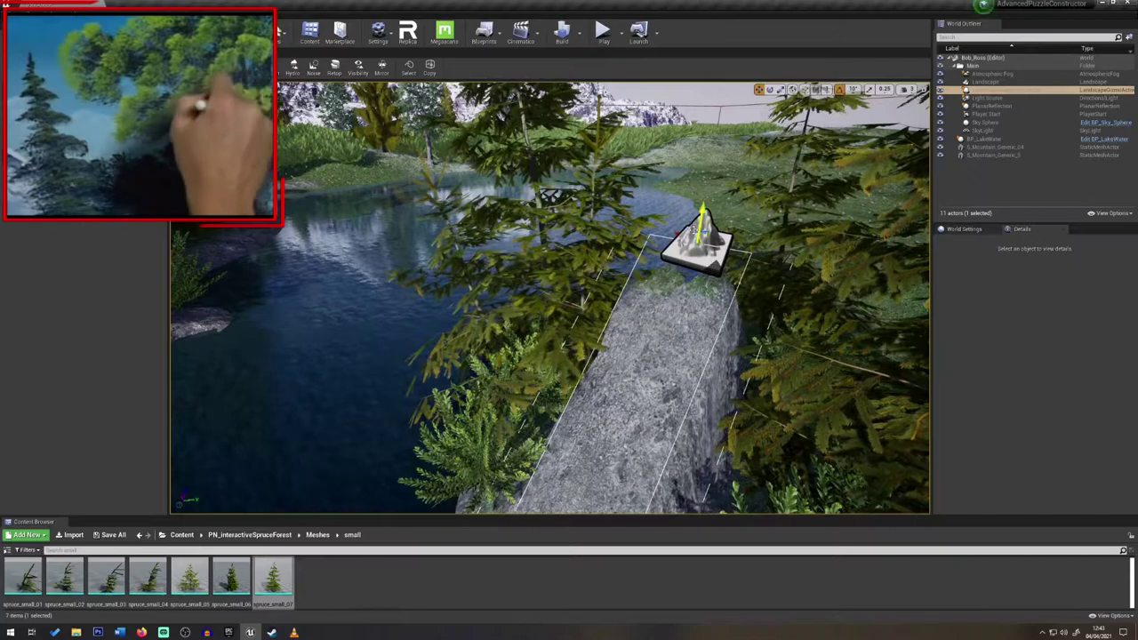
Move the ramp's far end out toward the distant bank, rebuild the ramp and adjust the height of its end point
right_drag(663, 303, 662, 391)
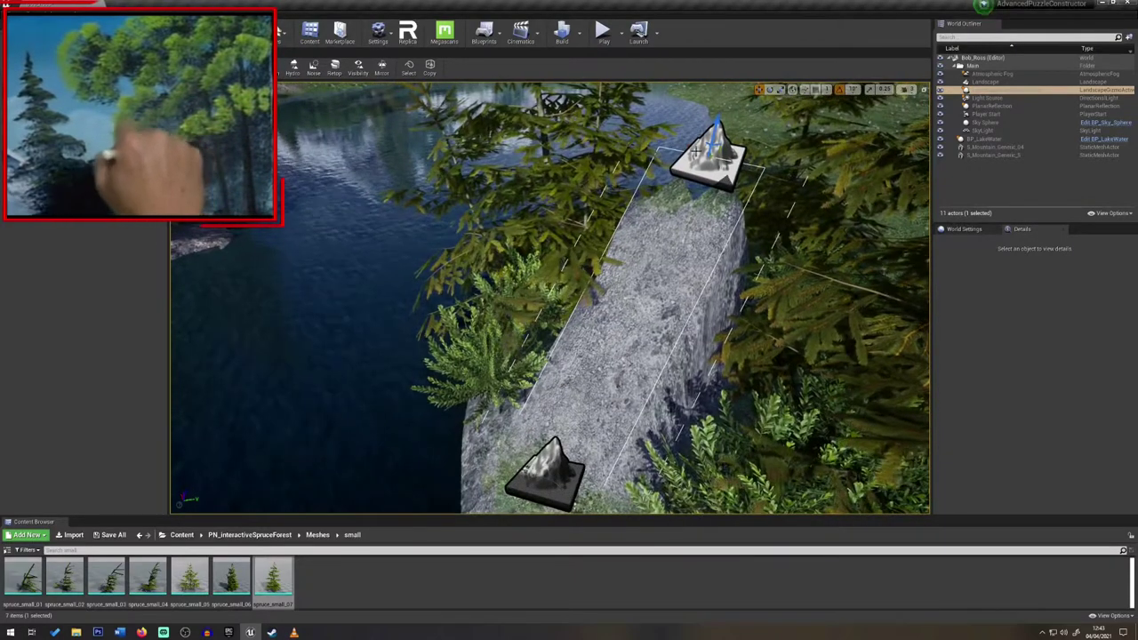
key(Return)
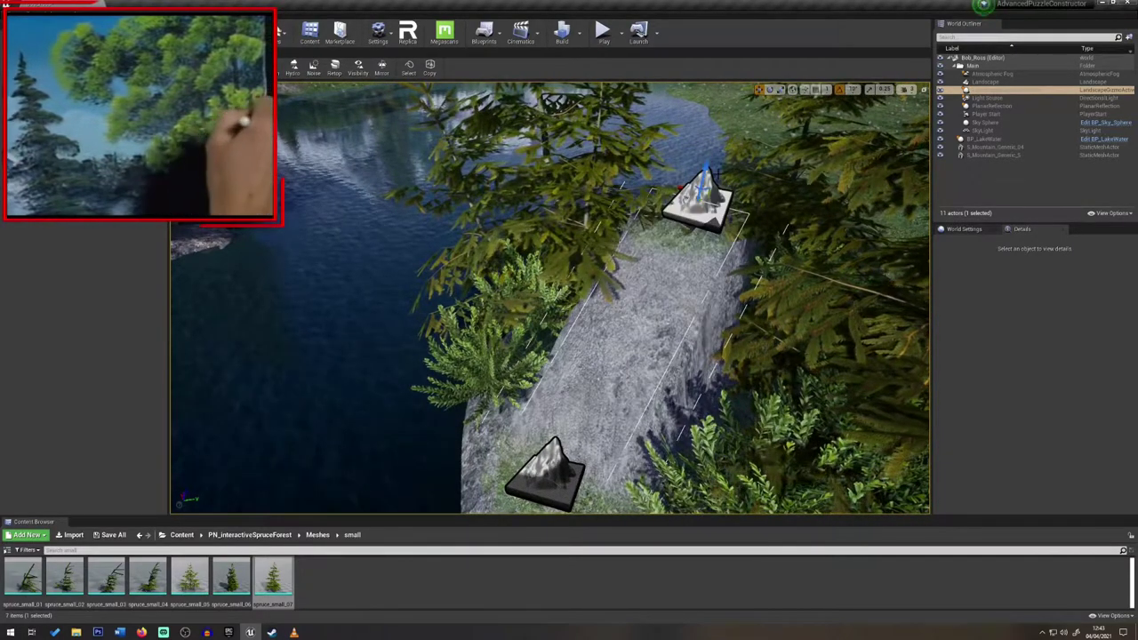
drag(705, 188, 704, 192)
key(Return)
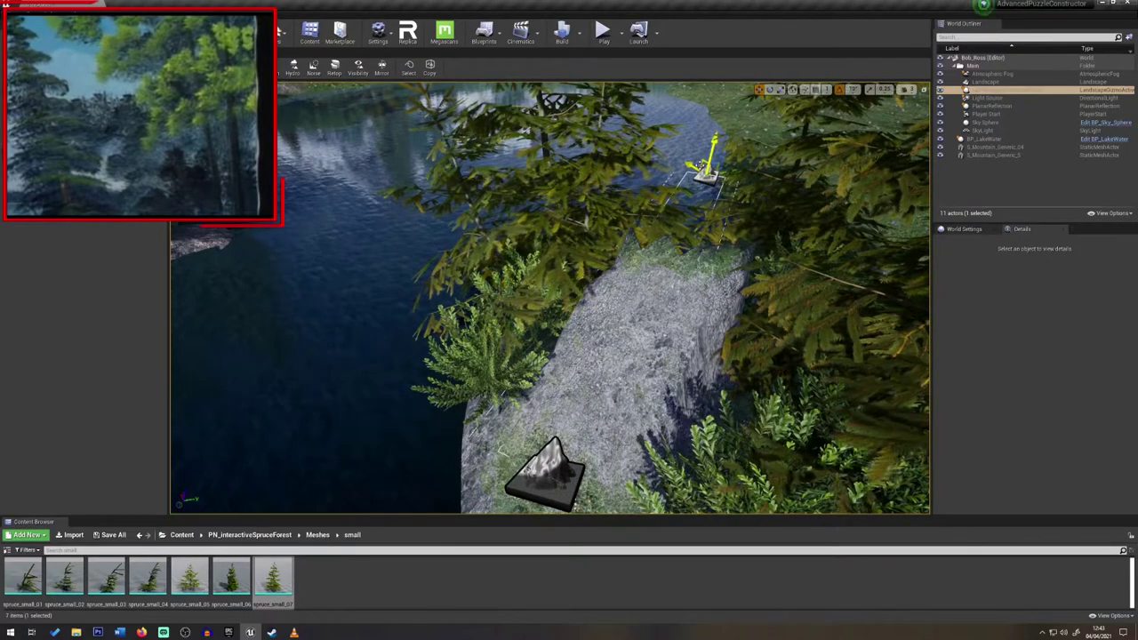
key(Return)
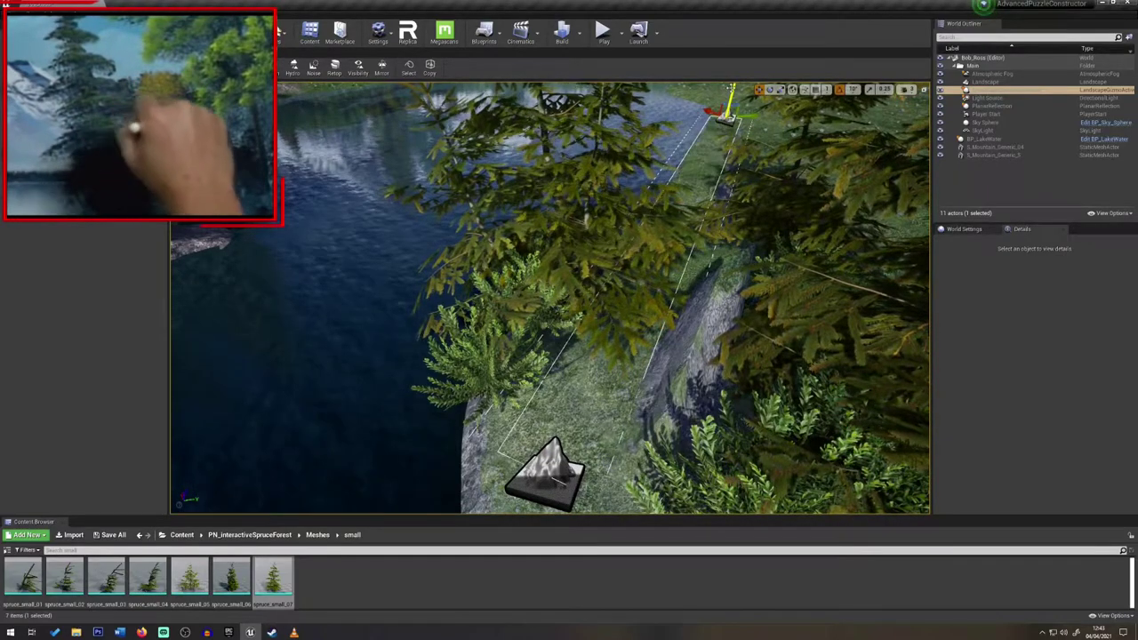
right_drag(731, 91, 641, 96)
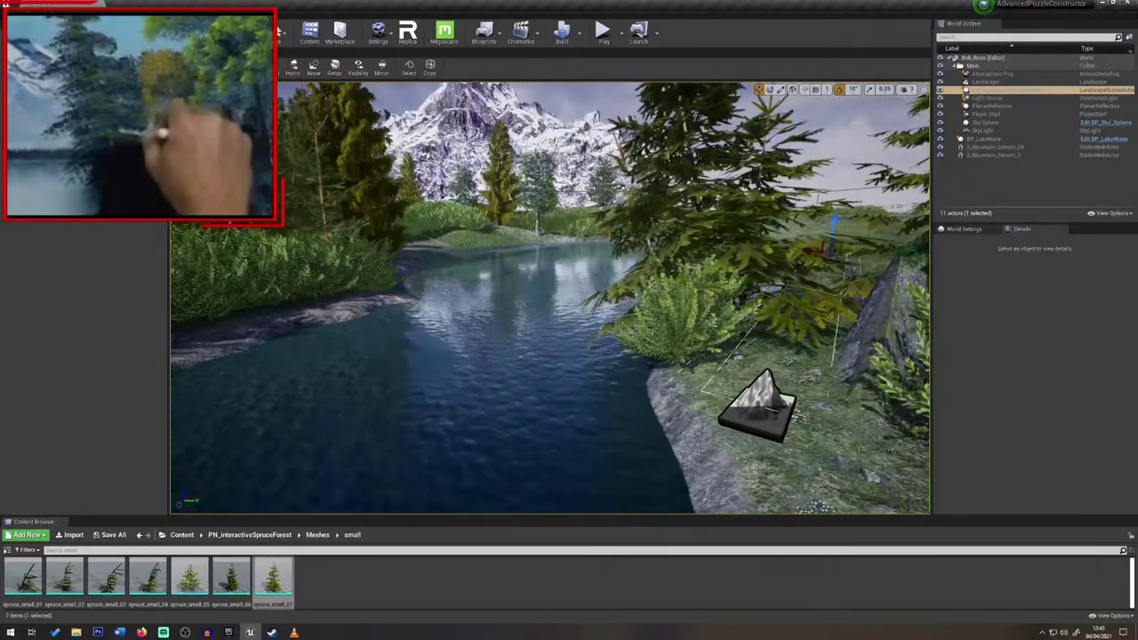
drag(834, 219, 836, 198)
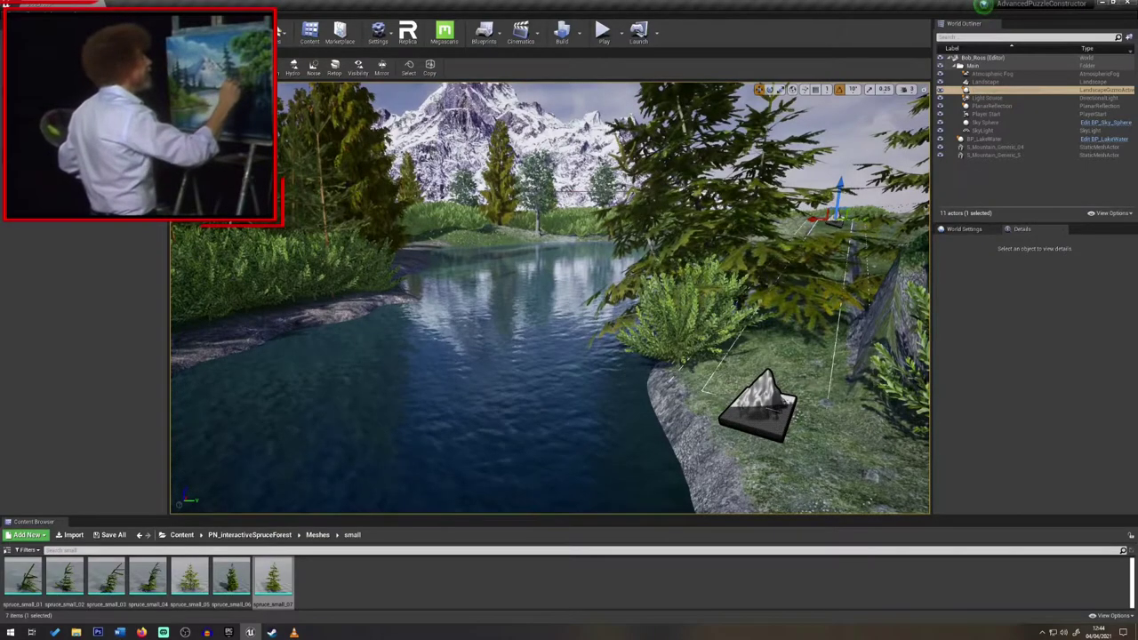
Enlarge the sculpting brush radius to 1208 and level the leftover ramp into the bank around the bushes
click(206, 68)
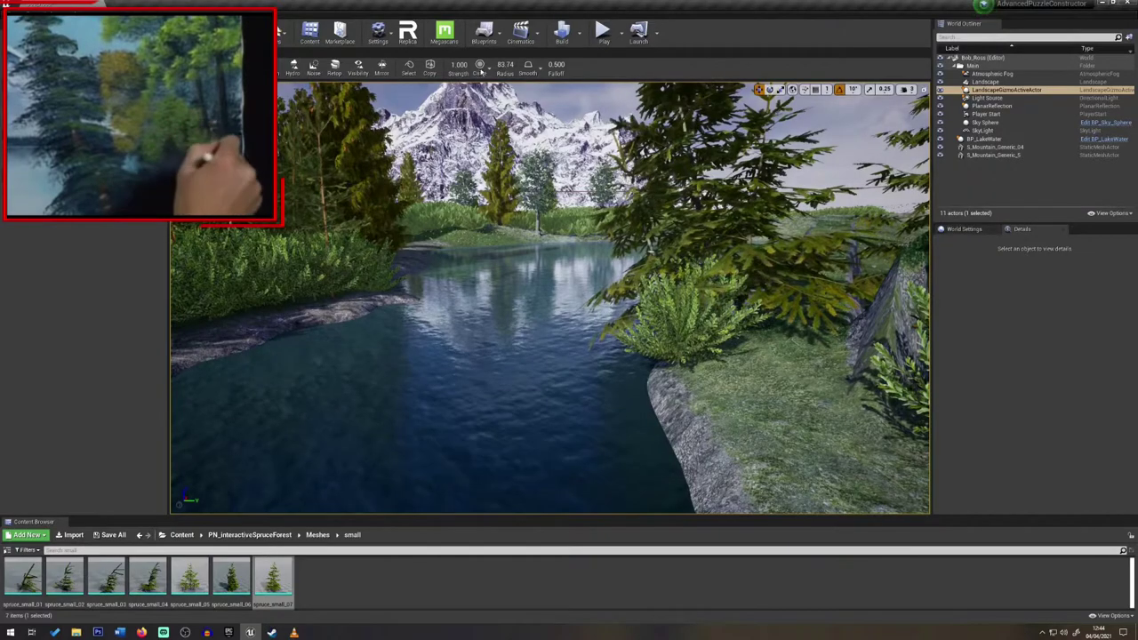
drag(505, 65, 518, 65)
mouse_move(877, 374)
mouse_down()
mouse_move(972, 346)
mouse_move(931, 286)
mouse_up()
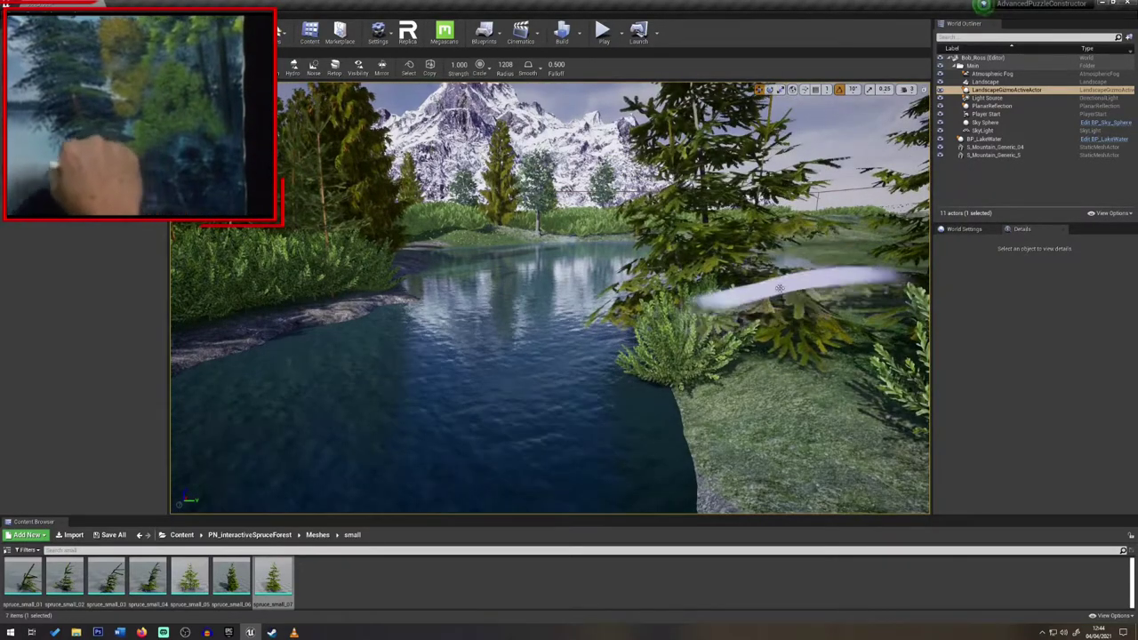
drag(802, 359, 806, 380)
Place new ramp start and end points along the lakeside edge of the bank, starting between the two bushes
mouse_move(806, 380)
right_down()
mouse_move(849, 395)
mouse_move(831, 405)
mouse_move(842, 435)
right_up()
key(w)
key(s)
key(s)
key(shift+1)
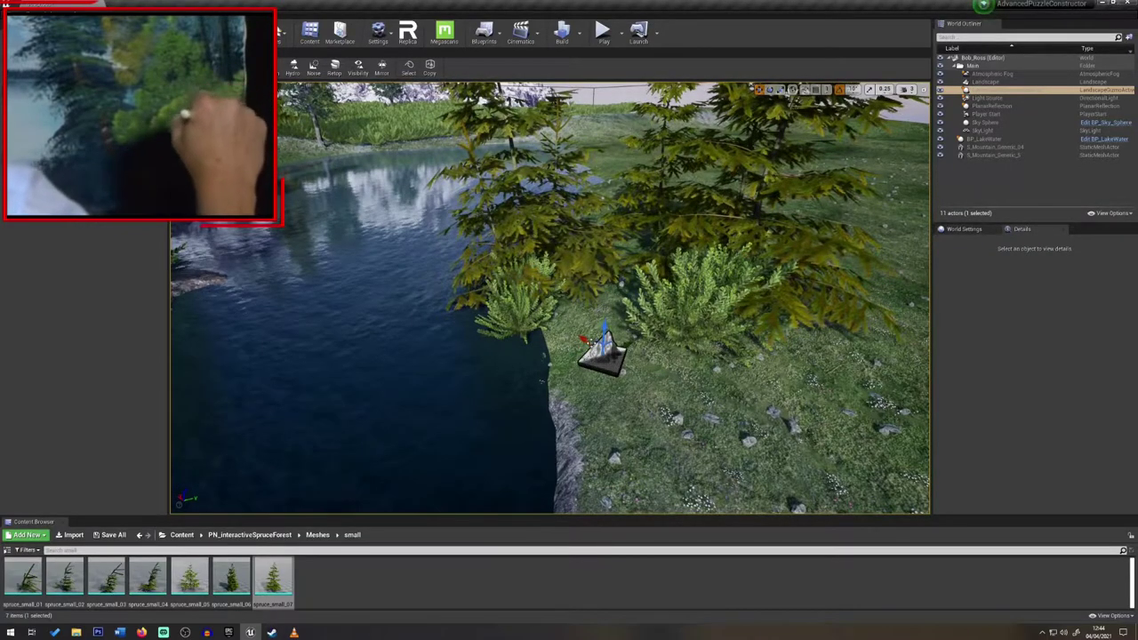
drag(582, 340, 538, 303)
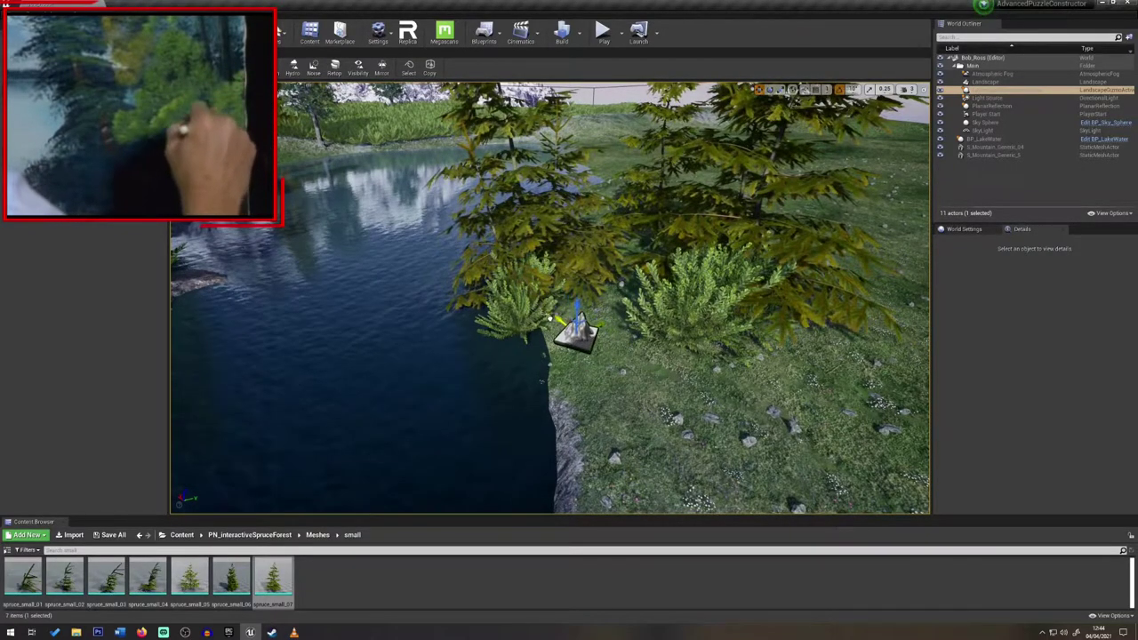
right_drag(498, 309, 431, 378)
key(w)
key(s)
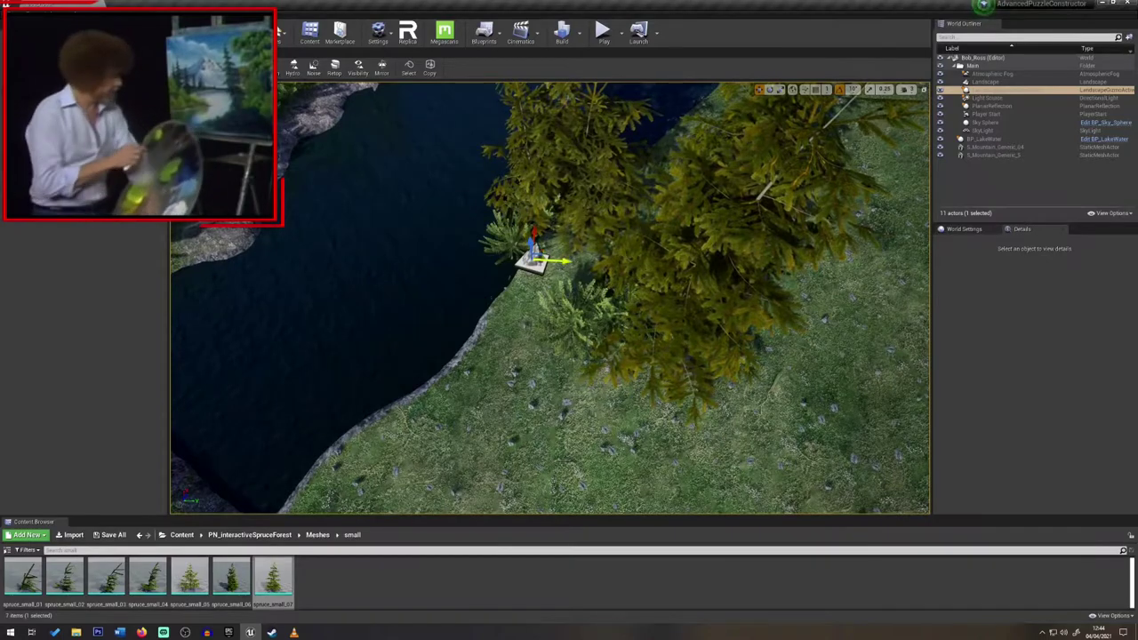
key(g)
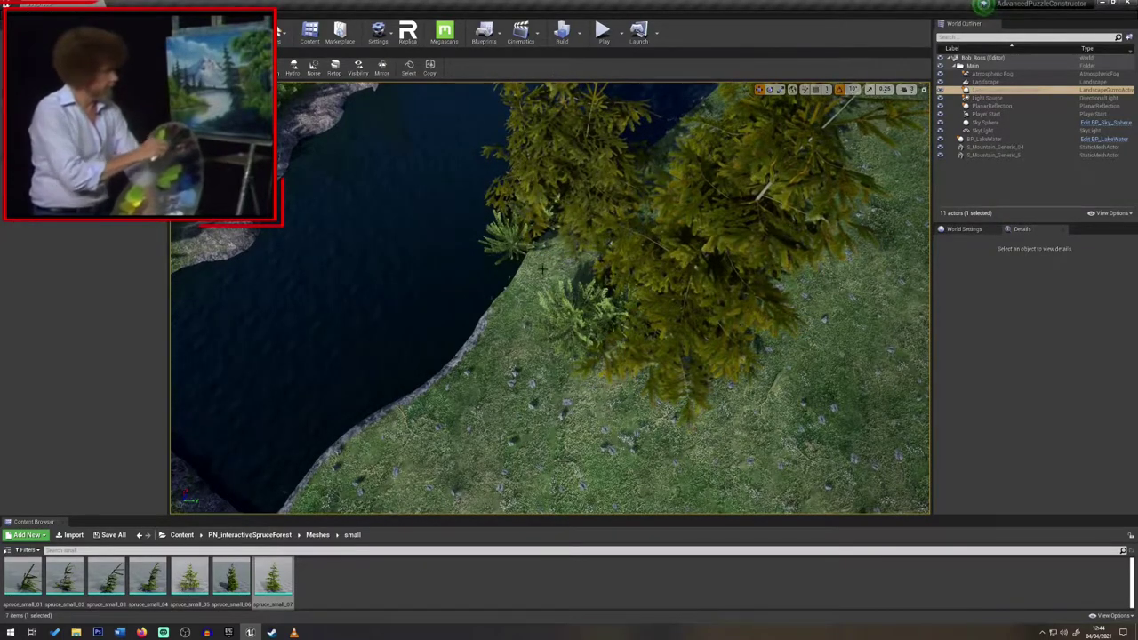
key(g)
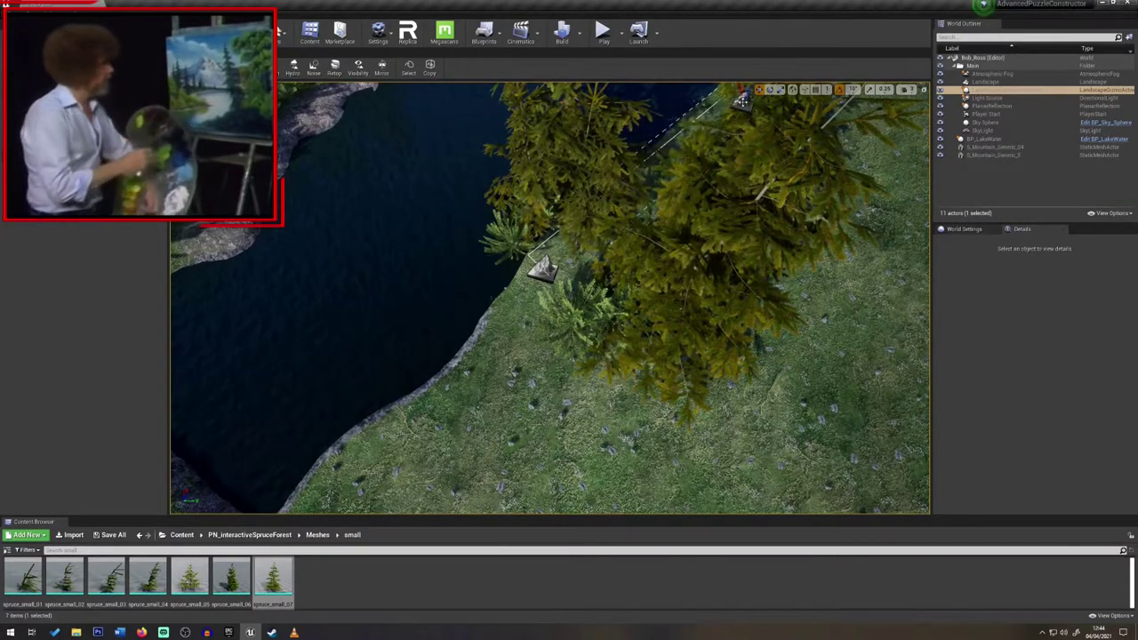
Adjust the new ramp's far end point beyond the spruces to raise a strip along the bank
right_drag(686, 173, 706, 161)
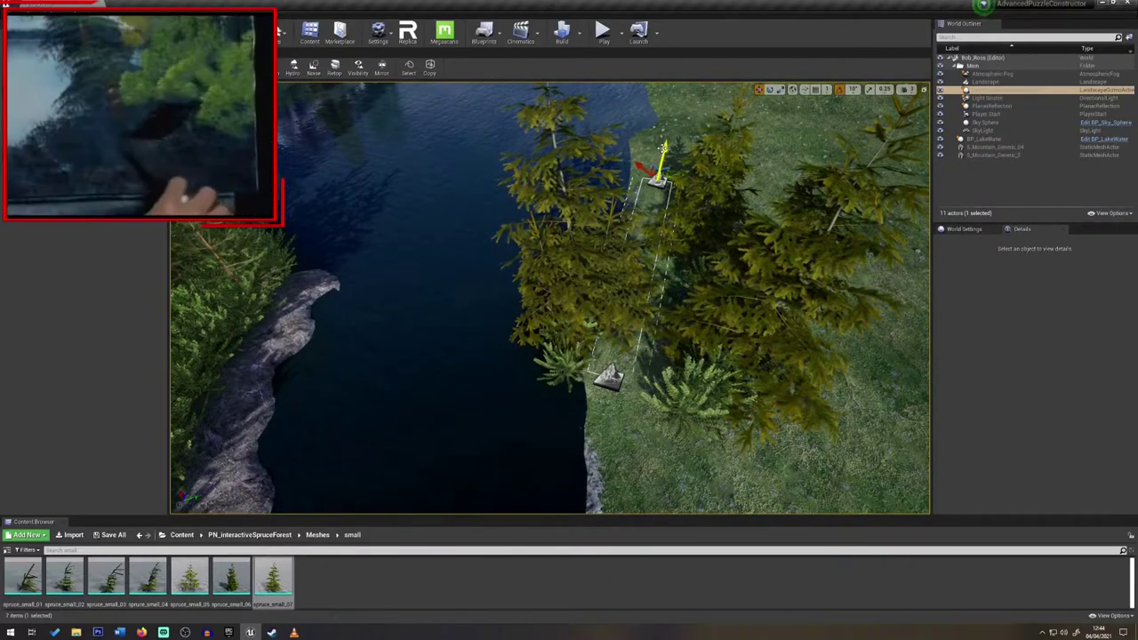
right_drag(662, 148, 605, 80)
key(w)
mouse_move(613, 160)
right_down()
mouse_move(542, 138)
mouse_move(608, 144)
right_up()
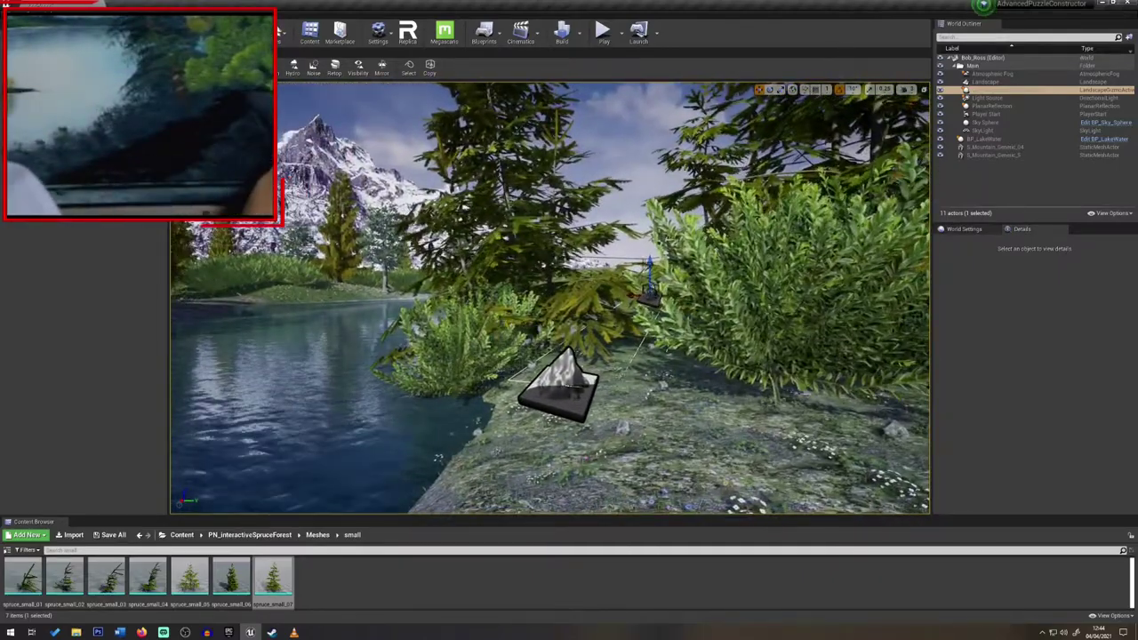
drag(650, 256, 705, 258)
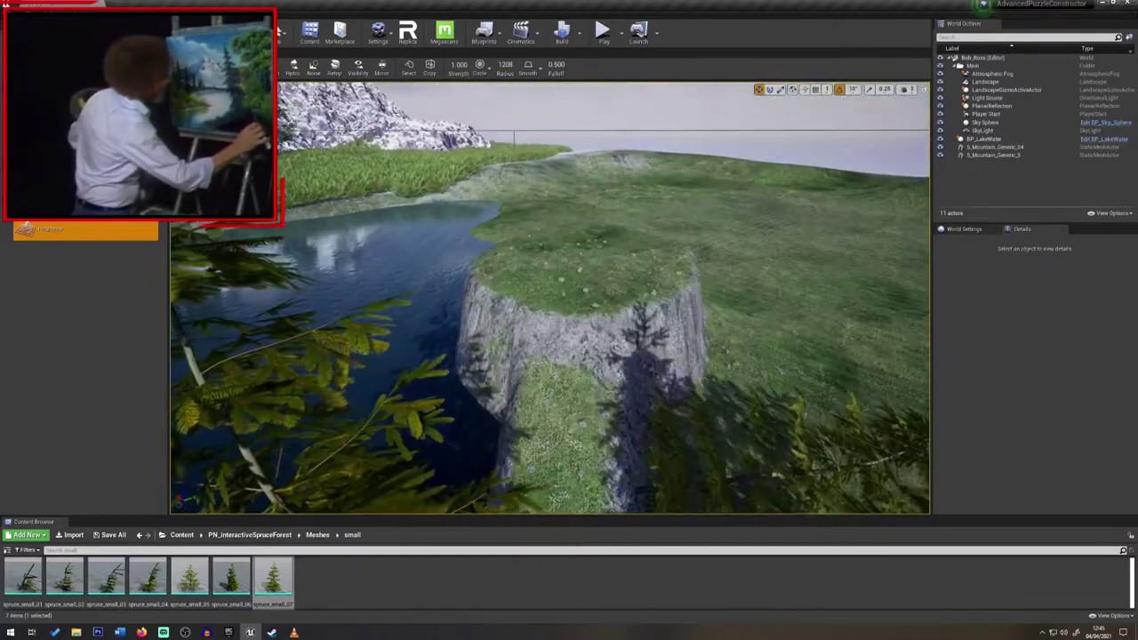
Enlarge the sculpting brush radius to 2188 and level the ground around the raised ramp across the bank behind the spruces
mouse_move(569, 425)
mouse_down()
mouse_move(594, 403)
mouse_move(554, 285)
mouse_move(494, 216)
mouse_move(534, 210)
mouse_move(612, 228)
mouse_move(691, 201)
mouse_up()
key(bracketright)
key(bracketright)
key(bracketright)
key(bracketright)
key(bracketright)
key(bracketright)
key(bracketright)
key(bracketright)
key(bracketright)
key(bracketright)
key(bracketright)
key(bracketright)
key(bracketright)
key(bracketright)
key(bracketright)
key(bracketright)
key(bracketright)
key(bracketright)
key(bracketright)
key(bracketright)
right_drag(692, 201, 678, 249)
drag(678, 249, 454, 373)
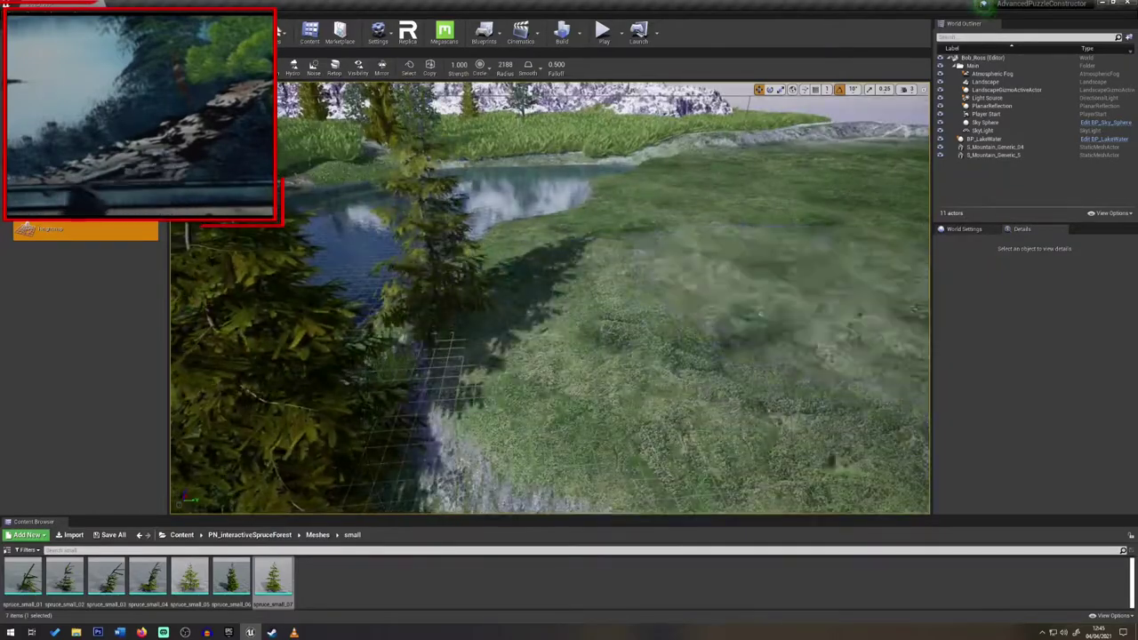
right_drag(454, 373, 771, 258)
drag(771, 256, 635, 312)
Reduce the brush radius to 513 and paint the rock layer over the foreground bank and the ground behind the spruces
mouse_move(634, 312)
right_down()
mouse_move(648, 193)
mouse_move(596, 293)
right_up()
key(bracketleft)
key(bracketleft)
key(bracketleft)
key(bracketleft)
key(bracketleft)
key(bracketleft)
key(bracketleft)
key(bracketleft)
key(bracketleft)
key(bracketleft)
key(bracketleft)
key(bracketleft)
key(bracketleft)
key(bracketleft)
key(bracketleft)
key(bracketleft)
key(bracketleft)
key(bracketleft)
key(bracketleft)
key(bracketleft)
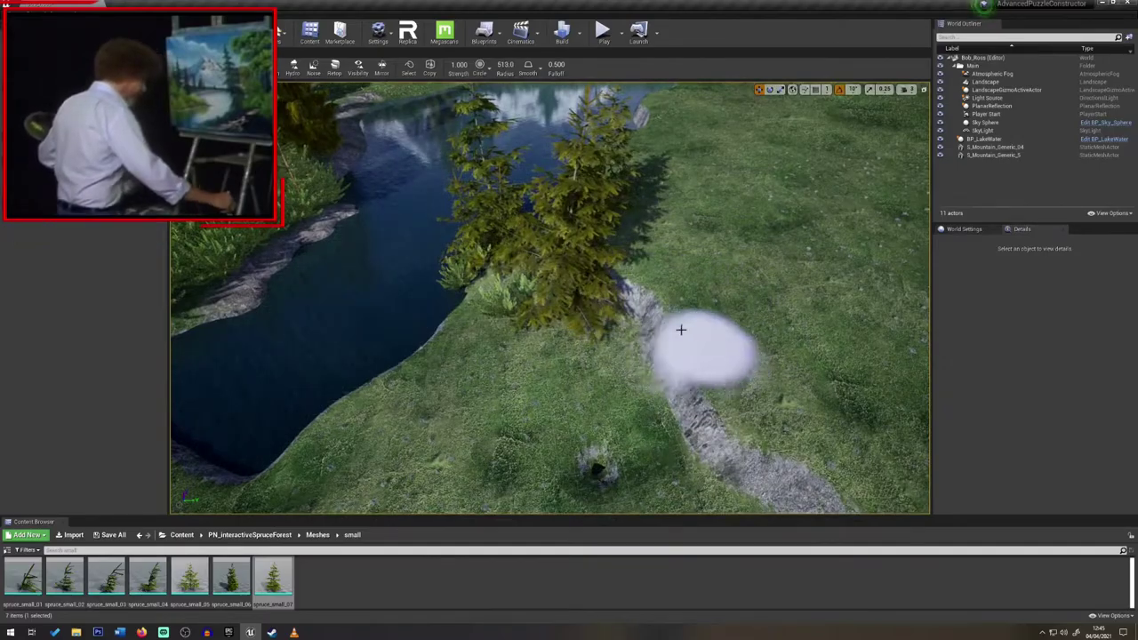
mouse_move(681, 329)
right_down()
mouse_move(695, 281)
mouse_move(648, 267)
mouse_move(676, 271)
mouse_move(622, 297)
right_up()
click(86, 53)
mouse_move(547, 342)
mouse_down()
mouse_move(583, 244)
mouse_move(584, 192)
mouse_up()
right_drag(584, 192, 622, 258)
mouse_move(426, 293)
mouse_down()
mouse_move(666, 276)
mouse_move(881, 181)
mouse_move(839, 291)
mouse_up()
mouse_move(839, 292)
right_down()
mouse_move(764, 302)
mouse_move(693, 409)
mouse_move(596, 421)
right_up()
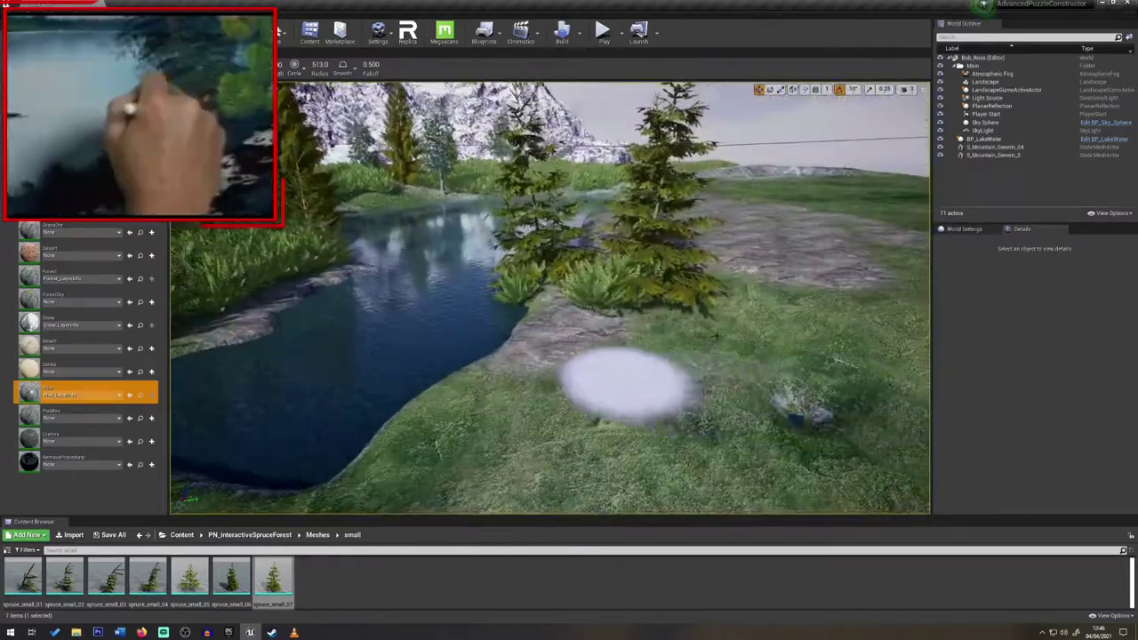
mouse_move(596, 422)
mouse_down()
mouse_move(522, 399)
mouse_move(721, 467)
mouse_up()
mouse_move(721, 467)
right_down()
mouse_move(604, 382)
mouse_move(622, 377)
mouse_move(615, 369)
mouse_move(662, 372)
right_up()
Switch from landscape painting to foliage editing with single-instance placement for the rocky foreground bank
click(274, 34)
click(295, 81)
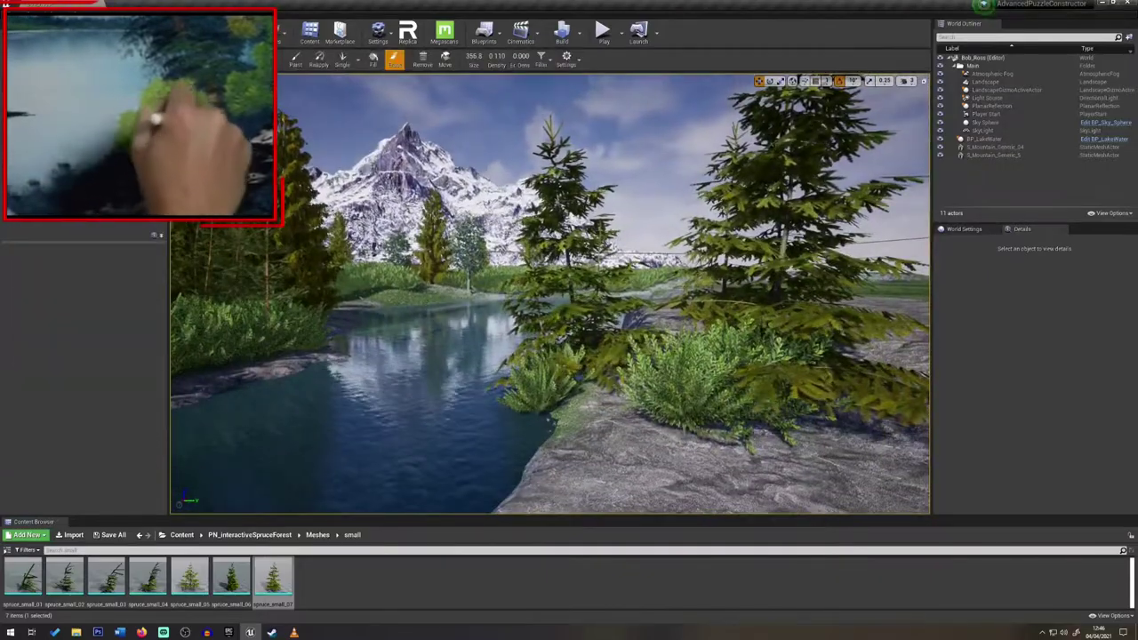
right_drag(640, 431, 726, 465)
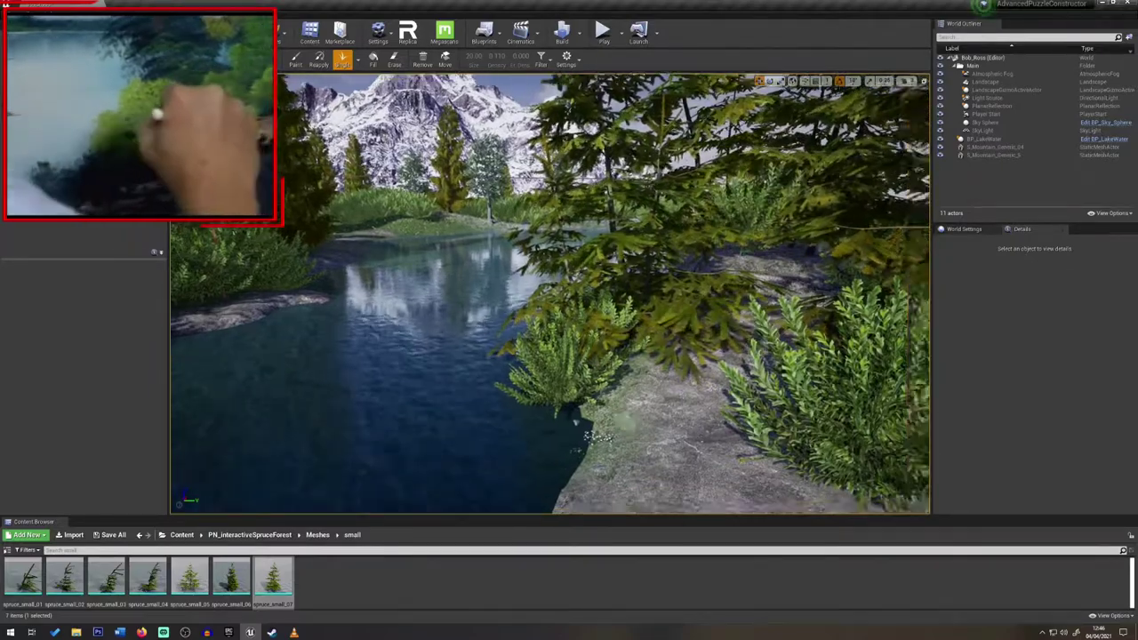
Examine the composition with the mountain centred, the lake below and the spruces and bushes framing both sides
right_drag(727, 270, 729, 293)
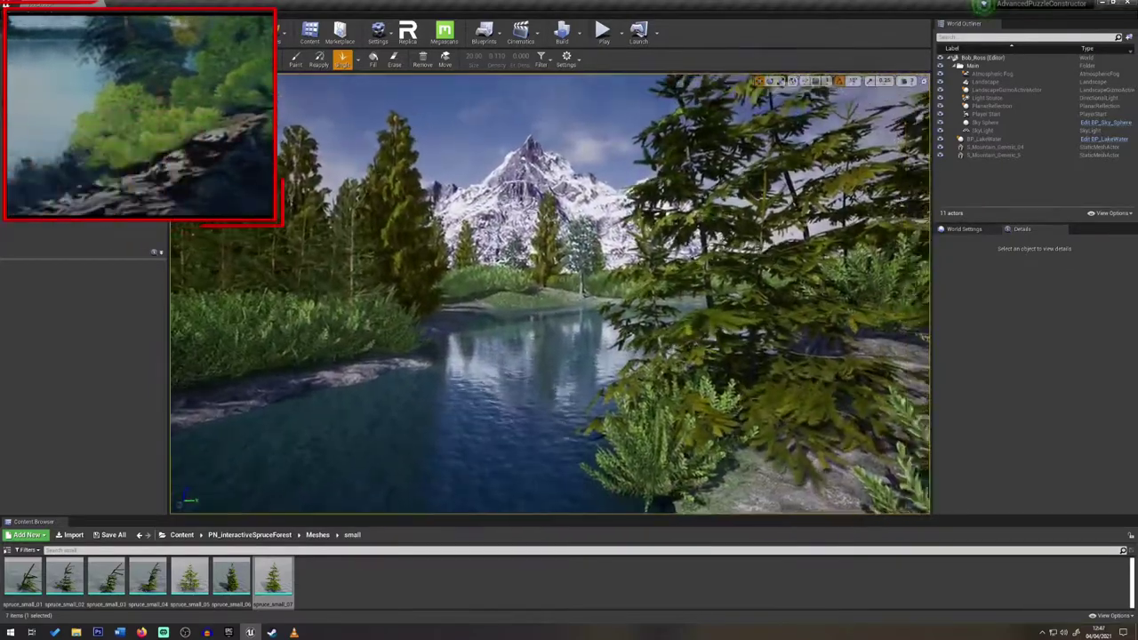
right_drag(552, 294, 542, 400)
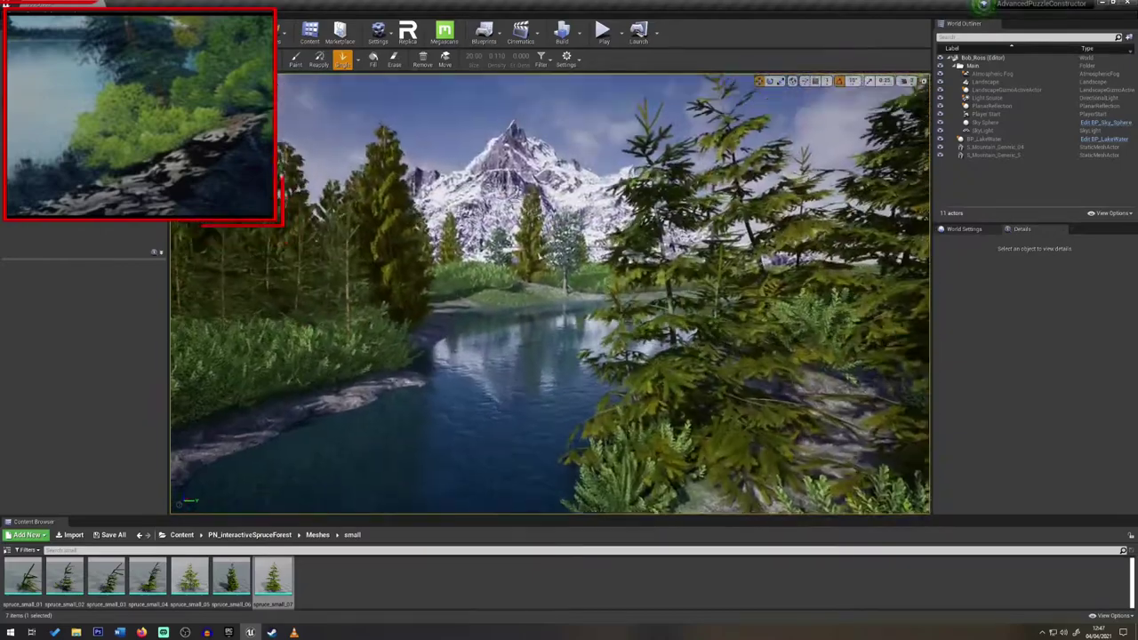
right_drag(844, 295, 843, 312)
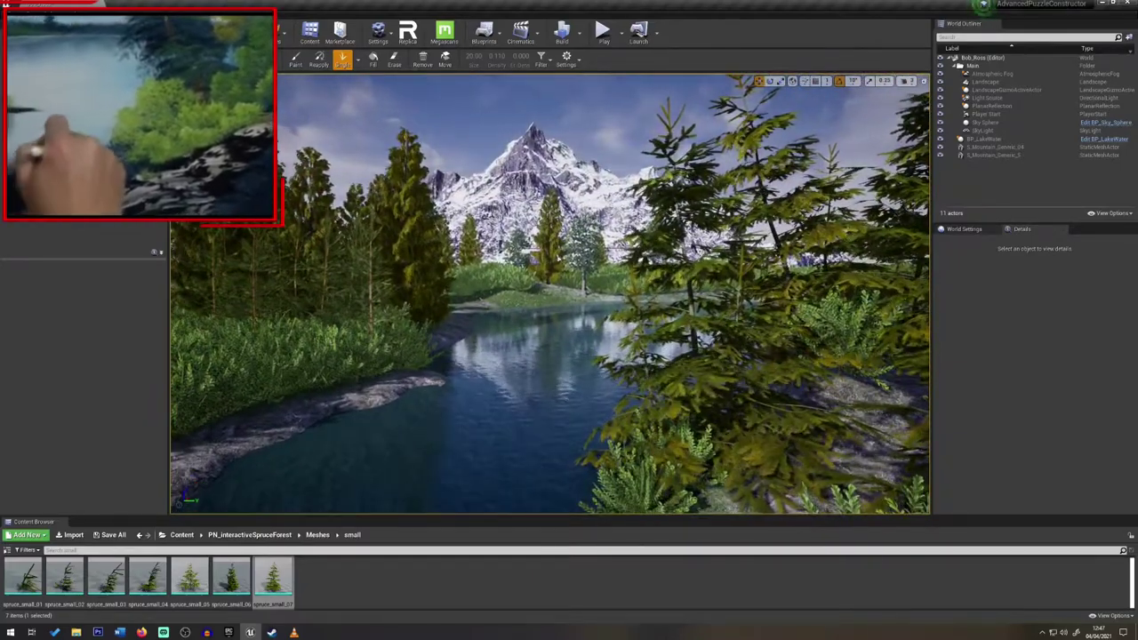
right_drag(843, 295, 826, 256)
mouse_move(537, 266)
right_down()
mouse_move(551, 271)
mouse_move(533, 169)
right_up()
scroll(538, 178, down, 1)
scroll(535, 168, up, 1)
right_drag(542, 240, 542, 238)
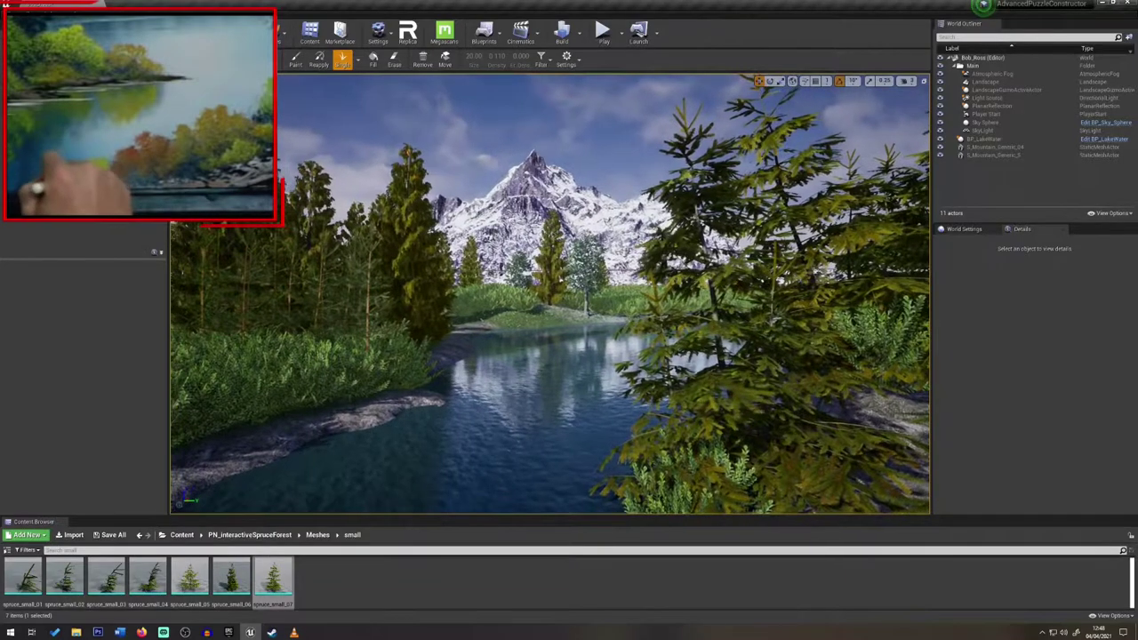
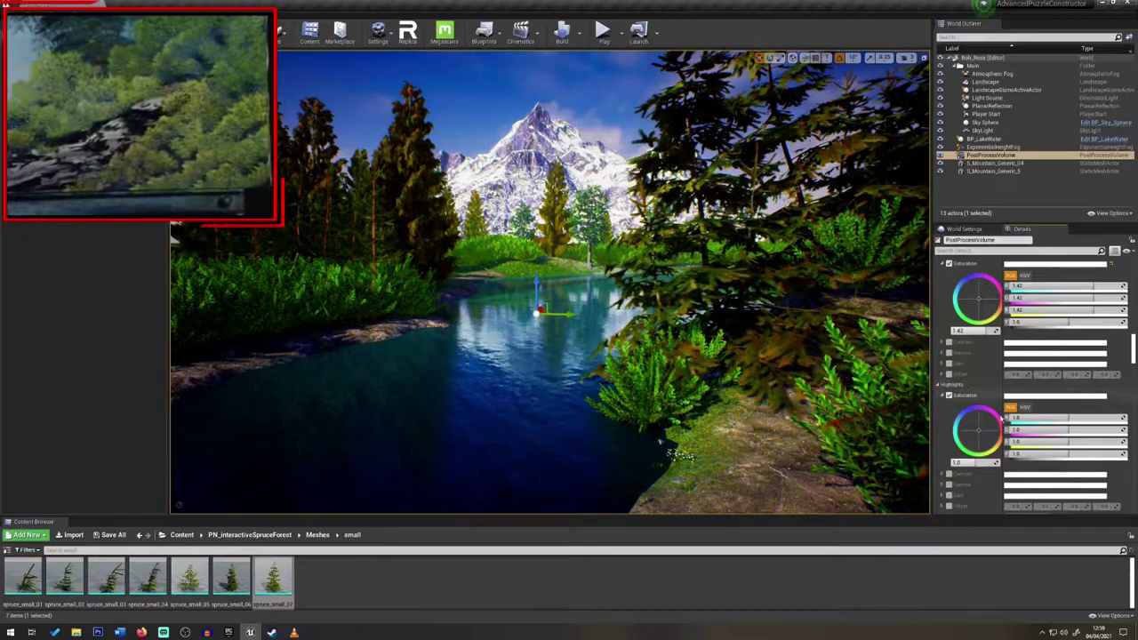
Set the Post Process Volume's film Slope to 0.72381 and Toe to 0.41381
scroll(1002, 417, down, 5)
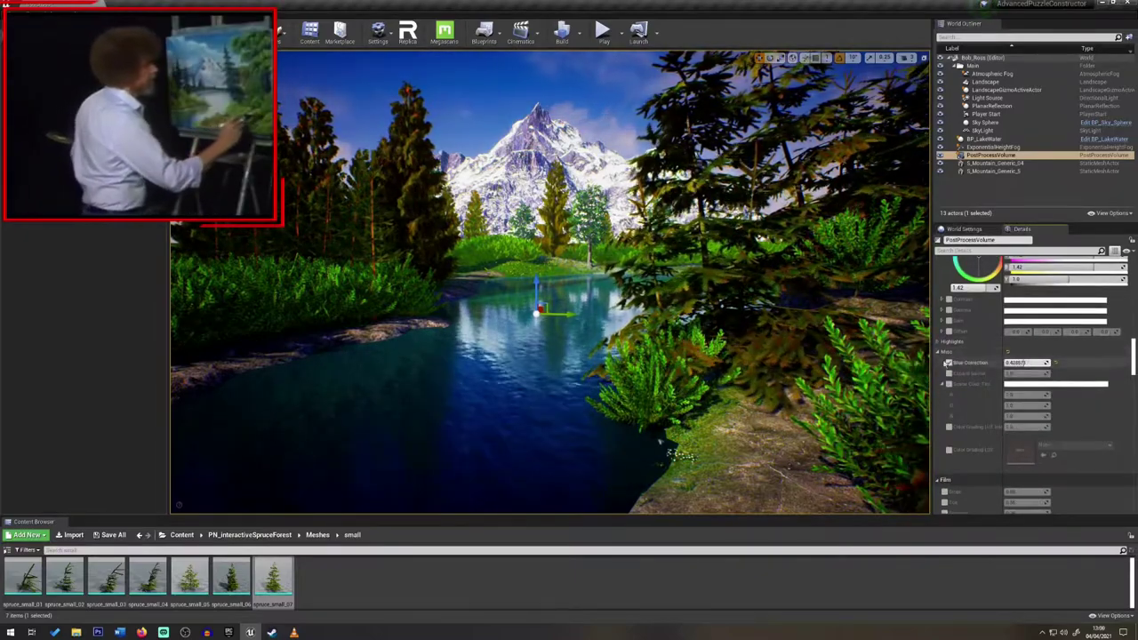
scroll(1031, 400, down, 4)
drag(1043, 381, 1023, 413)
click(944, 392)
Enable the film Black clip override in the Post Process Volume and set it to 0.006
click(944, 413)
click(1041, 412)
text(0.006)
key(Return)
scroll(948, 418, down, 3)
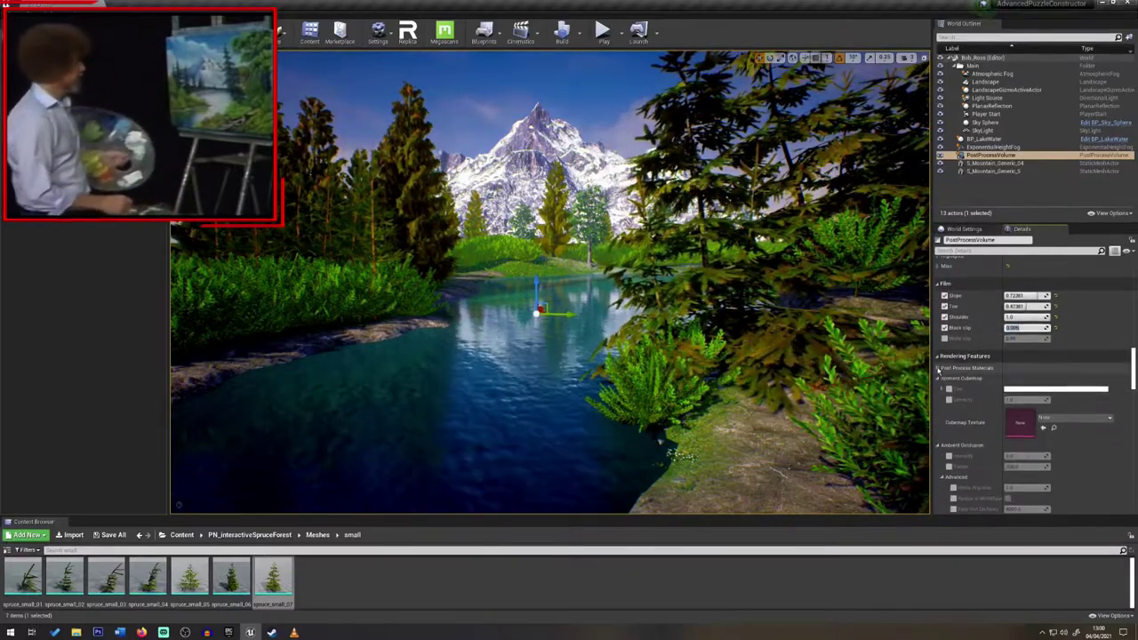
Enable the Ambient Cubemap tint and intensity overrides and choose Sky_Day as the cubemap texture
click(948, 400)
click(1071, 417)
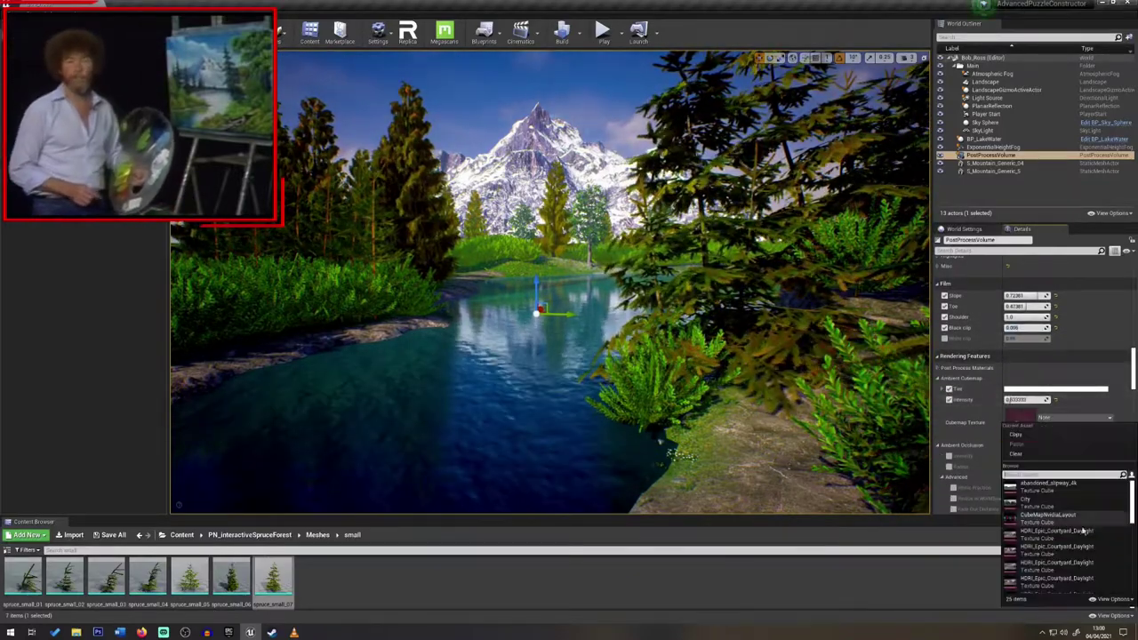
scroll(1101, 508, down, 2)
click(1046, 533)
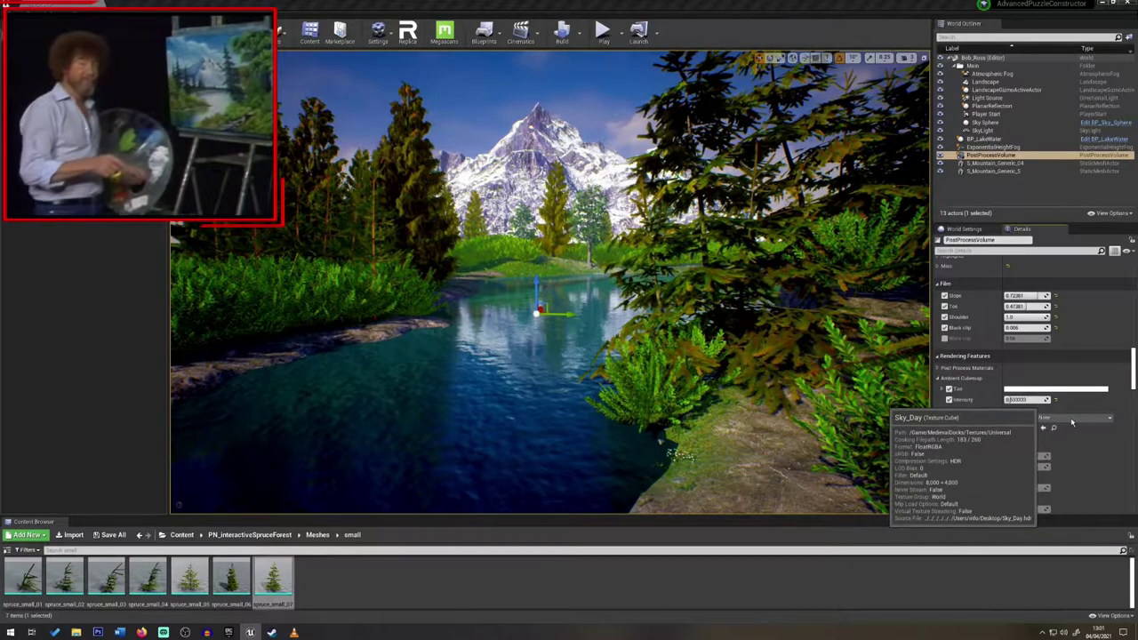